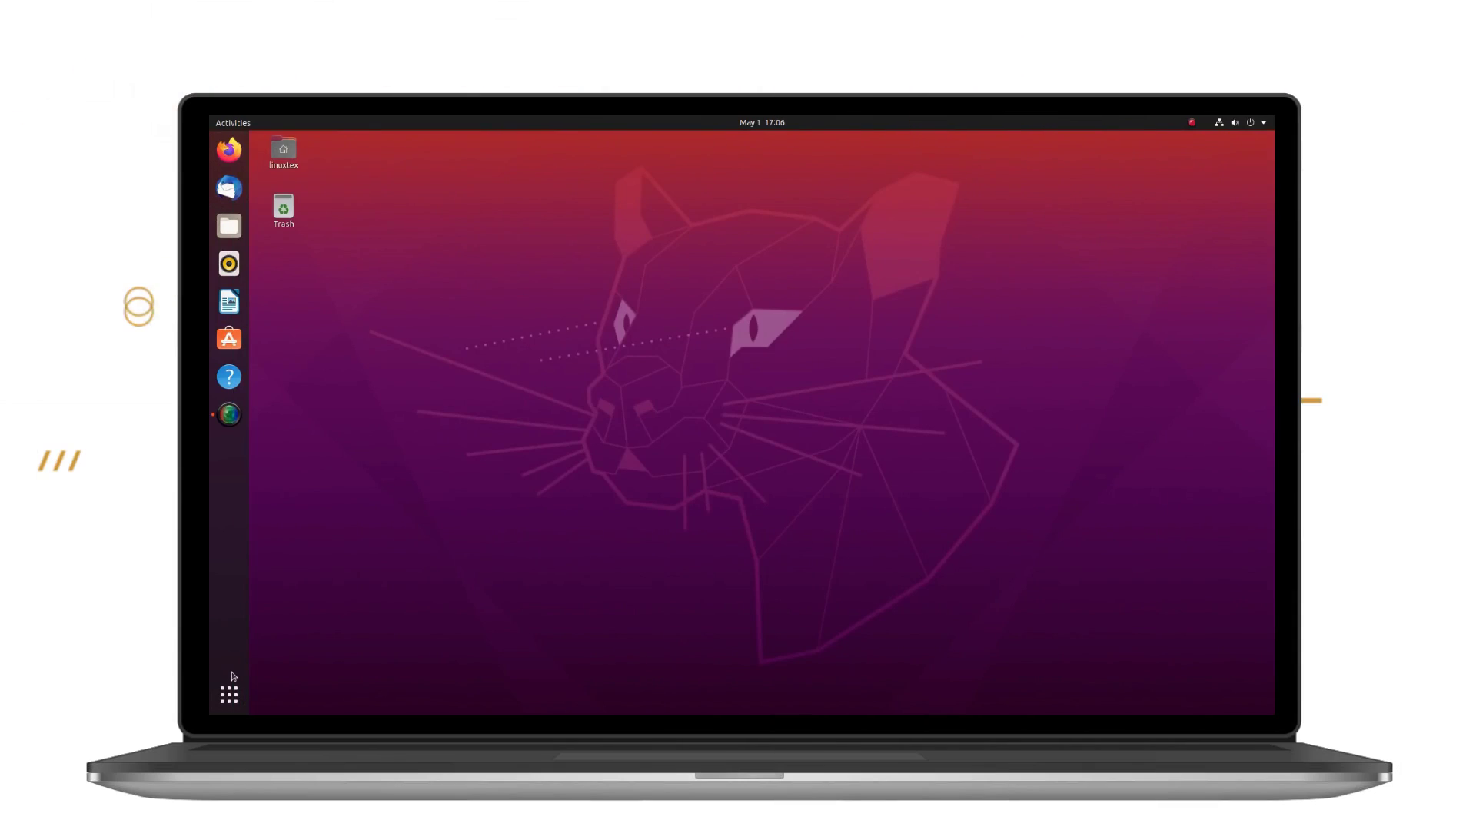
# Step: Browse all installed applications in Ubuntu's application grid, including the contents of the Utilities folder
pyautogui.click(229, 695)
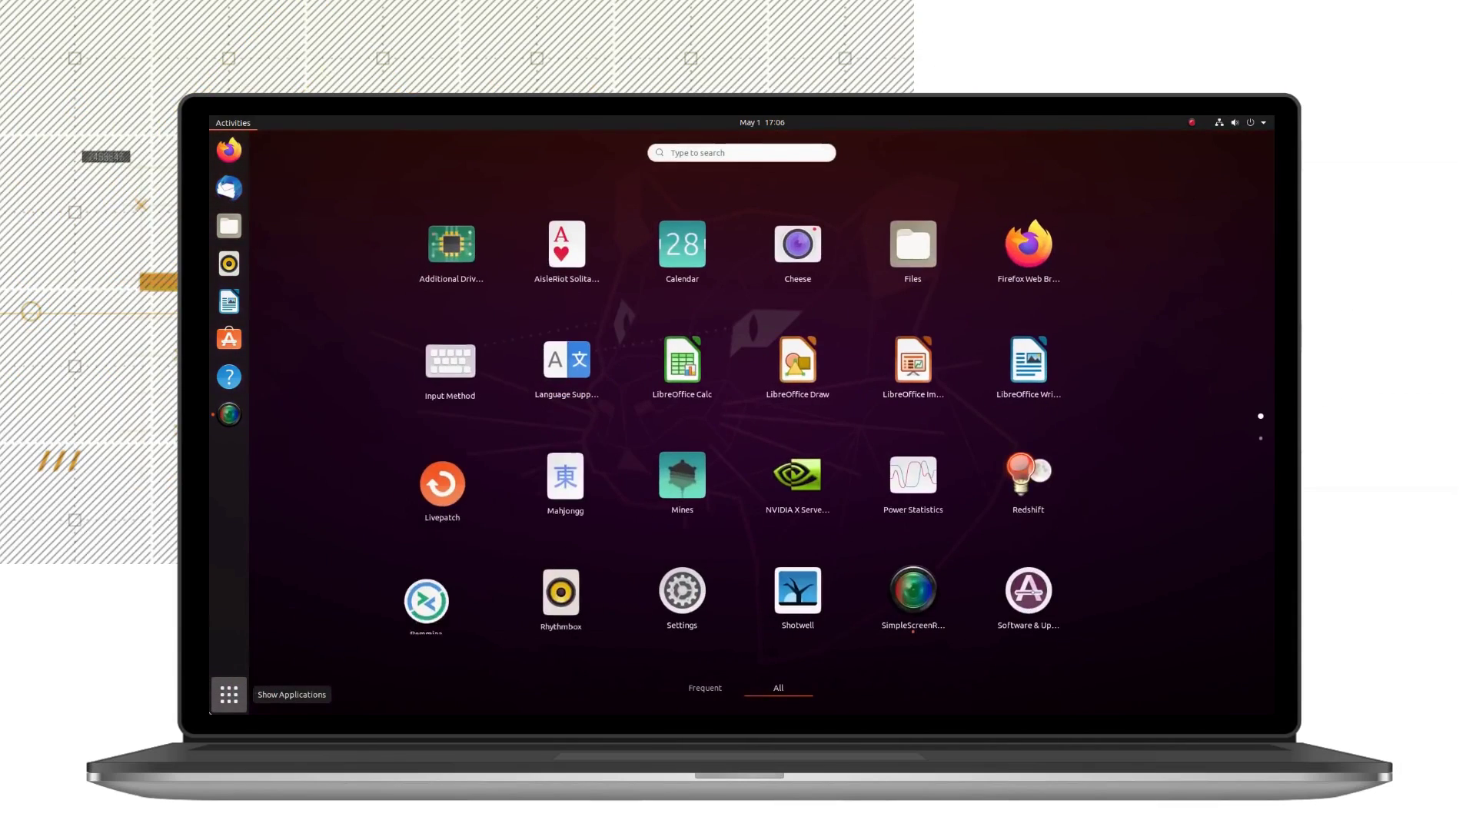
pyautogui.scroll(-1, 1056, 528)
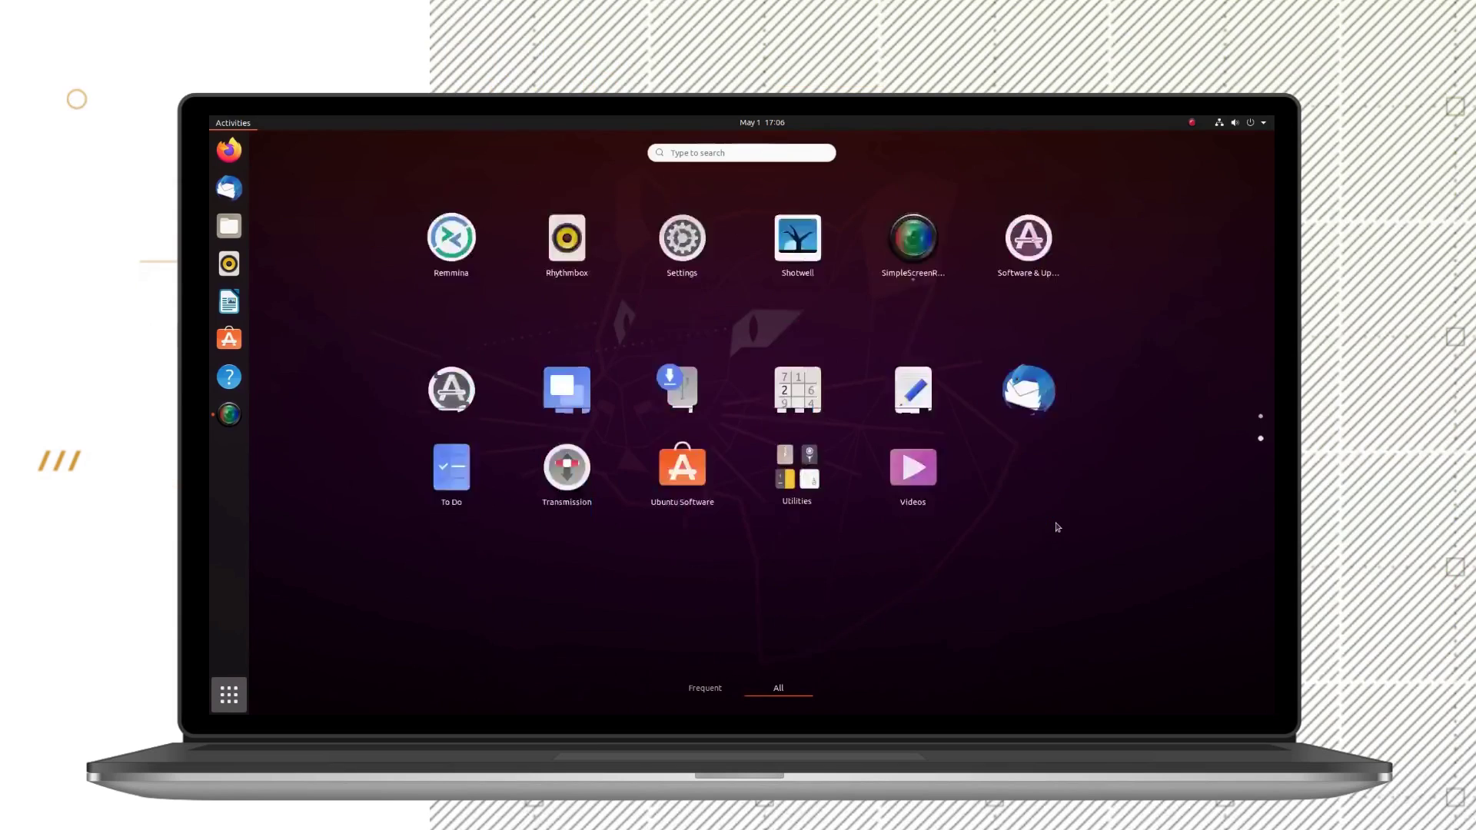
pyautogui.click(819, 384)
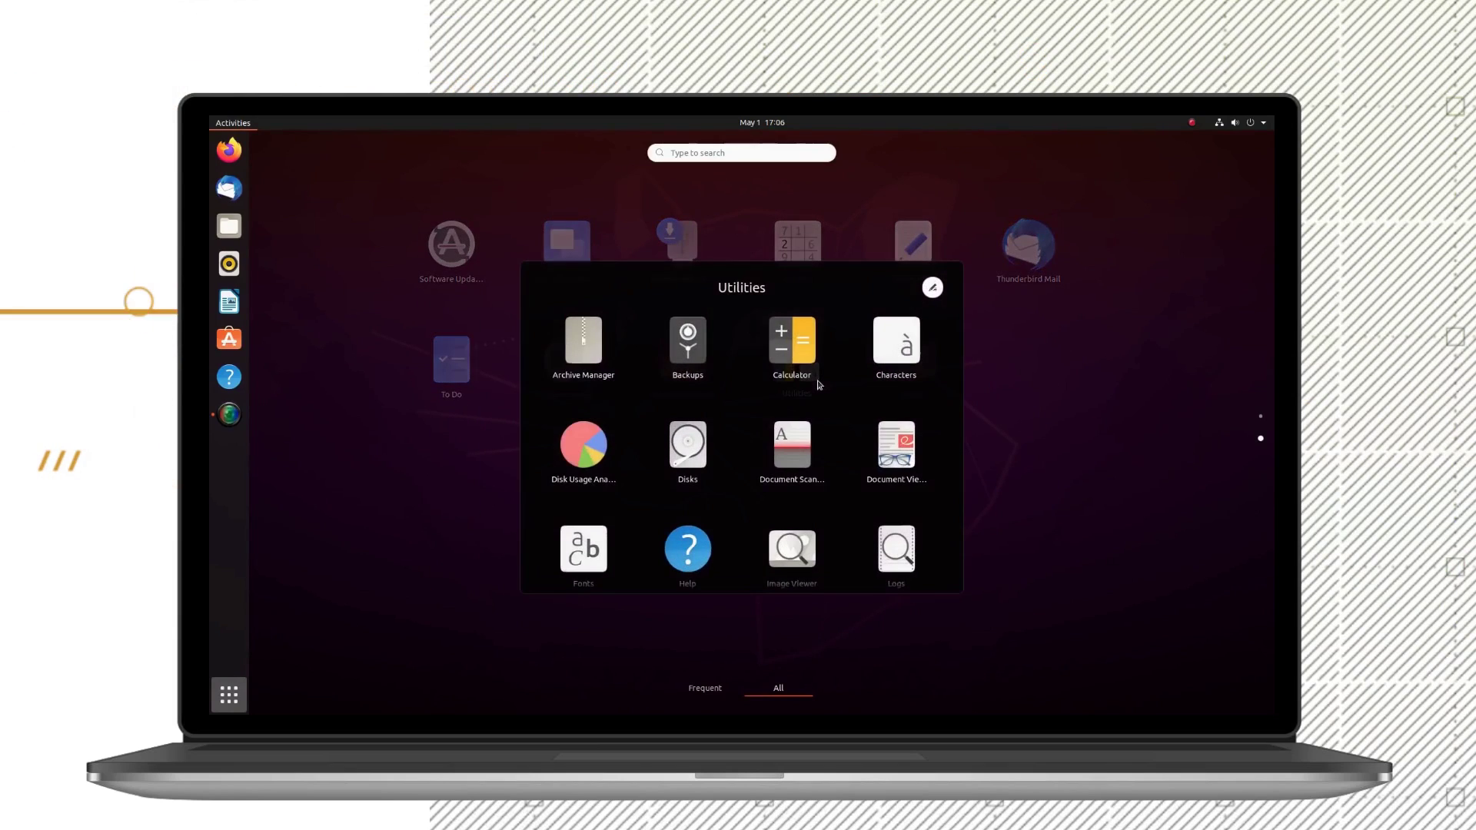
pyautogui.scroll(-1, 874, 536)
pyautogui.scroll(1, 874, 535)
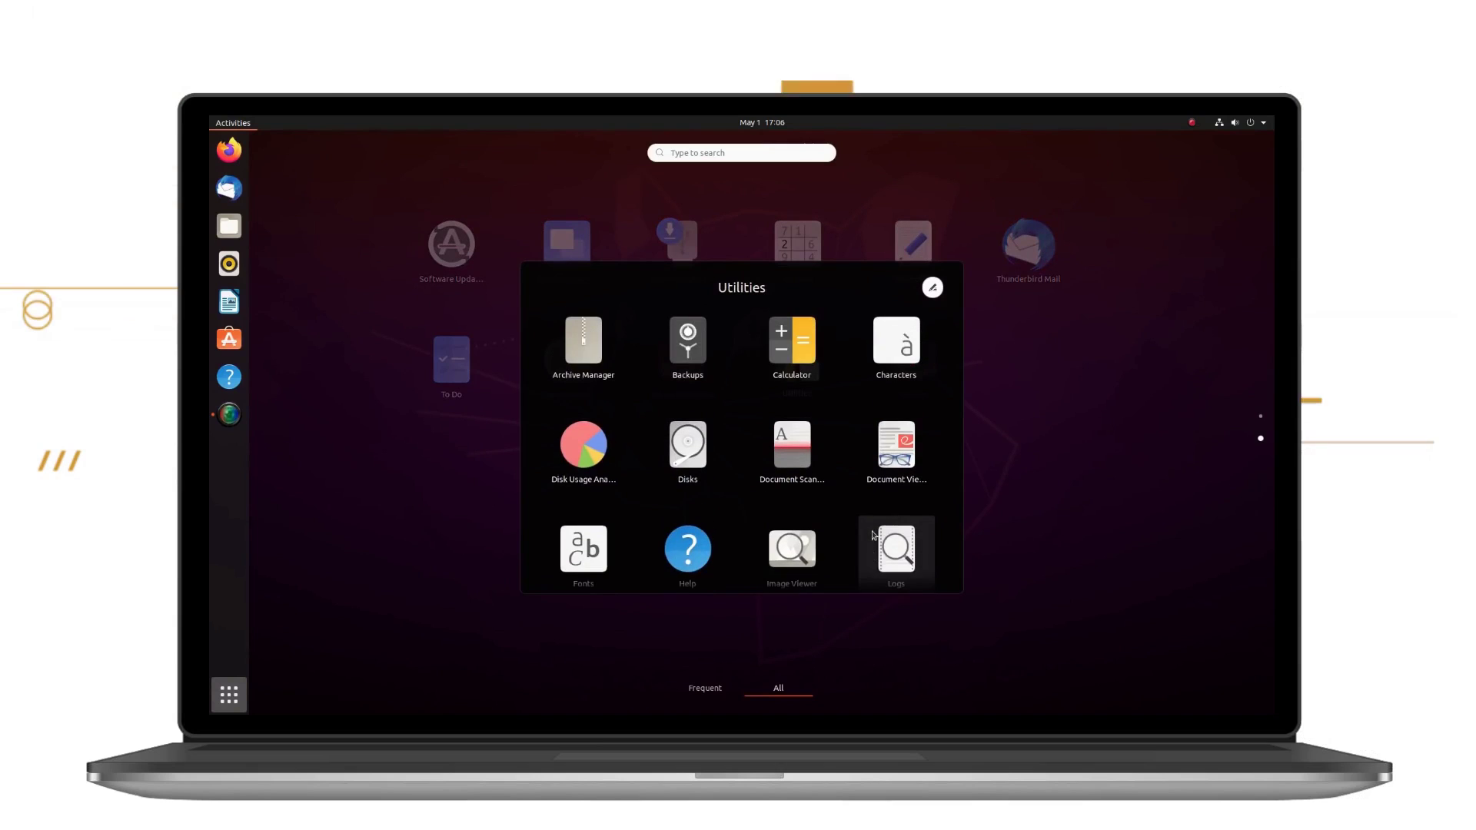
pyautogui.click(1047, 496)
pyautogui.scroll(1, 1048, 495)
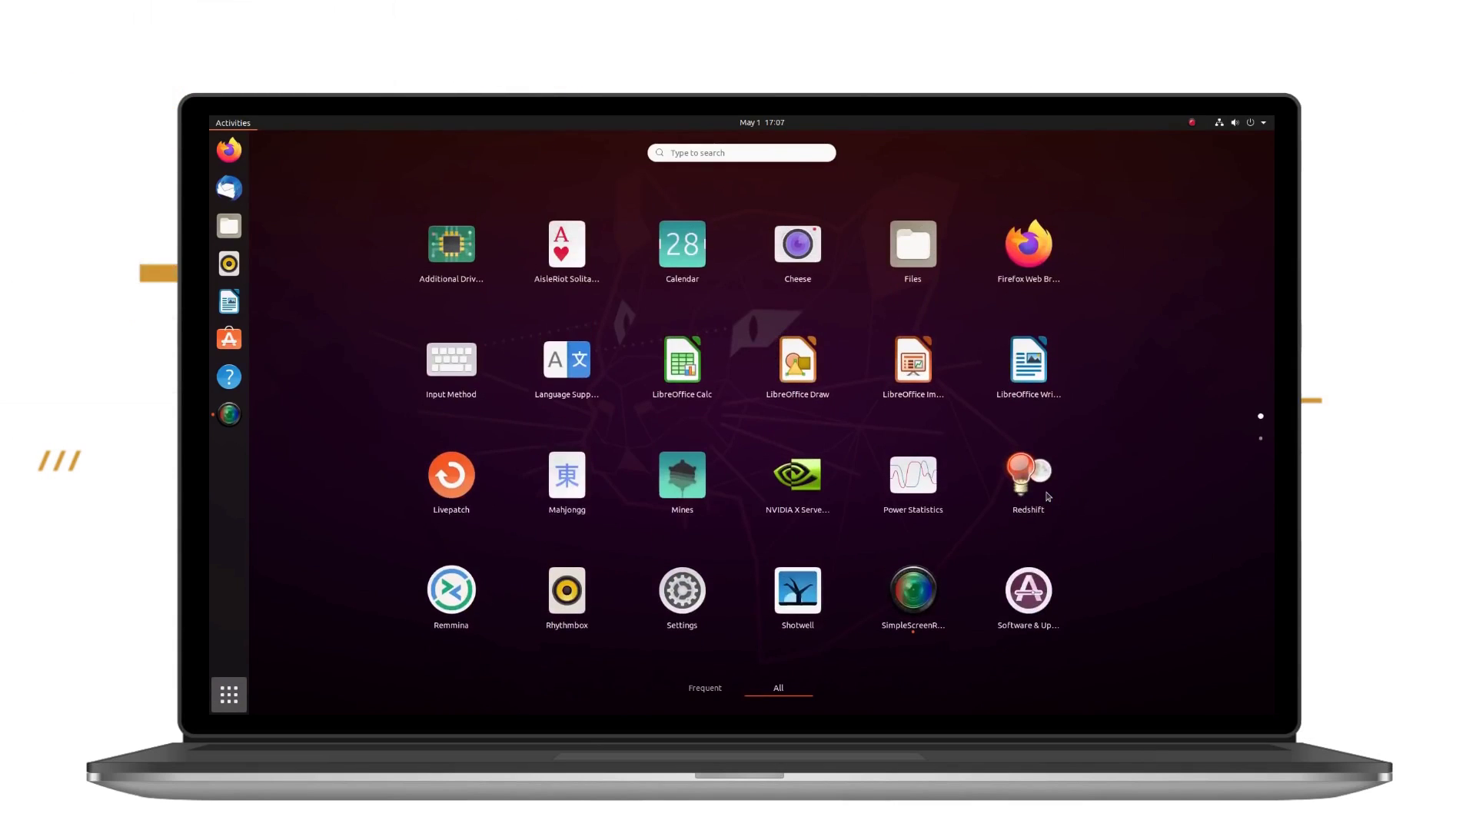
pyautogui.click(864, 455)
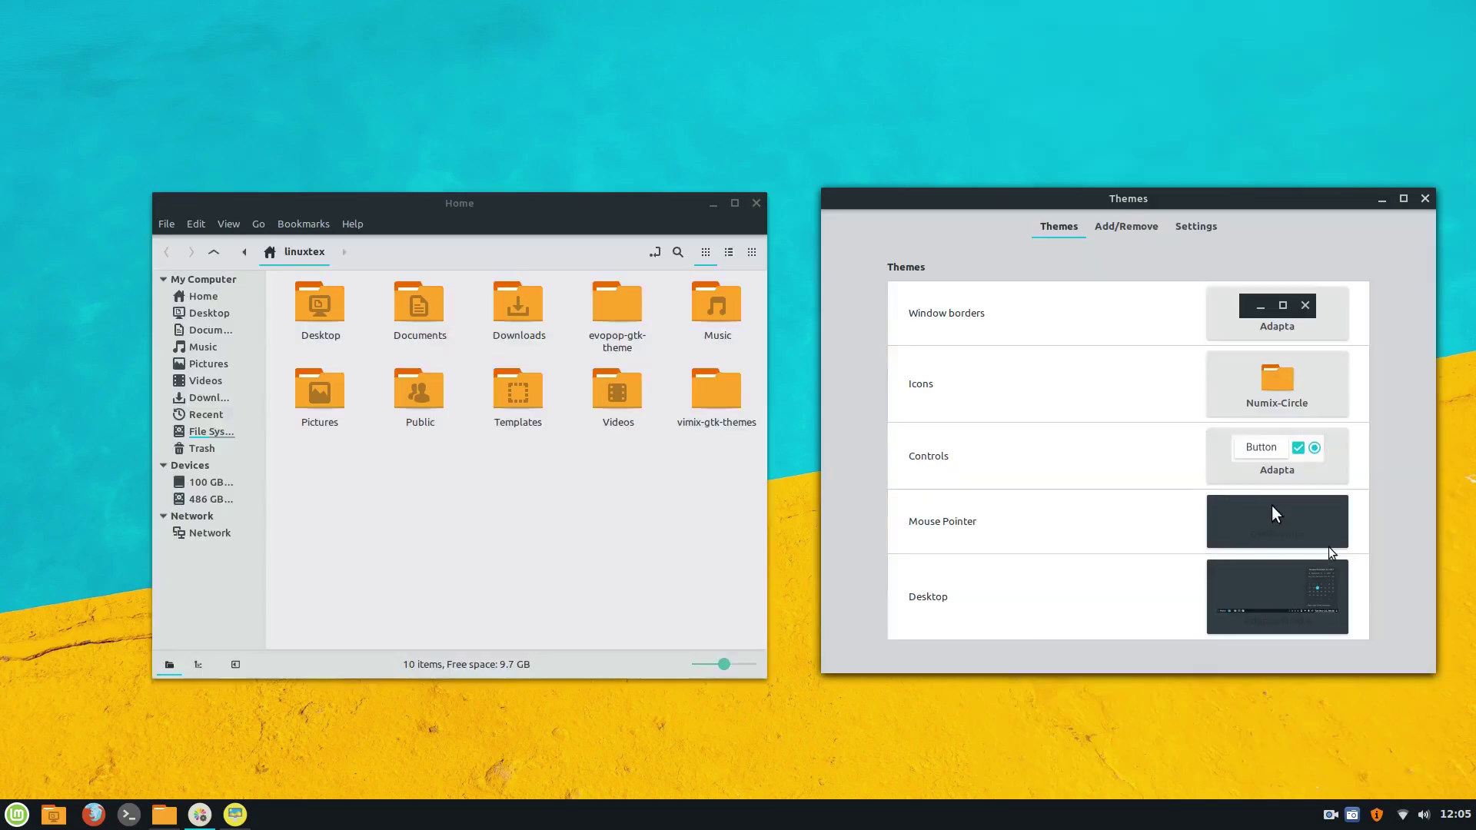
# Step: View the mouse pointer and desktop theme choices in Linux Mint's Themes settings
pyautogui.click(1283, 530)
pyautogui.click(1297, 595)
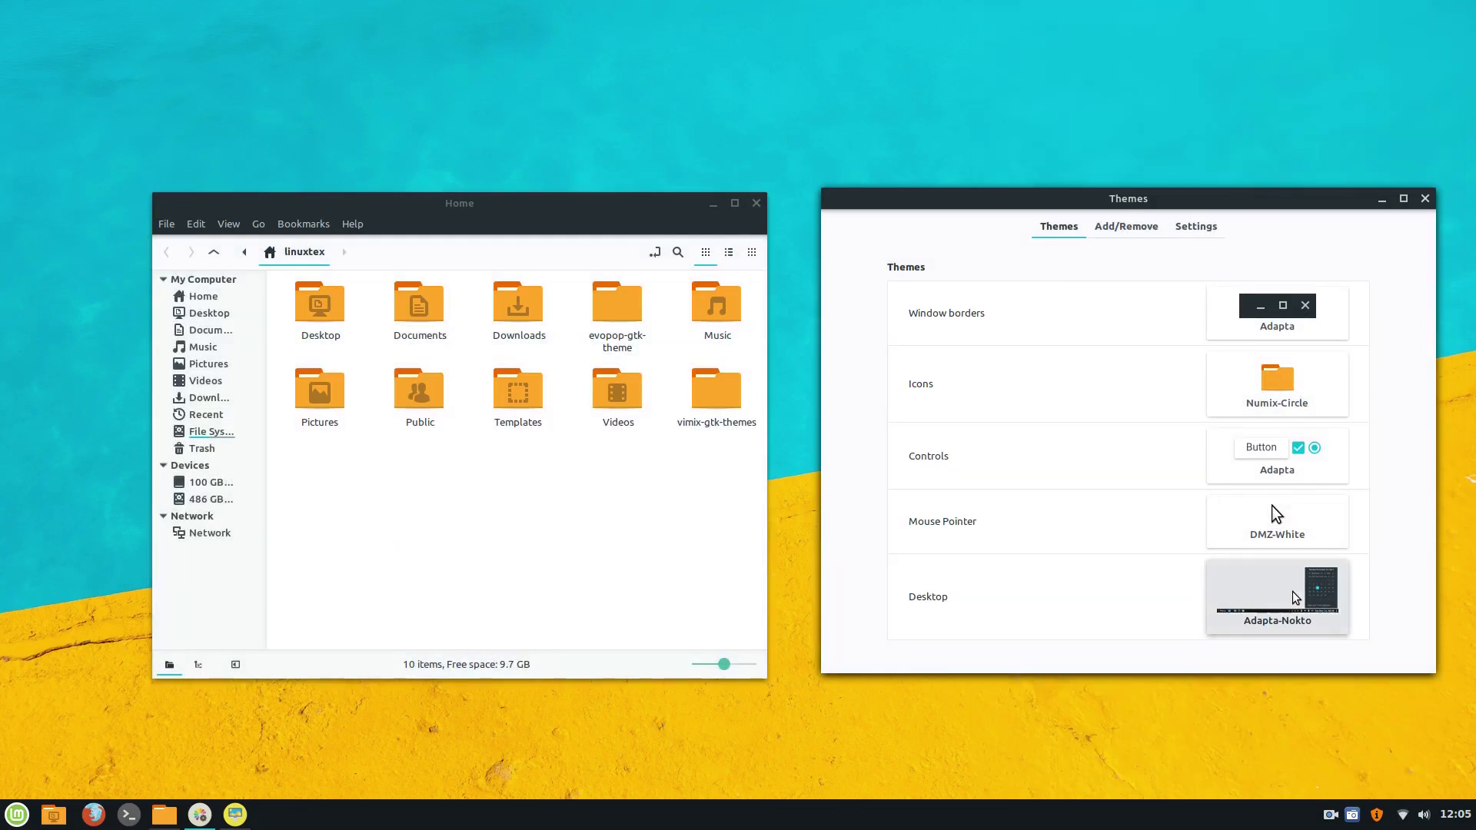
pyautogui.click(1297, 596)
pyautogui.click(1158, 65)
# Step: Look through the application categories from Internet to Sound & Video and view the shortcut options offered for Celluloid
pyautogui.click(17, 814)
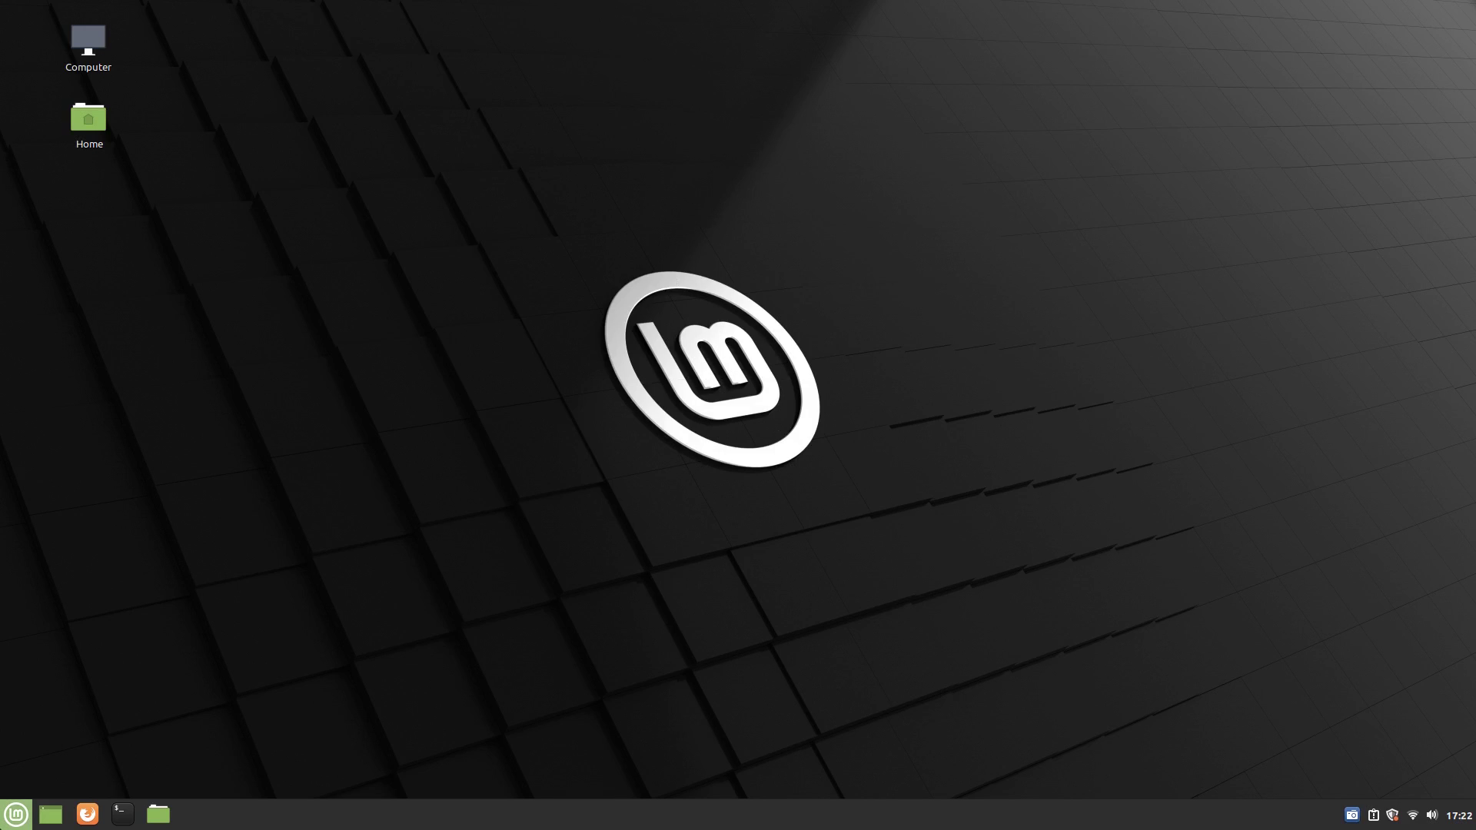
pyautogui.press('super')
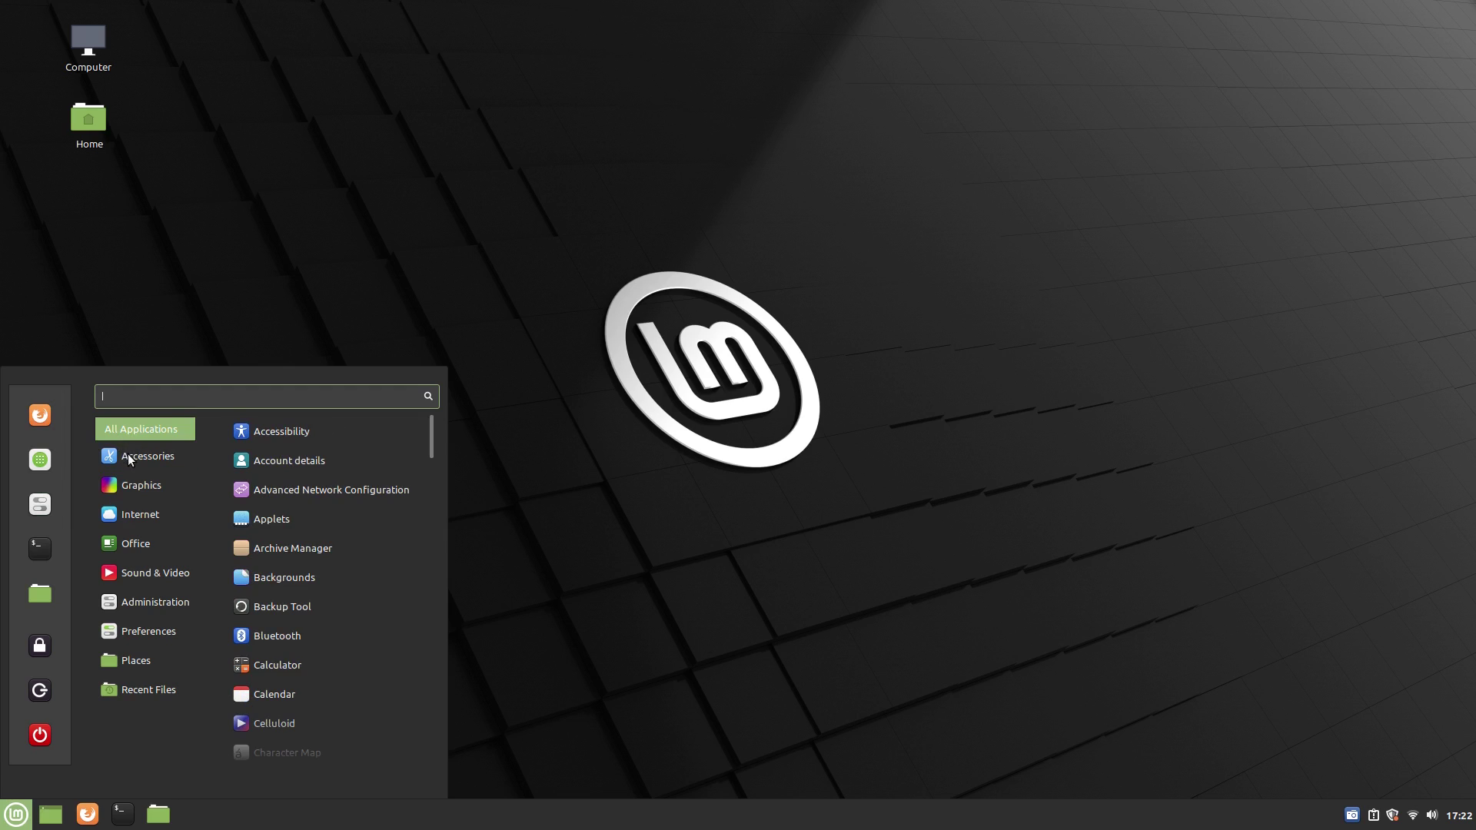
pyautogui.moveTo(131, 518)
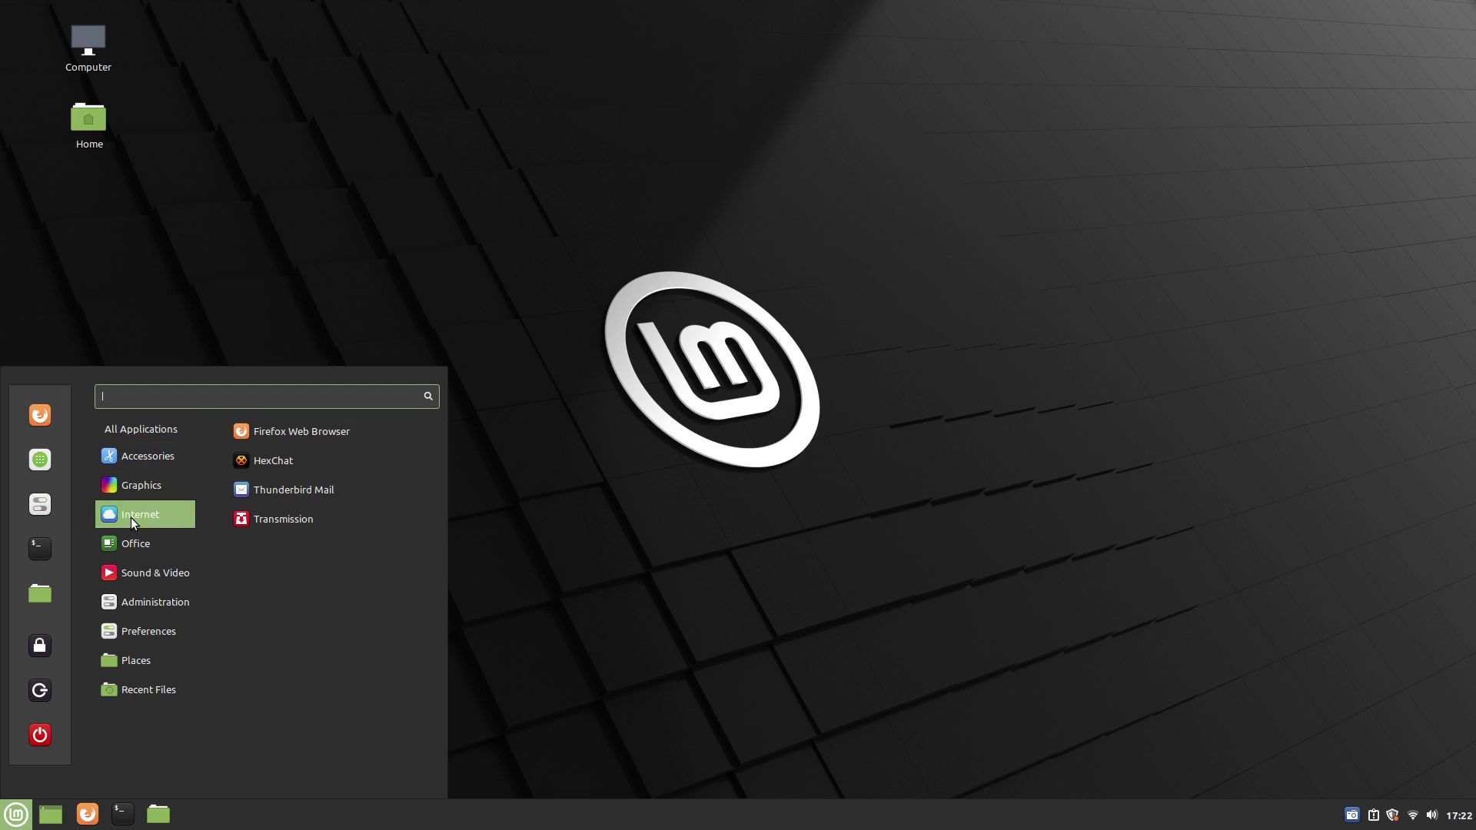
pyautogui.moveTo(131, 560)
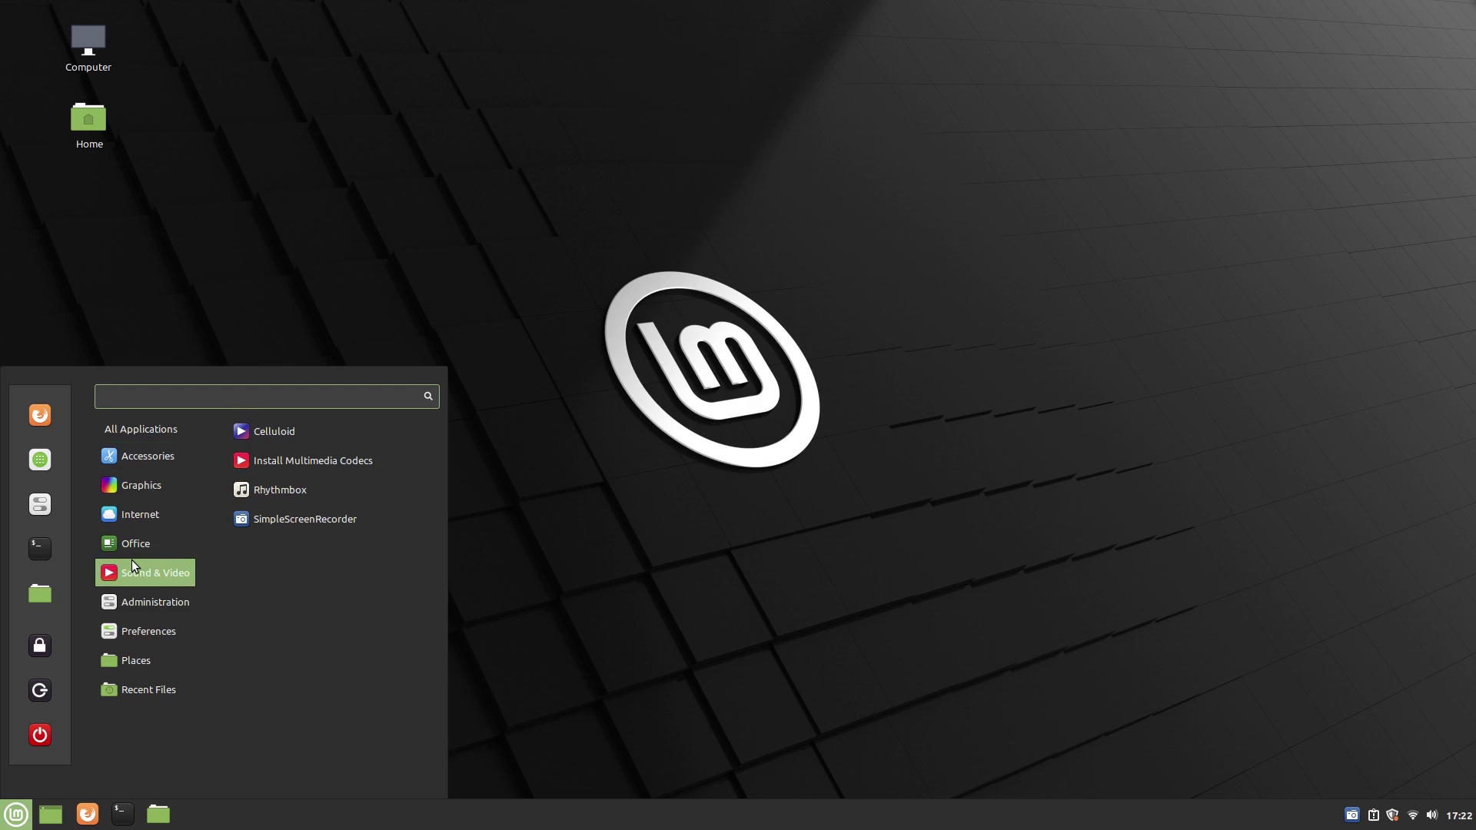
pyautogui.moveTo(137, 616)
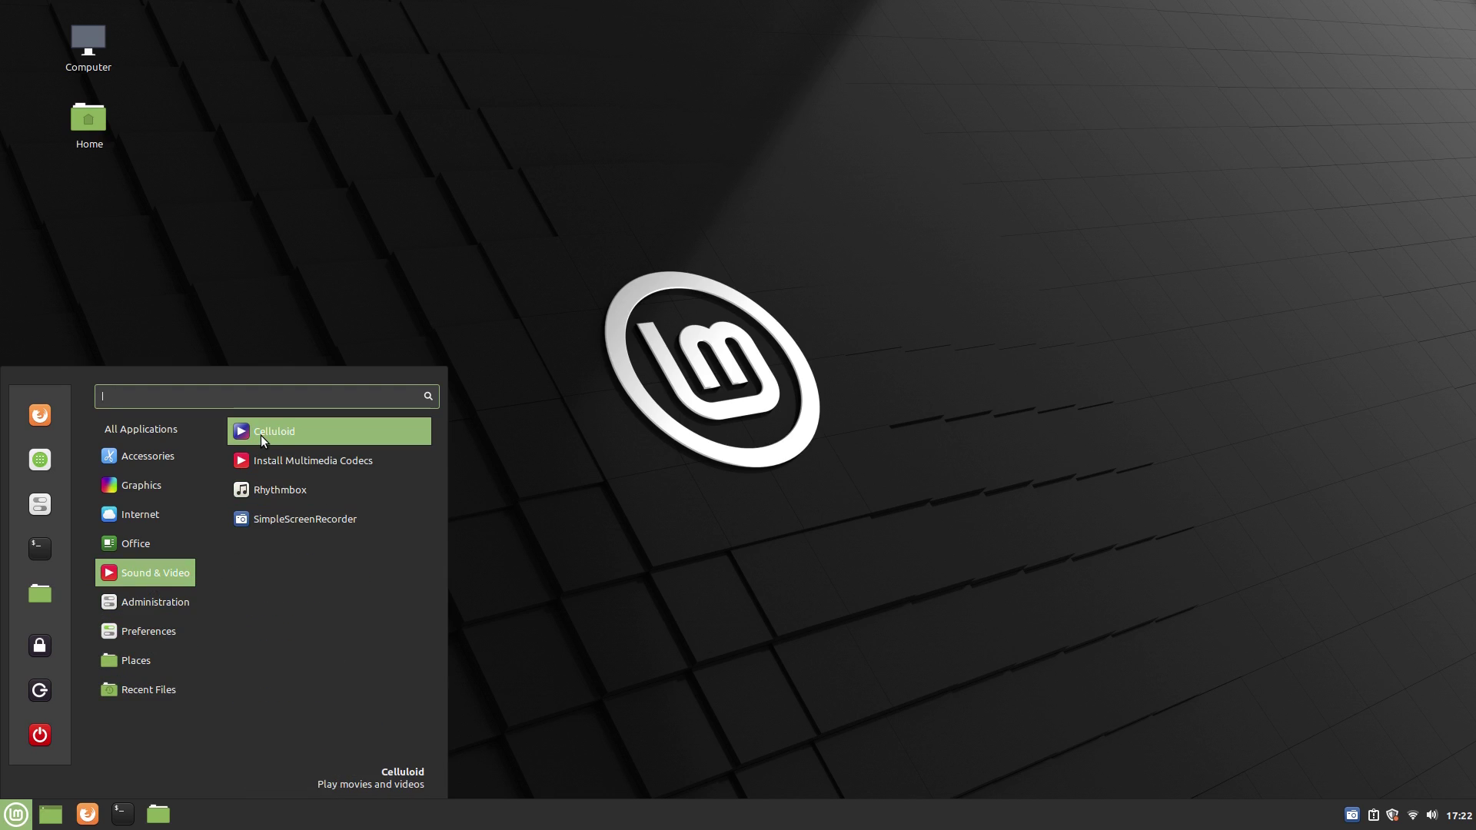
pyautogui.rightClick(260, 436)
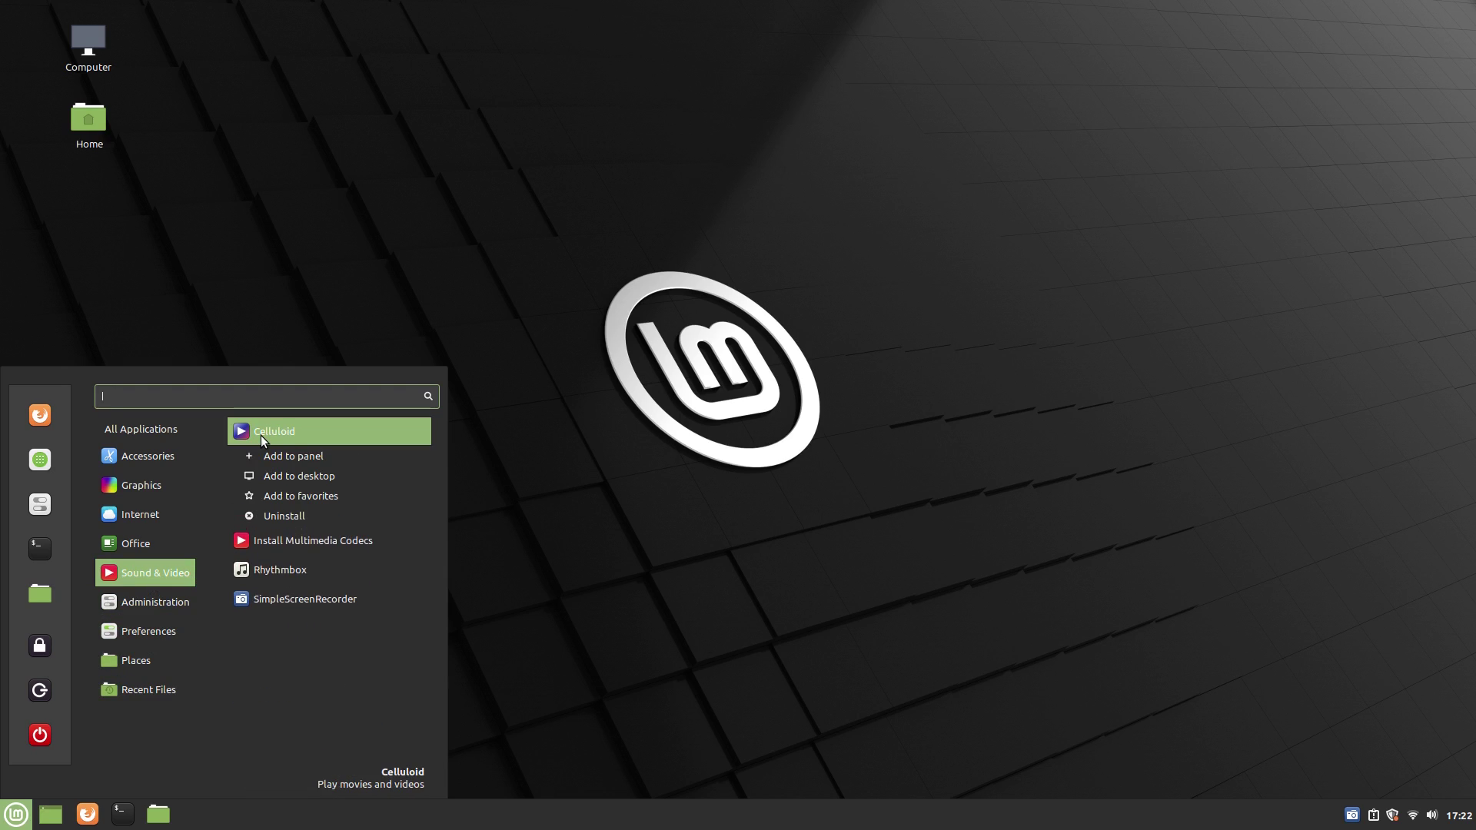
pyautogui.click(618, 526)
# Step: Check the calendar, sound and network applets in the system tray, closing each one after viewing
pyautogui.click(1471, 823)
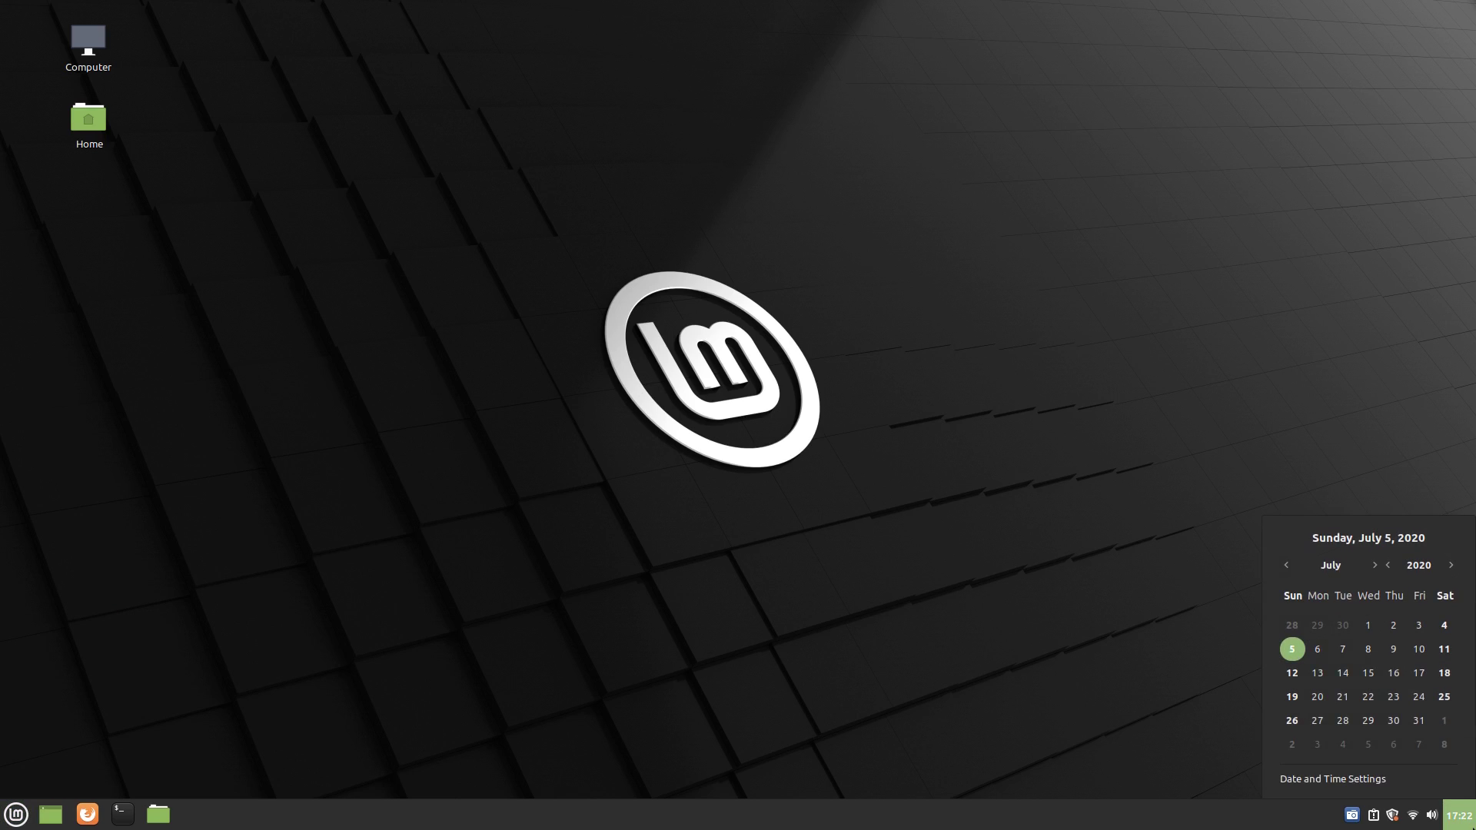
pyautogui.click(1471, 823)
pyautogui.click(1431, 816)
pyautogui.click(1414, 816)
pyautogui.click(1414, 816)
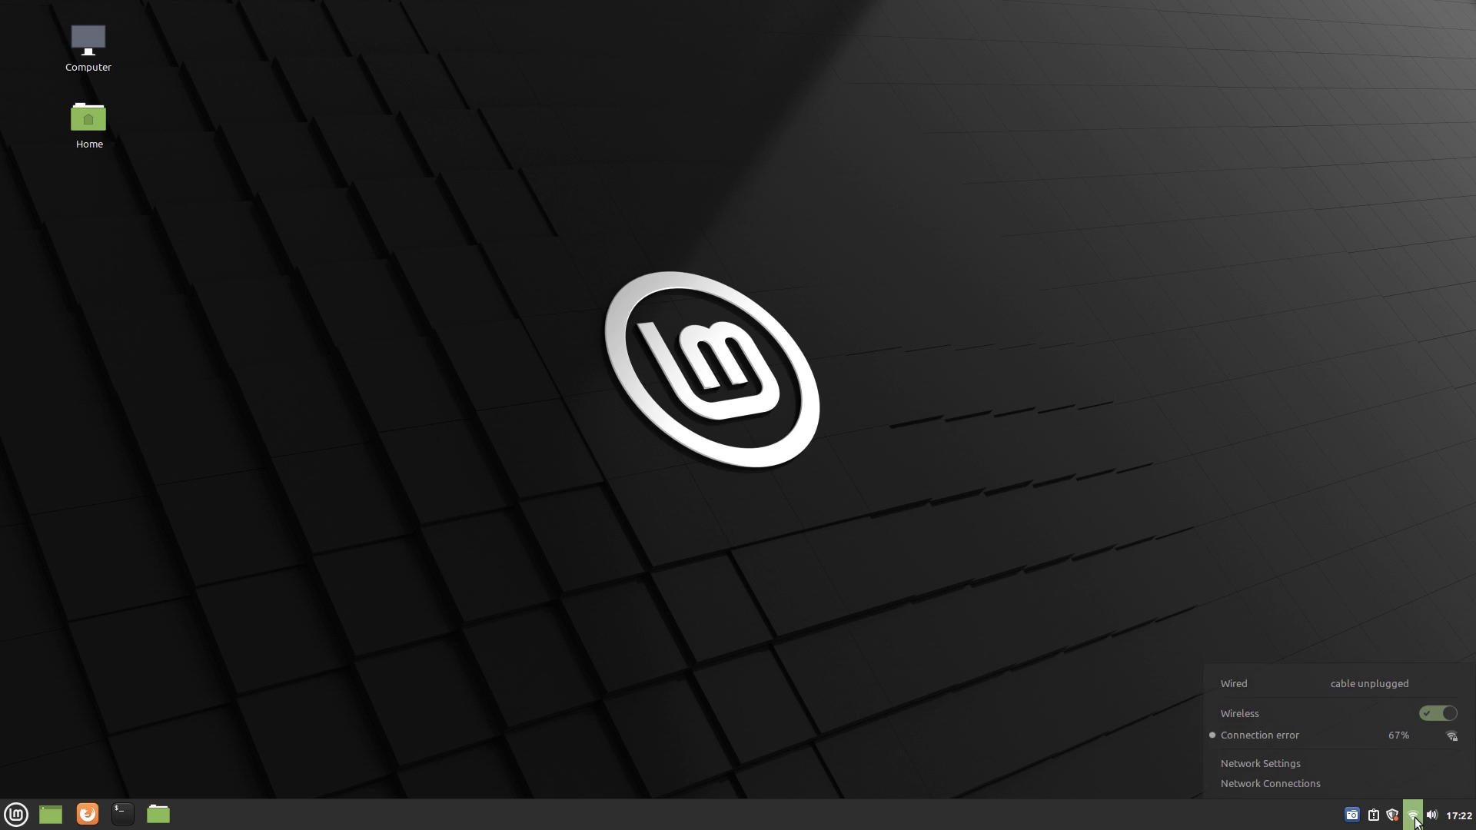
pyautogui.click(1414, 818)
# Step: View the Update Manager's welcome page and close it, then briefly view the desktop's context options
pyautogui.click(1395, 821)
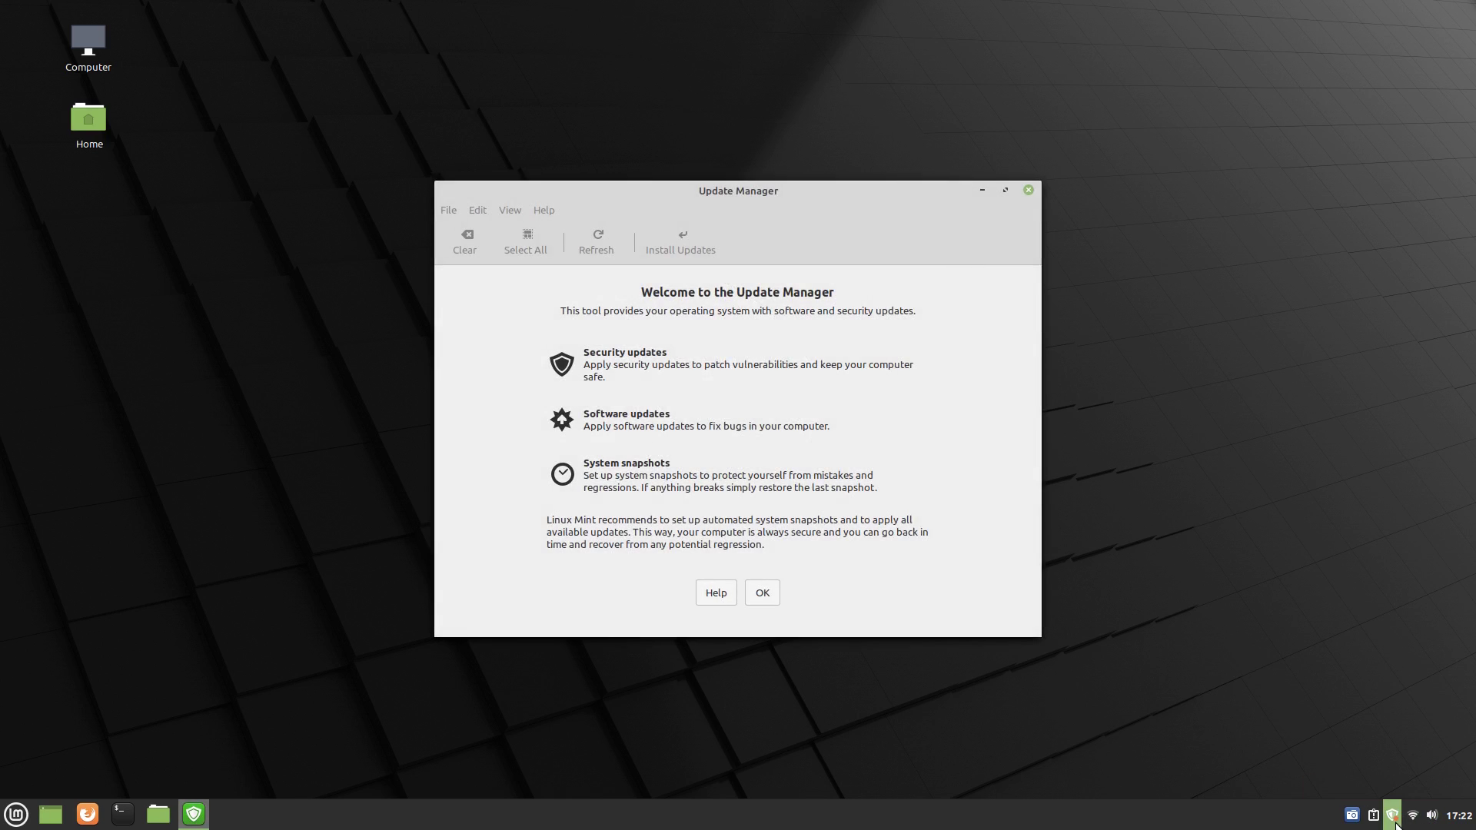
pyautogui.click(1028, 191)
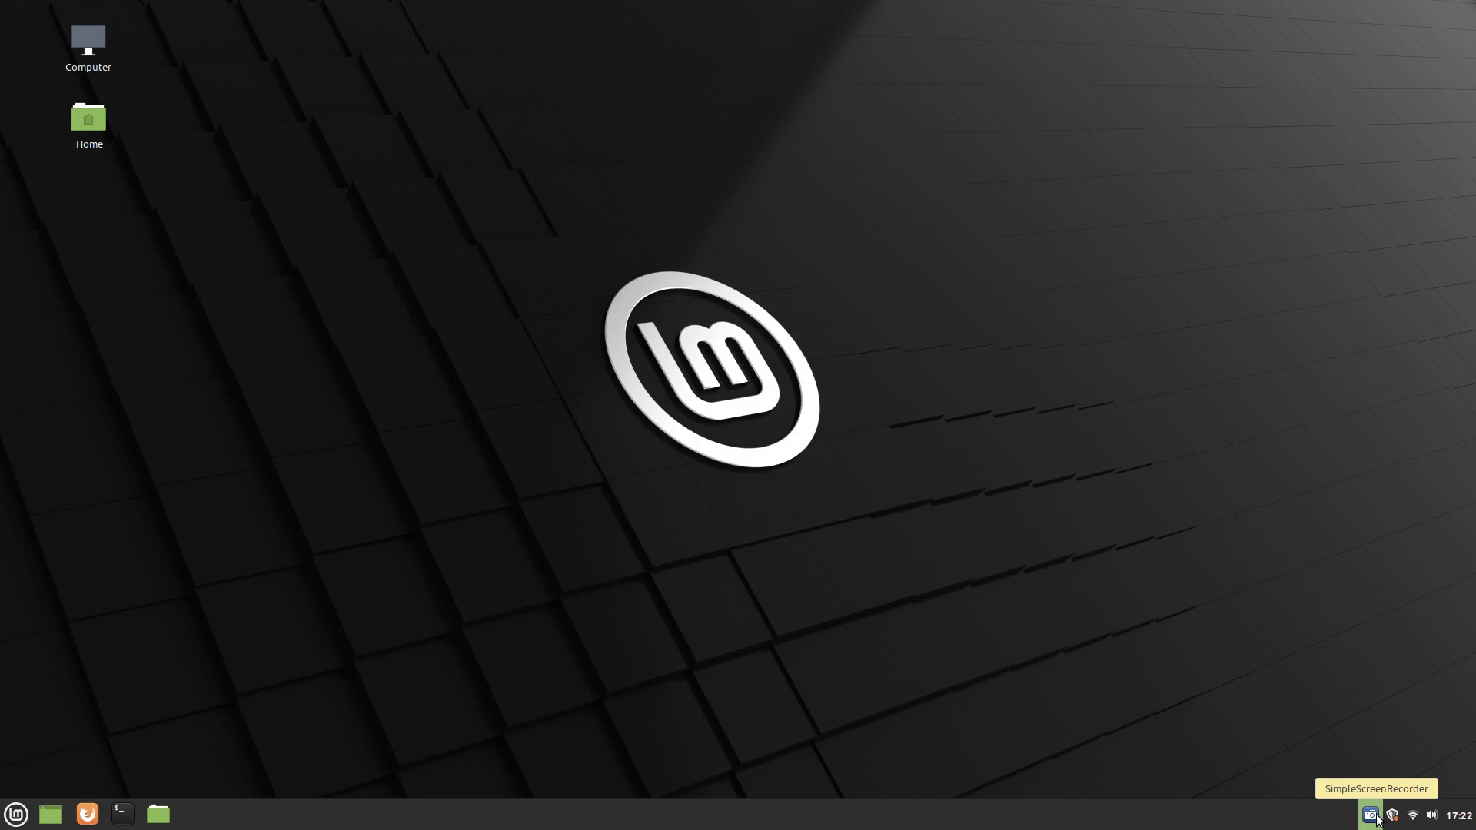
pyautogui.rightClick(1048, 456)
pyautogui.click(967, 524)
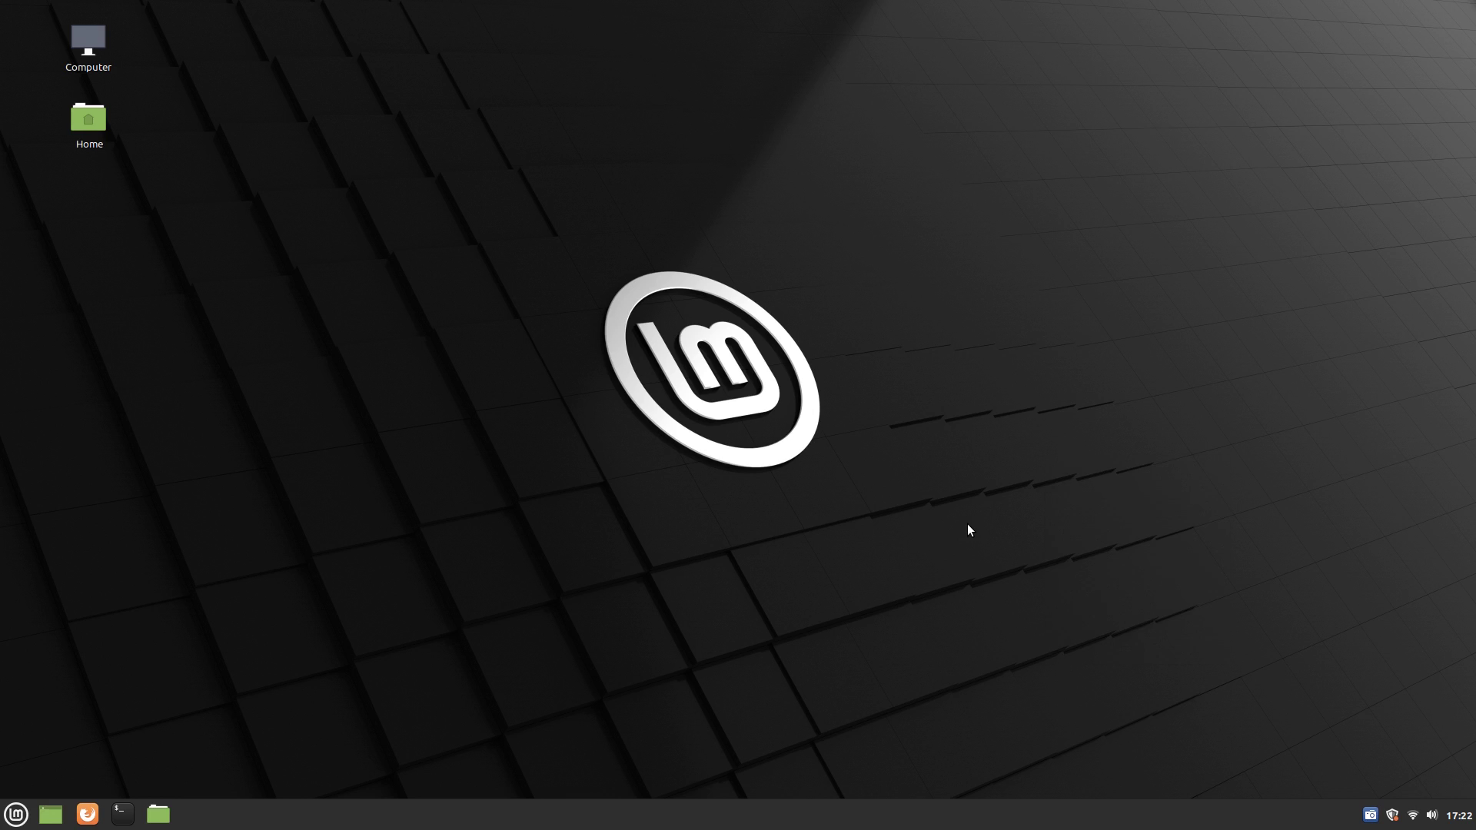
# Step: Open the file manager and look through the Desktop, Documents, Music and Pictures folders before returning to Home
pyautogui.click(160, 821)
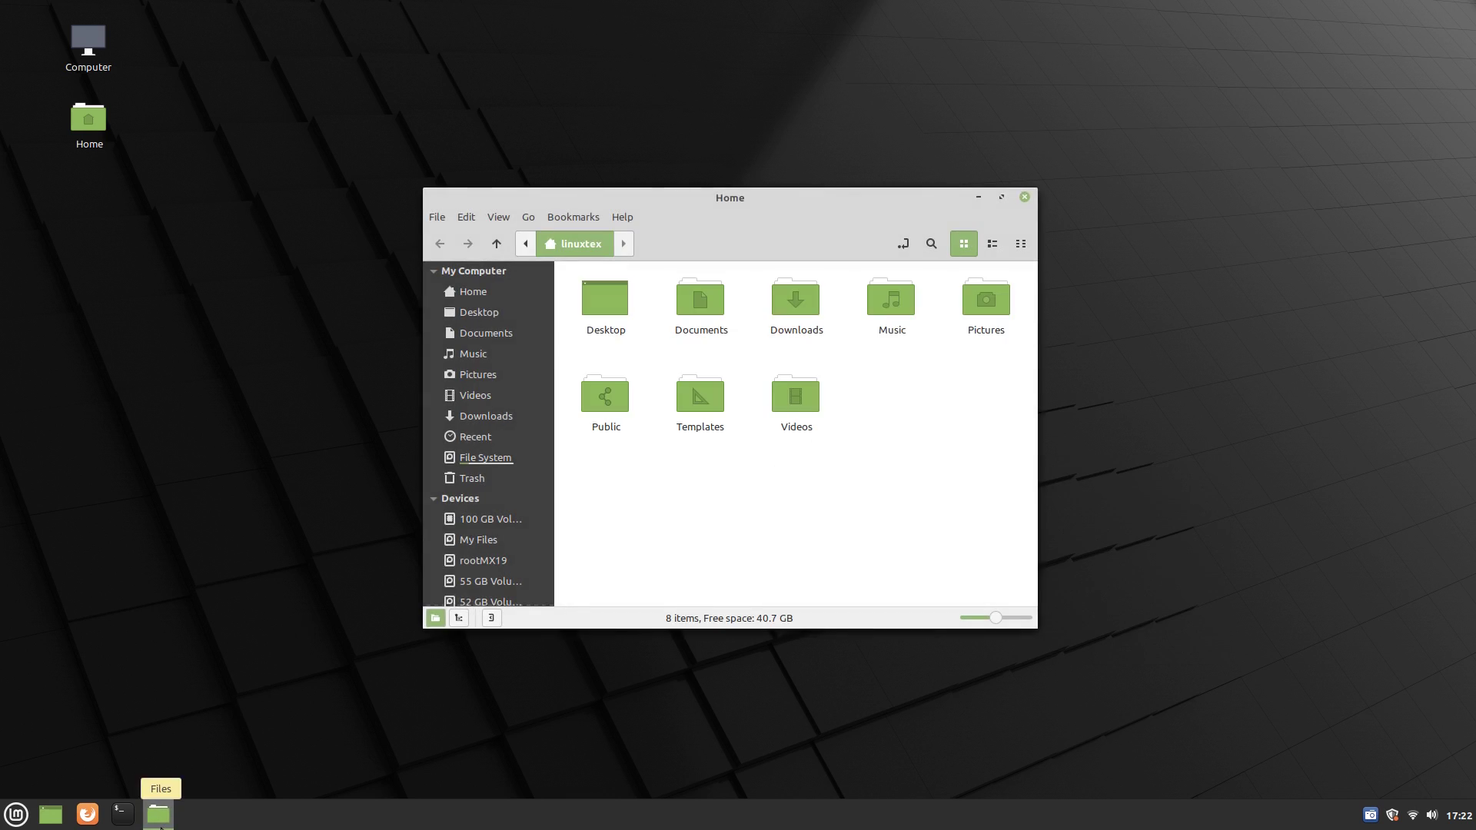
pyautogui.click(492, 312)
pyautogui.click(492, 333)
pyautogui.click(491, 354)
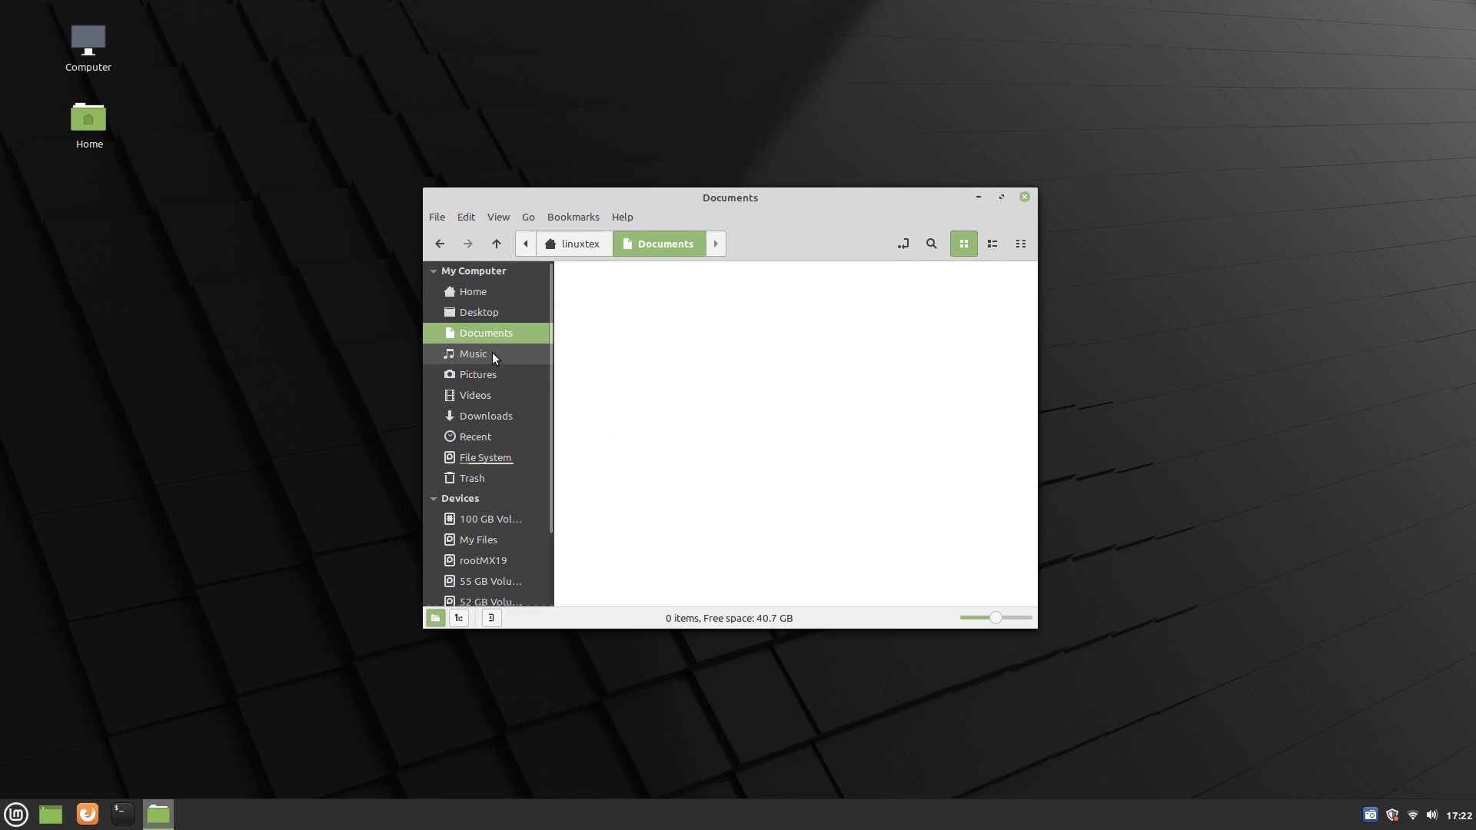
pyautogui.click(492, 374)
pyautogui.click(492, 292)
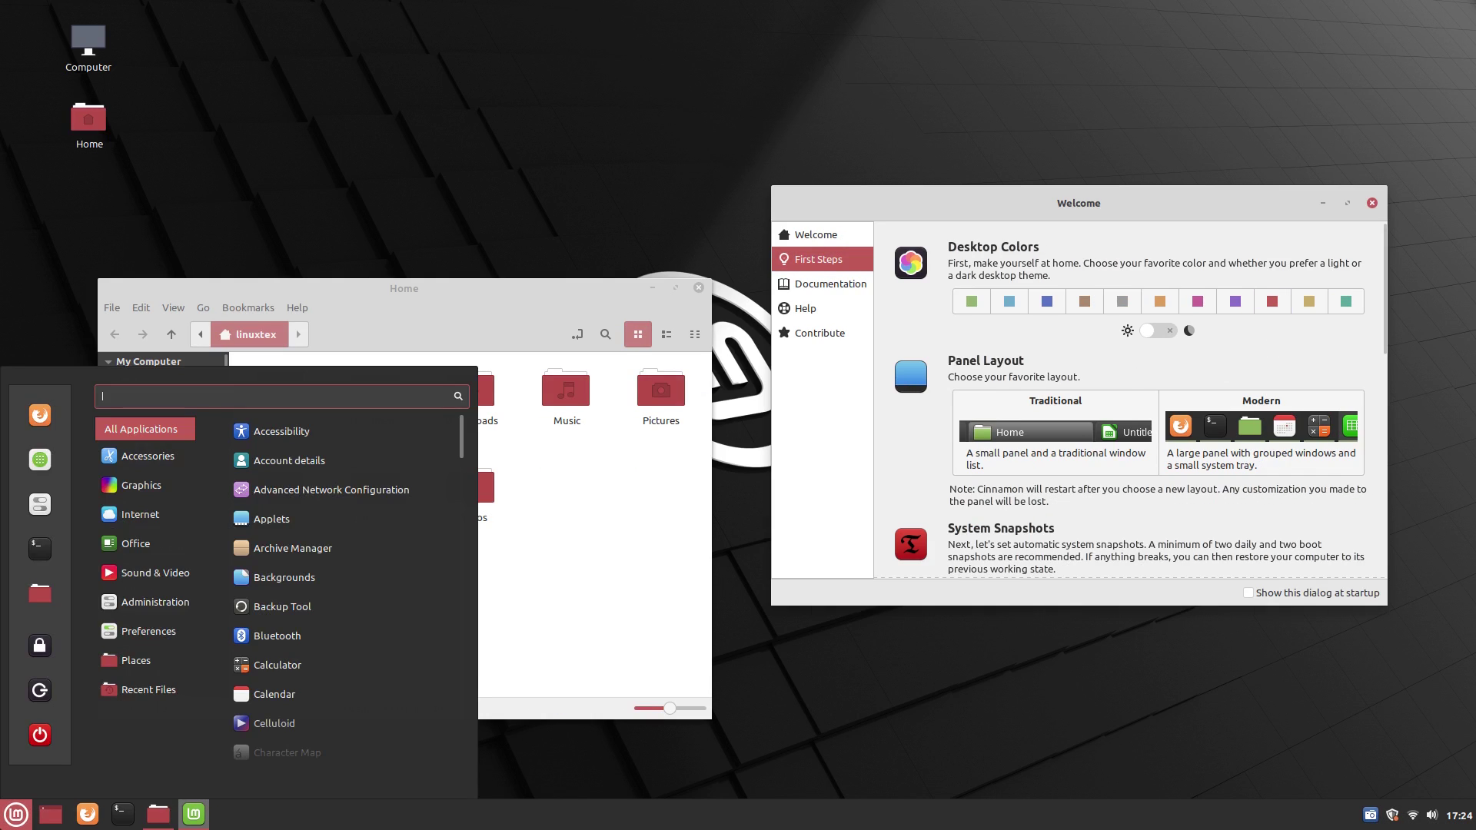
# Step: Switch the desktop colors to the dark theme and move the Home file window higher on the desktop
pyautogui.click(1167, 332)
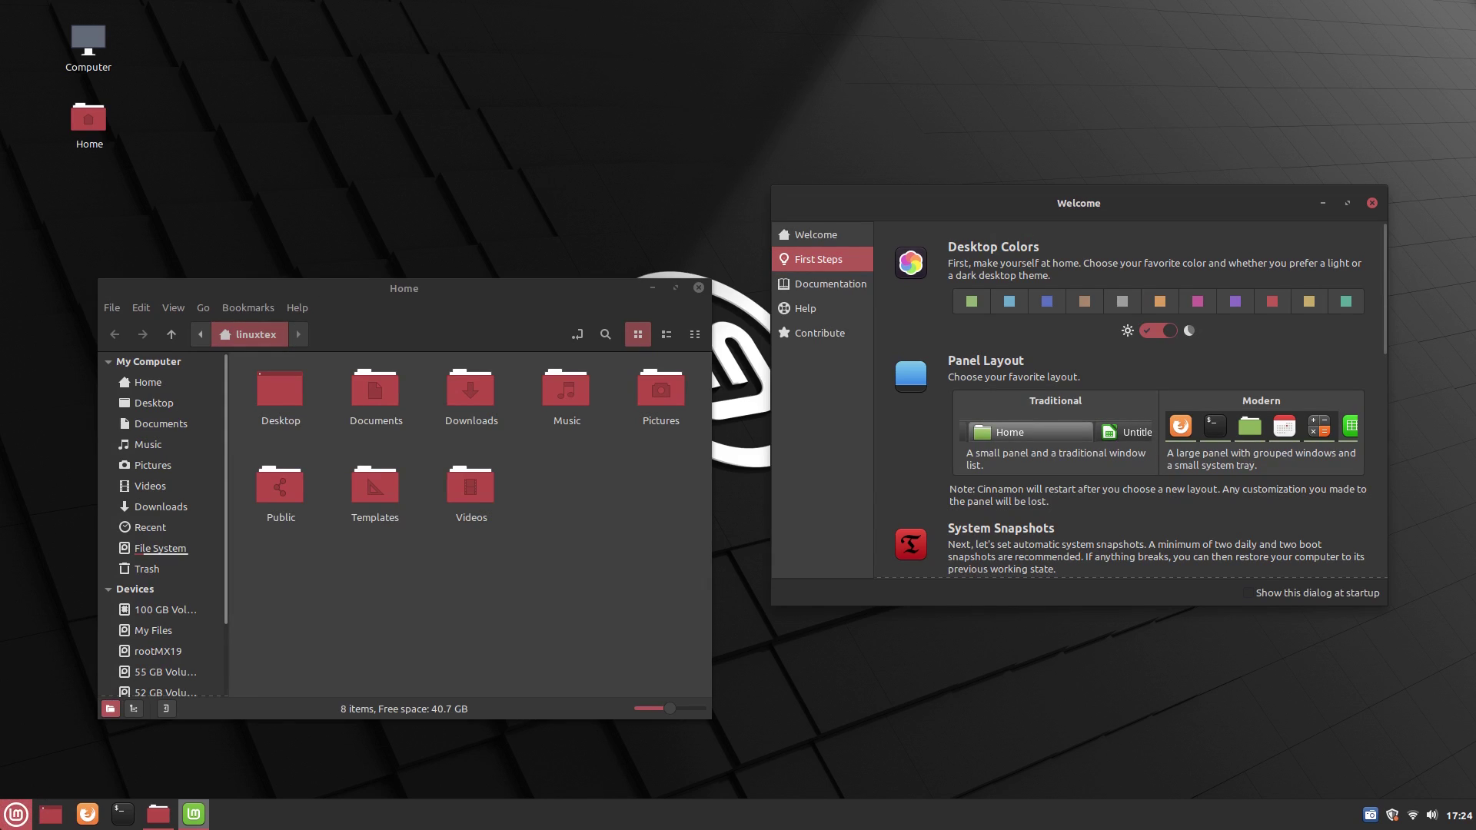
pyautogui.moveTo(412, 255); pyautogui.dragTo(427, 142)
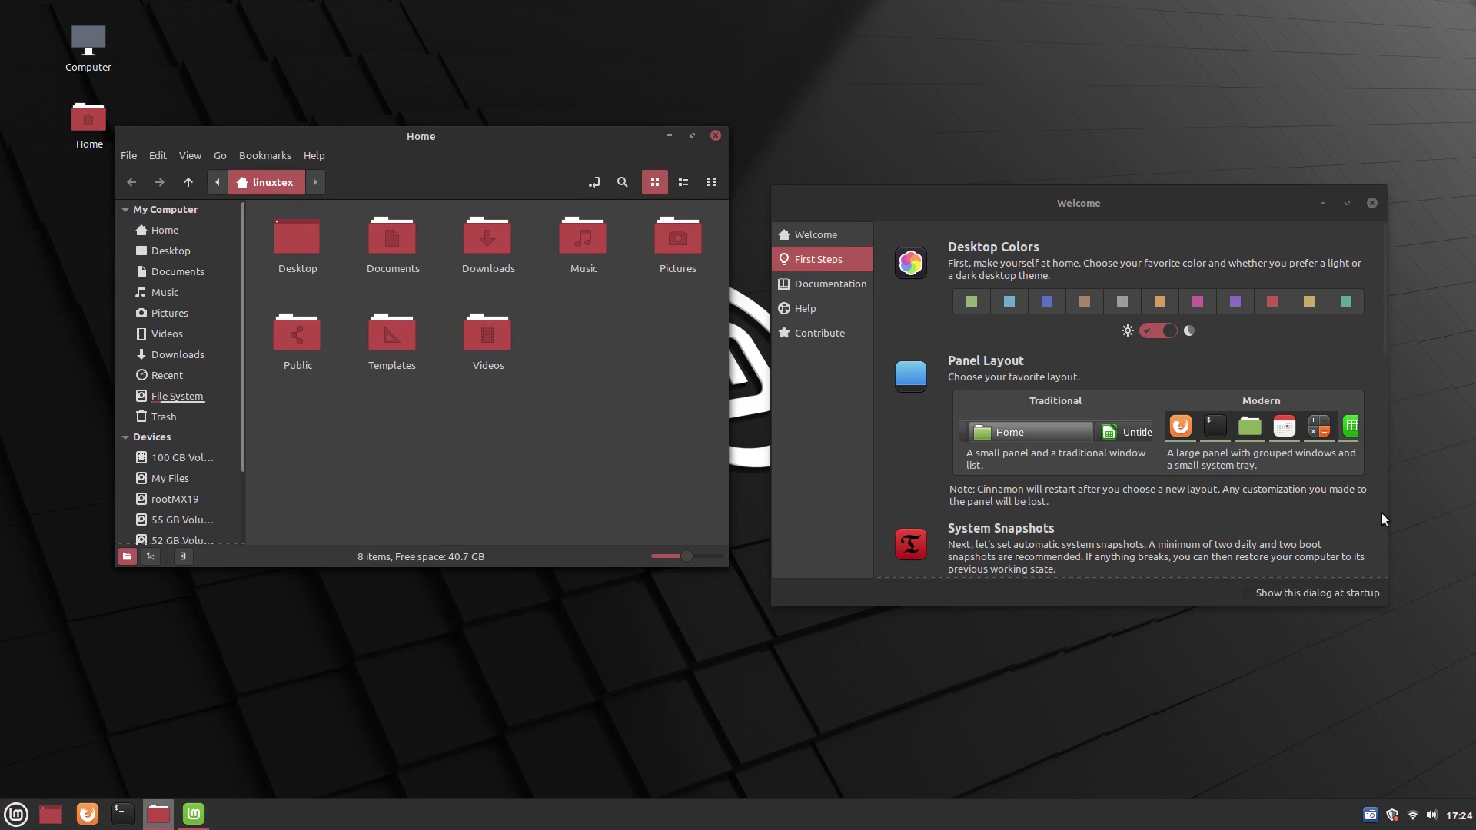
# Step: Try the Traditional panel layout and return to the Modern one
pyautogui.click(1277, 327)
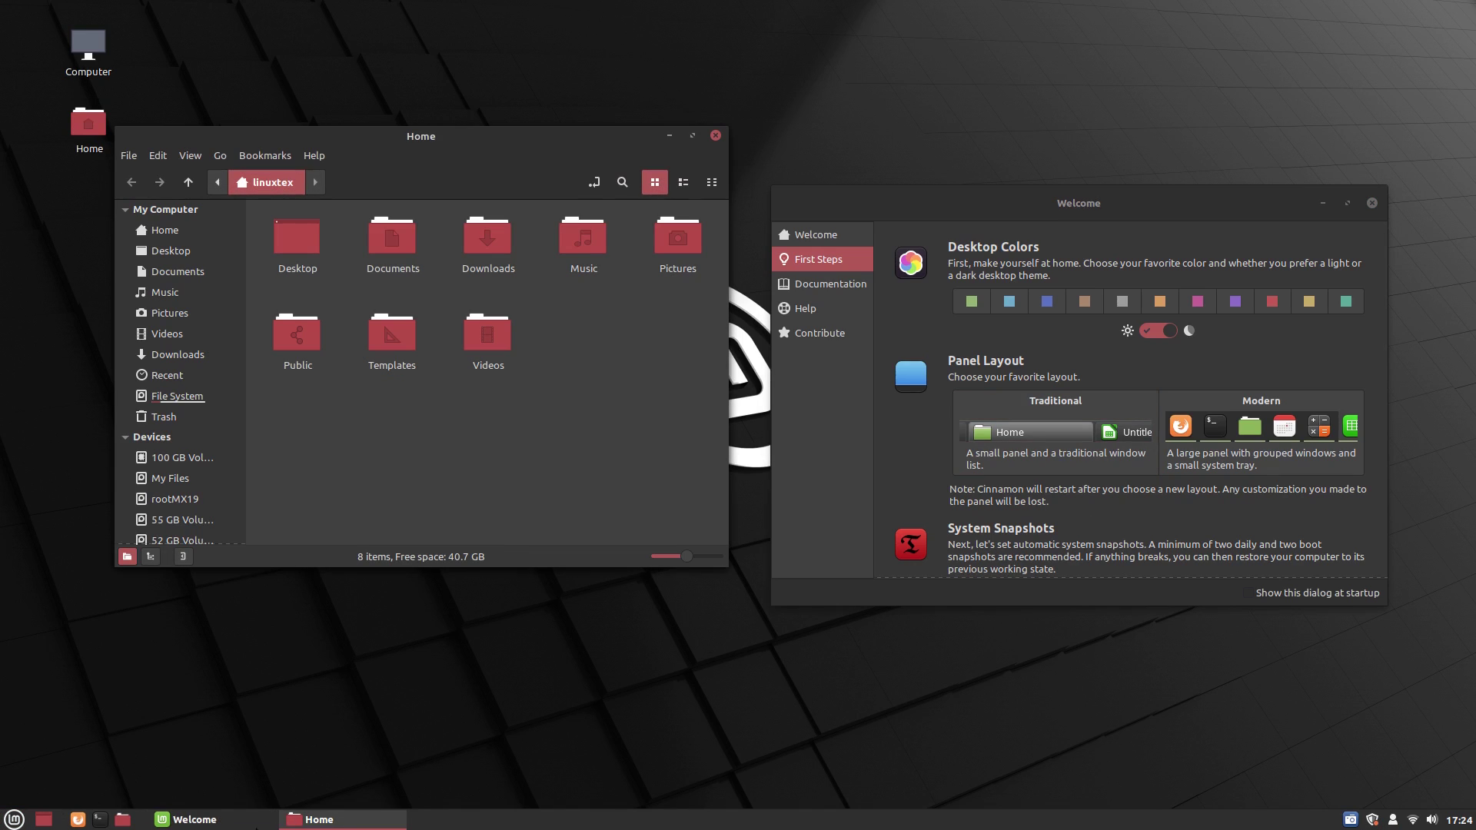
pyautogui.click(1260, 430)
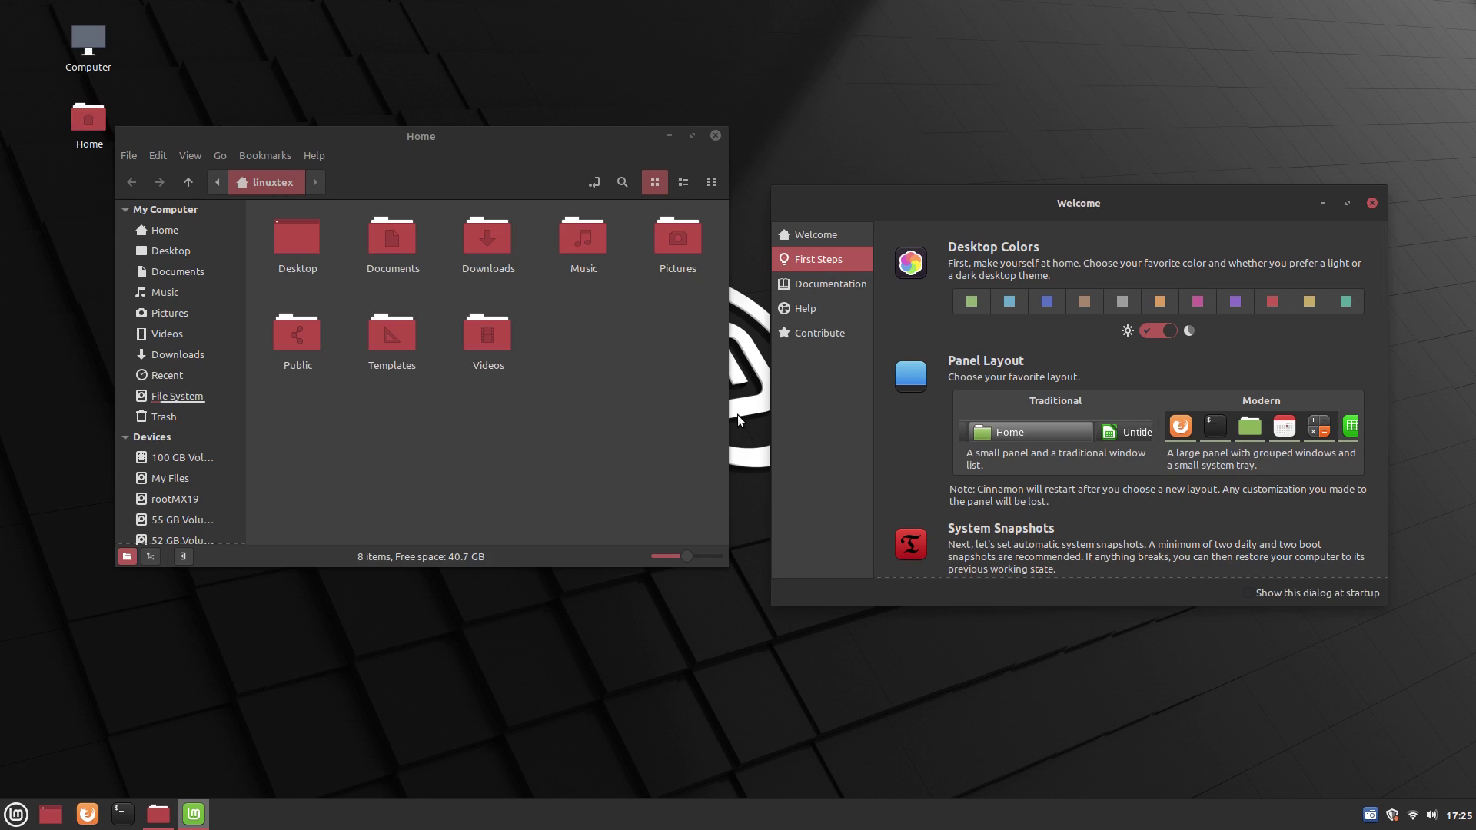
# Step: Examine the remaining First Steps entries, including System Snapshots, Driver Manager, Multimedia Codecs, Update Manager and System Settings
pyautogui.scroll(-3, 953, 384)
pyautogui.scroll(-3, 1062, 497)
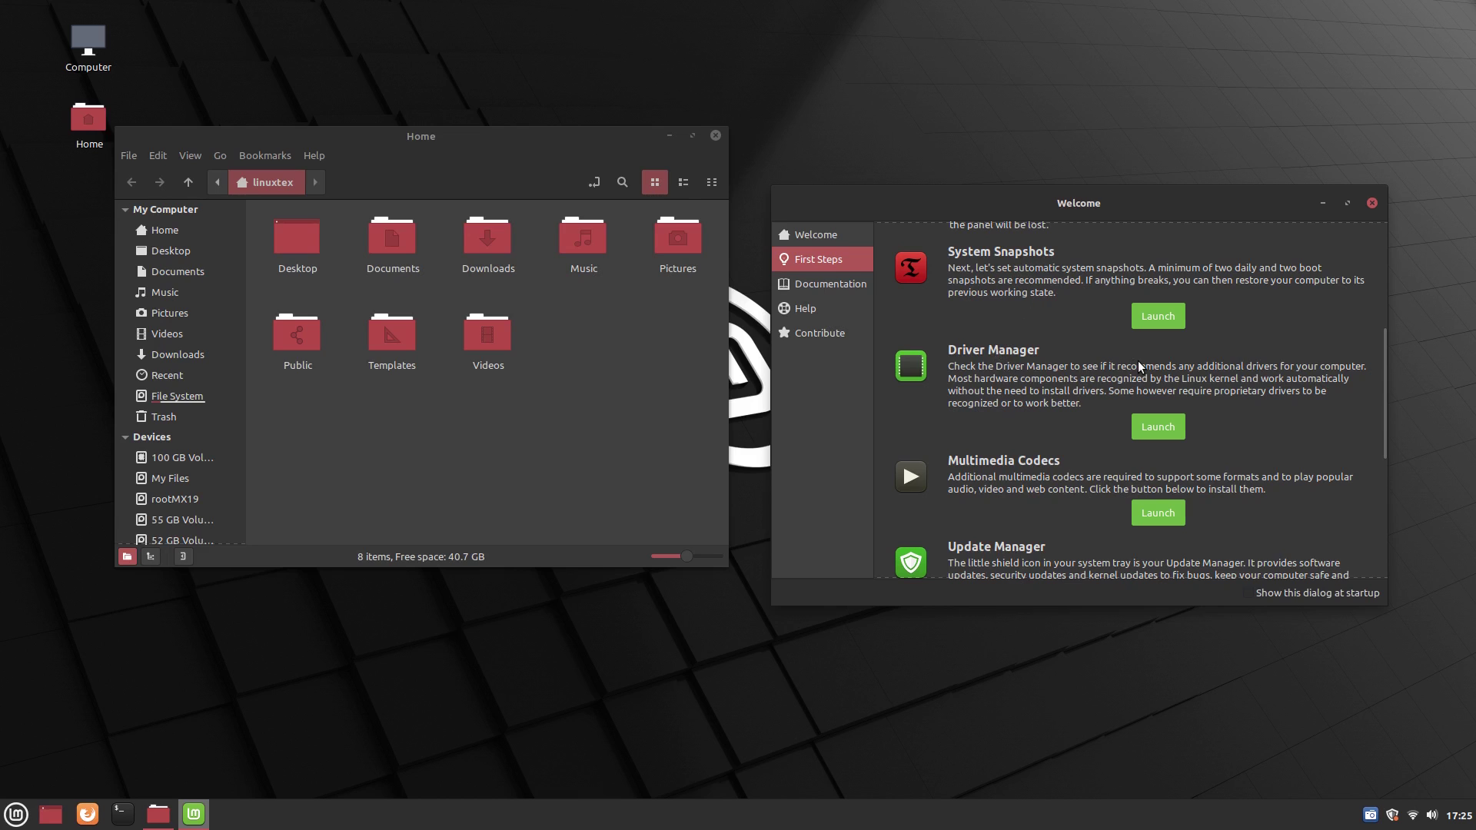
pyautogui.scroll(-3, 1061, 384)
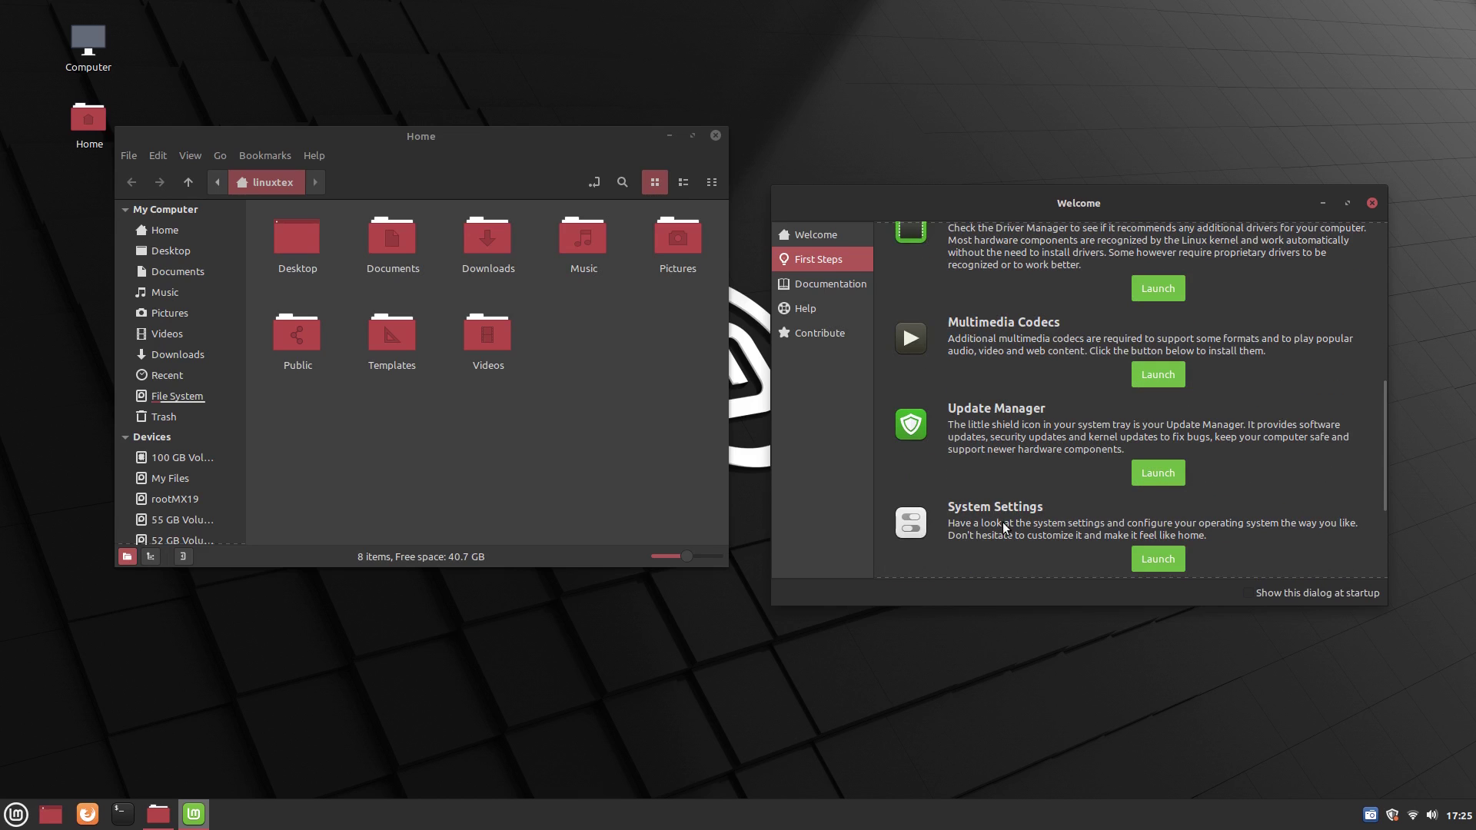
pyautogui.scroll(-5, 1060, 515)
pyautogui.scroll(12, 1092, 531)
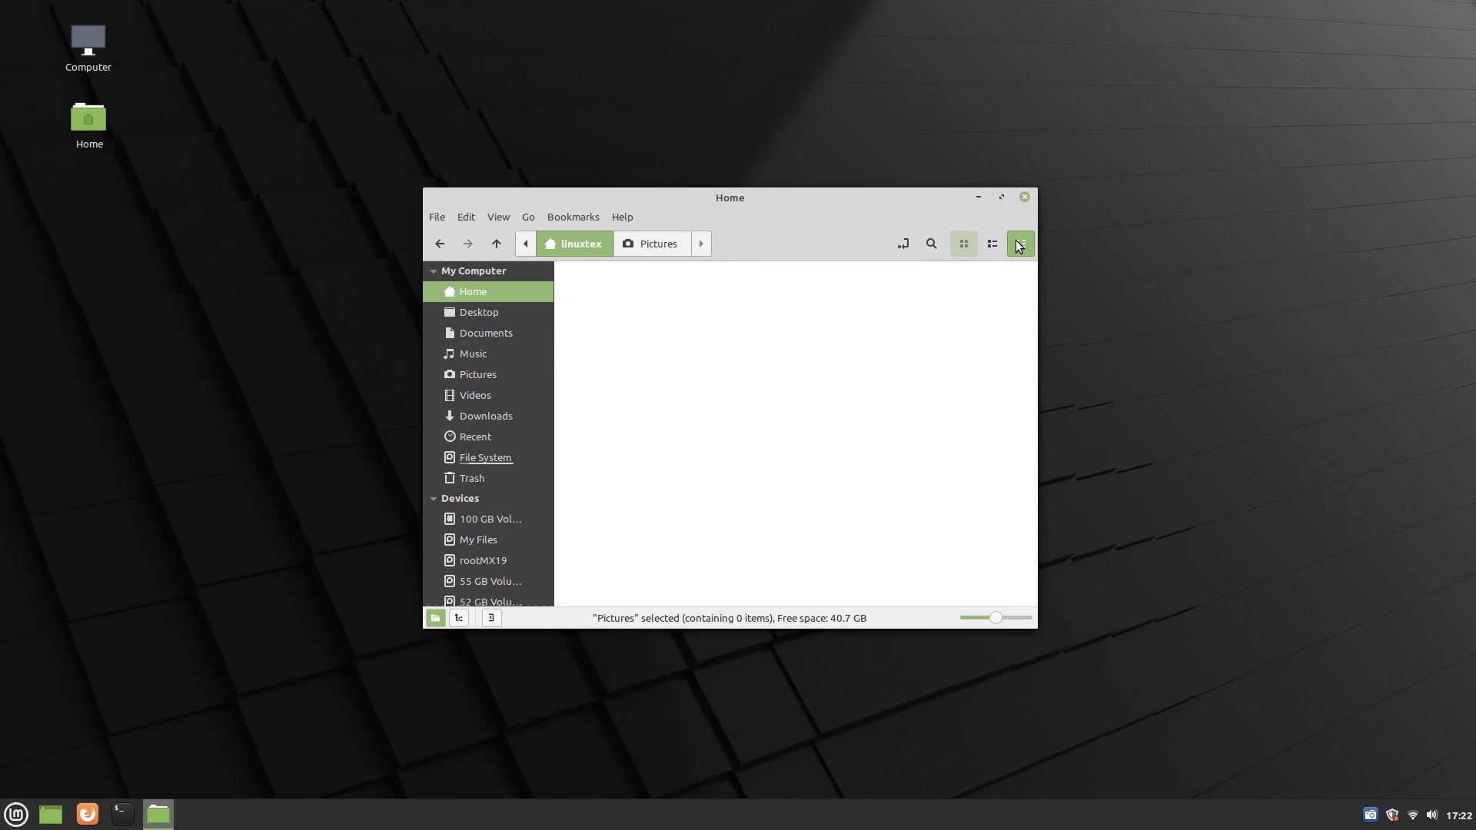
# Step: Preview the Home folder in list view and icon view, and toggle the location entry on and off
pyautogui.click(1002, 243)
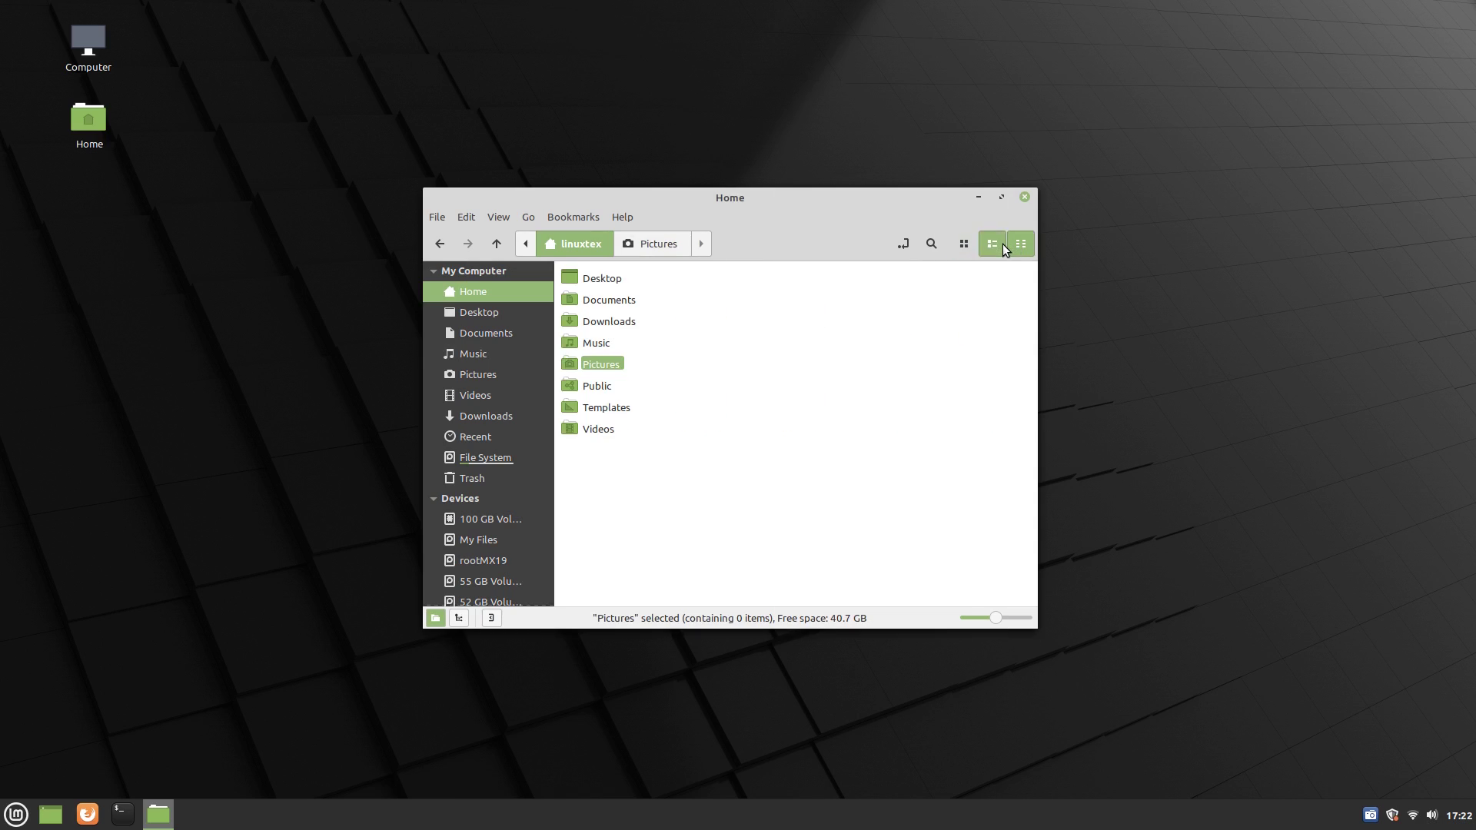
pyautogui.click(971, 248)
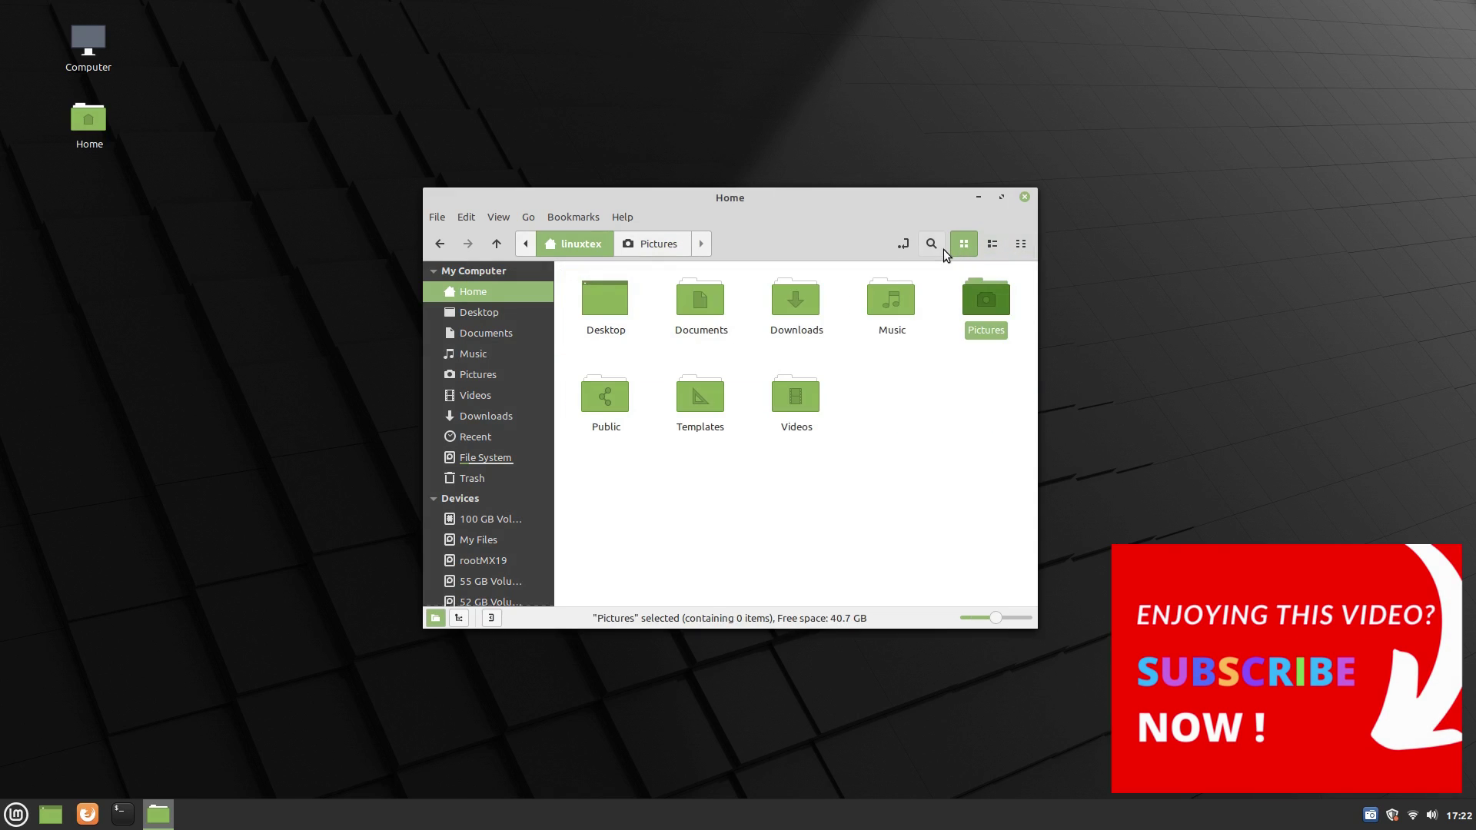
pyautogui.click(904, 245)
pyautogui.click(904, 244)
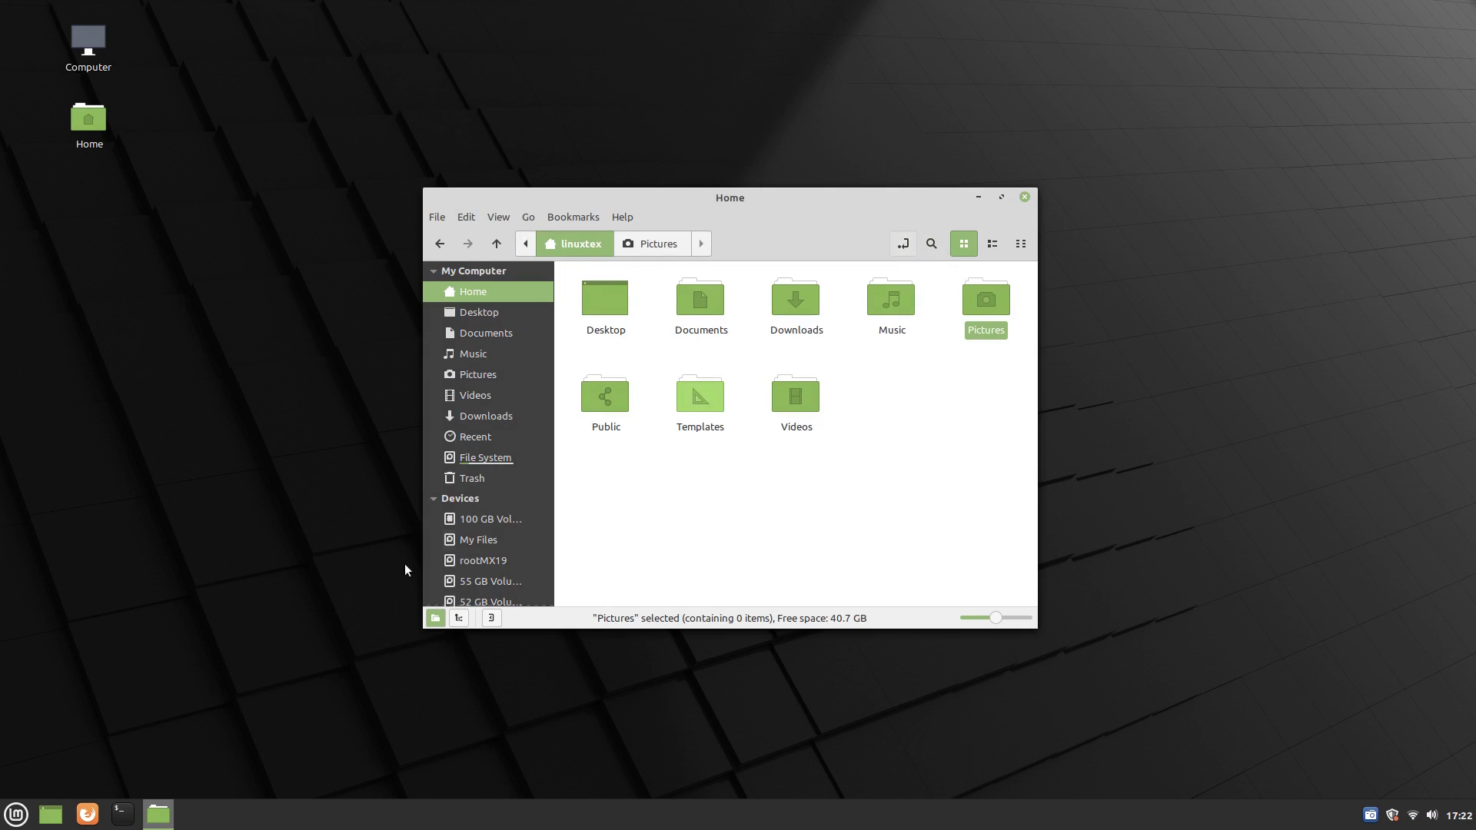
# Step: Open a terminal and arrange it side by side with the Home file window
pyautogui.click(115, 814)
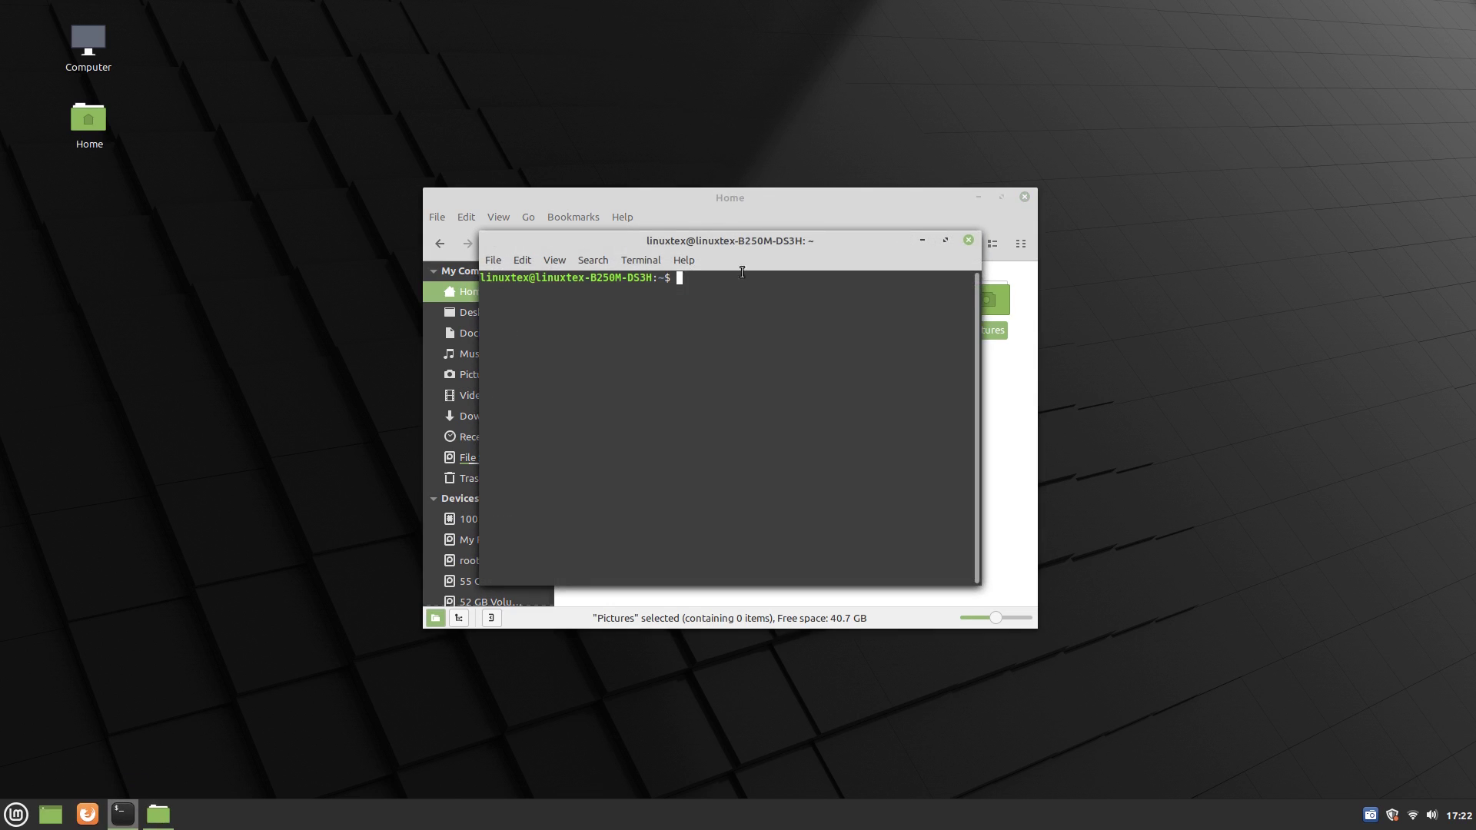
pyautogui.moveTo(747, 241); pyautogui.dragTo(1122, 224)
pyautogui.moveTo(833, 196); pyautogui.dragTo(520, 172)
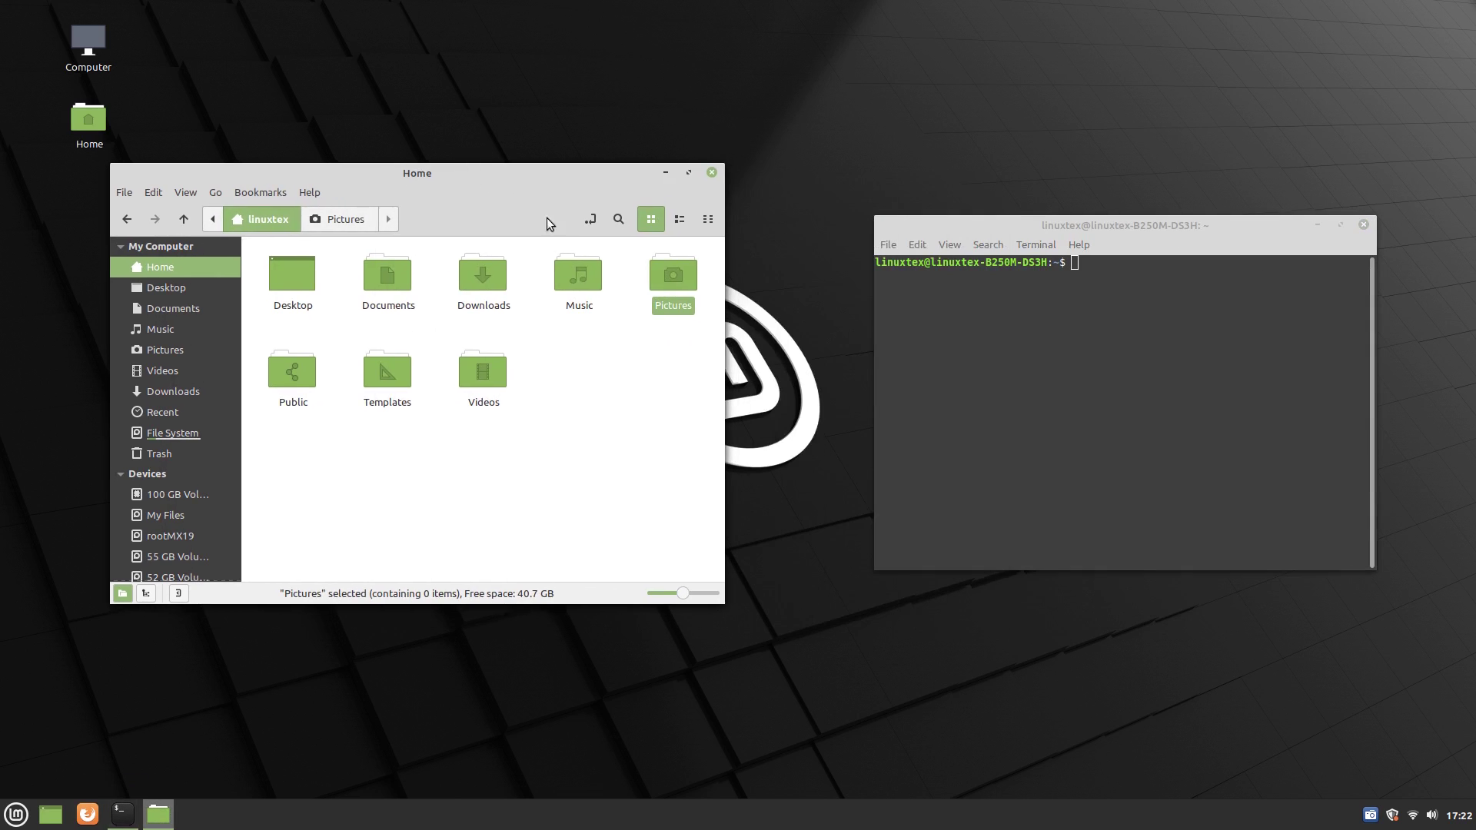
# Step: Deselect the Pictures folder, run uname -r in the terminal and highlight the kernel version line in its output
pyautogui.click(698, 389)
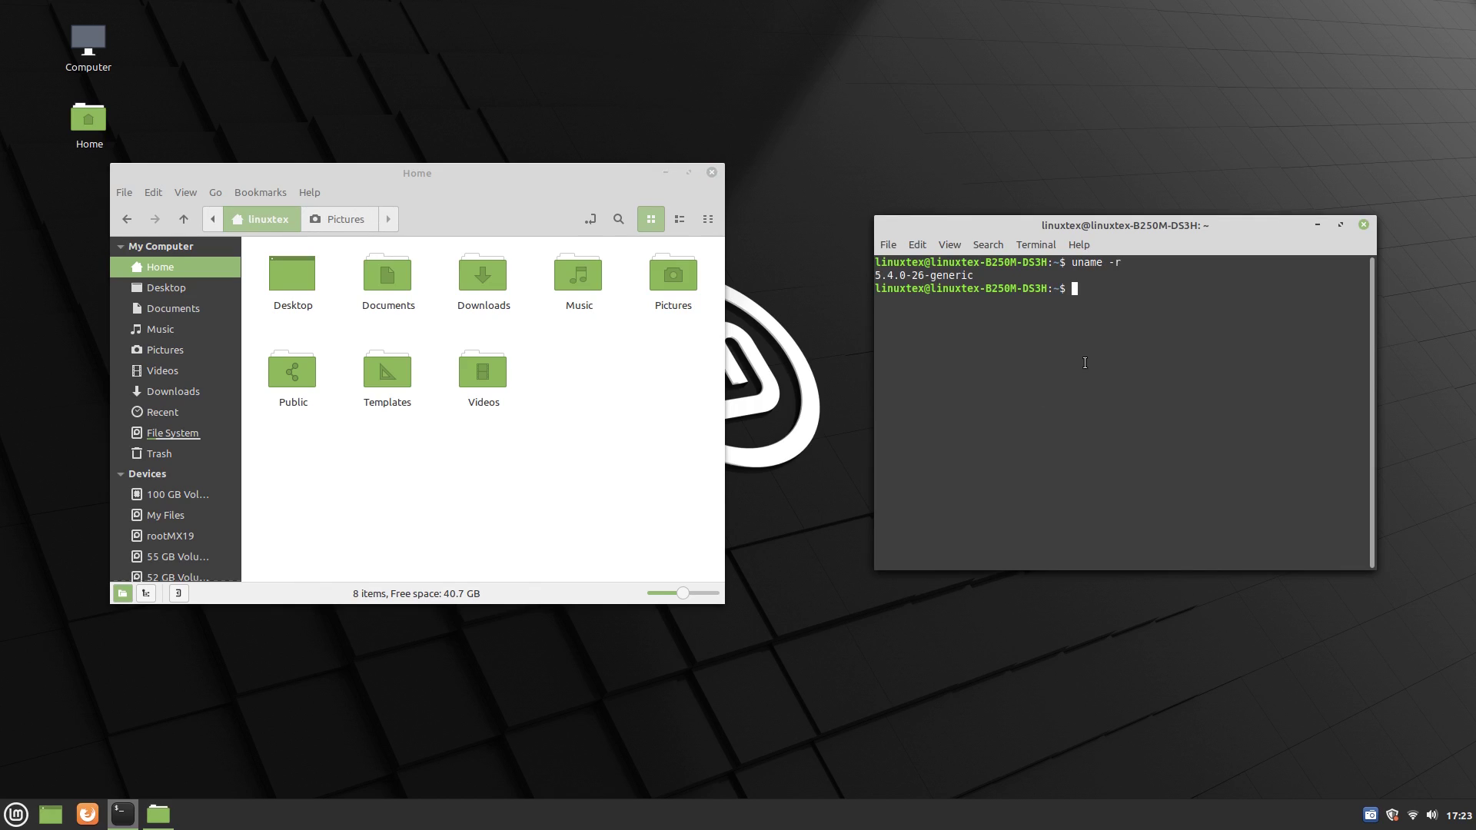
pyautogui.tripleClick(960, 270)
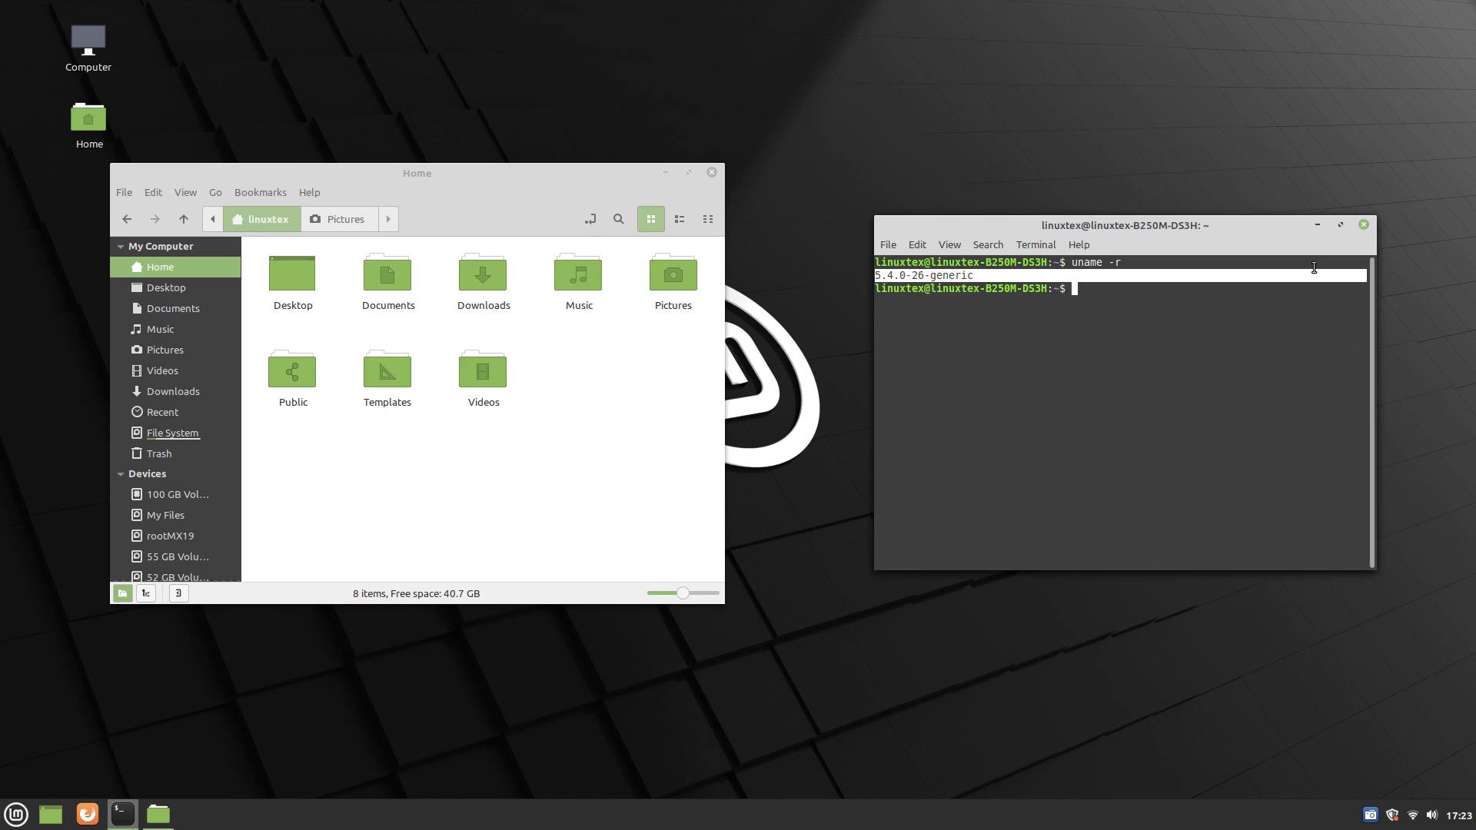
# Step: Close the terminal window and move the Home file window toward the middle of the desktop
pyautogui.click(1364, 225)
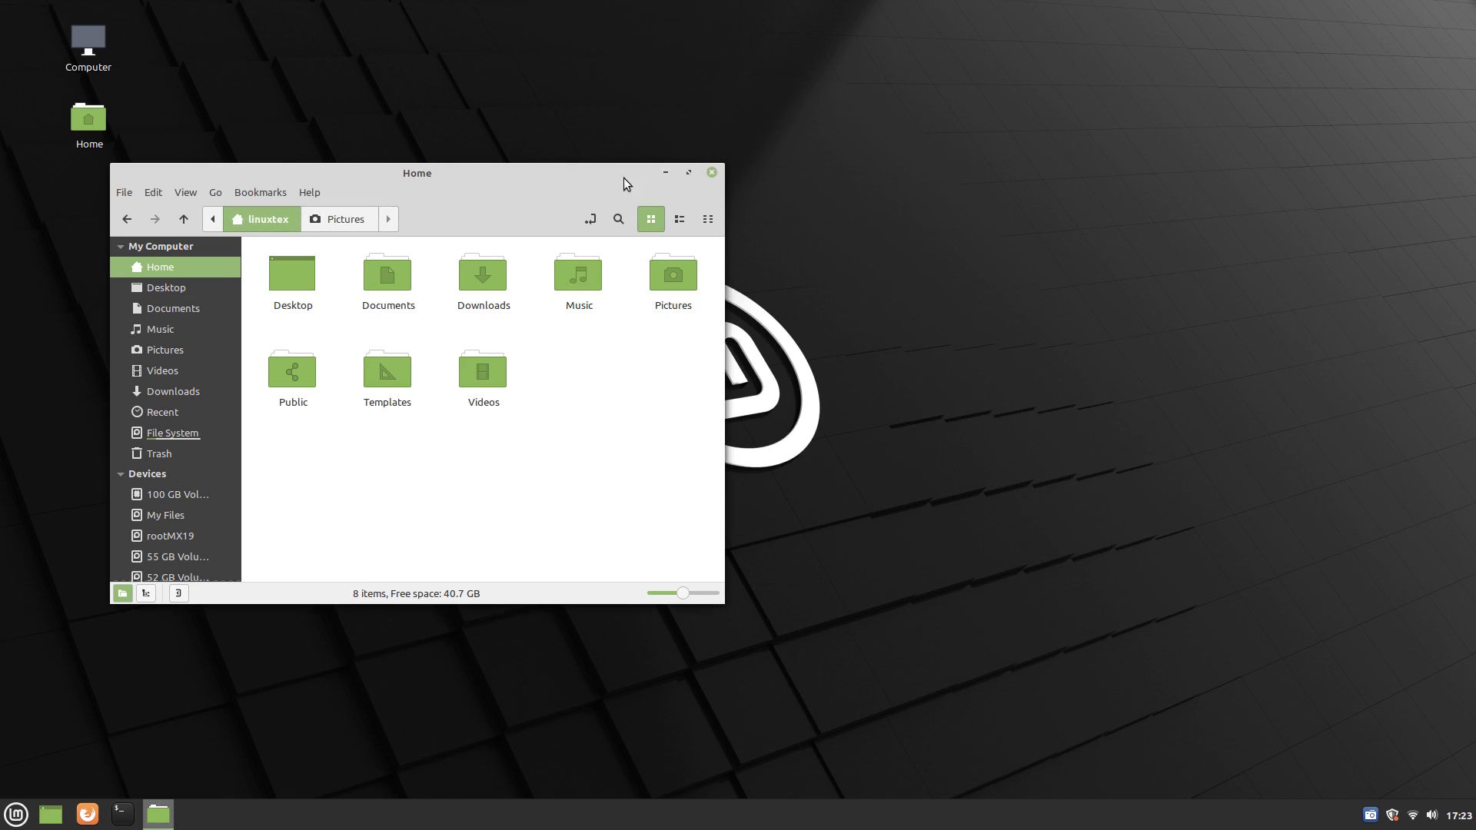
pyautogui.moveTo(638, 181); pyautogui.dragTo(918, 203)
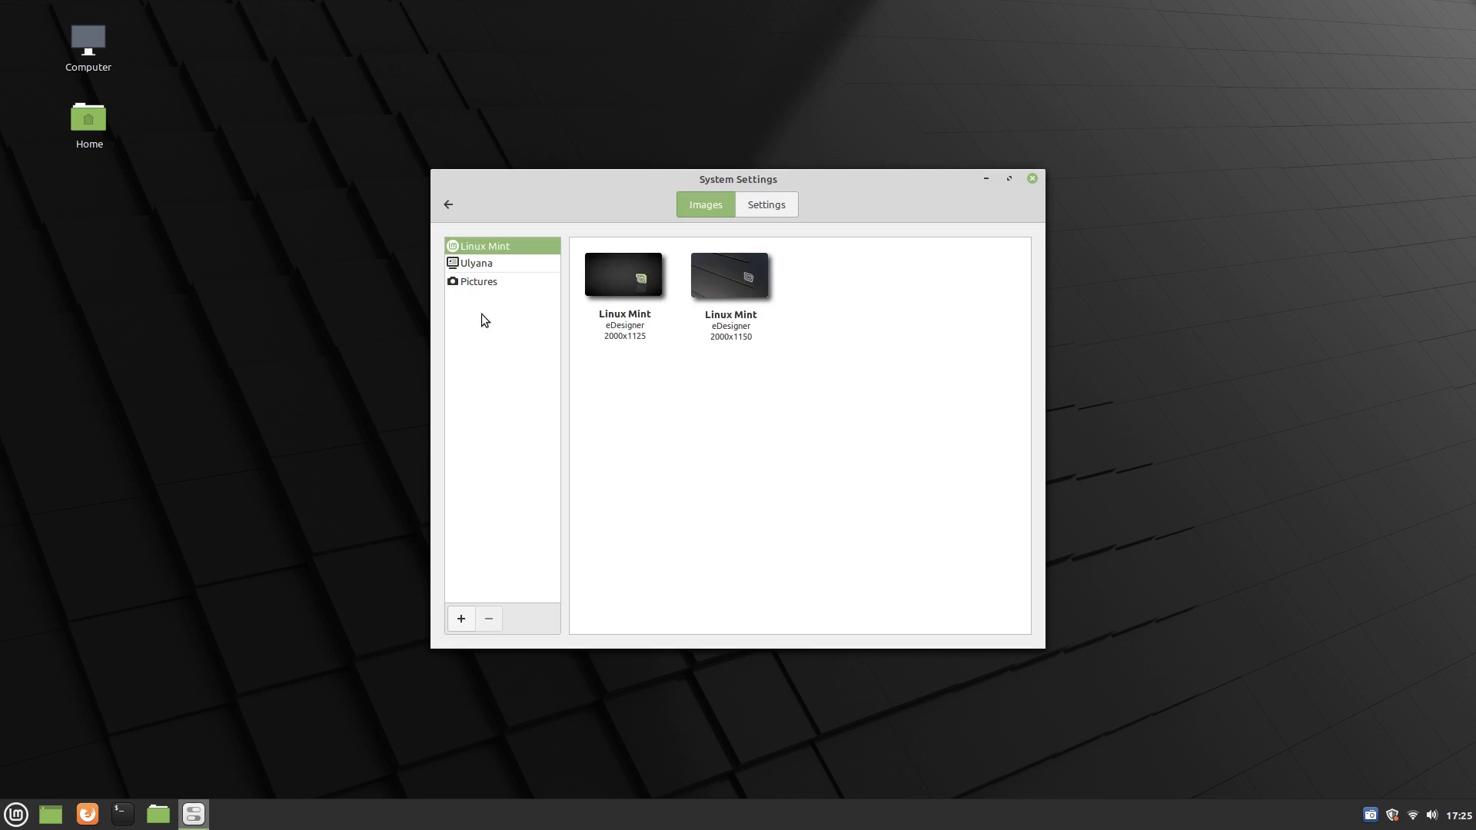
# Step: Move the wallpaper settings window aside, apply the 2000x1150 Linux Mint wallpaper and preview it on an empty workspace
pyautogui.moveTo(649, 188); pyautogui.dragTo(299, 138)
pyautogui.click(366, 244)
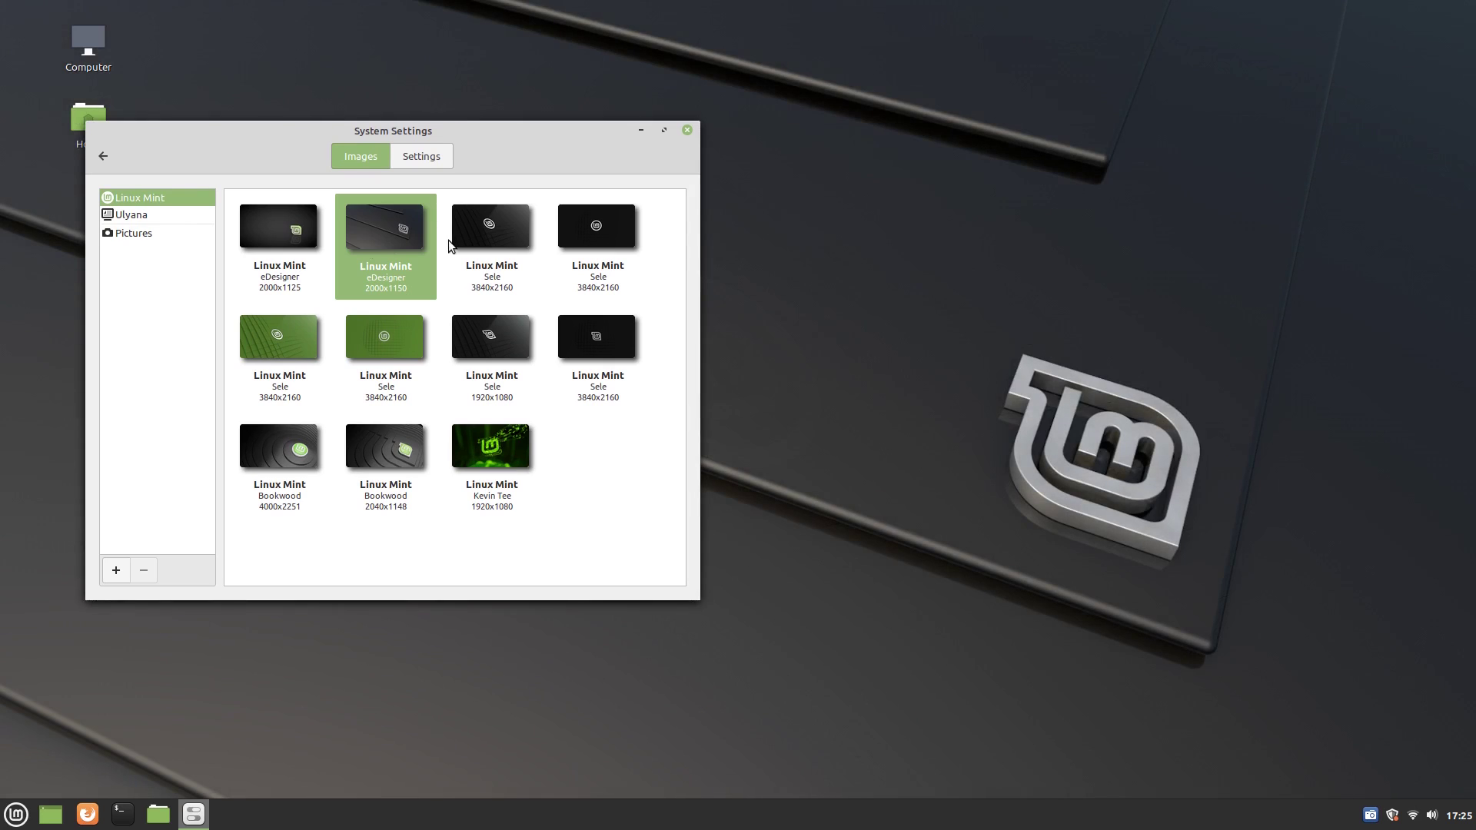
pyautogui.hotkey('ctrl', 'alt', 'Right')
pyautogui.hotkey('ctrl', 'alt', 'Left')
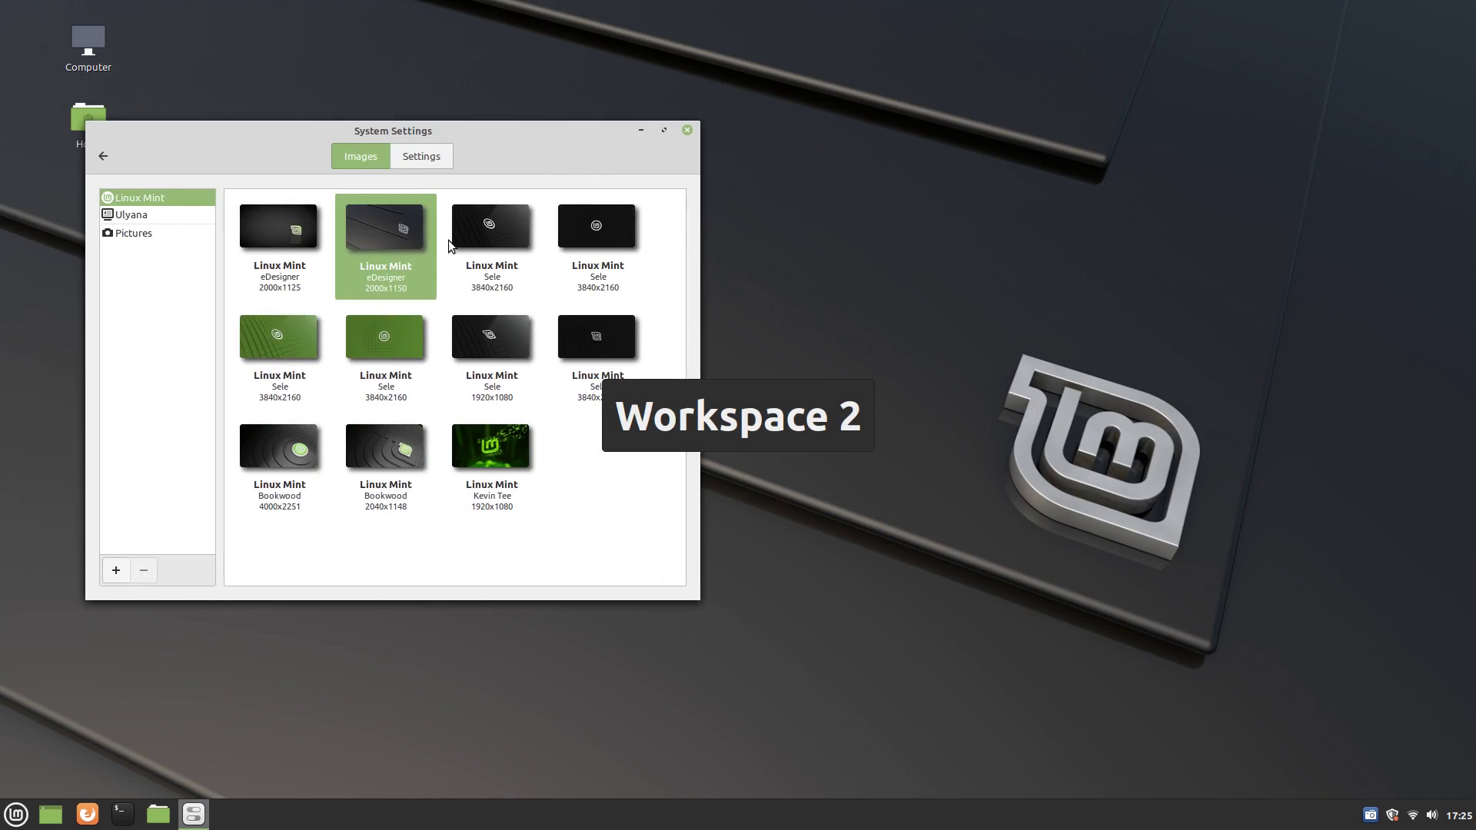
# Step: Try the first dark 3840x2160 Linux Mint wallpaper and the glowing green 1920x1080 one, previewing the green one on an empty workspace
pyautogui.click(508, 244)
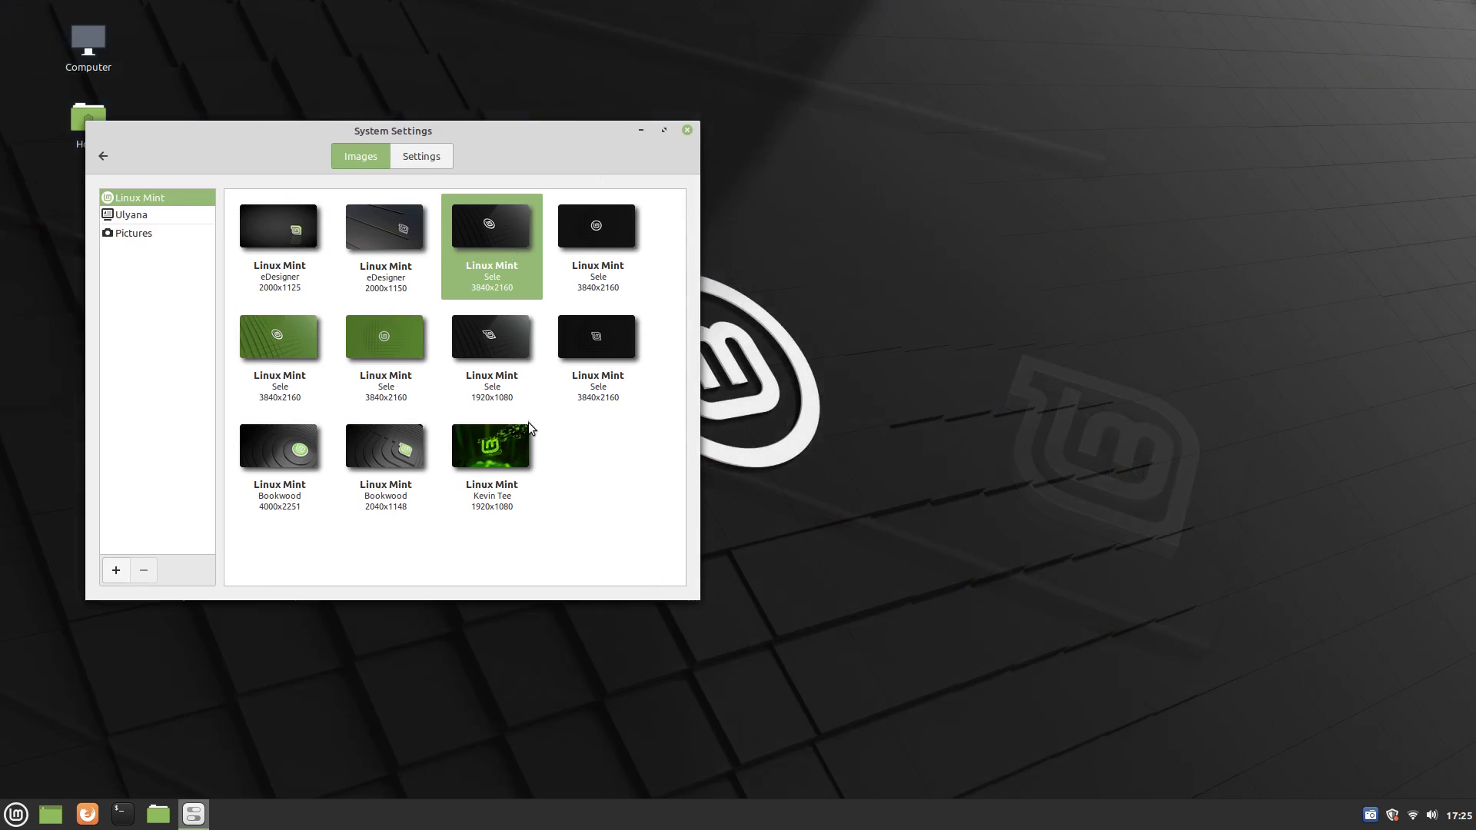
pyautogui.click(523, 457)
pyautogui.hotkey('ctrl', 'alt', 'Right')
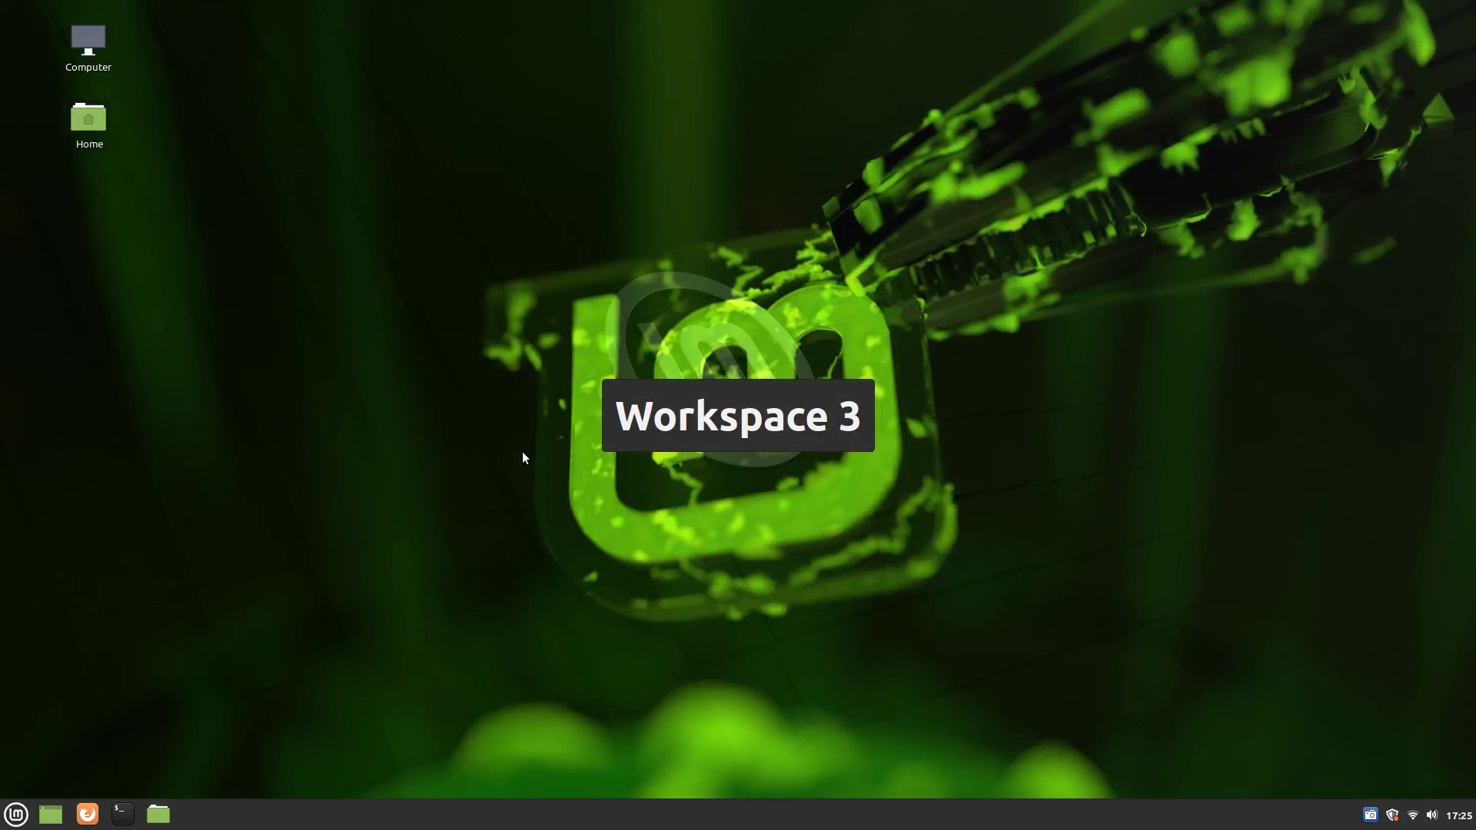
pyautogui.hotkey('ctrl', 'alt', 'Left')
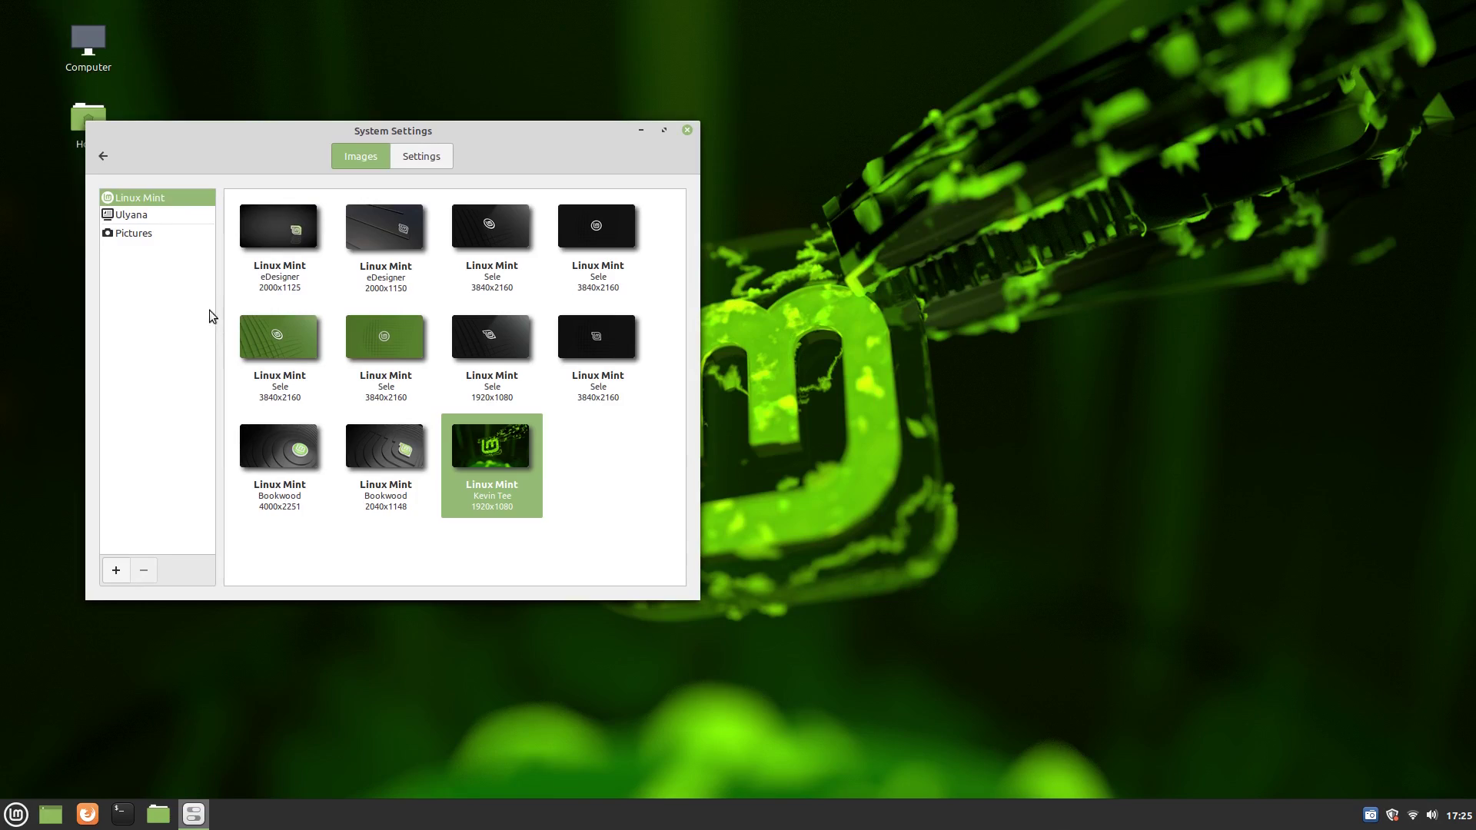
# Step: Apply the Tree wallpaper from the Ulyana collection and preview it on an empty workspace
pyautogui.click(130, 215)
pyautogui.click(288, 251)
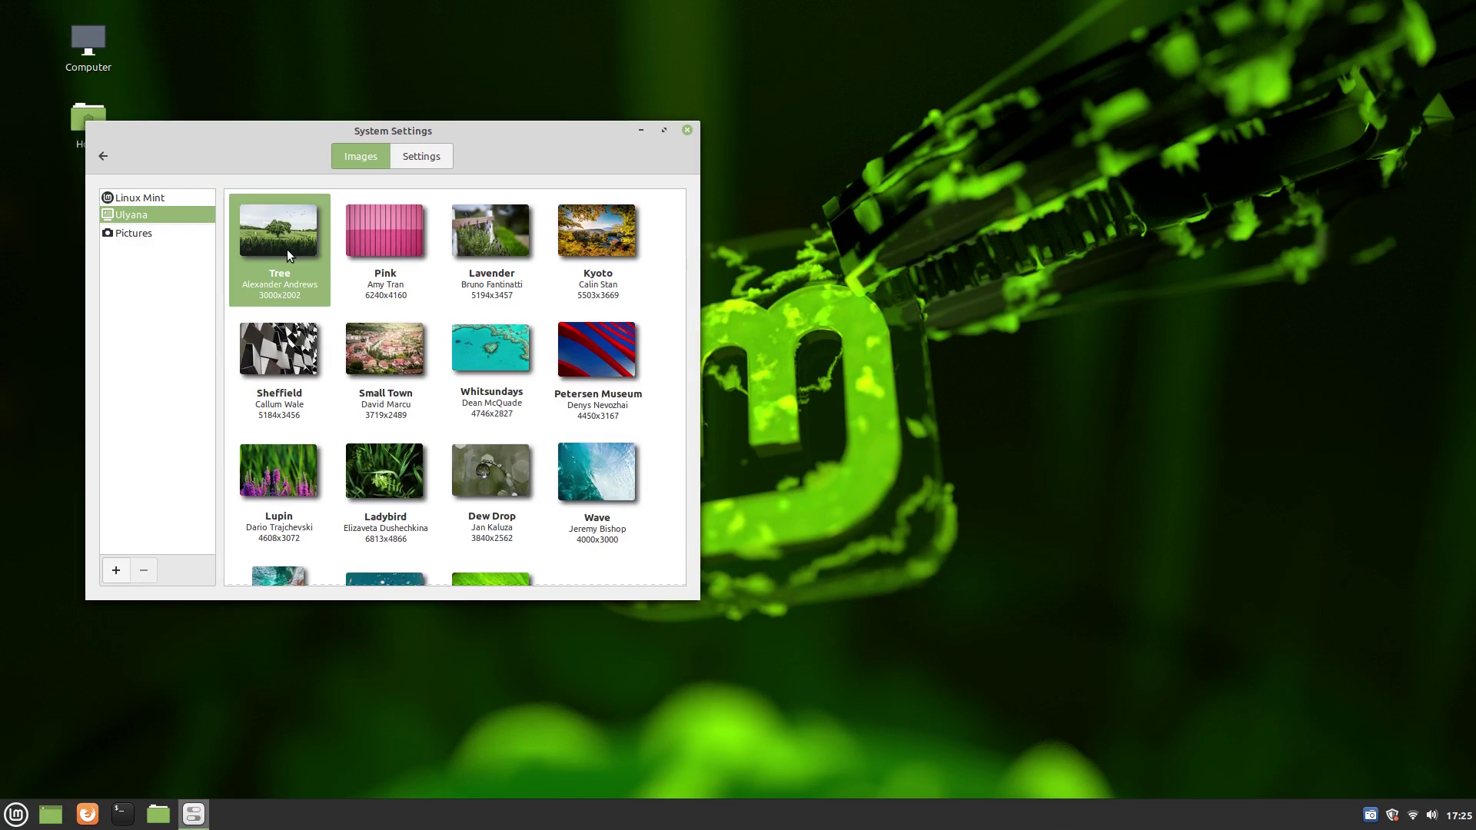
pyautogui.hotkey('ctrl', 'alt', 'Right')
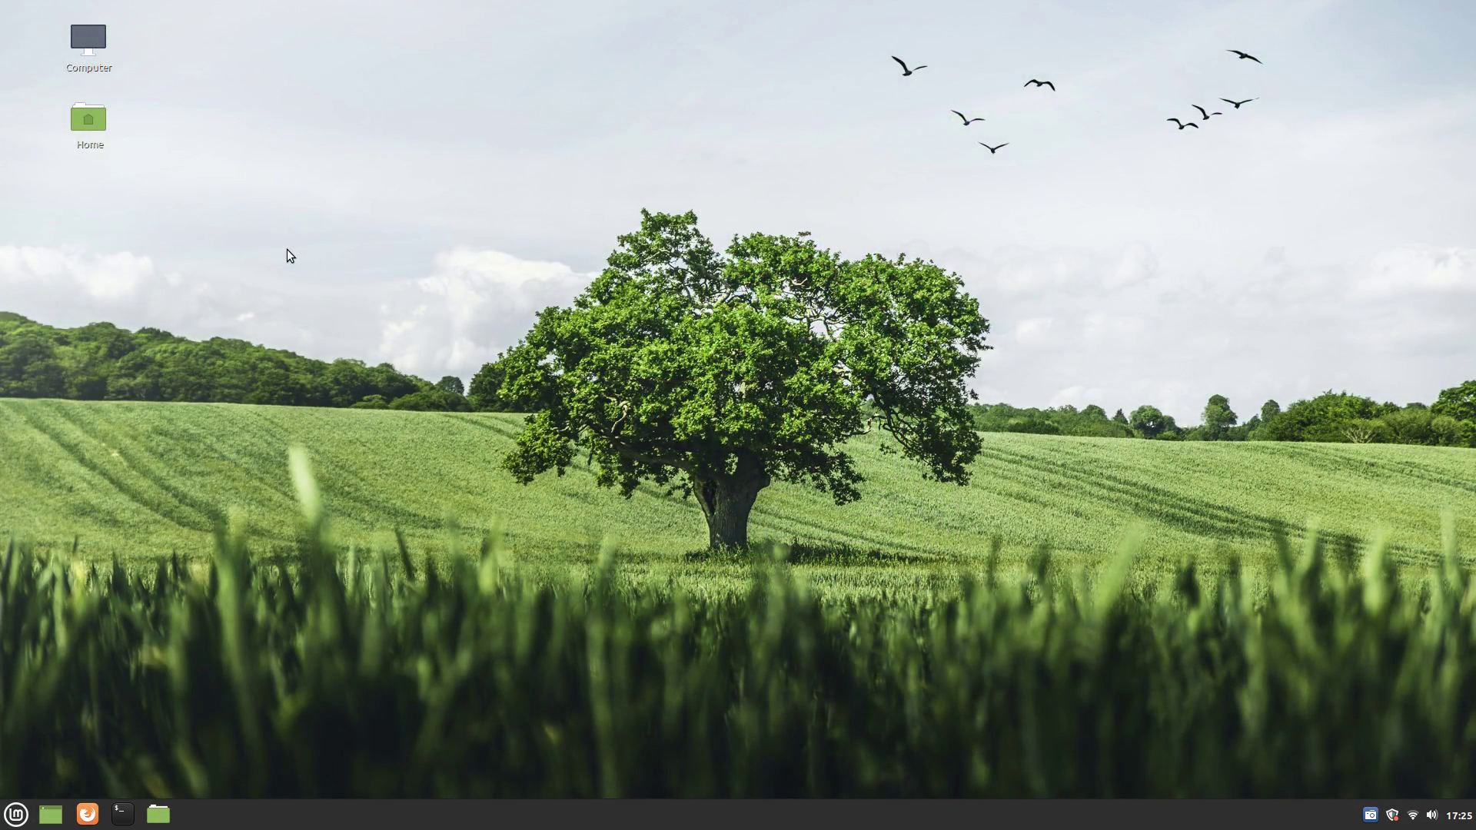
pyautogui.hotkey('ctrl', 'alt', 'Left')
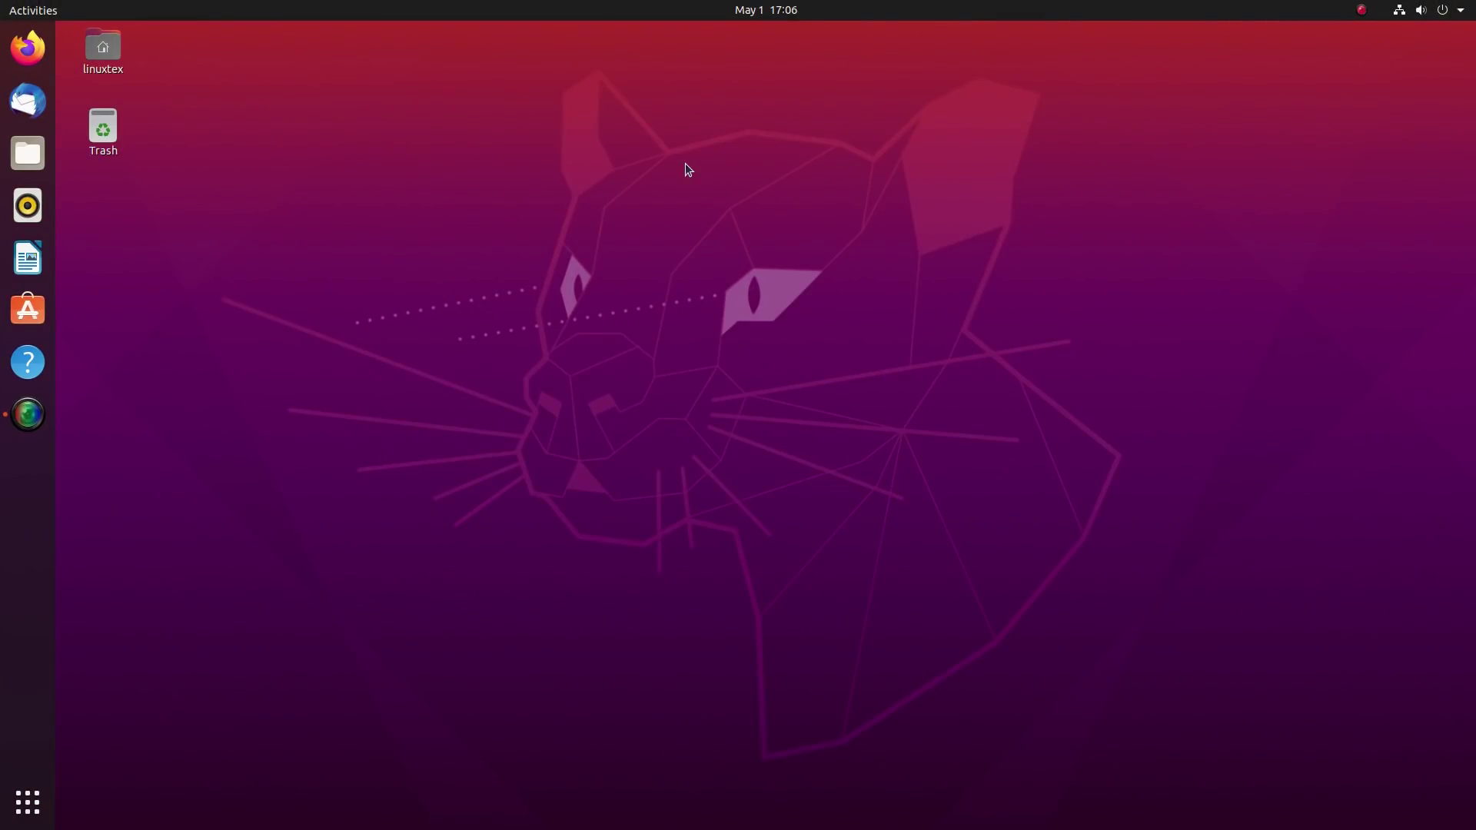
# Step: Look at the Ubuntu desktop's context menu and examine the system menu's Ethernet Connected and Power Off / Log Out entries
pyautogui.rightClick(605, 123)
pyautogui.click(521, 293)
pyautogui.click(1457, 10)
pyautogui.click(1434, 92)
pyautogui.click(1434, 92)
pyautogui.click(1416, 168)
pyautogui.click(1416, 168)
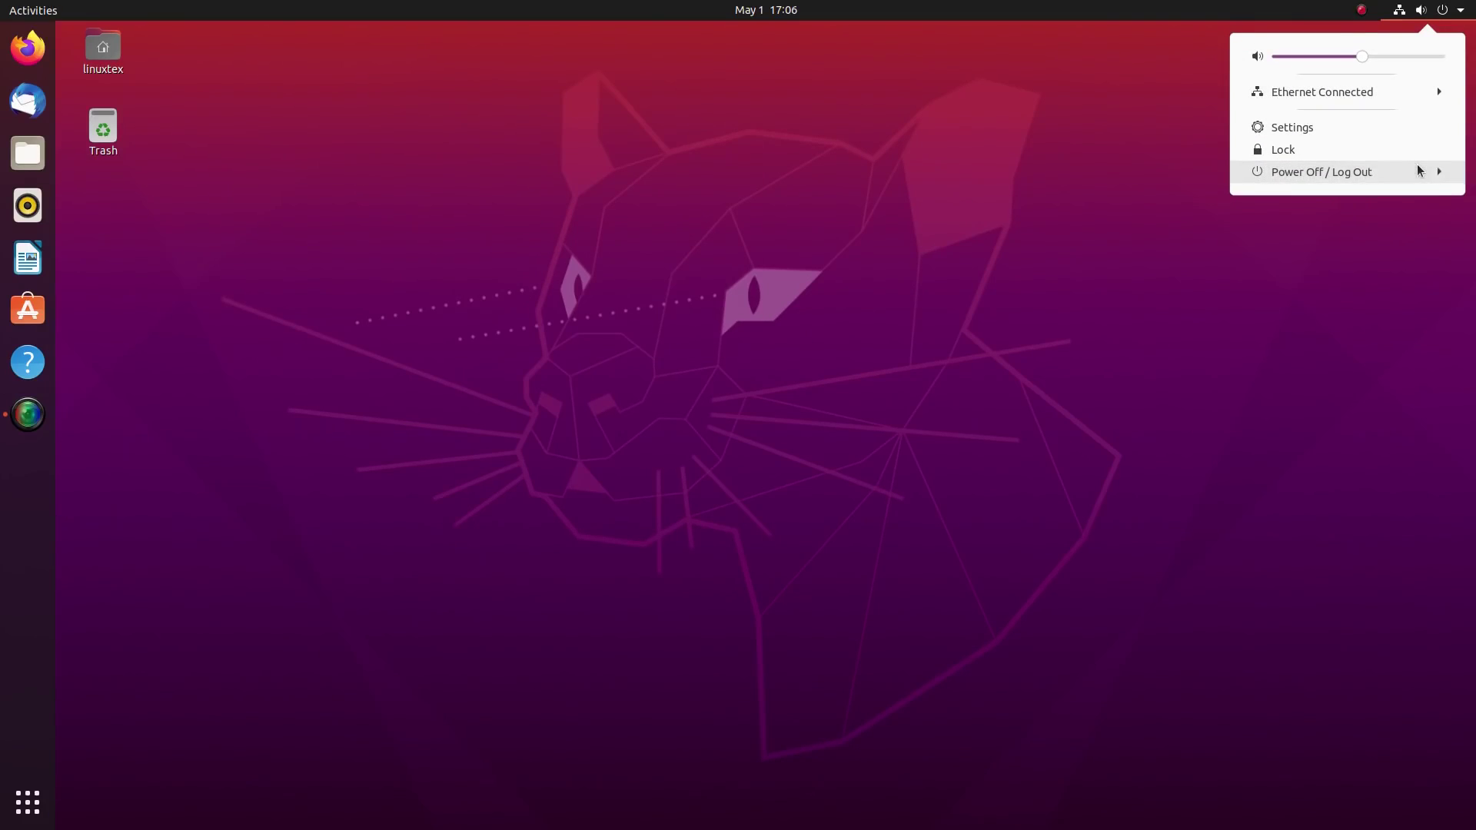
pyautogui.click(1095, 192)
# Step: View the calendar and notification popup and the Activities overview, closing each one
pyautogui.click(778, 5)
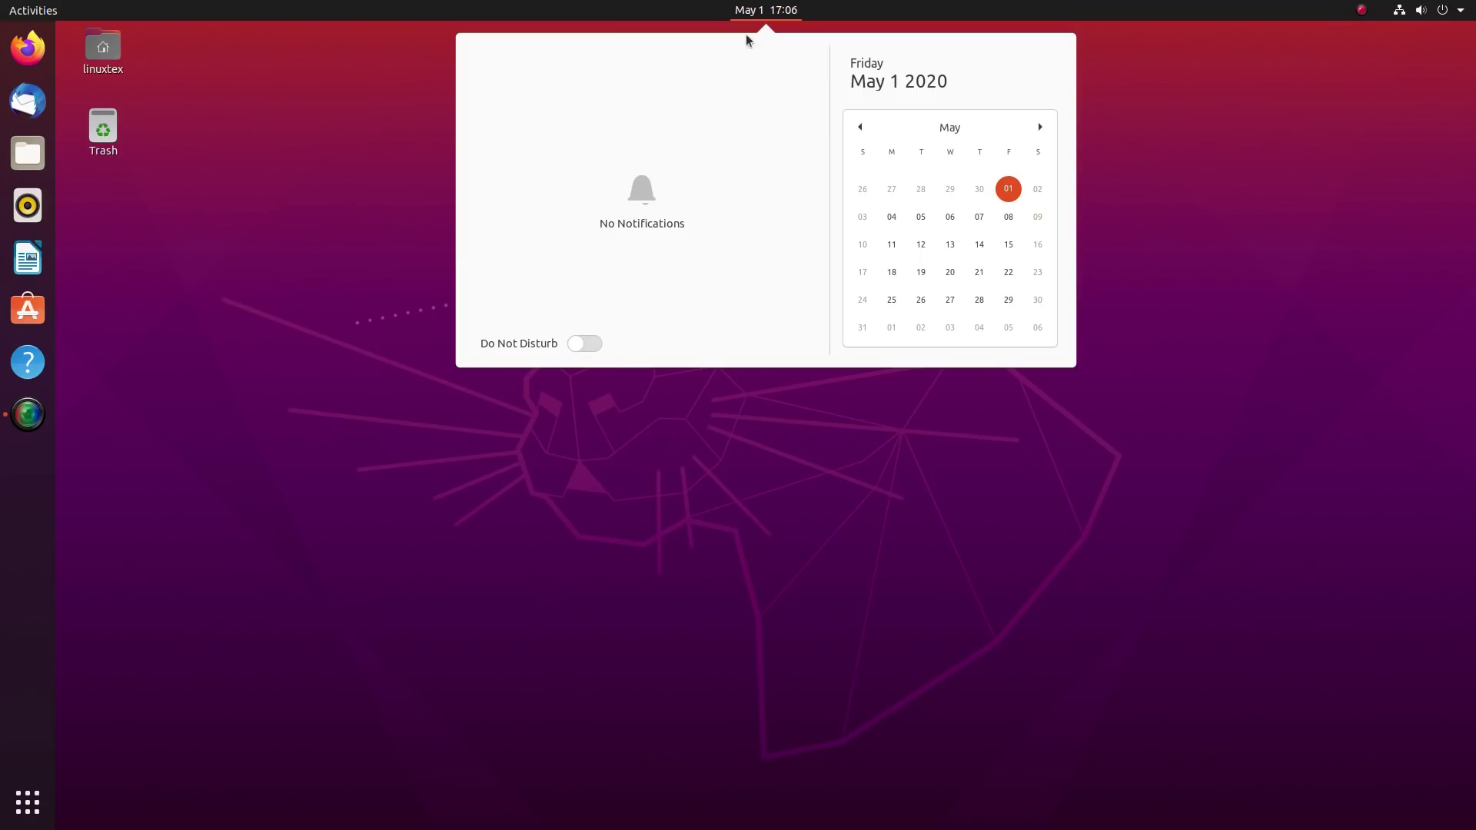
pyautogui.click(758, 4)
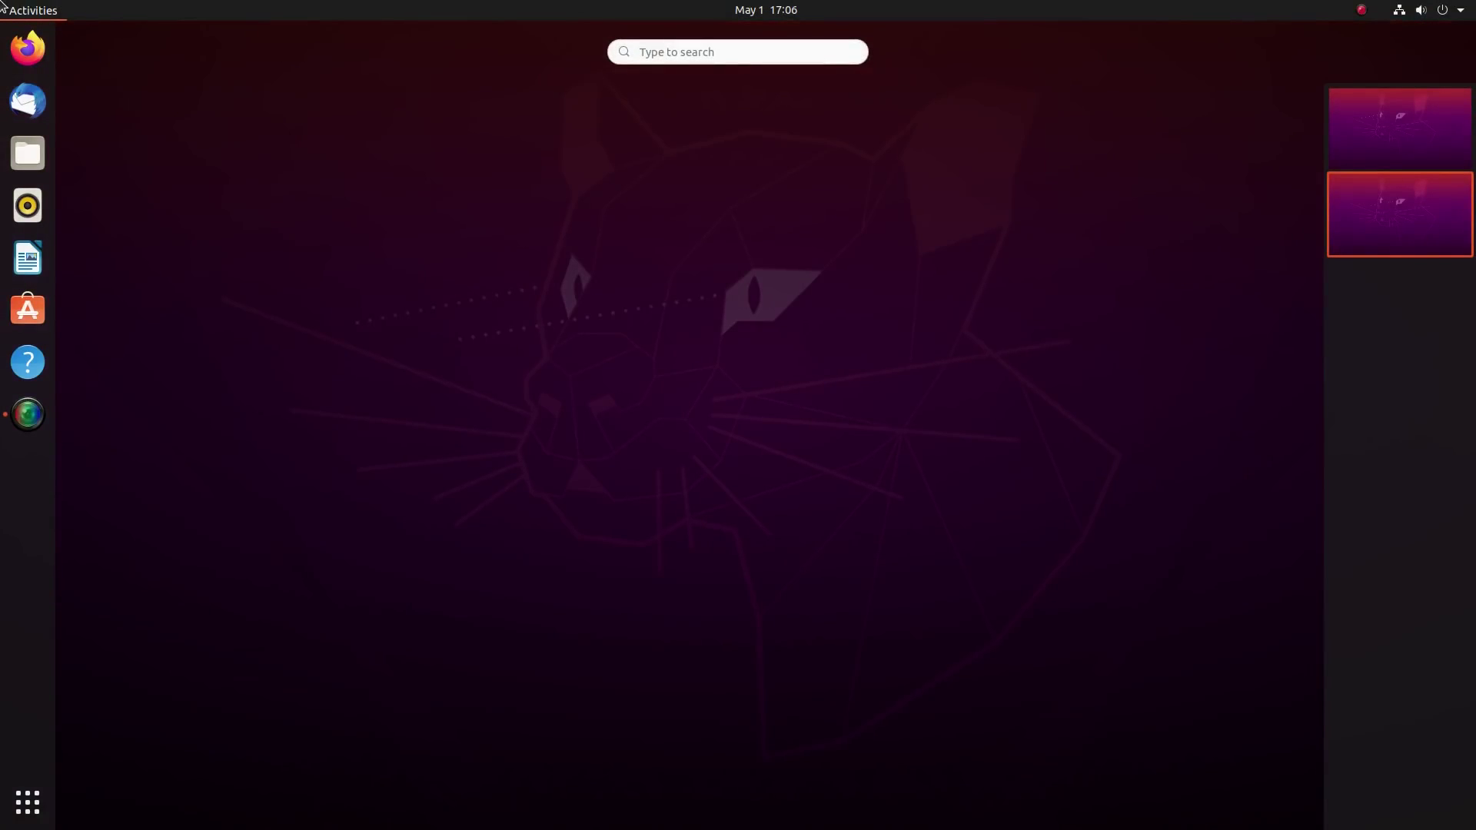
pyautogui.click(2, 4)
pyautogui.click(2, 4)
pyautogui.click(575, 364)
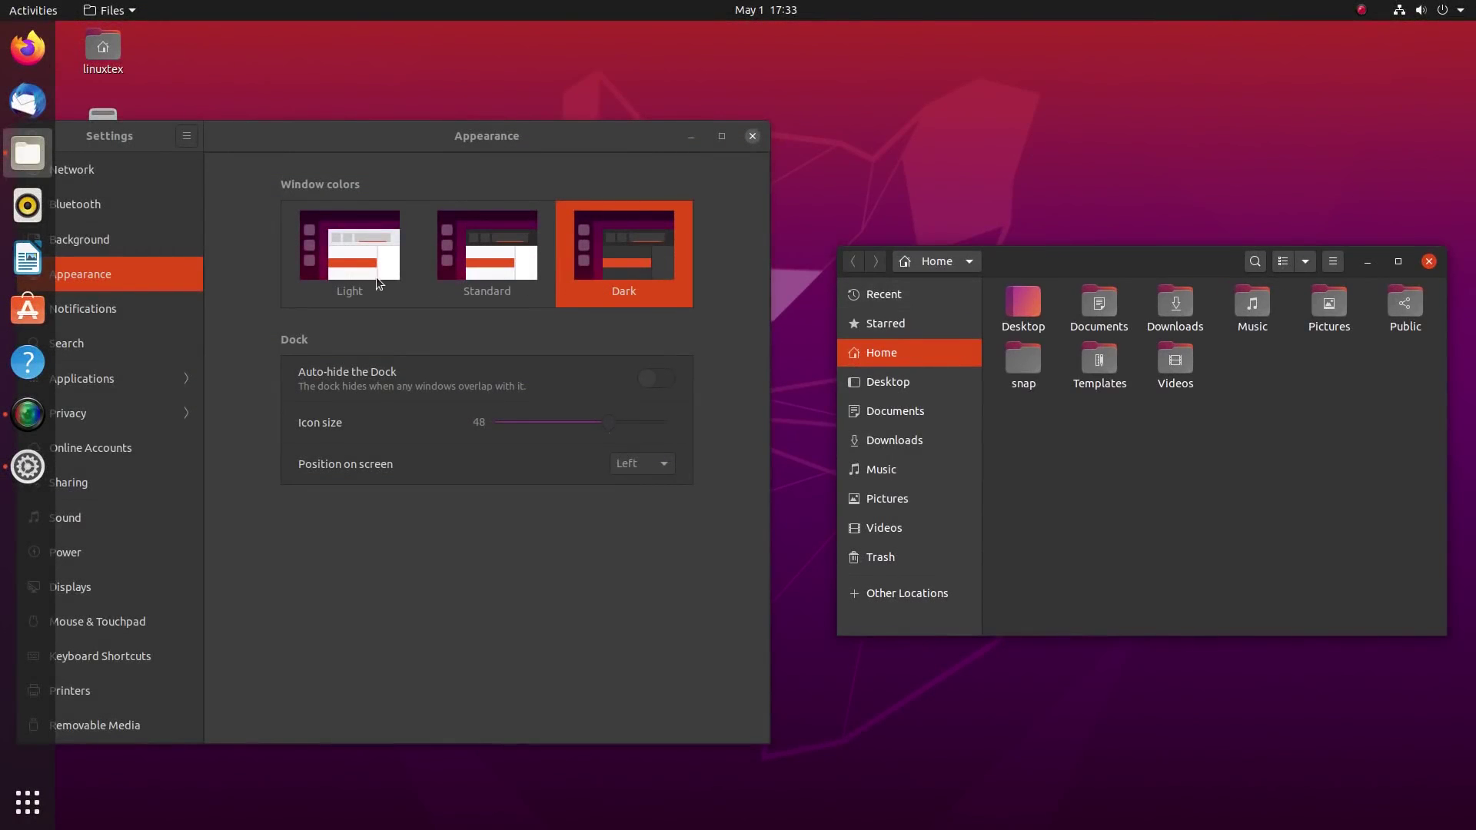
# Step: Preview the Light and Standard window colours, return to Dark, and check the Home file window with that theme
pyautogui.click(376, 277)
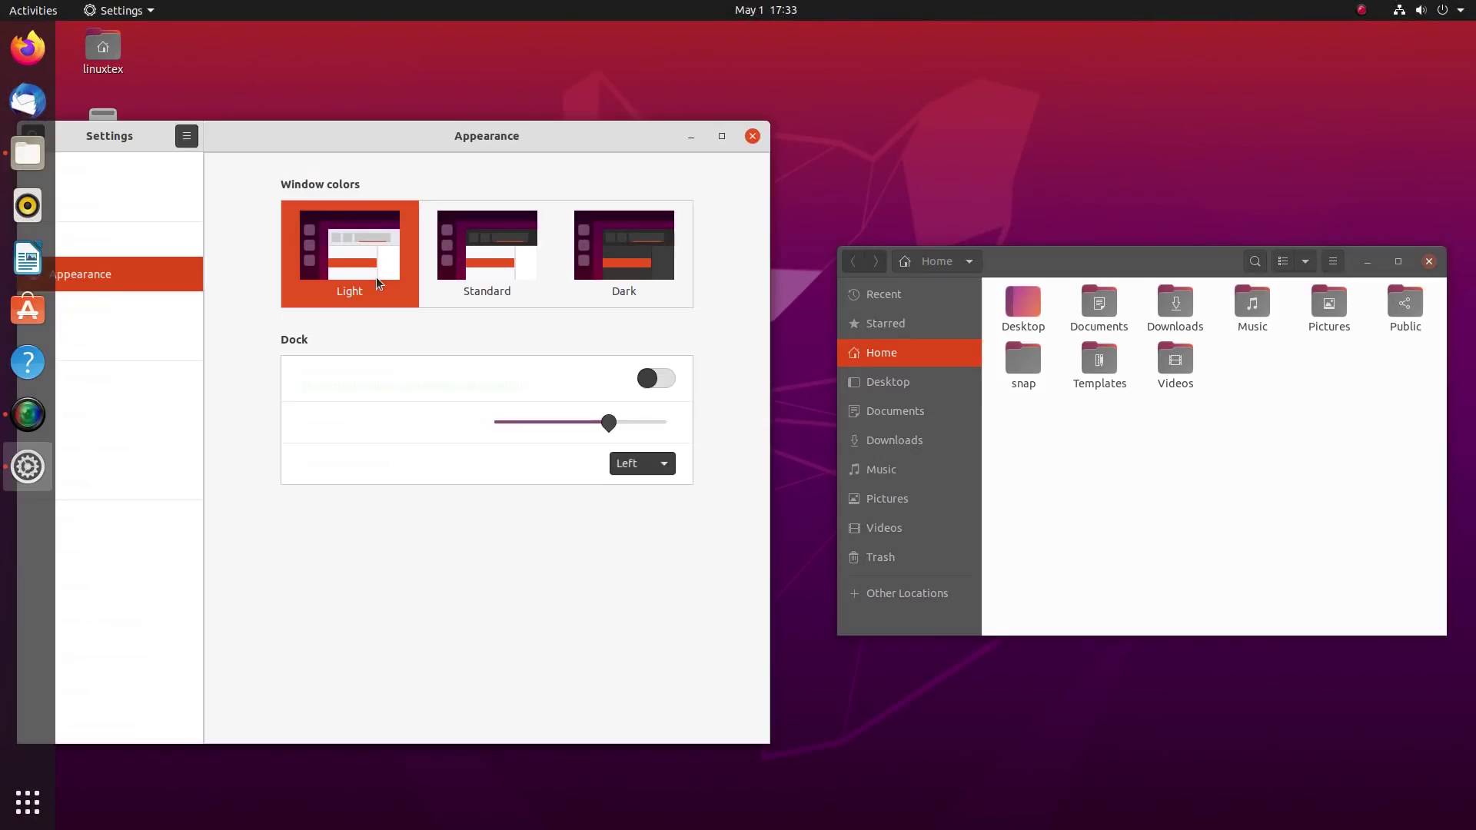
pyautogui.click(501, 270)
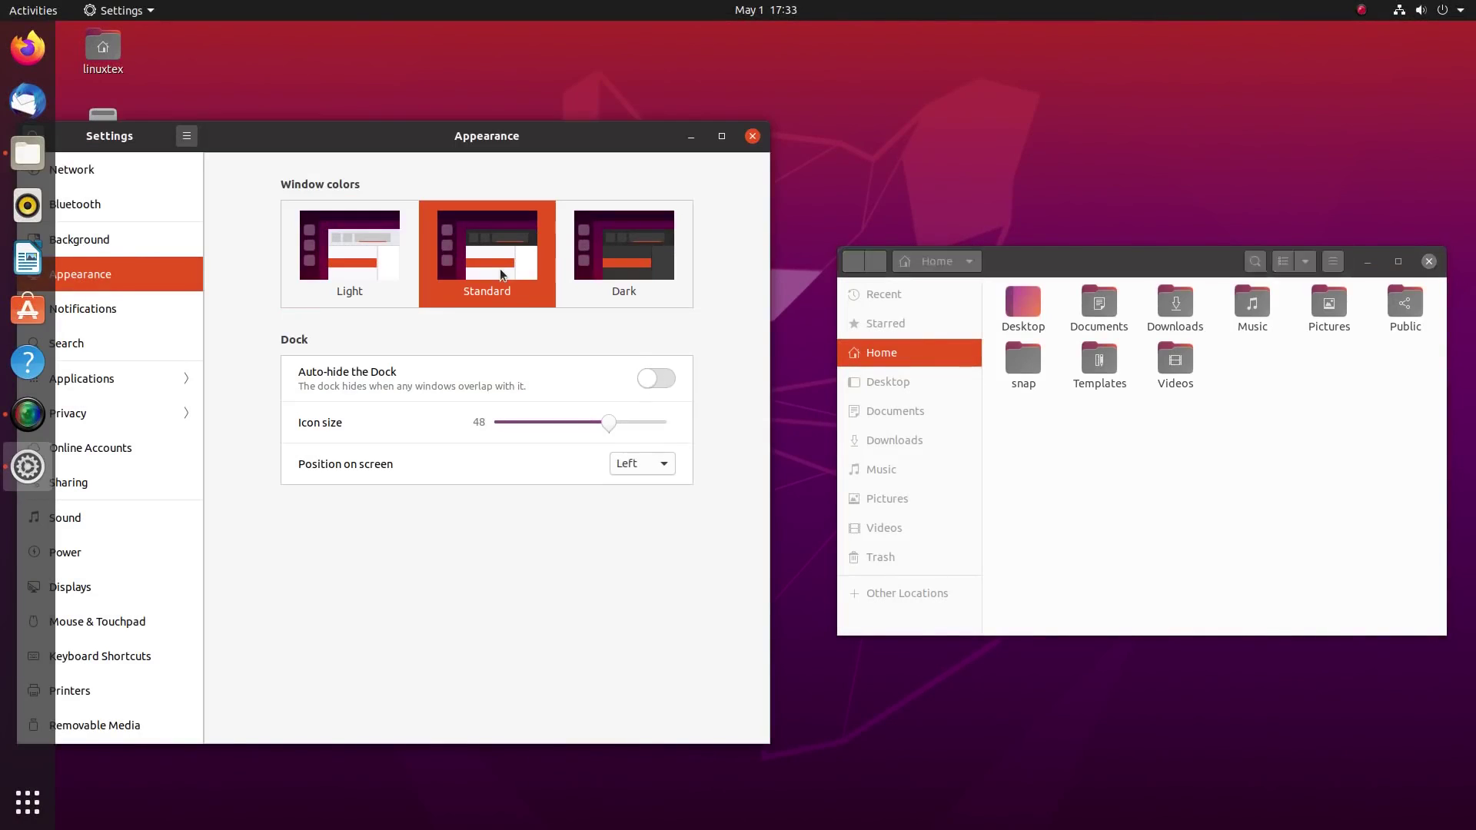
pyautogui.click(604, 270)
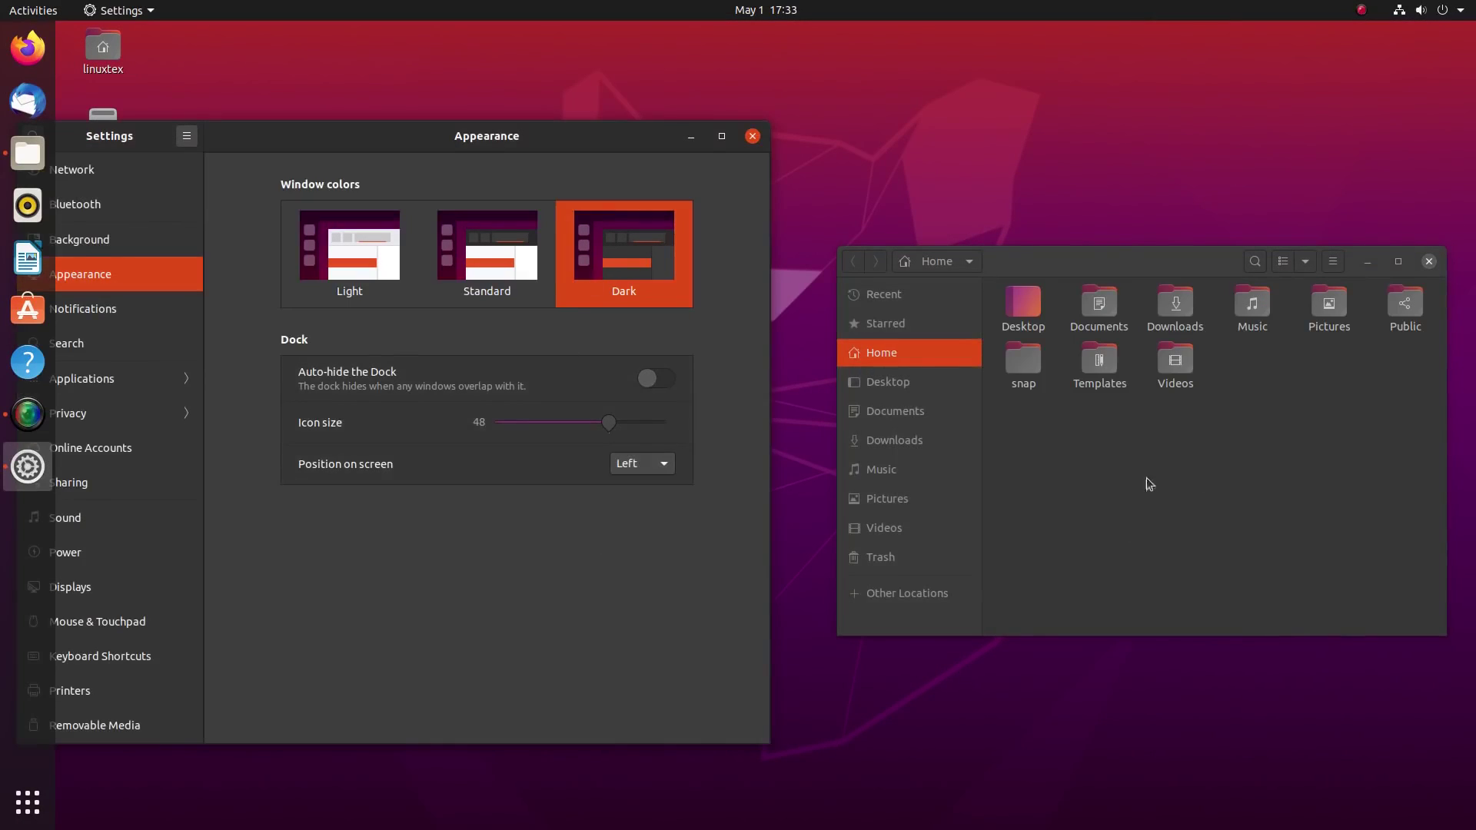
pyautogui.click(1157, 482)
pyautogui.click(1175, 365)
pyautogui.click(1162, 503)
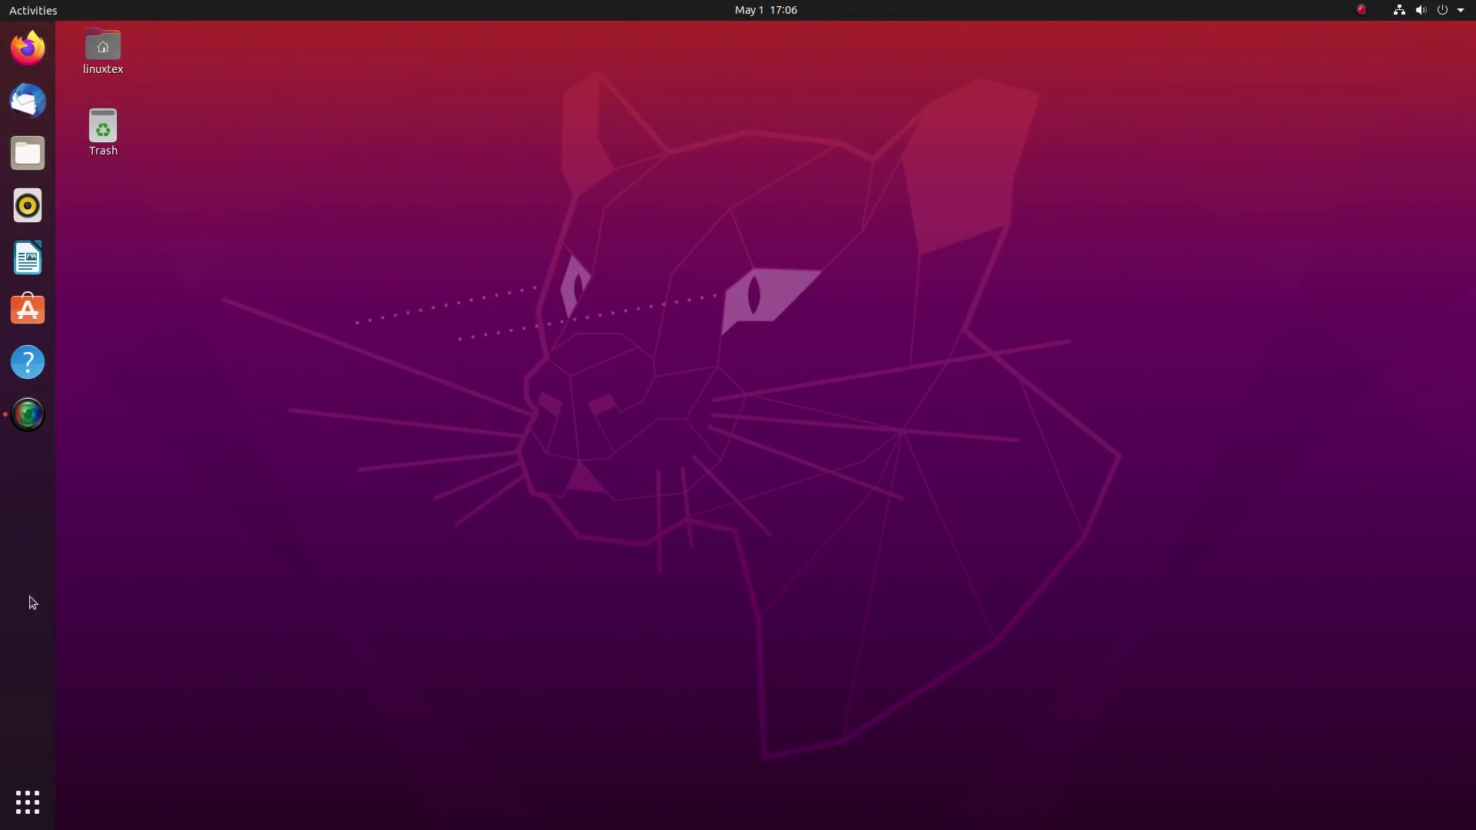
# Step: Look through both pages of the full application grid and the Utilities folder, and return to the desktop
pyautogui.click(29, 799)
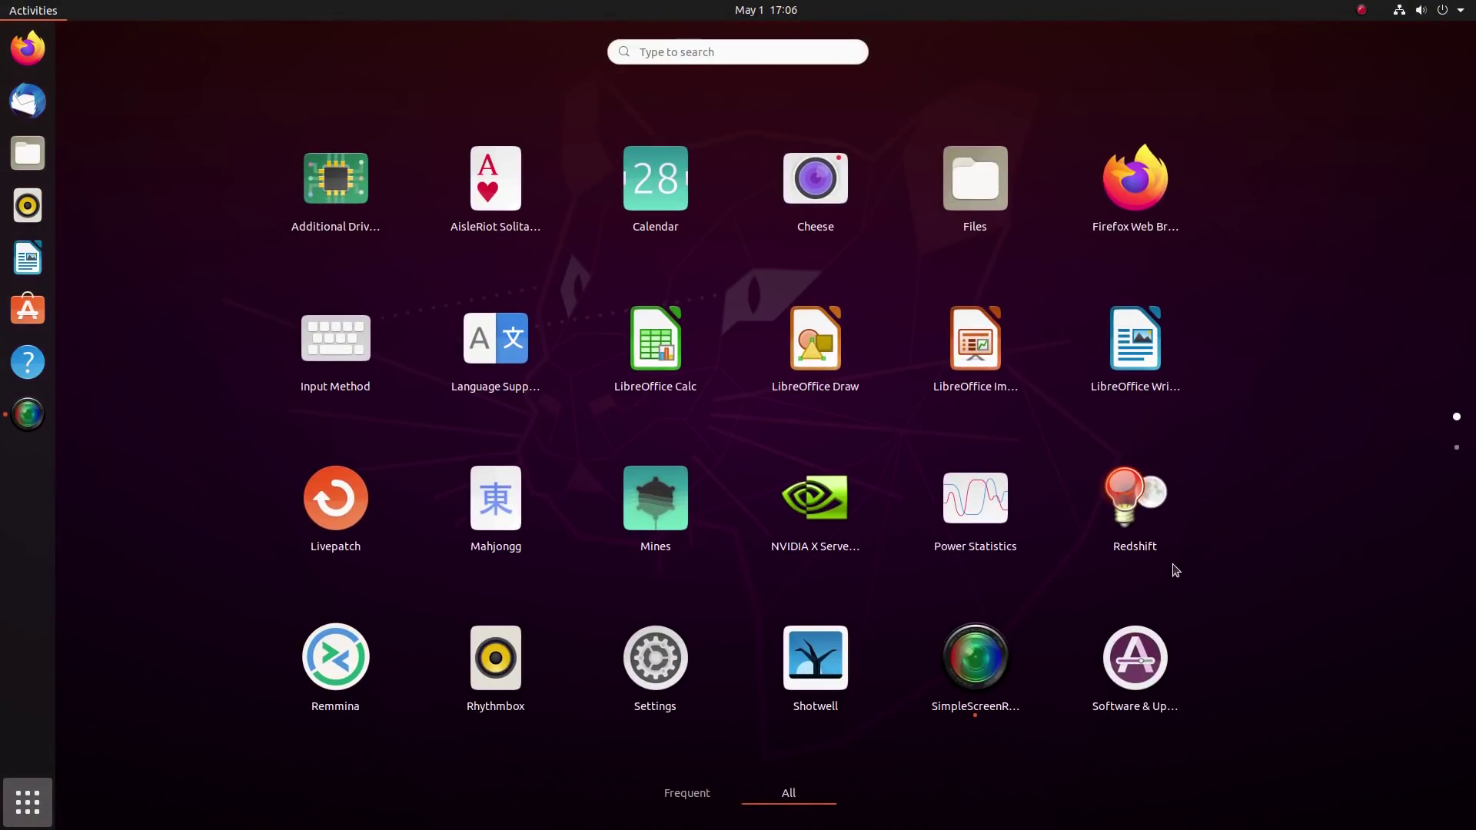
pyautogui.scroll(-1, 1175, 569)
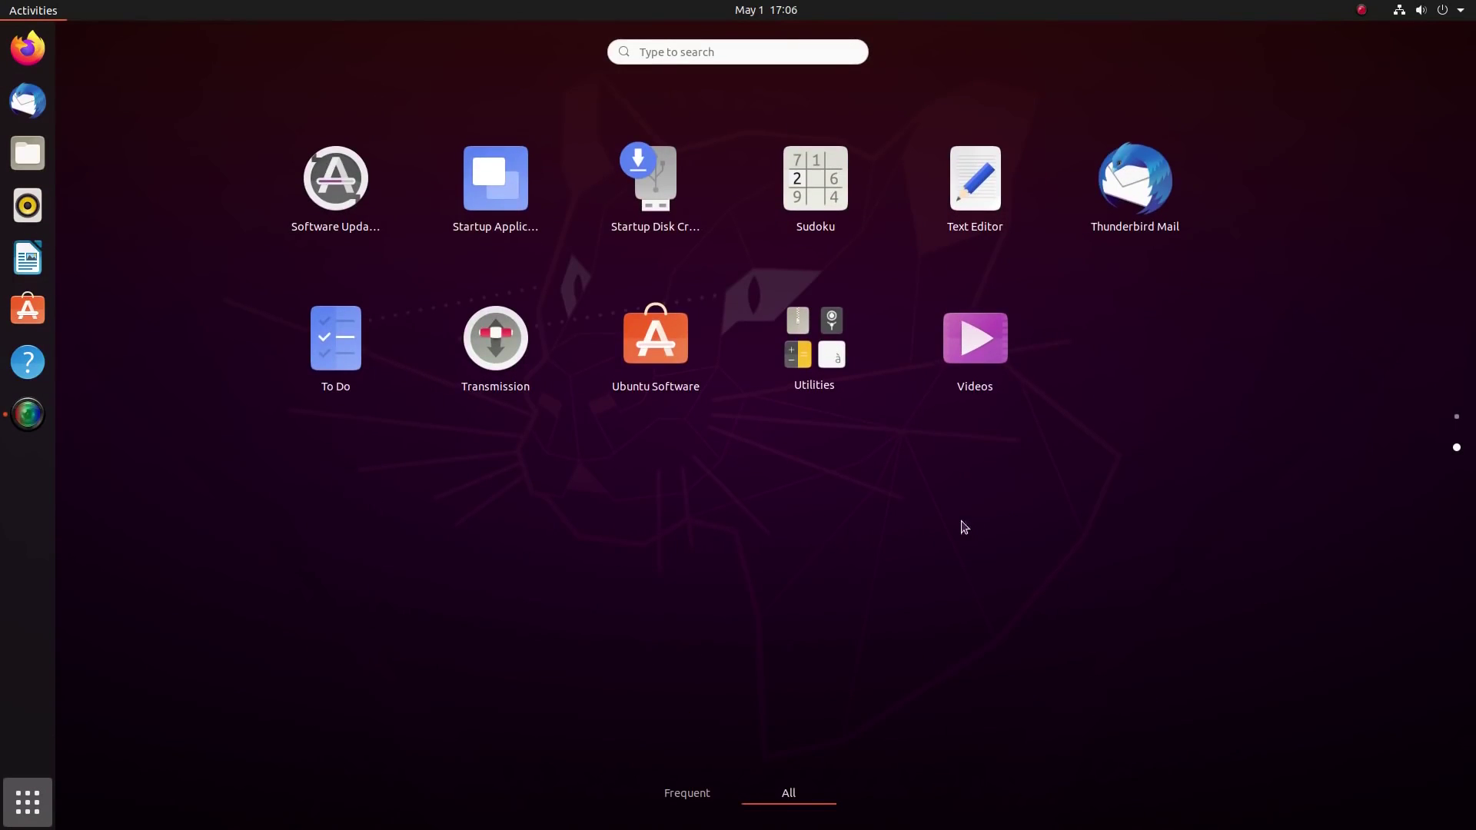
pyautogui.click(844, 370)
pyautogui.scroll(-1, 953, 592)
pyautogui.scroll(1, 953, 591)
pyautogui.click(1163, 528)
pyautogui.scroll(1, 1160, 525)
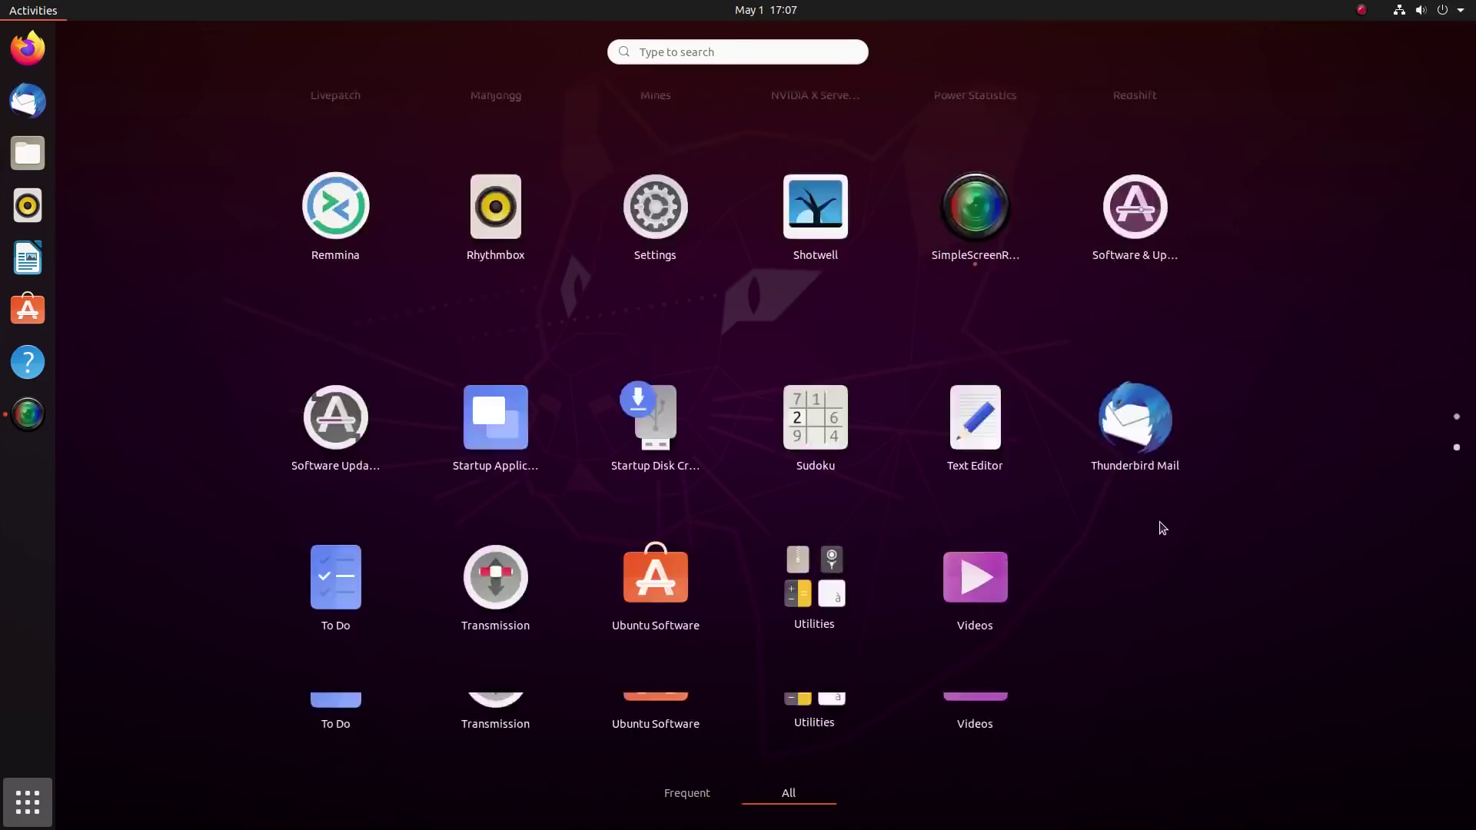
pyautogui.click(1161, 500)
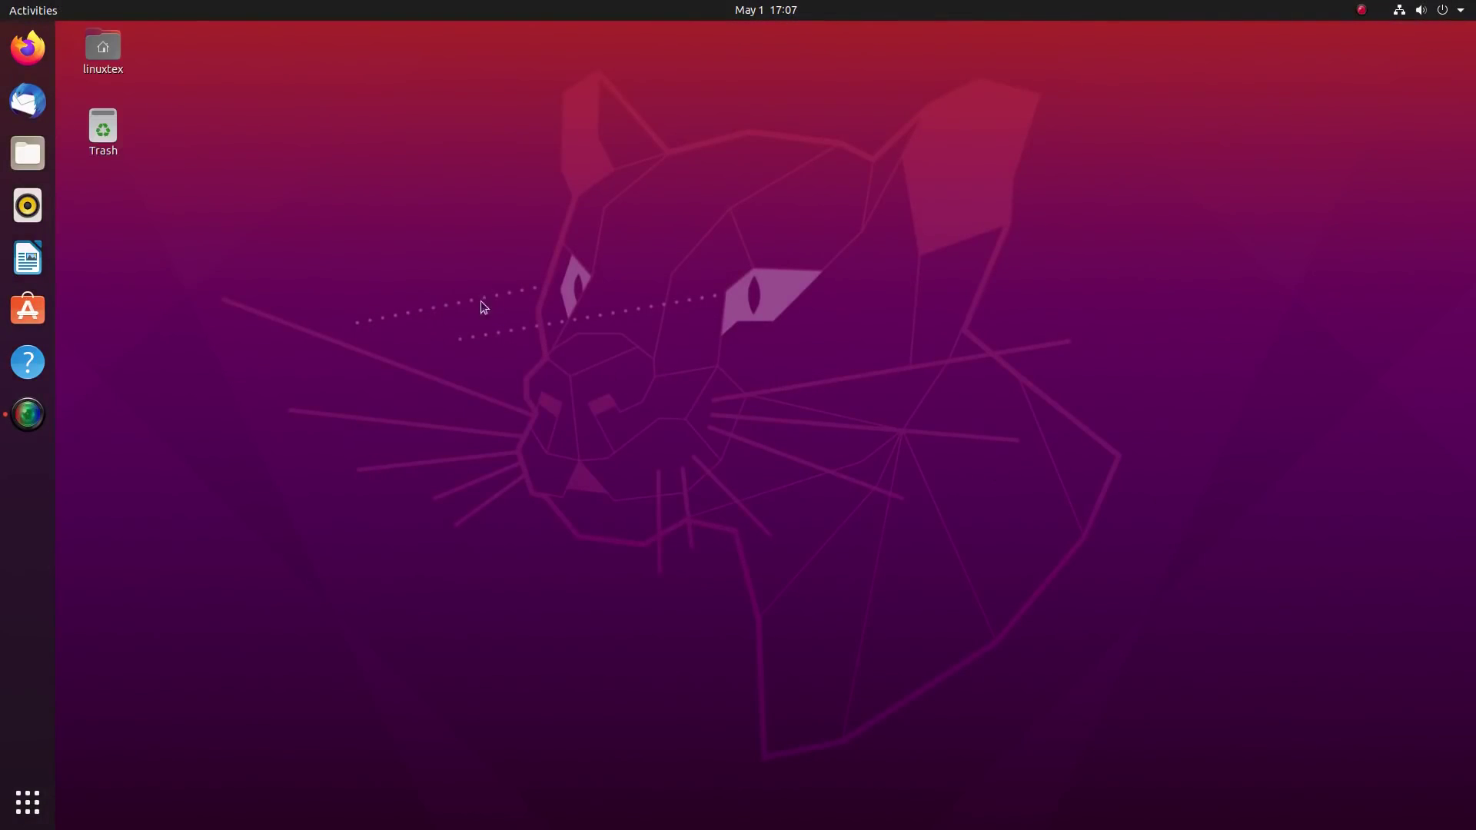
# Step: Open the Home folder in the file manager, center its window on the desktop and try selecting single and multiple folders
pyautogui.click(28, 153)
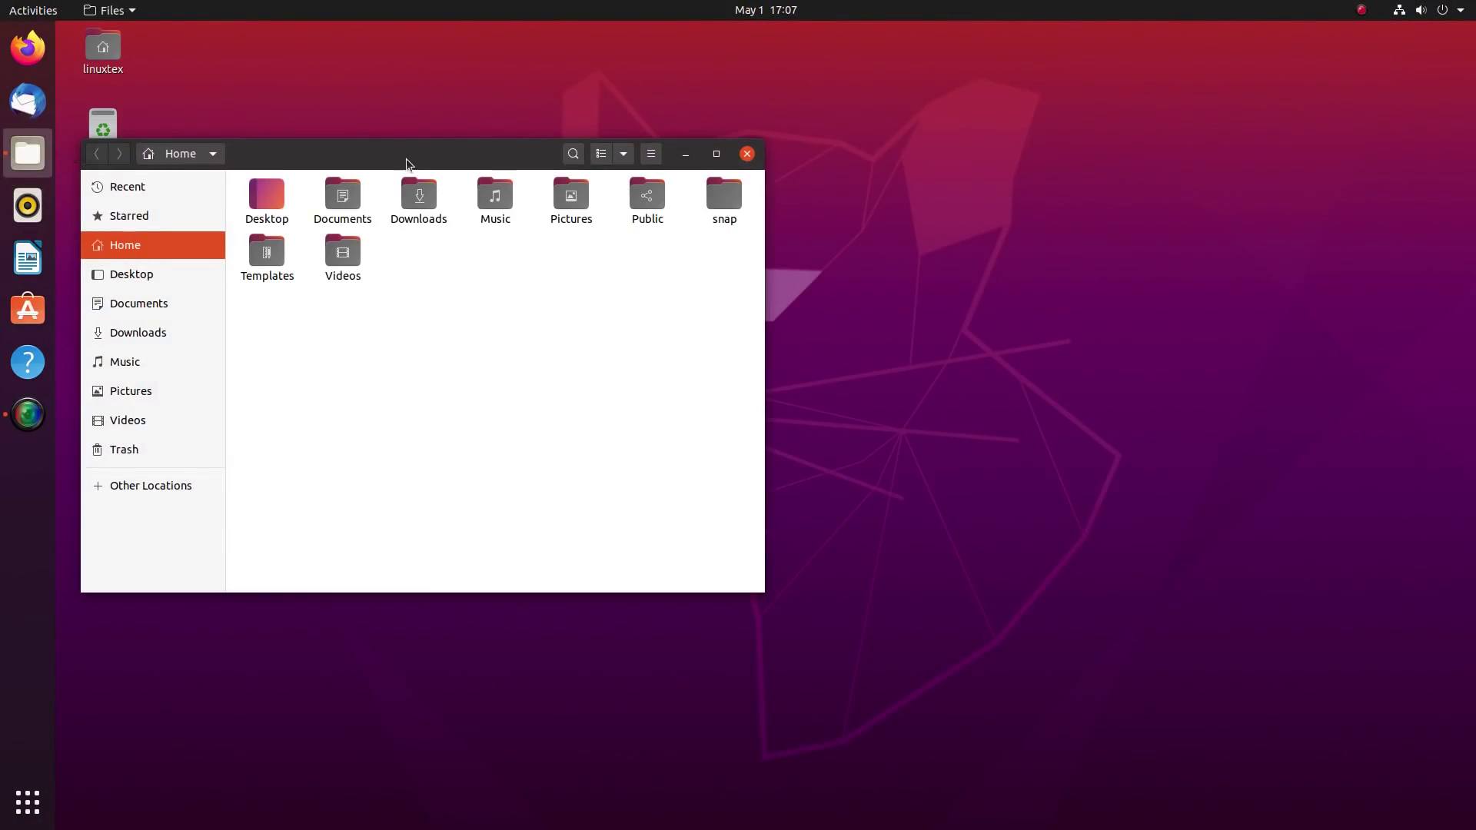
pyautogui.moveTo(406, 159); pyautogui.dragTo(739, 248)
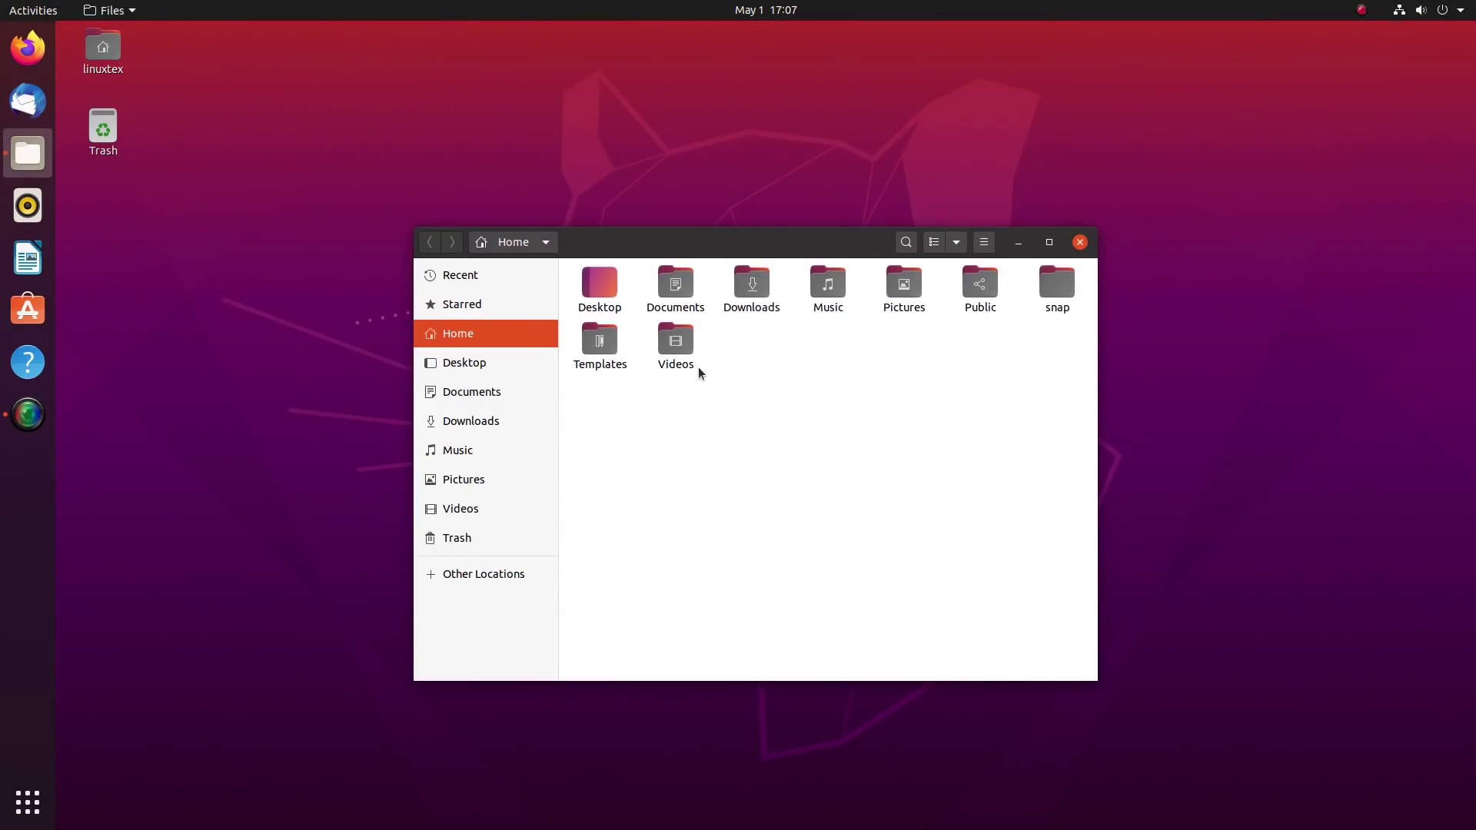
pyautogui.click(678, 355)
pyautogui.click(604, 367)
pyautogui.click(704, 303)
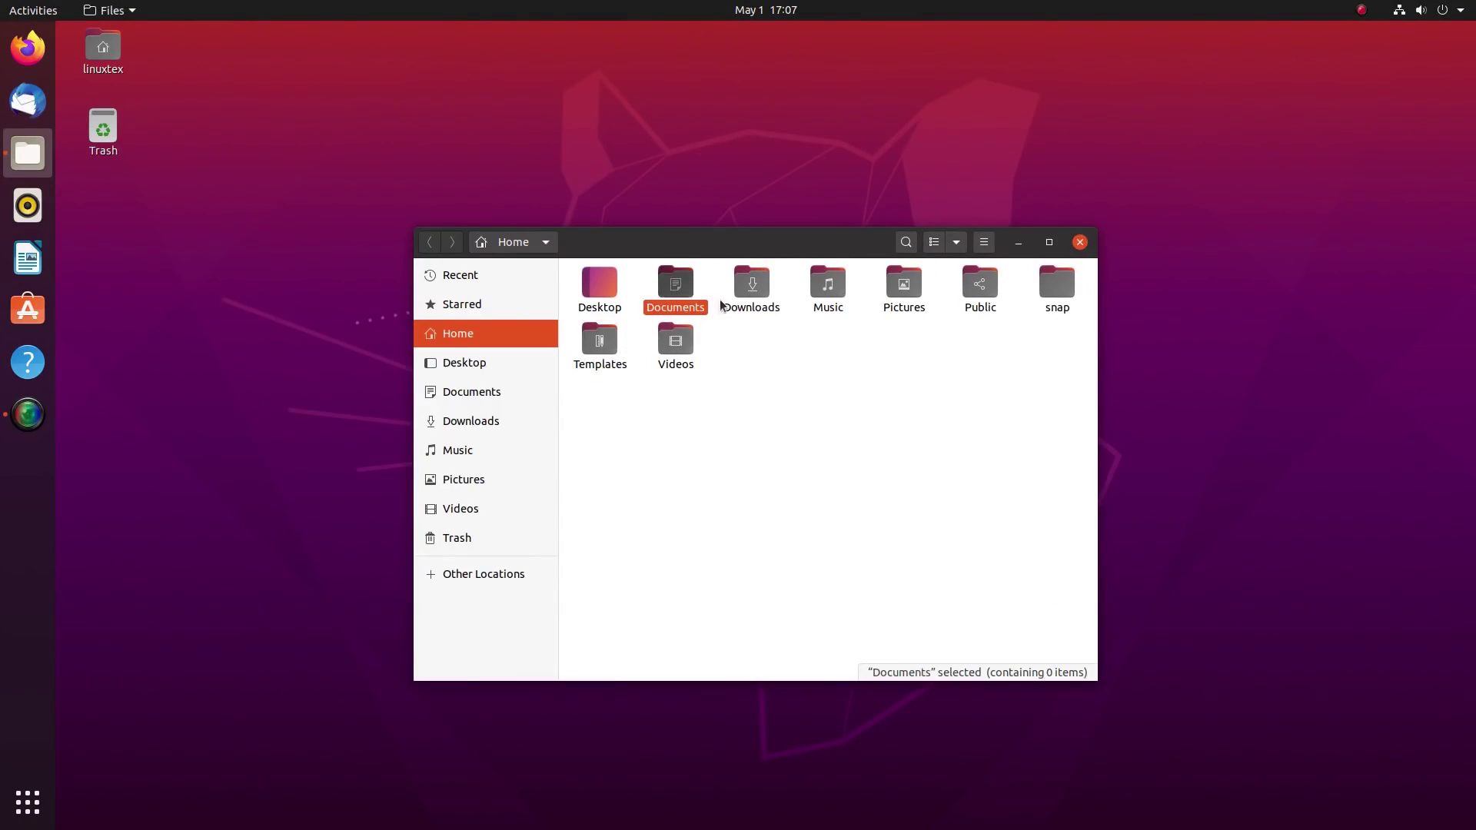
pyautogui.click(814, 423)
pyautogui.moveTo(941, 436); pyautogui.dragTo(658, 304)
pyautogui.click(943, 477)
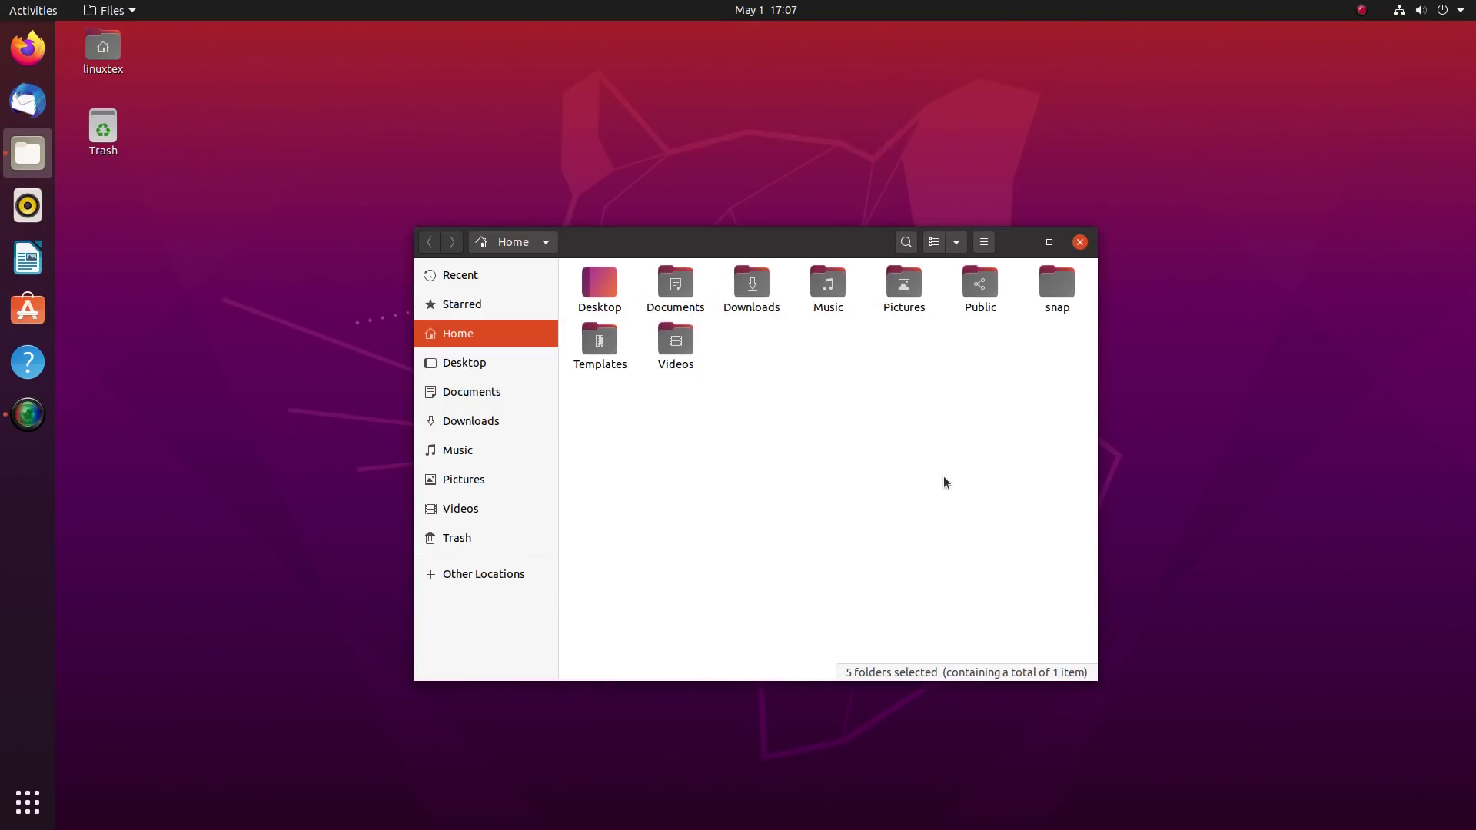
# Step: View the file manager's main menu and its view options
pyautogui.click(979, 243)
pyautogui.click(978, 244)
pyautogui.click(961, 242)
# Step: Preview the Home folder in list view and icon view, and toggle the search field on and off
pyautogui.click(940, 243)
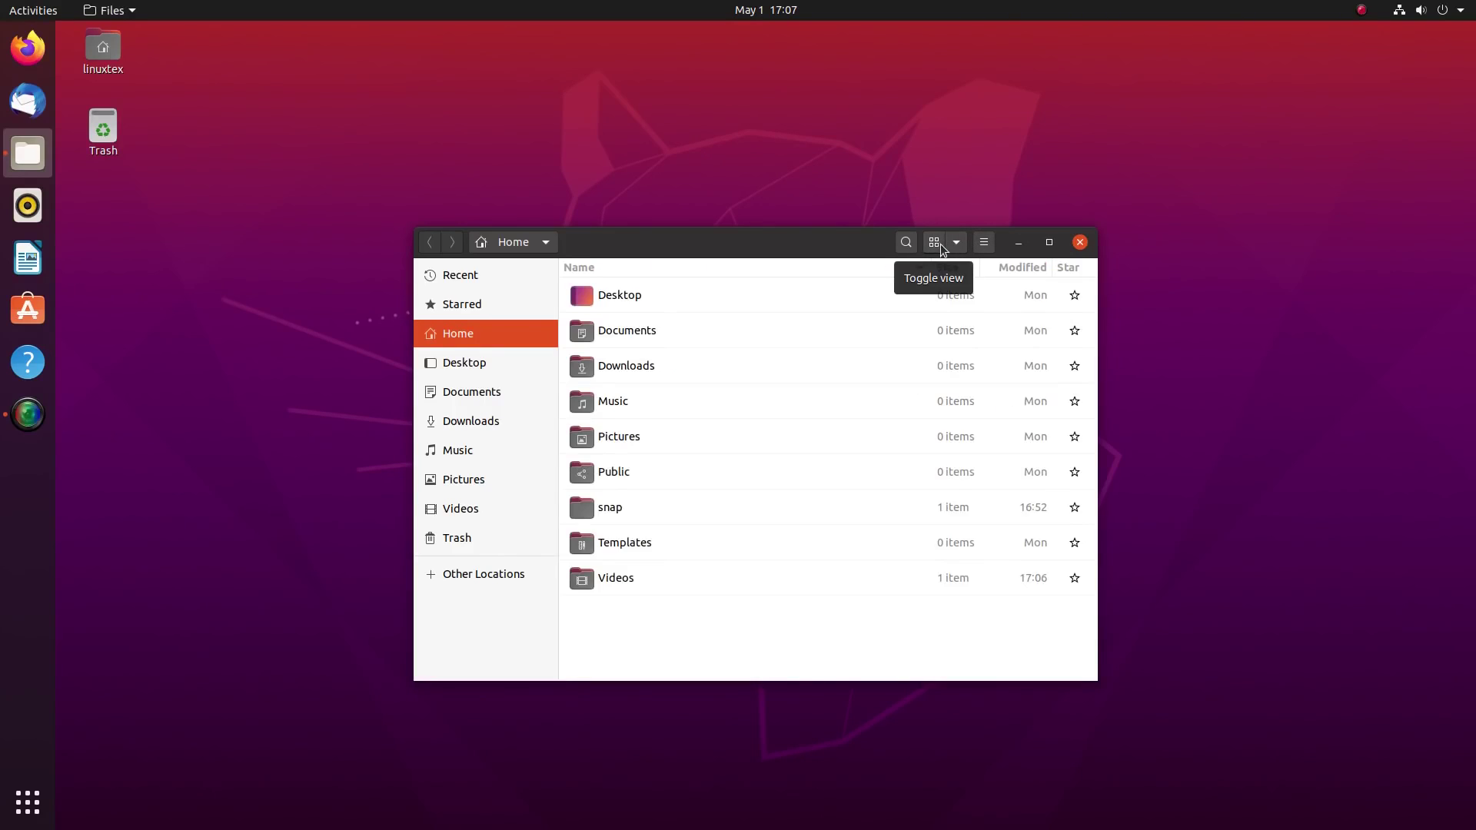
pyautogui.click(939, 243)
pyautogui.click(940, 243)
pyautogui.click(939, 243)
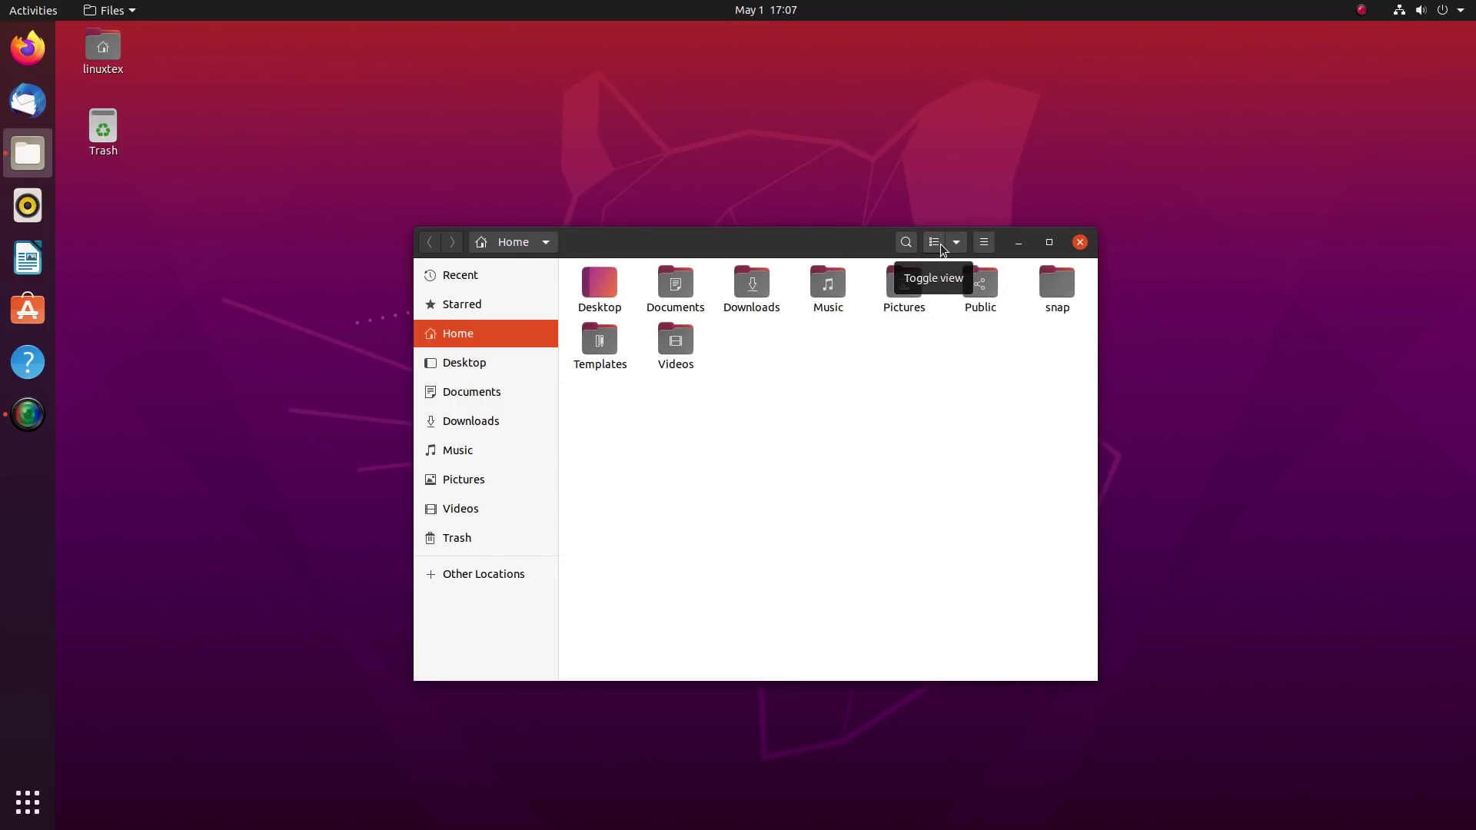
pyautogui.click(904, 244)
pyautogui.click(905, 244)
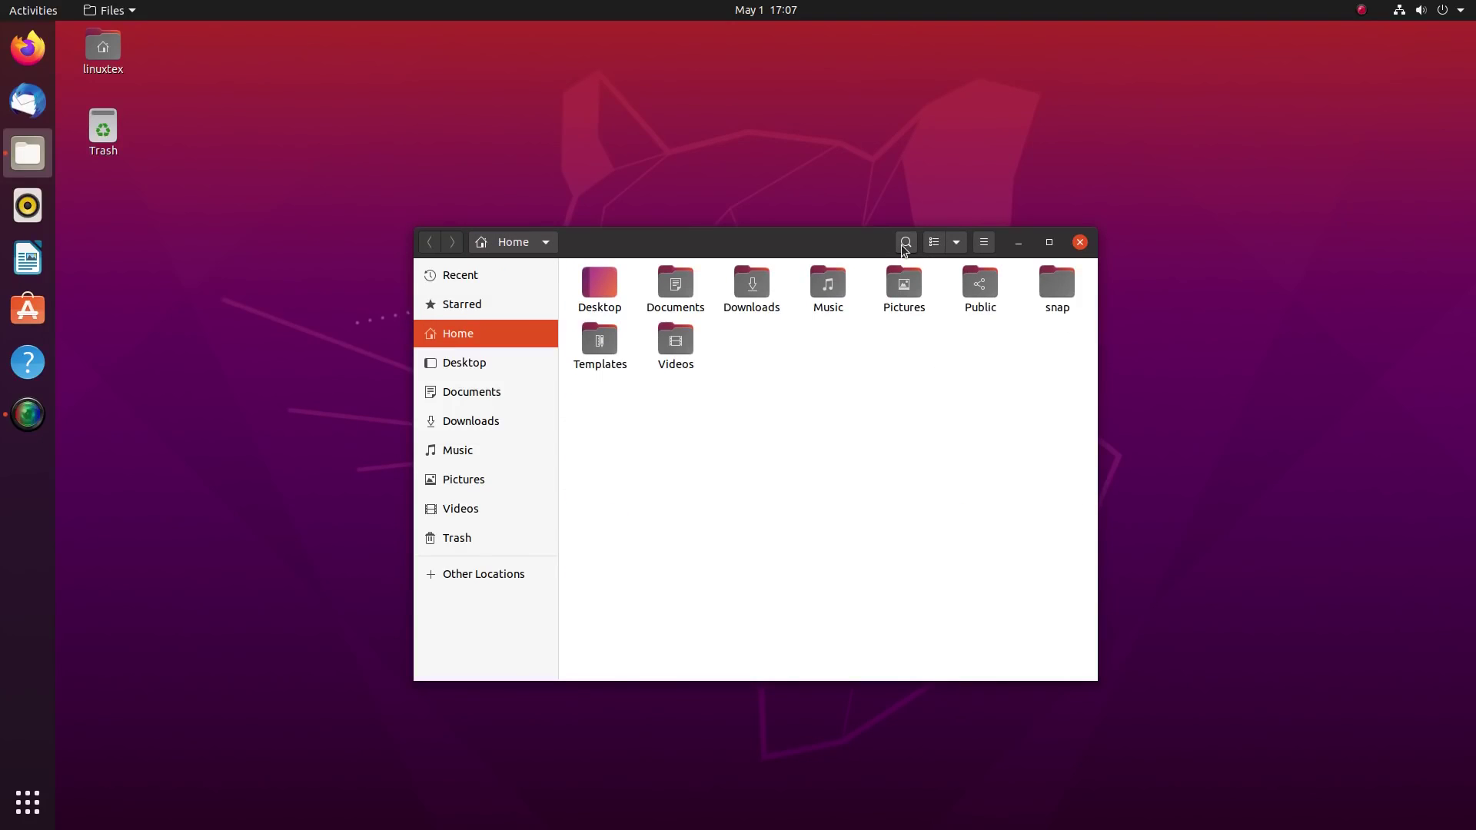
# Step: Visit the Desktop and Documents folders, return to Home and select the Desktop folder
pyautogui.click(482, 374)
pyautogui.click(484, 392)
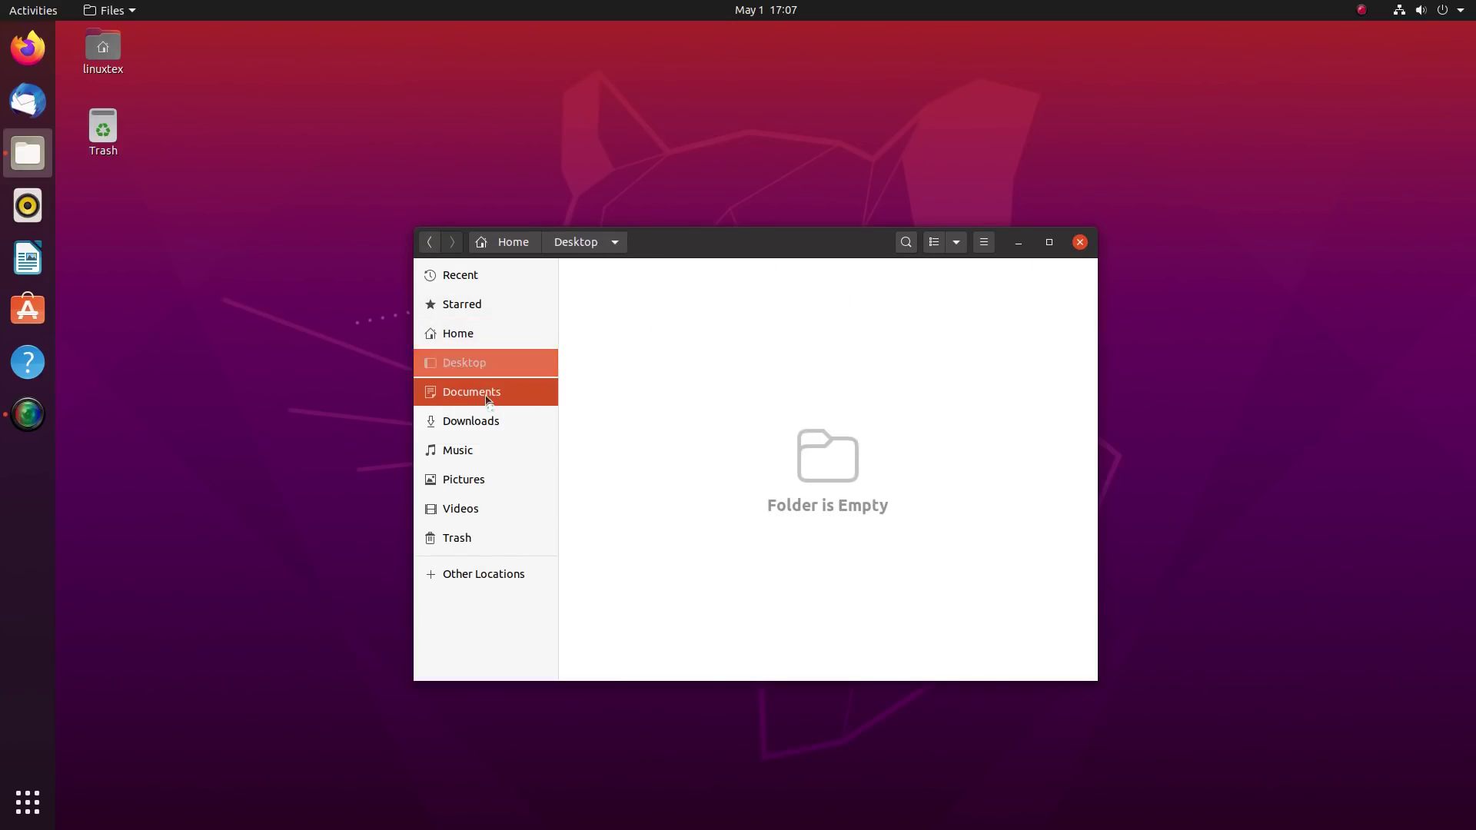
pyautogui.click(487, 335)
pyautogui.click(599, 285)
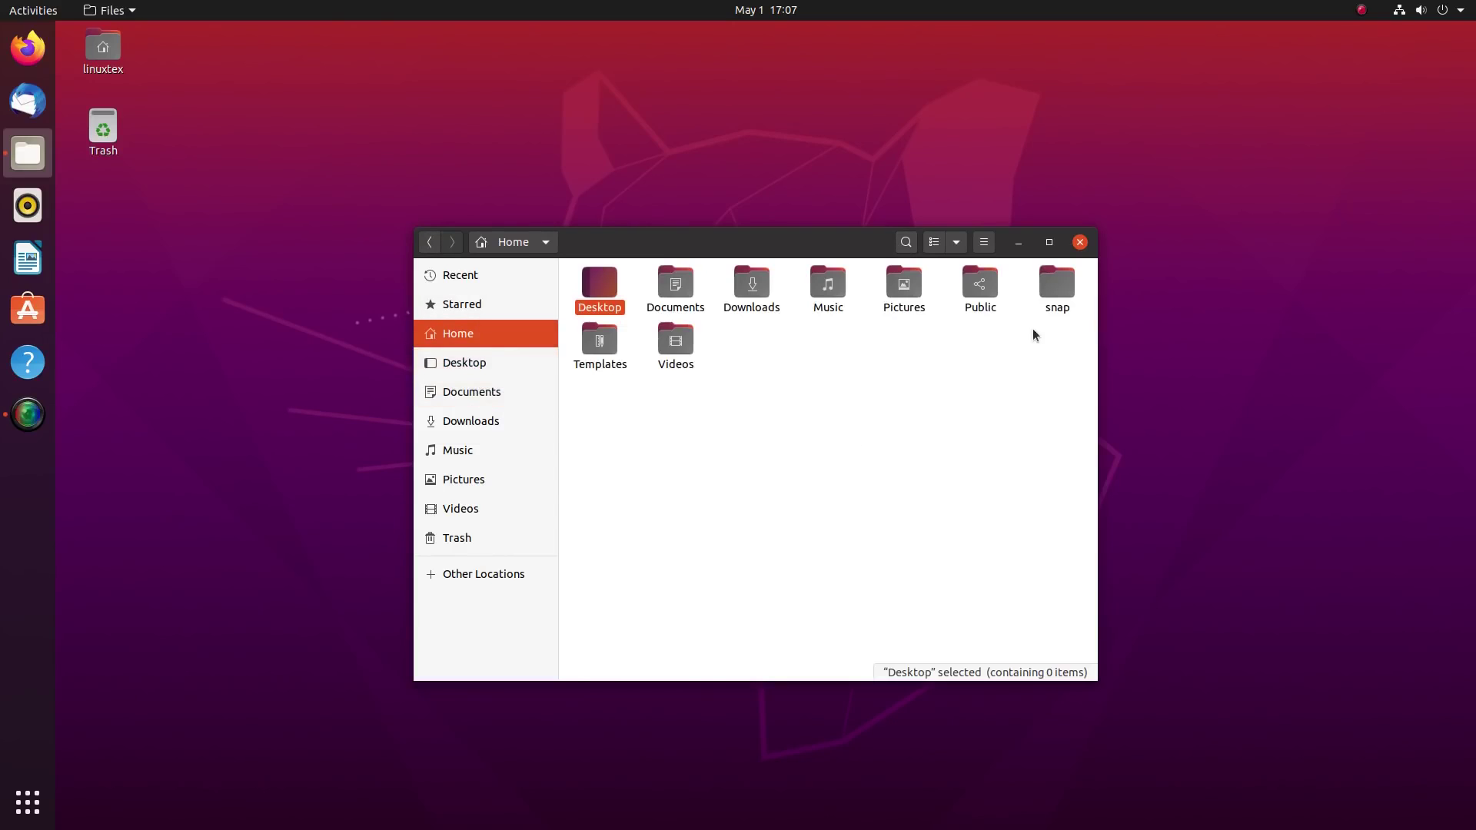
# Step: Maximize and restore the Home file window, and open a terminal and reposition it on the desktop
pyautogui.click(1050, 246)
pyautogui.click(1428, 37)
pyautogui.hotkey('ctrl', 'alt', 't')
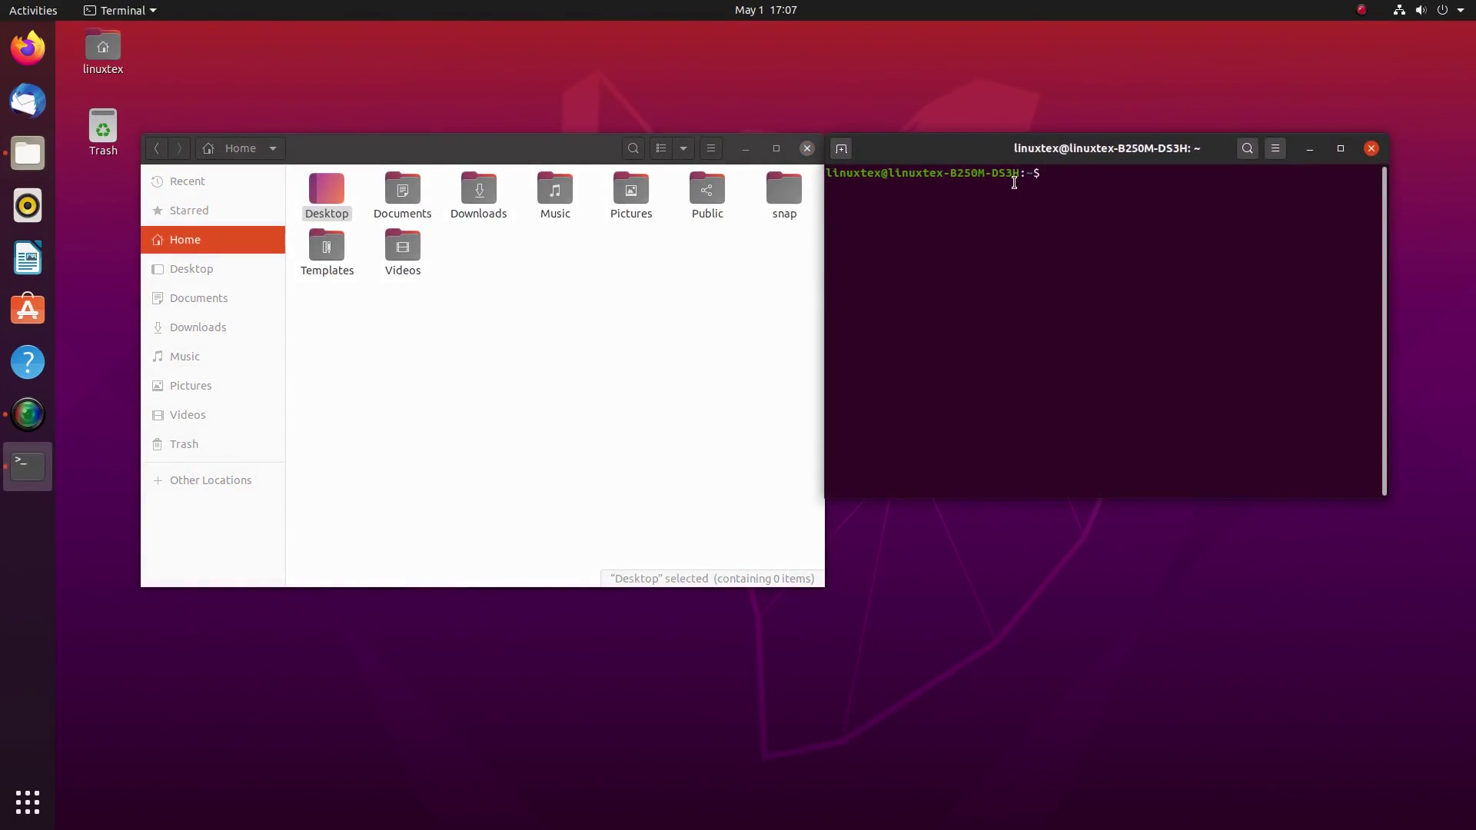
pyautogui.moveTo(1020, 156); pyautogui.dragTo(1090, 227)
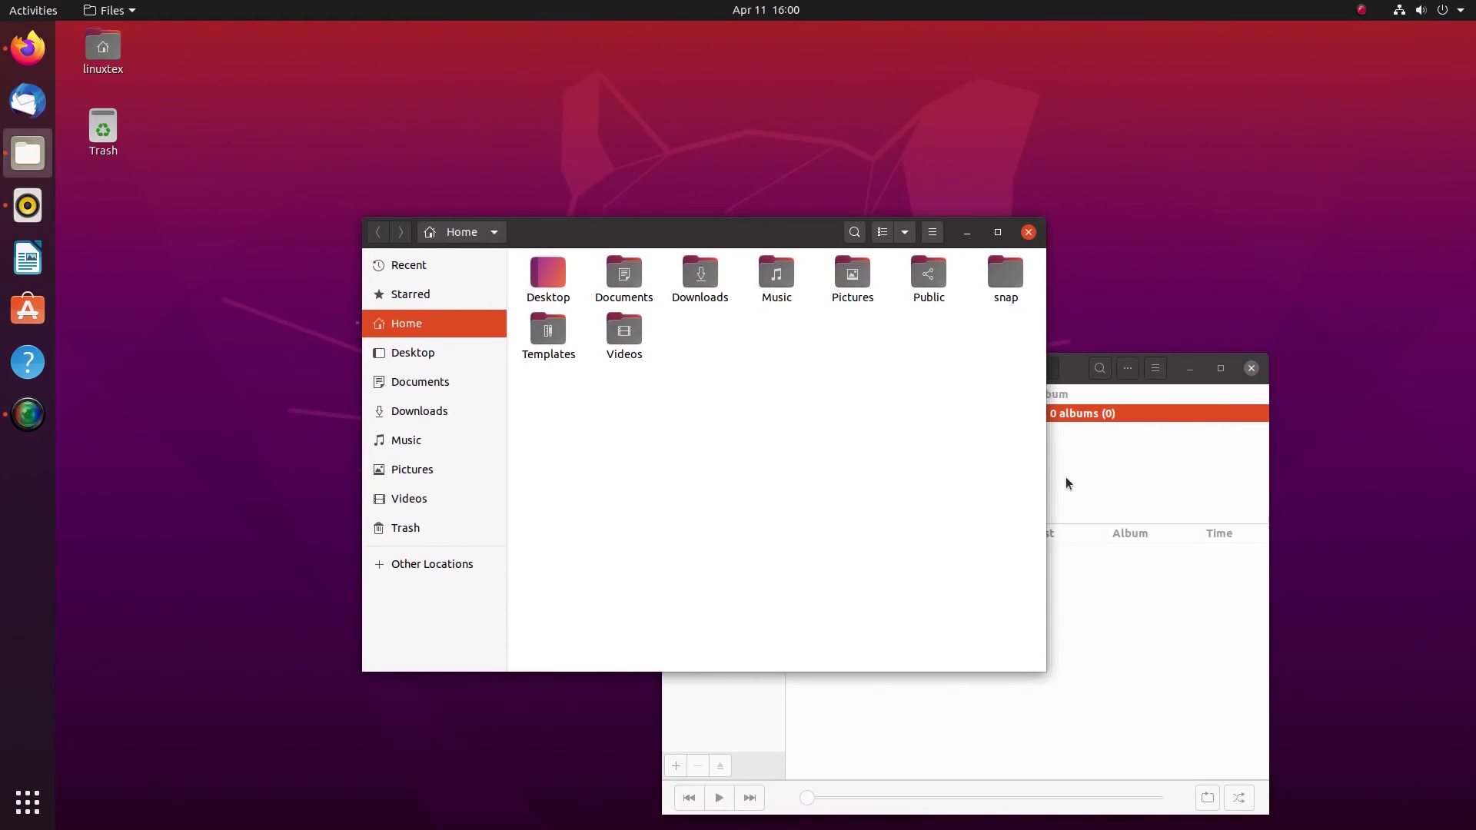
# Step: Bring the Rhythmbox window to the front, and return the Home file window to the front
pyautogui.click(1065, 478)
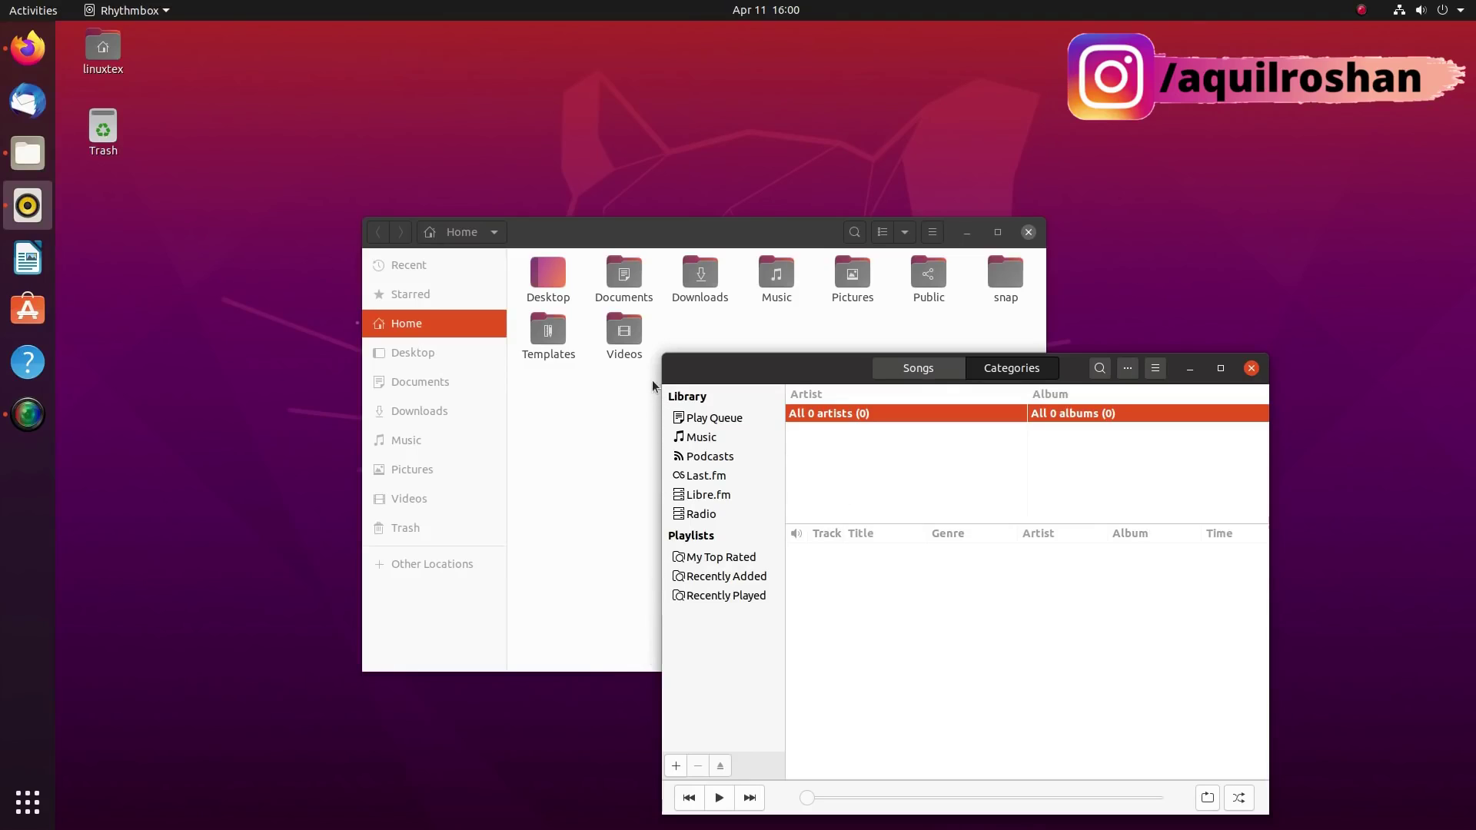
pyautogui.click(600, 550)
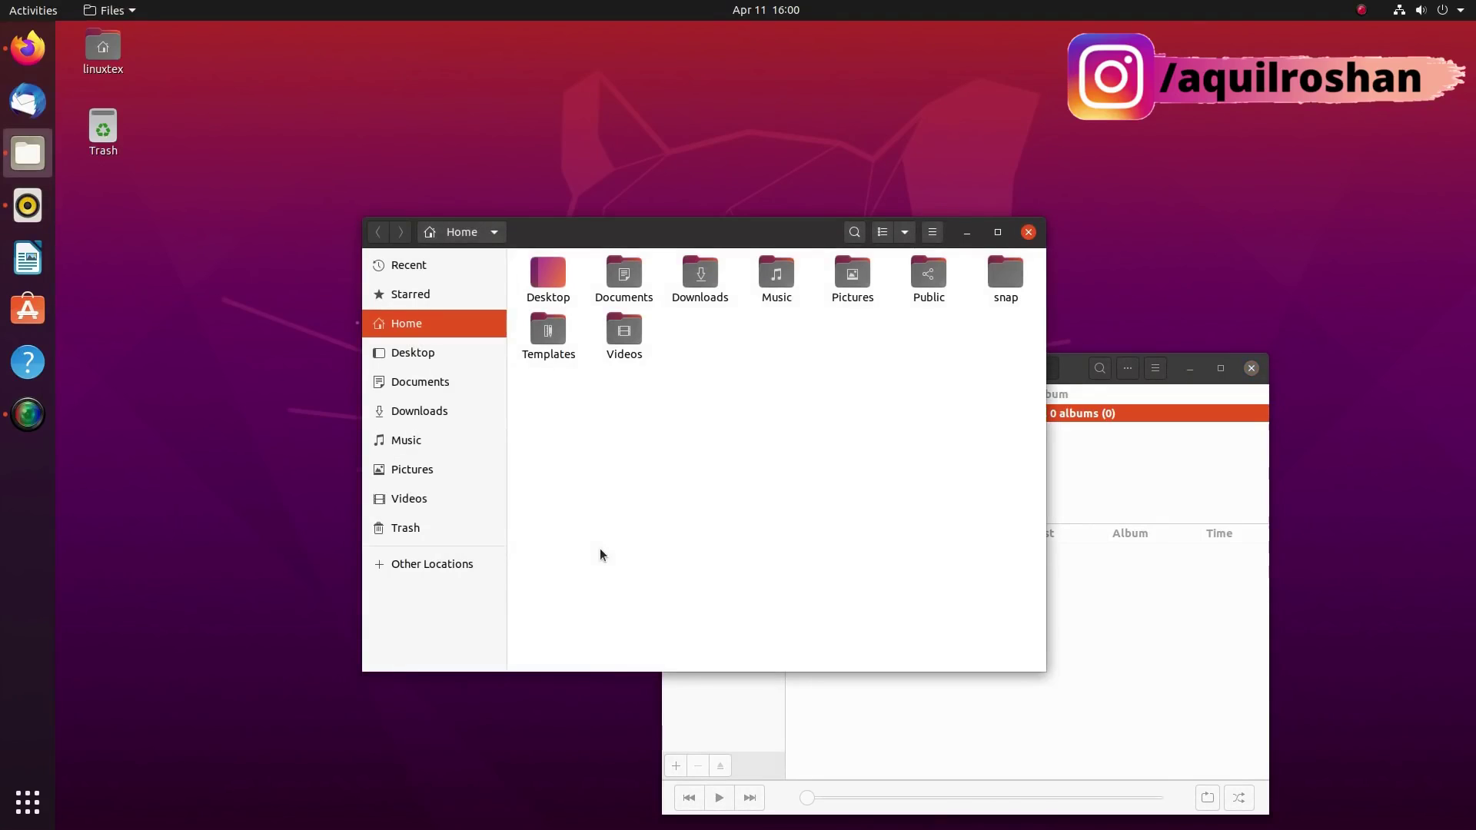
# Step: Alternate between the Rhythmbox and Home file windows several times, finishing with Rhythmbox in front
pyautogui.click(912, 764)
pyautogui.click(653, 558)
pyautogui.click(921, 730)
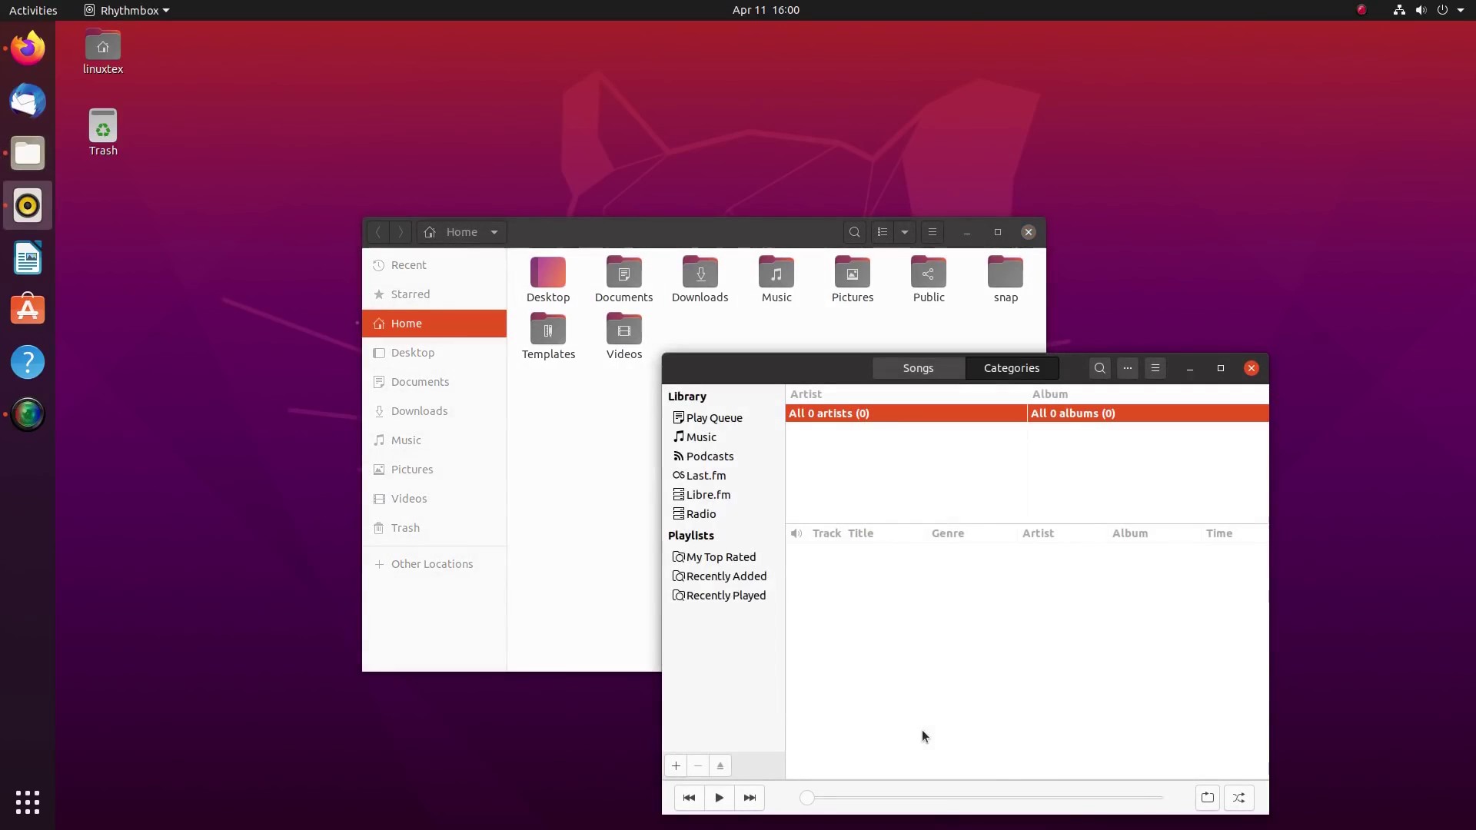
pyautogui.click(566, 583)
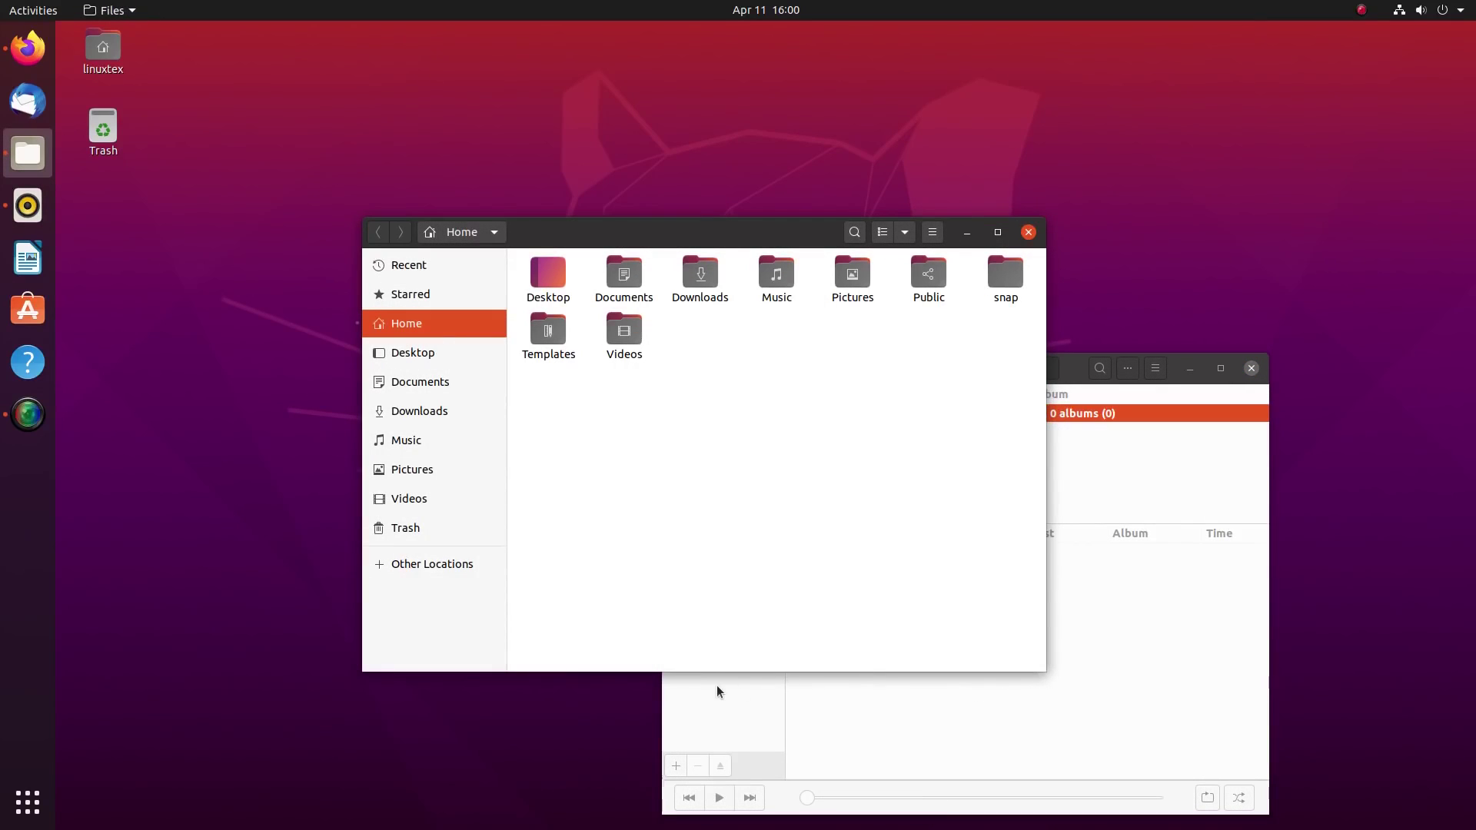
pyautogui.click(817, 707)
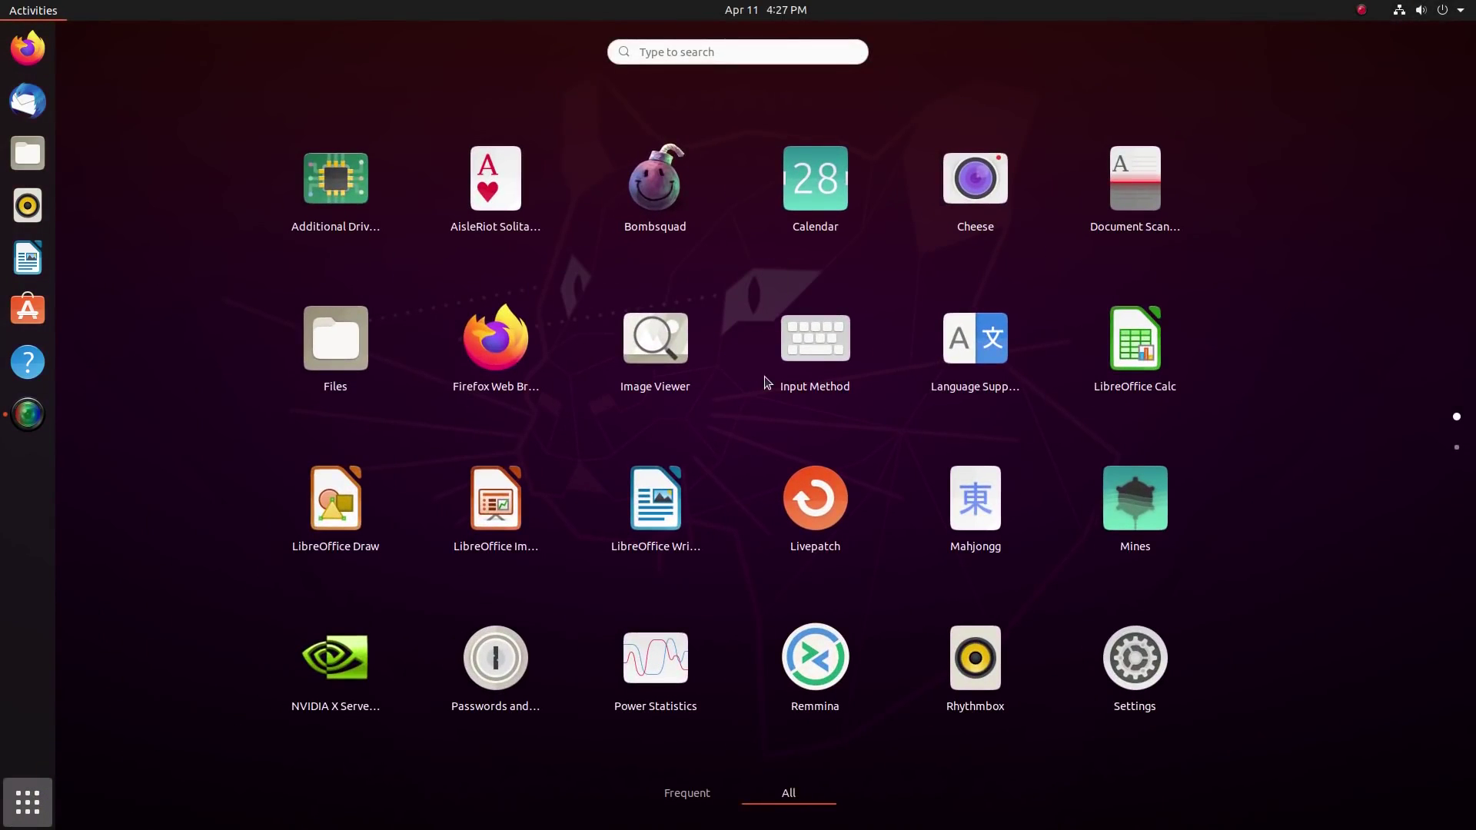
# Step: Open Calendar from the application grid and restore its window from the maximized size
pyautogui.click(843, 204)
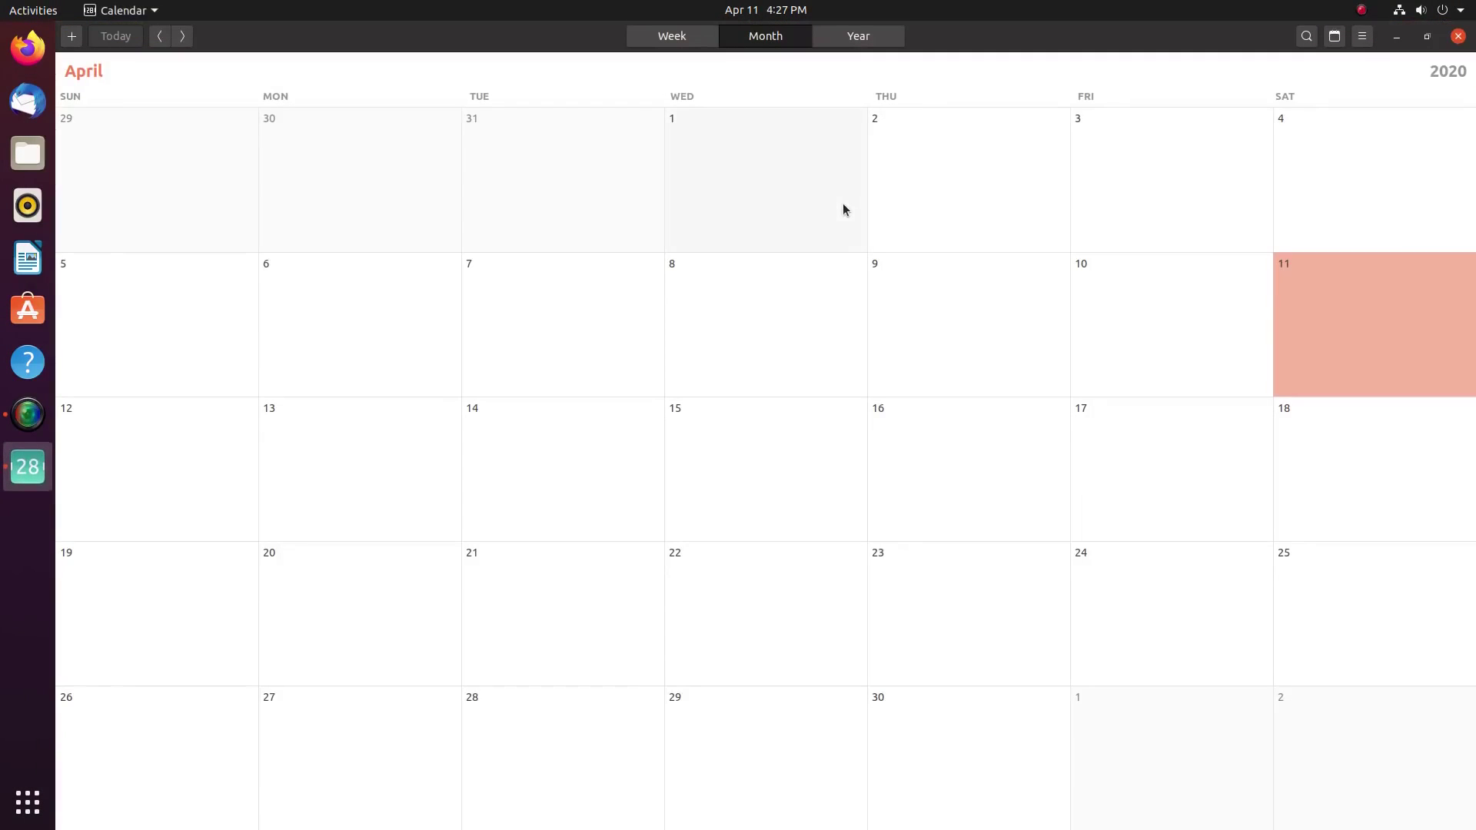
pyautogui.click(1427, 36)
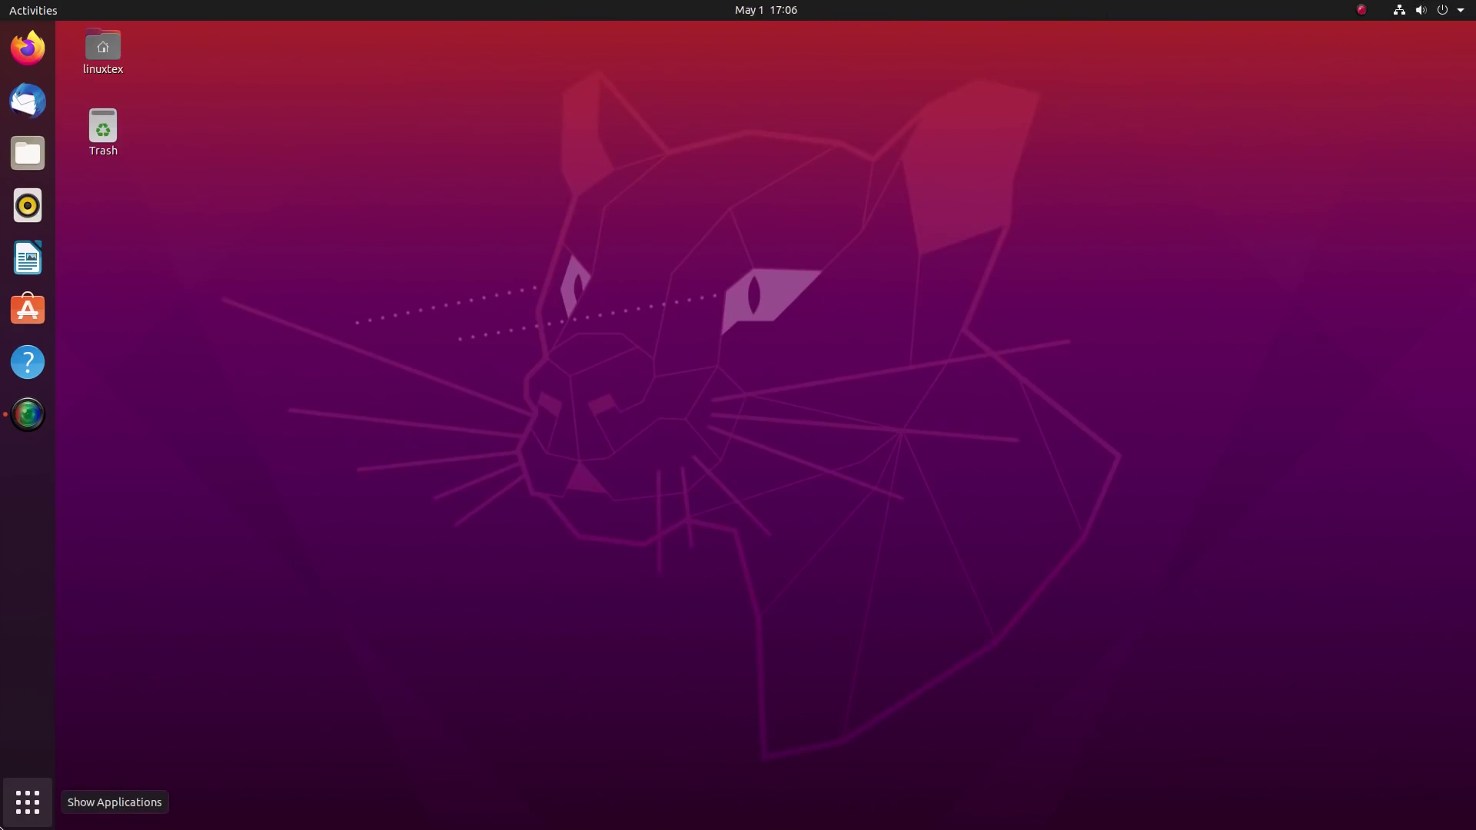
# Step: Browse both pages of the application grid and look through the Utilities folder, closing the folder again
pyautogui.click(27, 802)
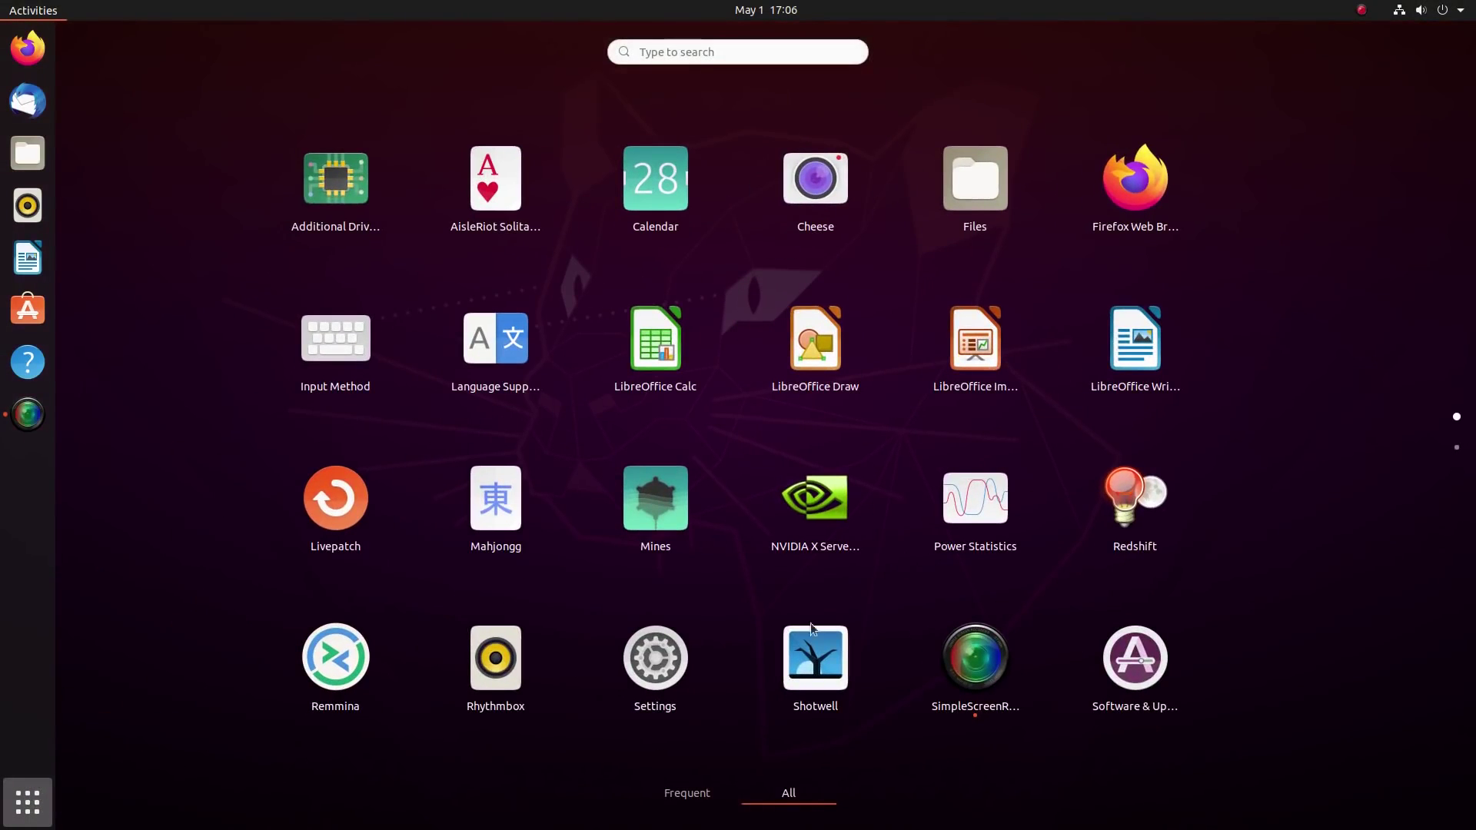
pyautogui.scroll(-1, 1174, 569)
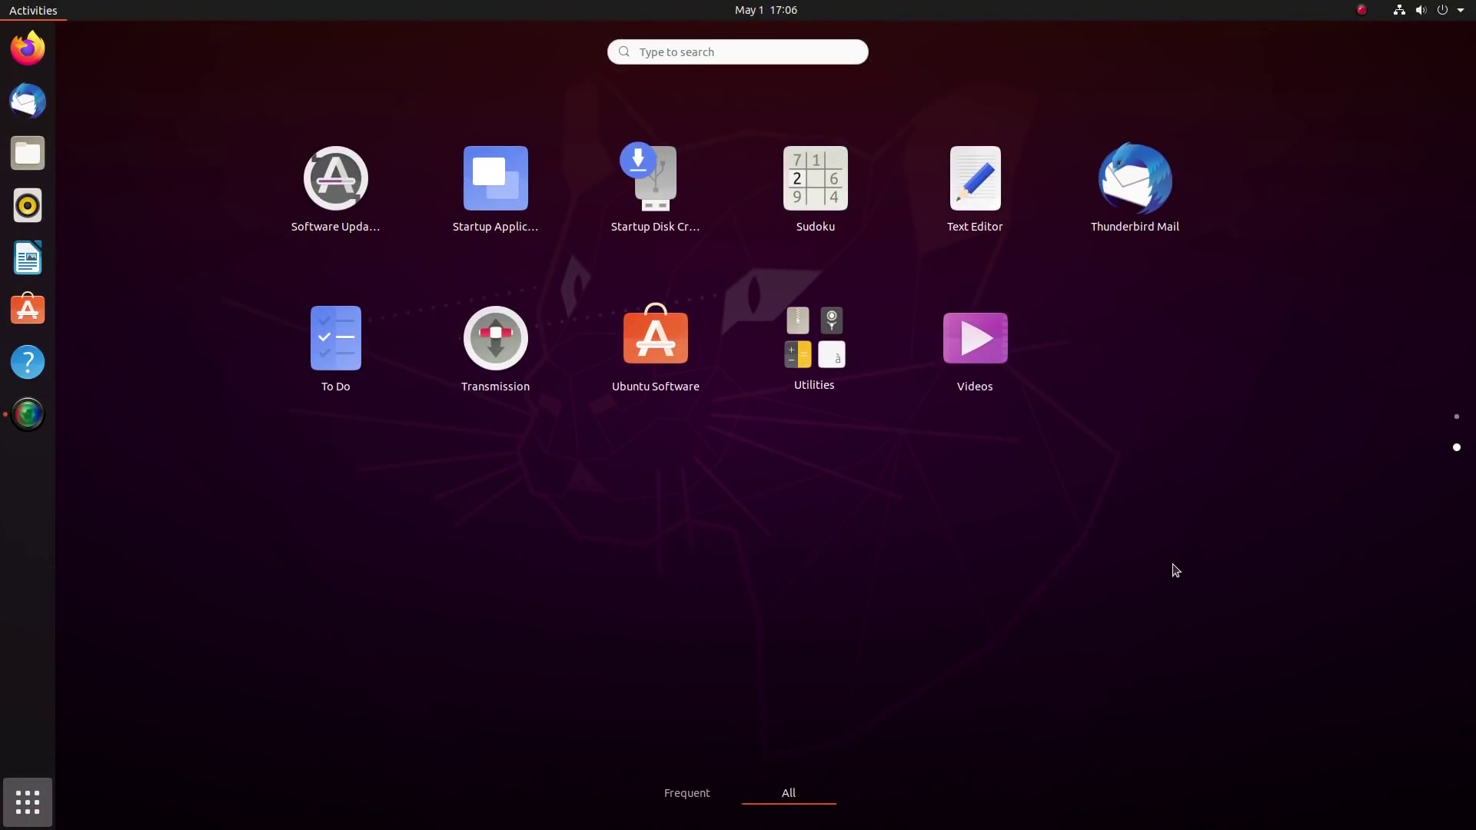
pyautogui.click(845, 370)
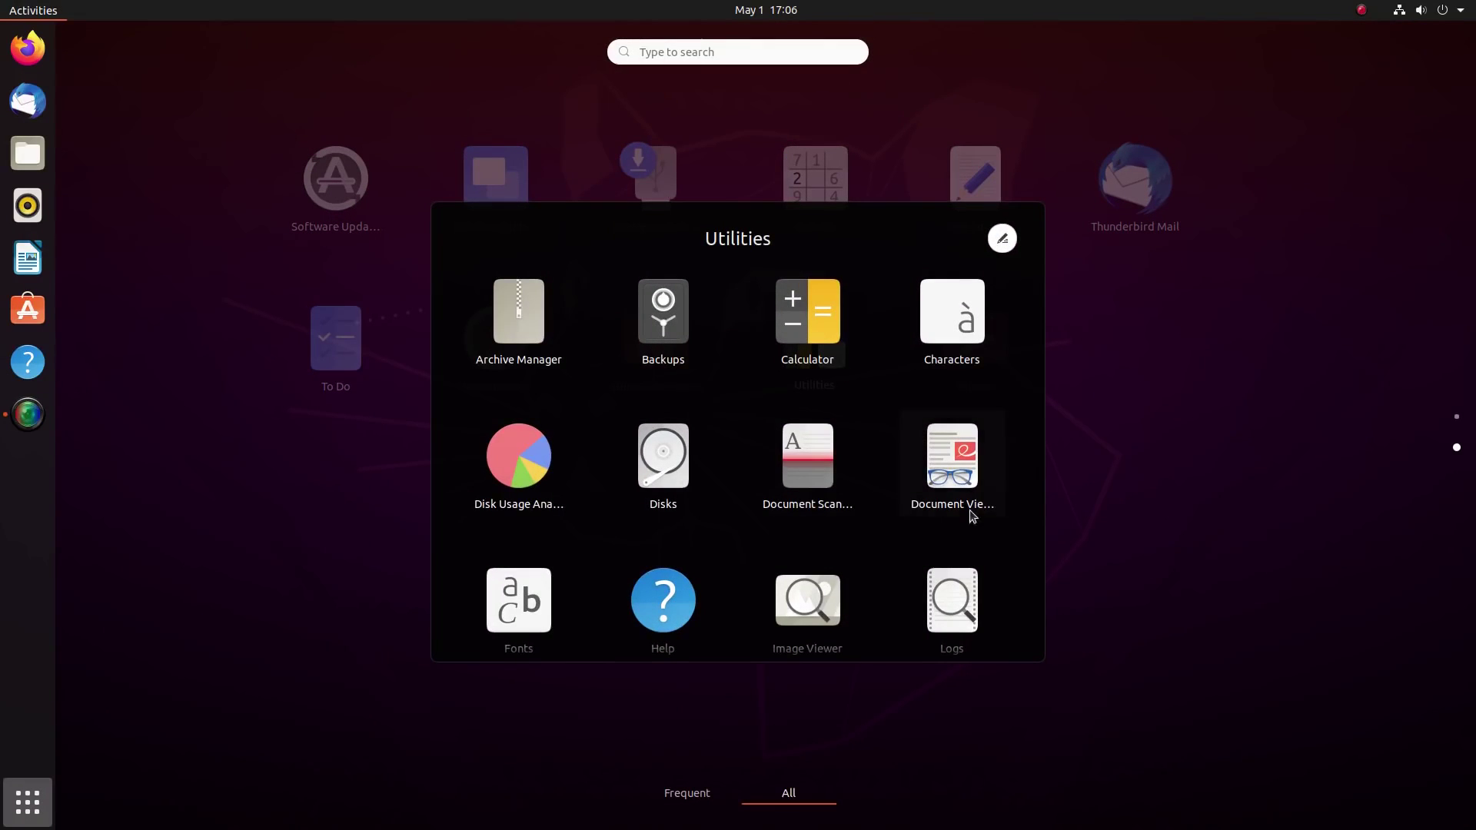
pyautogui.scroll(-1, 920, 576)
pyautogui.scroll(1, 920, 575)
pyautogui.click(1162, 528)
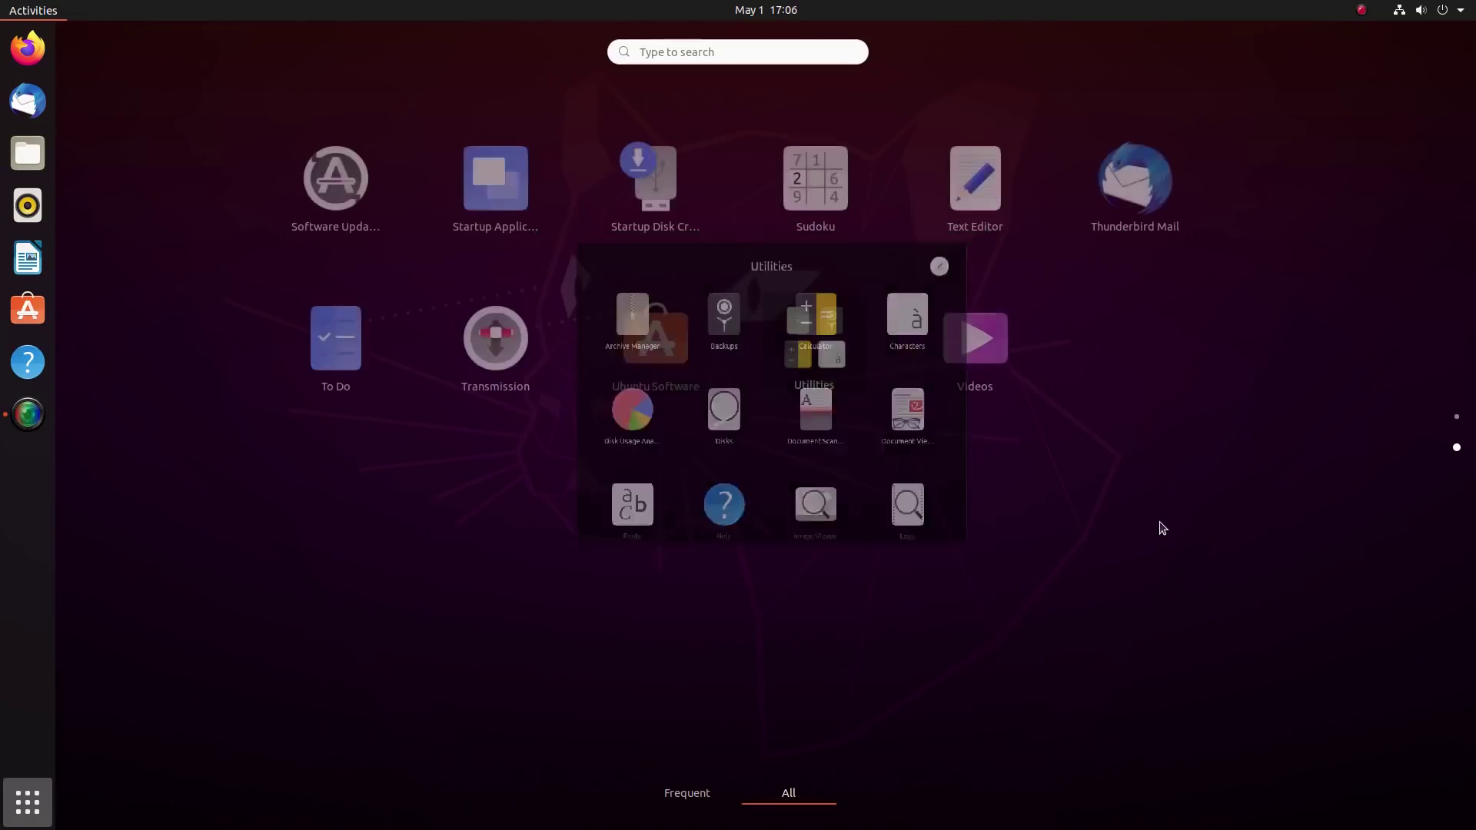
pyautogui.scroll(1, 1162, 529)
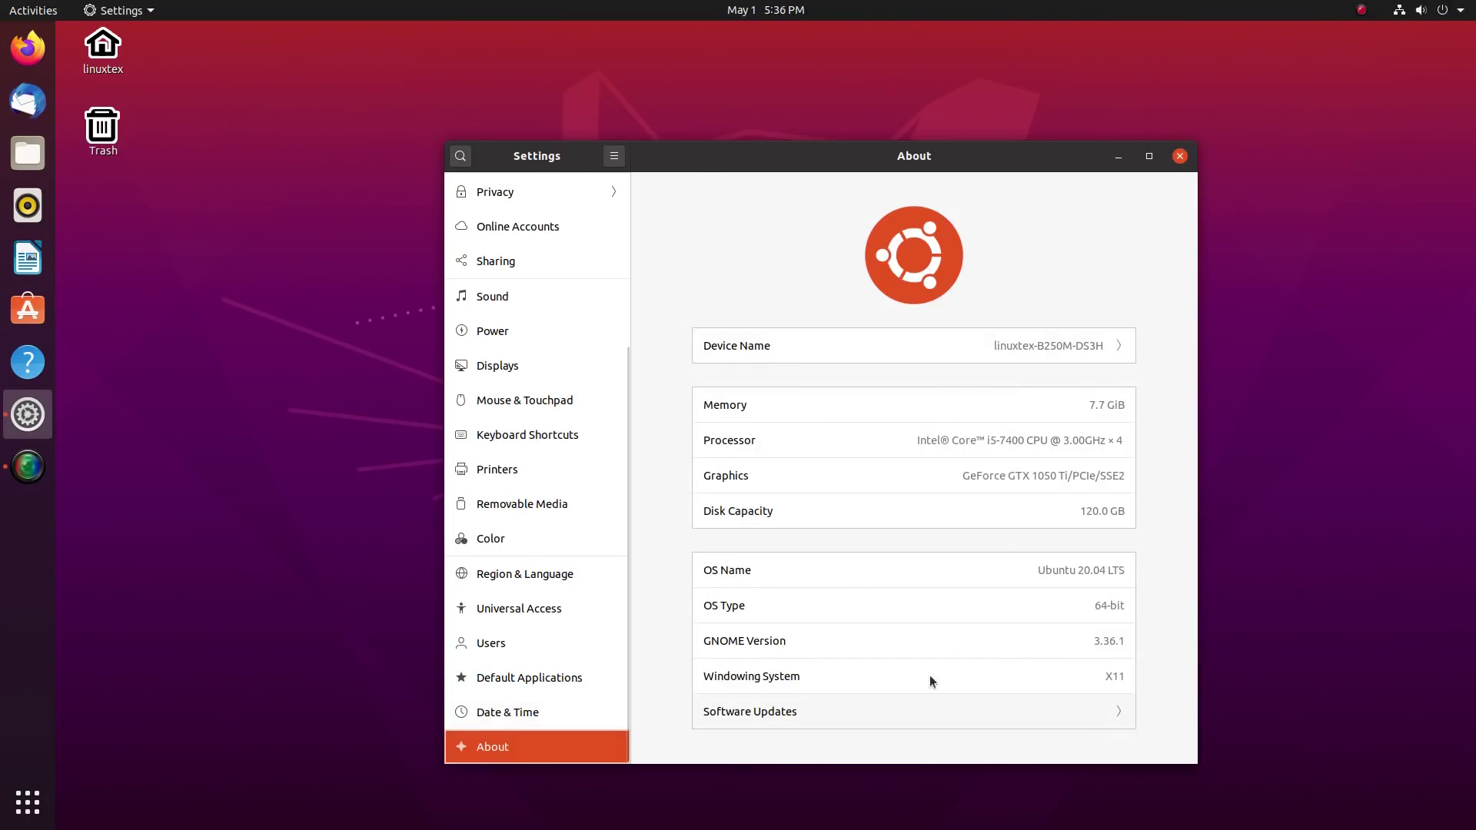
# Step: Highlight the OS Name and GNOME Version values on the About page of Settings
pyautogui.tripleClick(1044, 570)
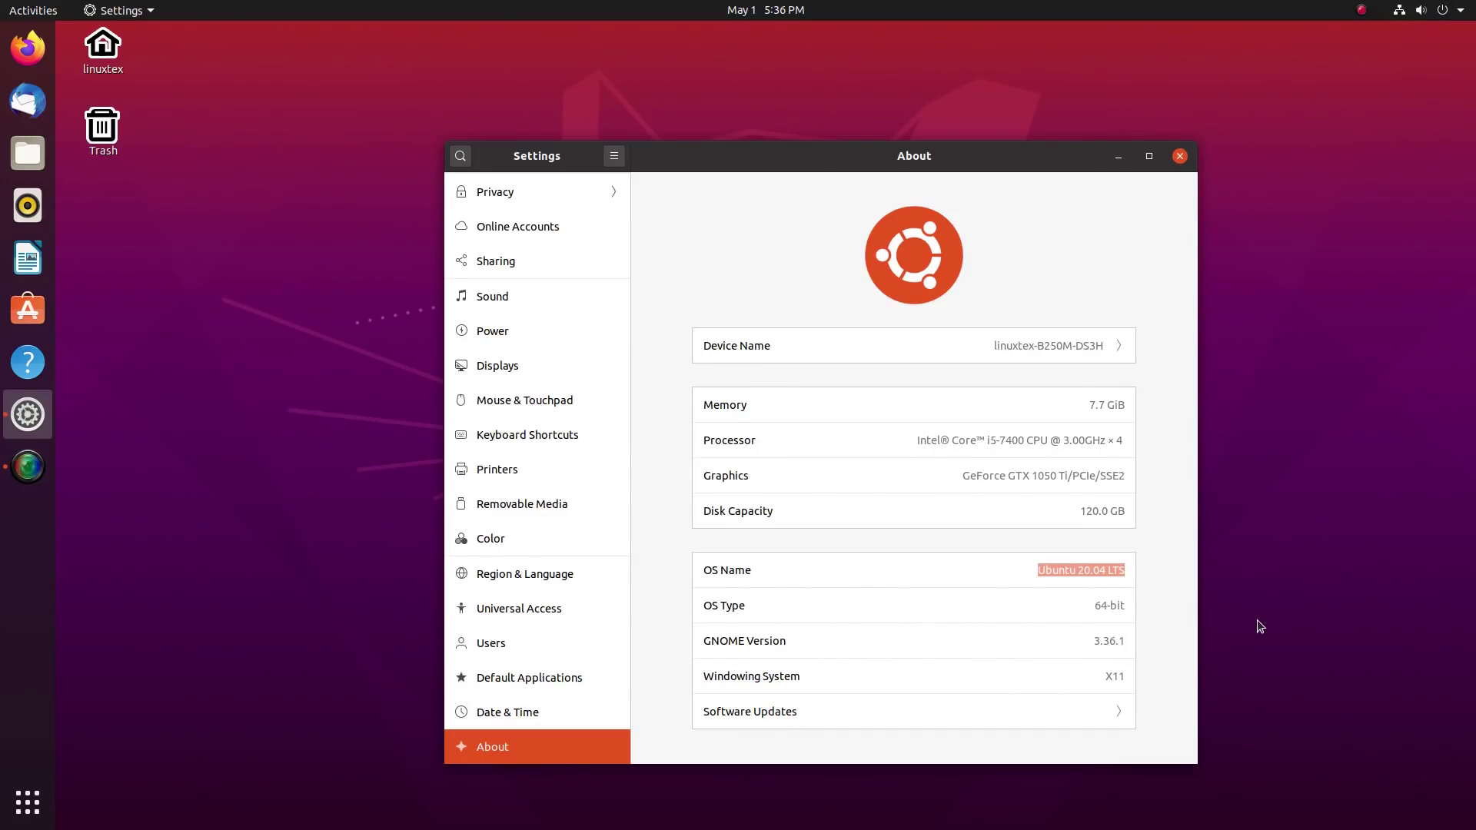
pyautogui.tripleClick(1104, 641)
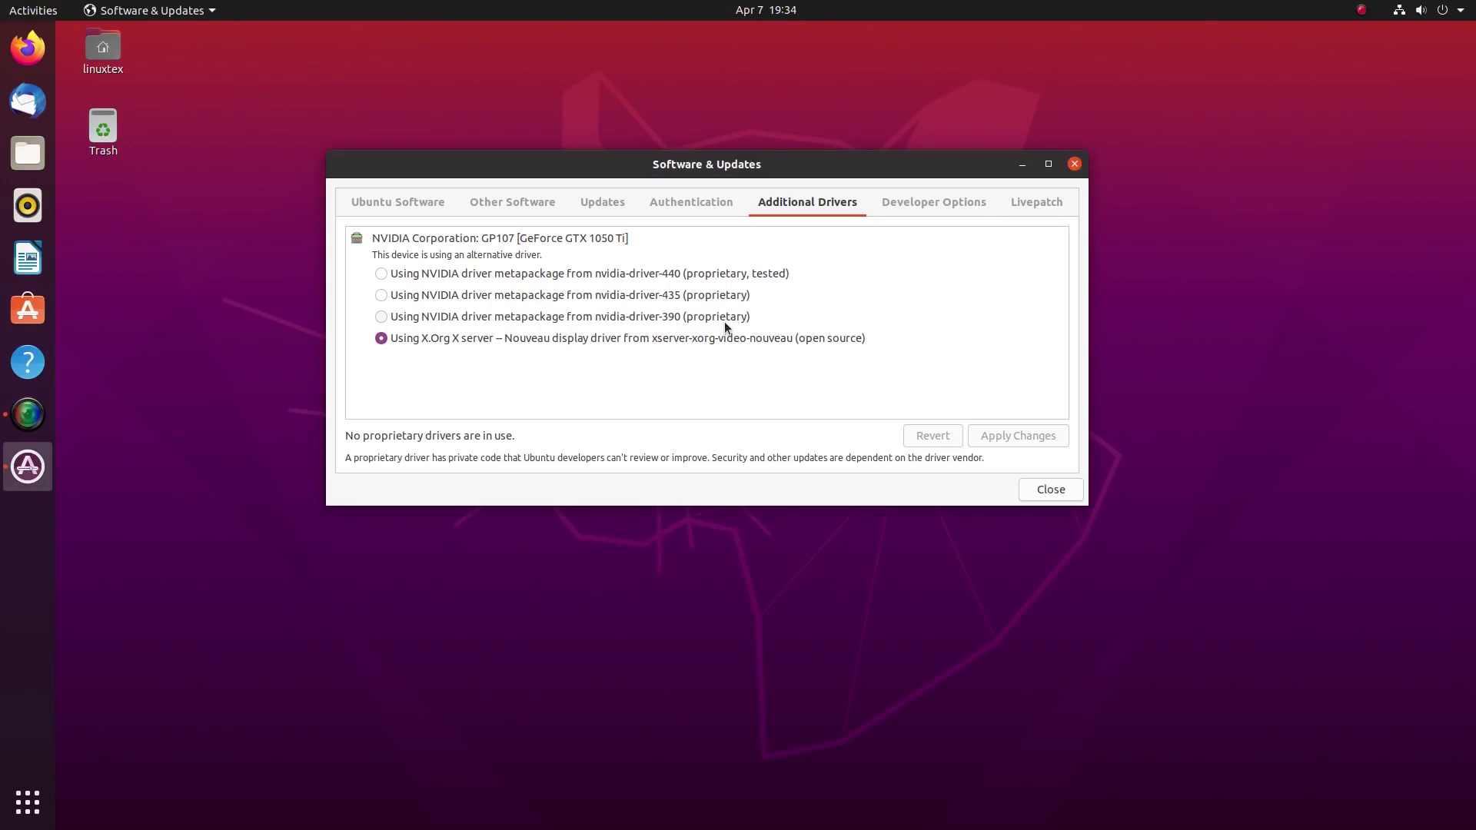
# Step: Select the proprietary, tested nvidia-driver-440 metapackage as the graphics driver and apply the change
pyautogui.click(741, 277)
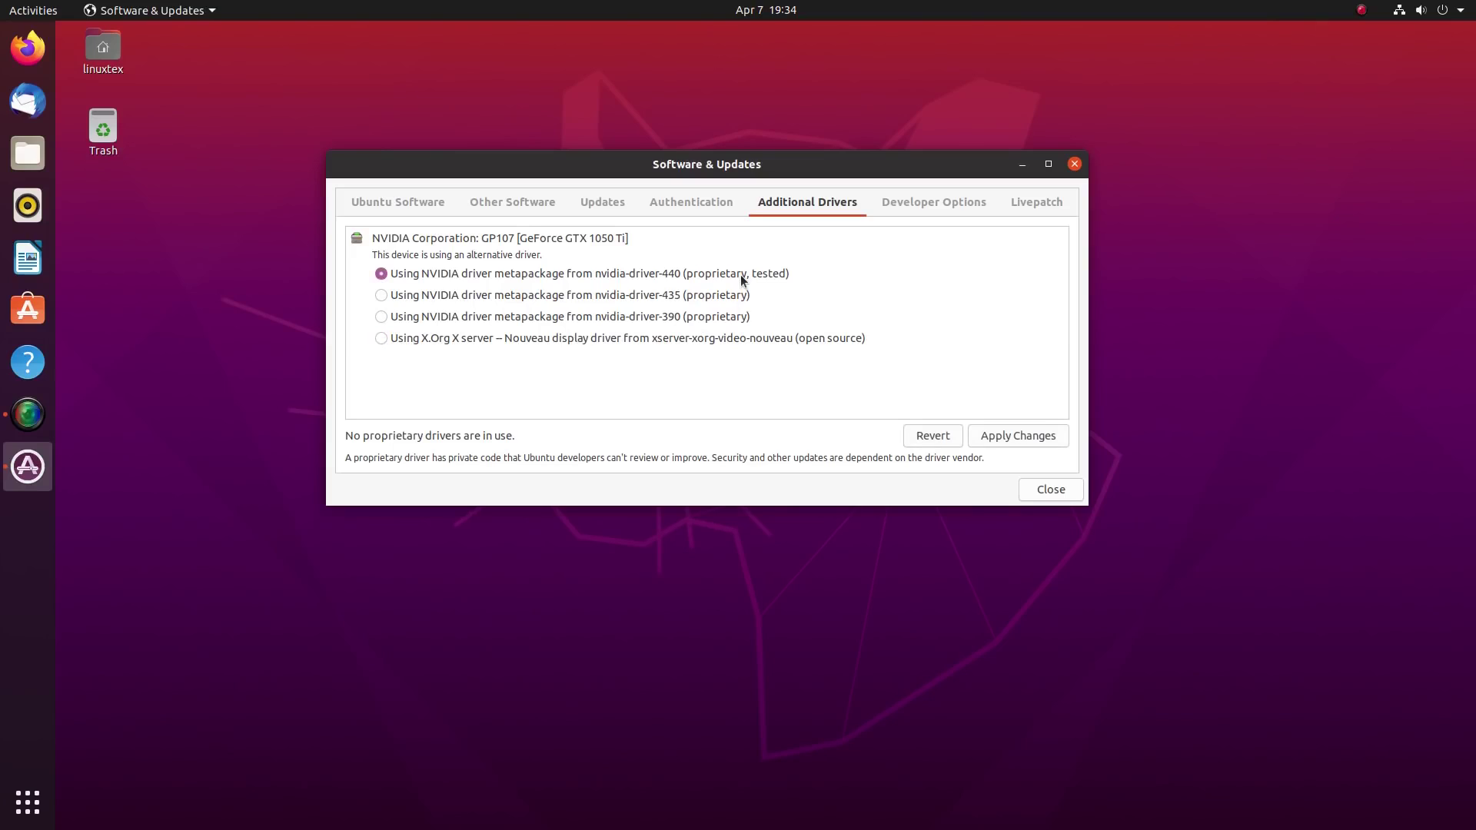
pyautogui.click(1007, 436)
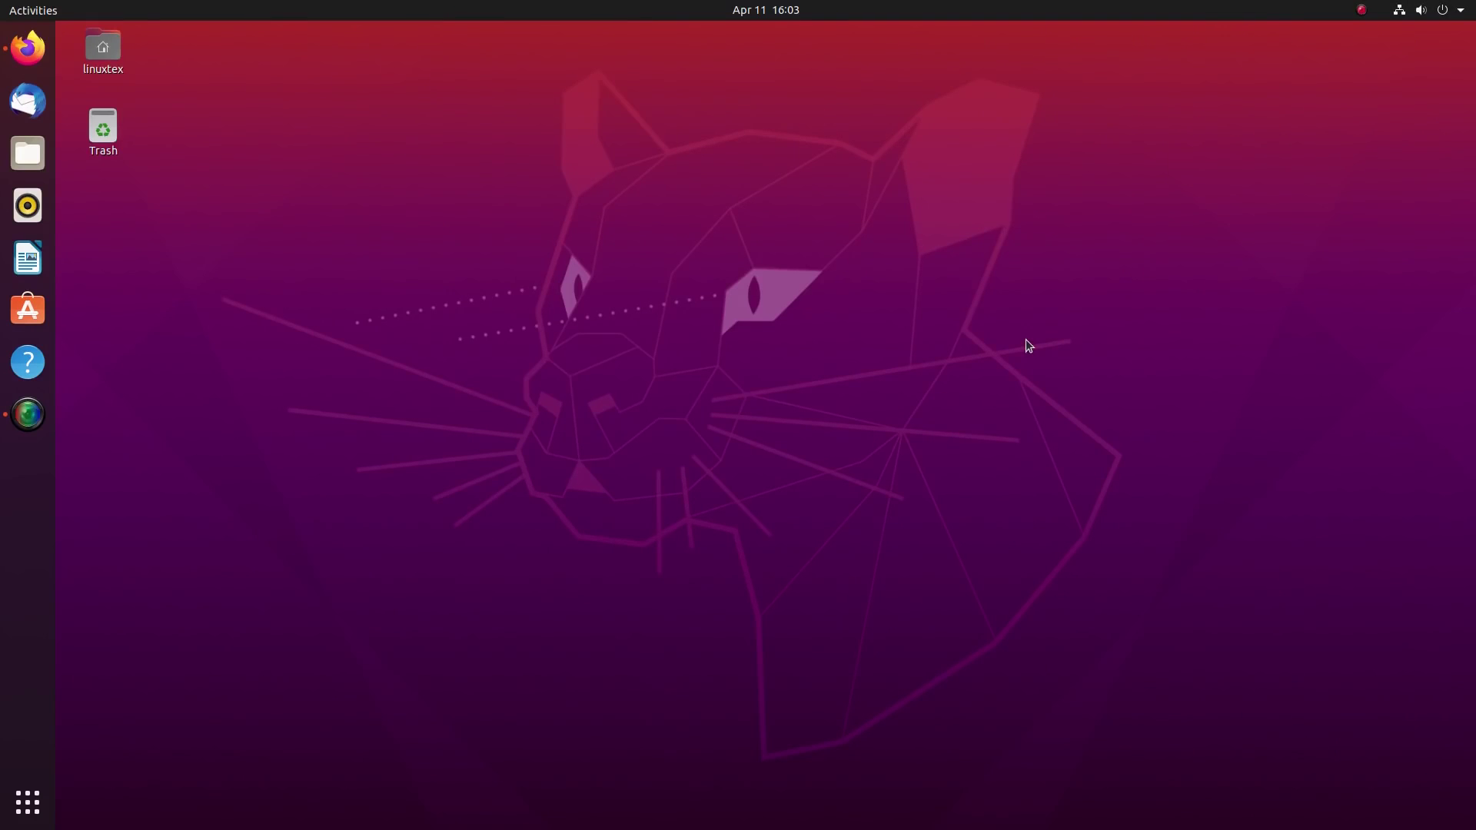
# Step: Run python in a new terminal, highlight the suggested python3 and python-is-python3 lines, and close the terminal
pyautogui.hotkey('ctrl', 'alt', 't')
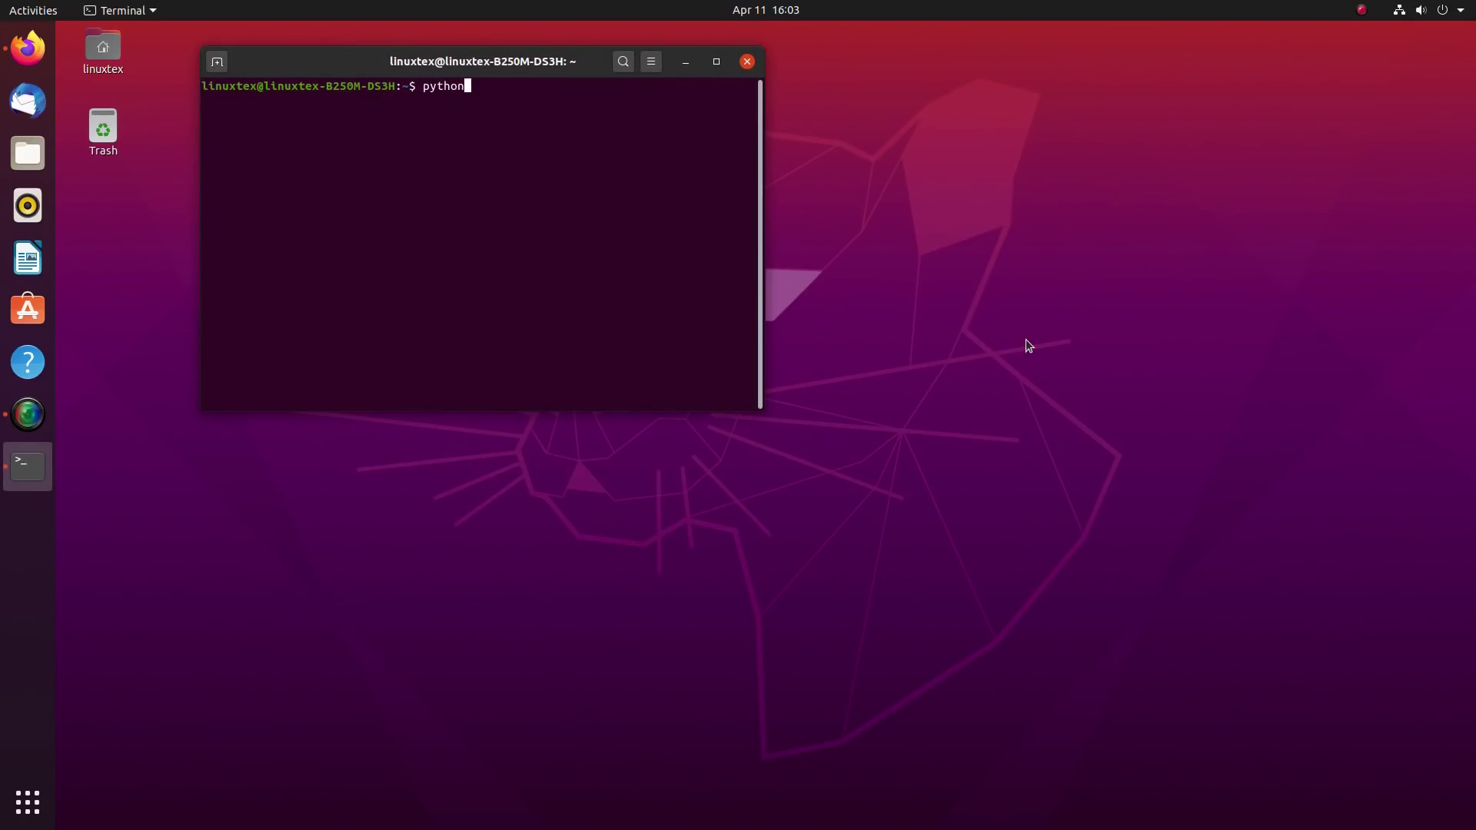
pyautogui.write('python')
pyautogui.press('Return')
pyautogui.tripleClick(438, 147)
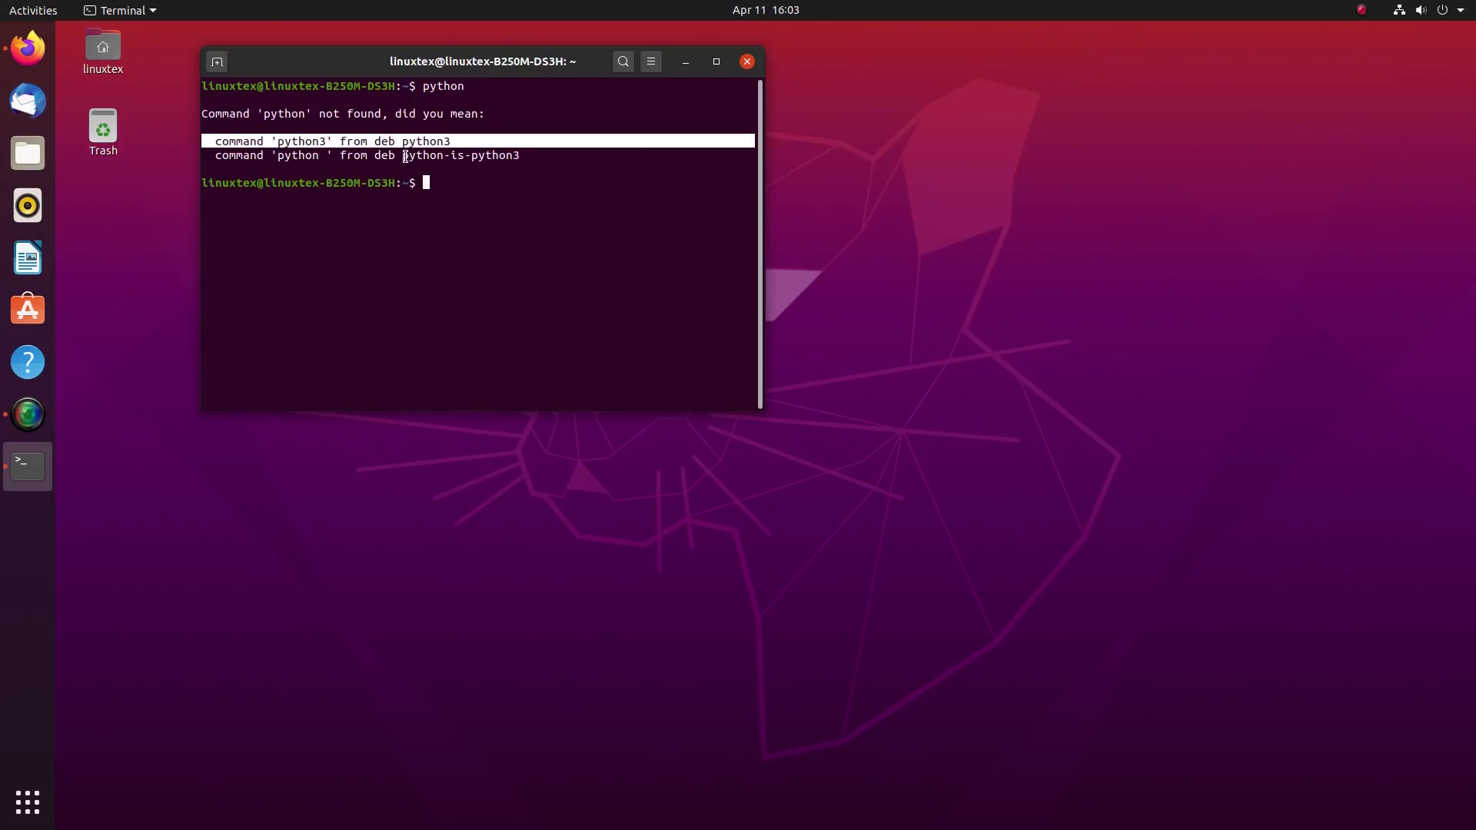
pyautogui.moveTo(405, 157); pyautogui.dragTo(542, 171)
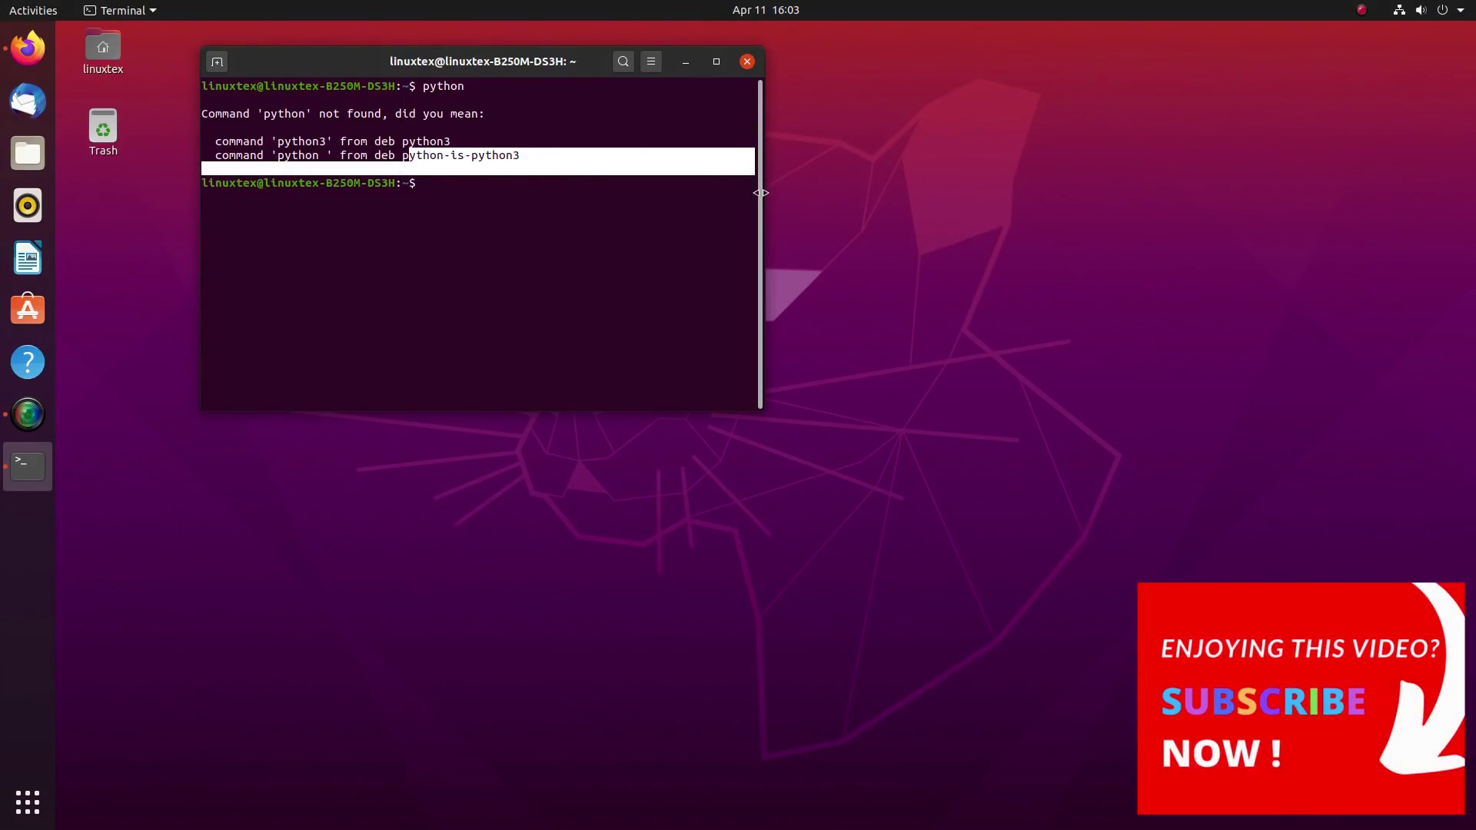
pyautogui.click(748, 63)
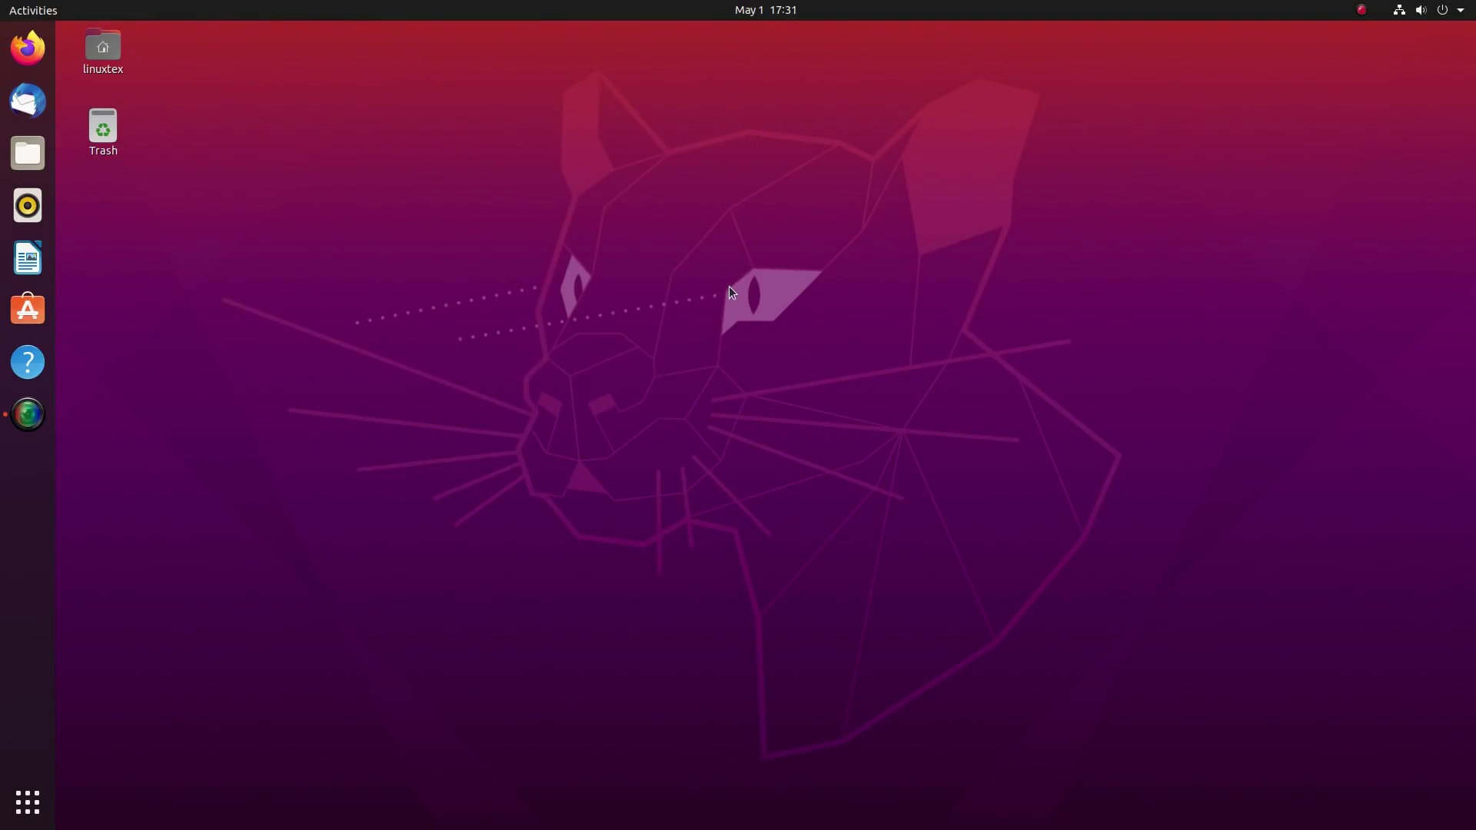
# Step: Set the forest lakeside photo without the clock mark as the desktop background and minimize Settings
pyautogui.rightClick(730, 291)
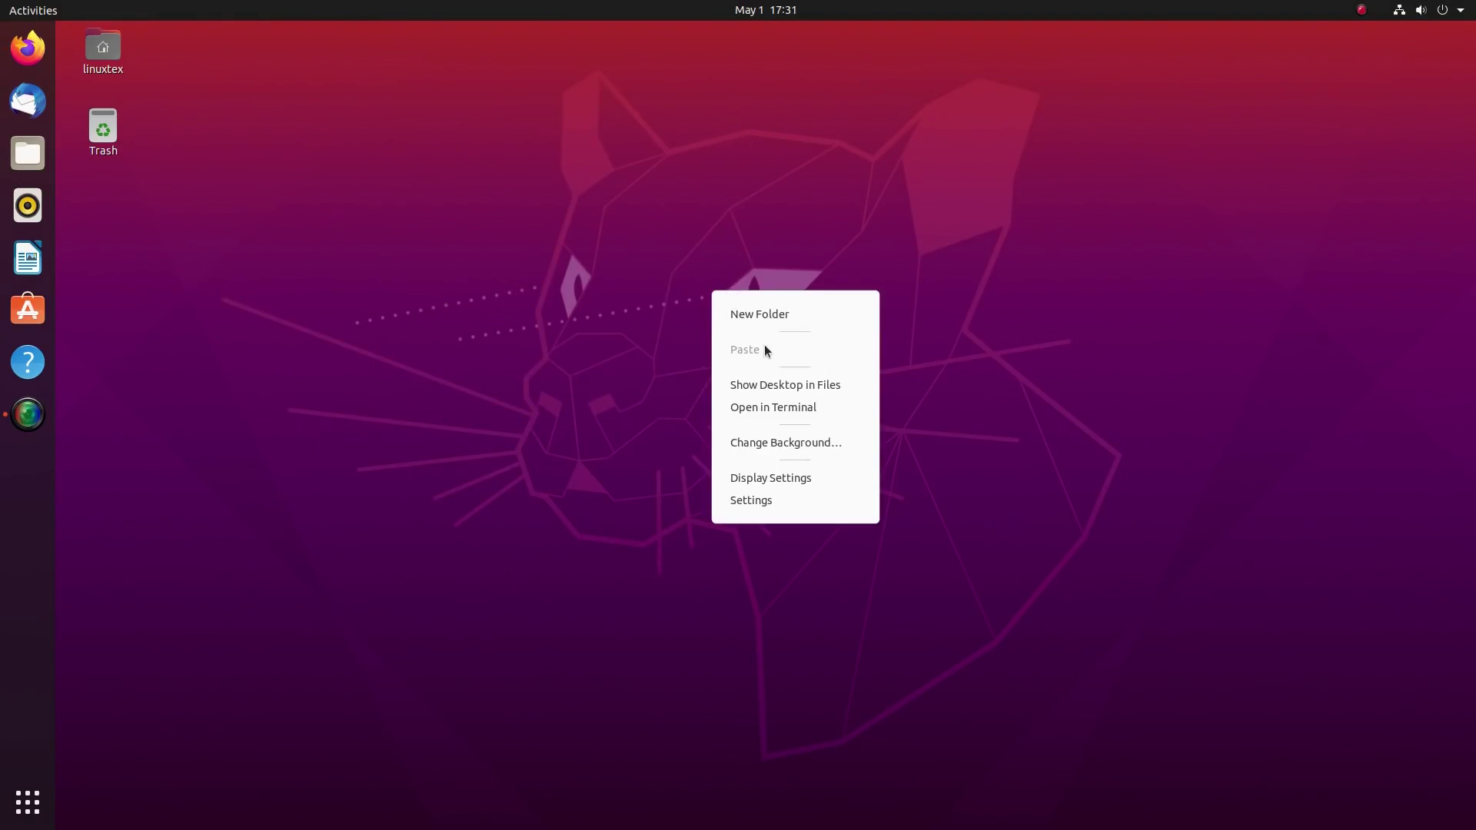
pyautogui.click(792, 445)
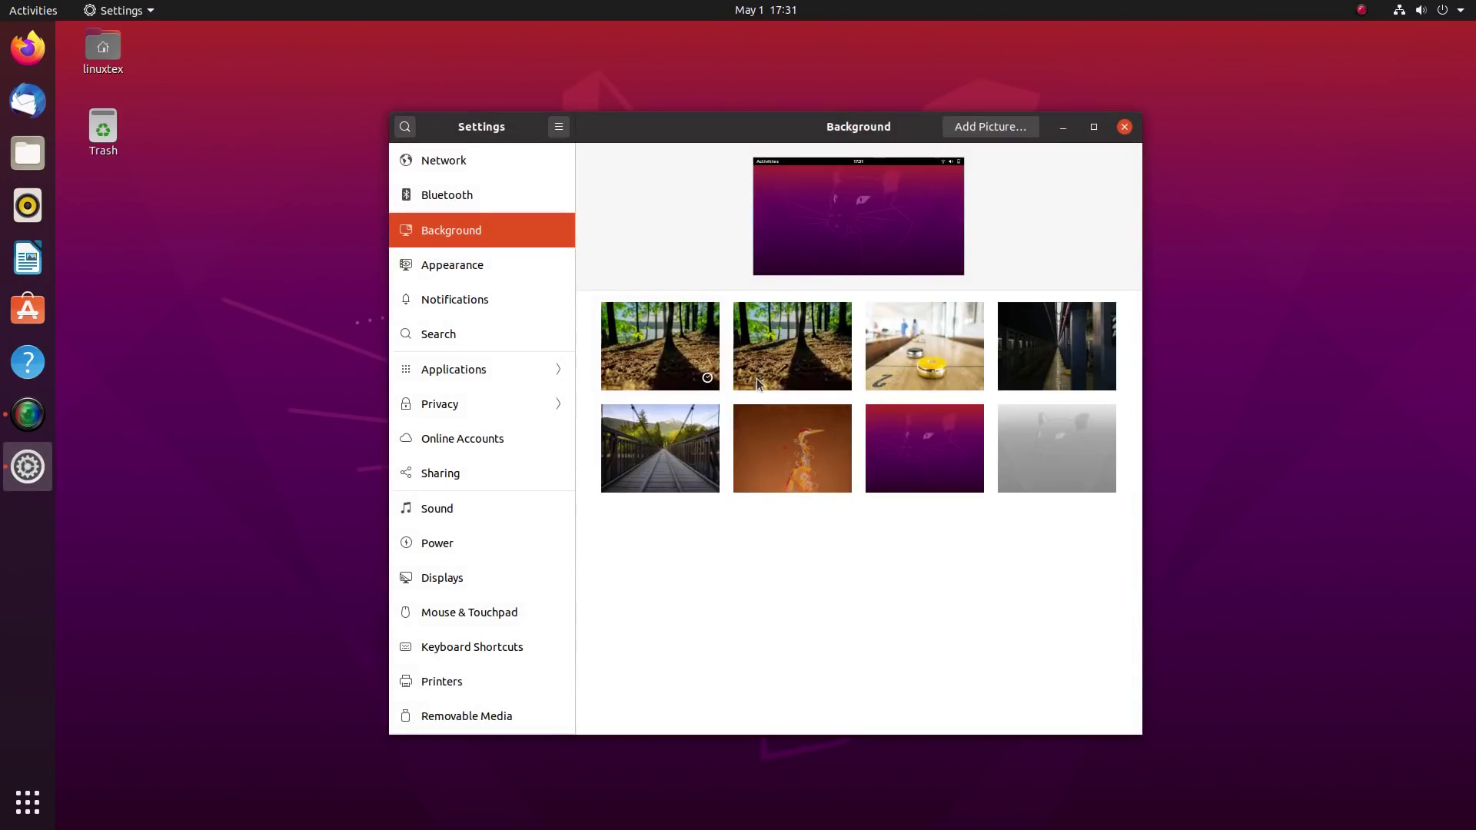
pyautogui.click(791, 355)
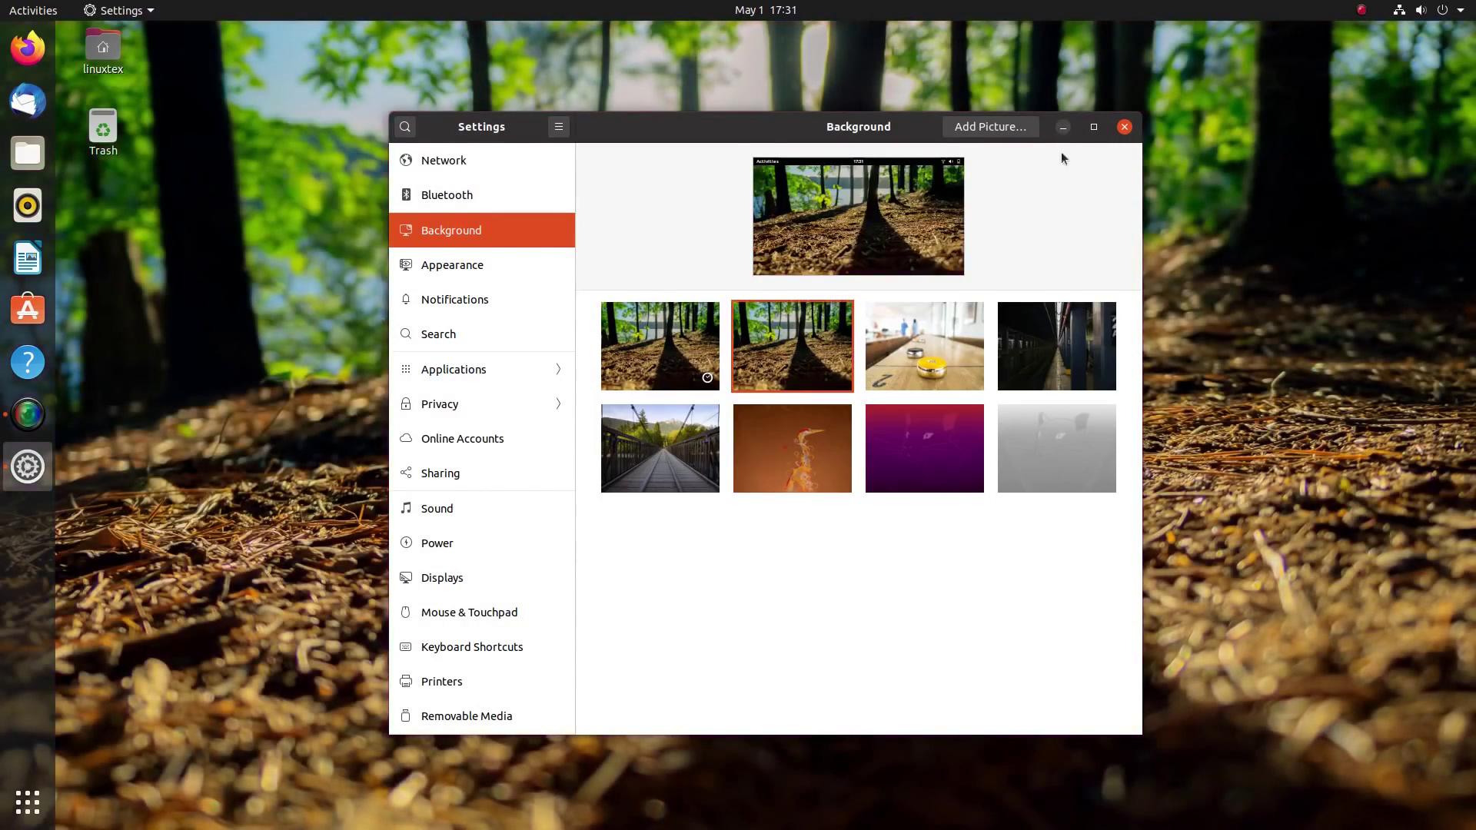
pyautogui.click(1063, 126)
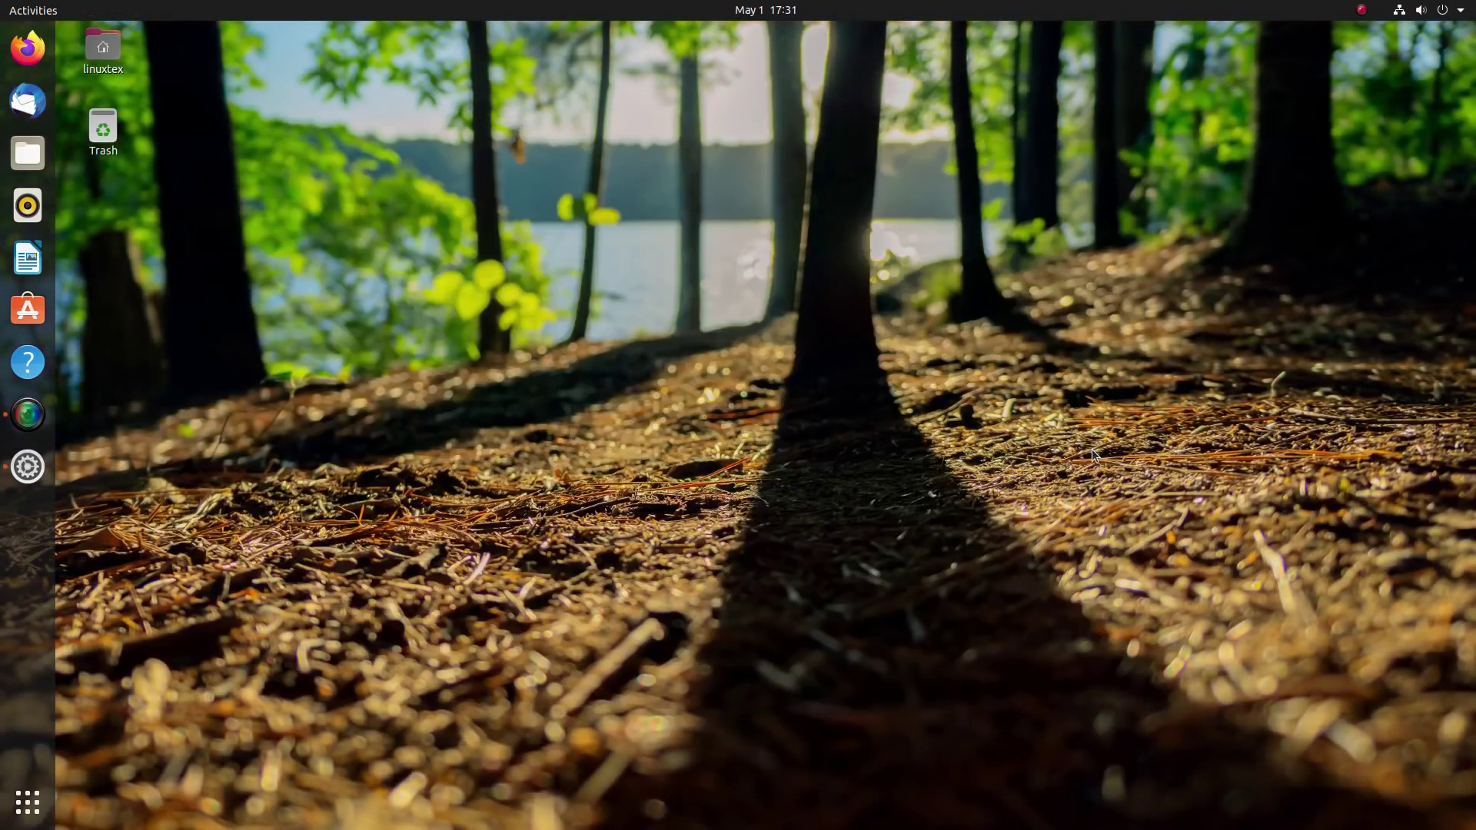
# Step: Show the system menu and the clock's calendar popup over the forest wallpaper, closing each again
pyautogui.click(1473, 12)
pyautogui.click(1434, 89)
pyautogui.click(1434, 89)
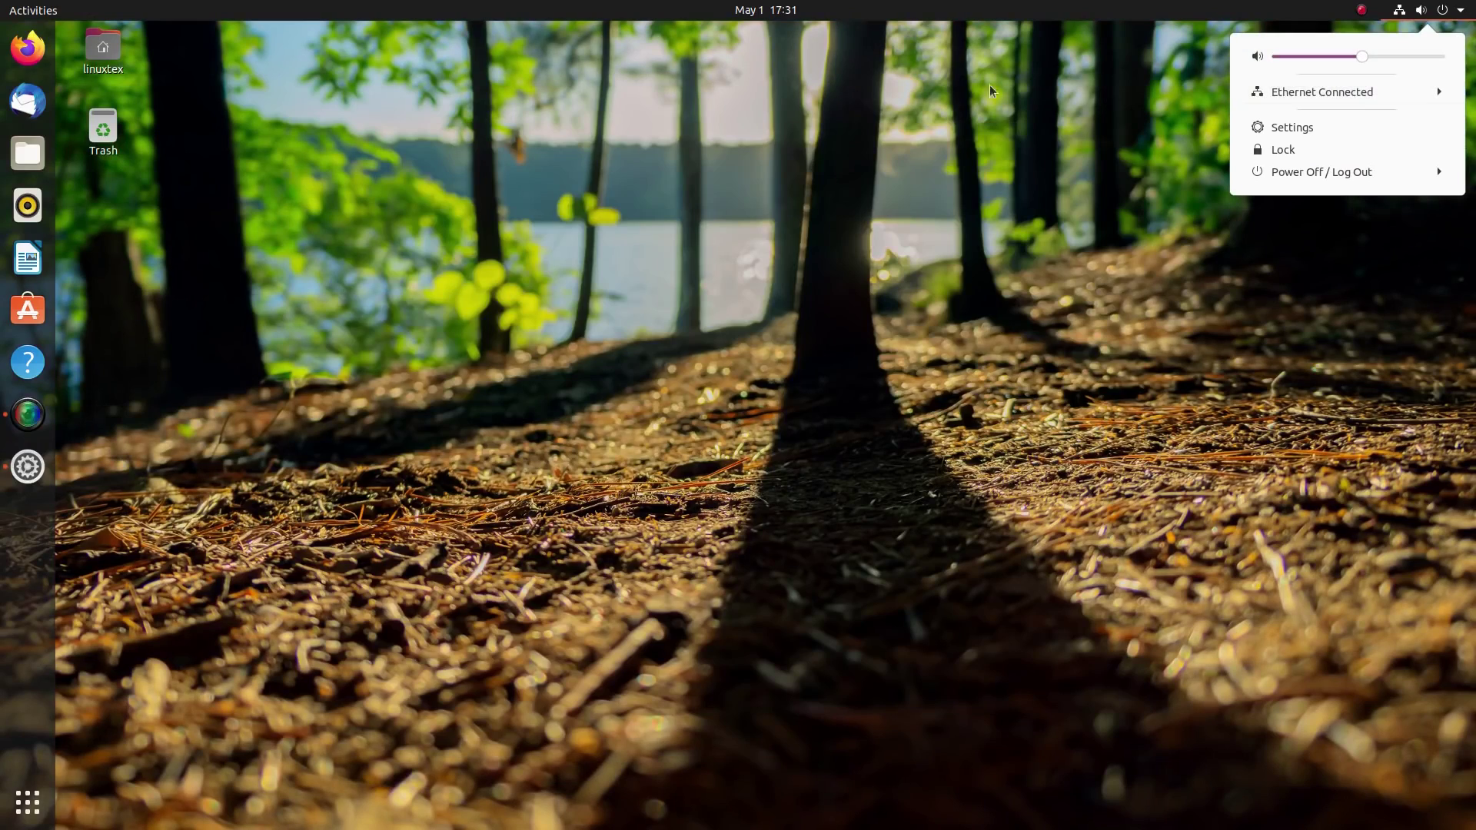
pyautogui.click(788, 9)
pyautogui.click(790, 8)
pyautogui.click(790, 7)
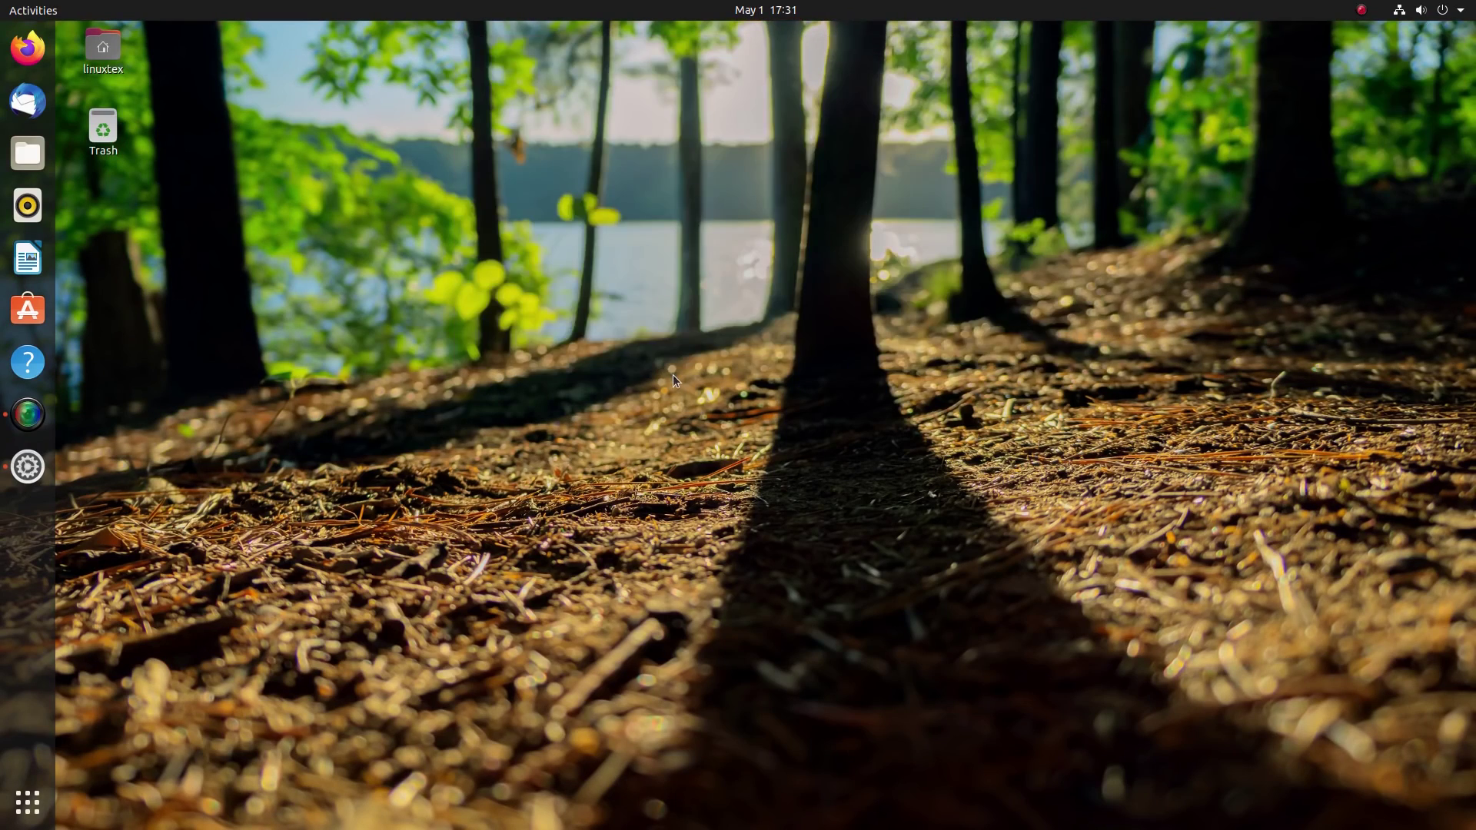
# Step: Show the Activities overview and both pages of the application grid over the forest wallpaper, and return to the desktop
pyautogui.press('super')
pyautogui.press('super+h')
pyautogui.click(15, 826)
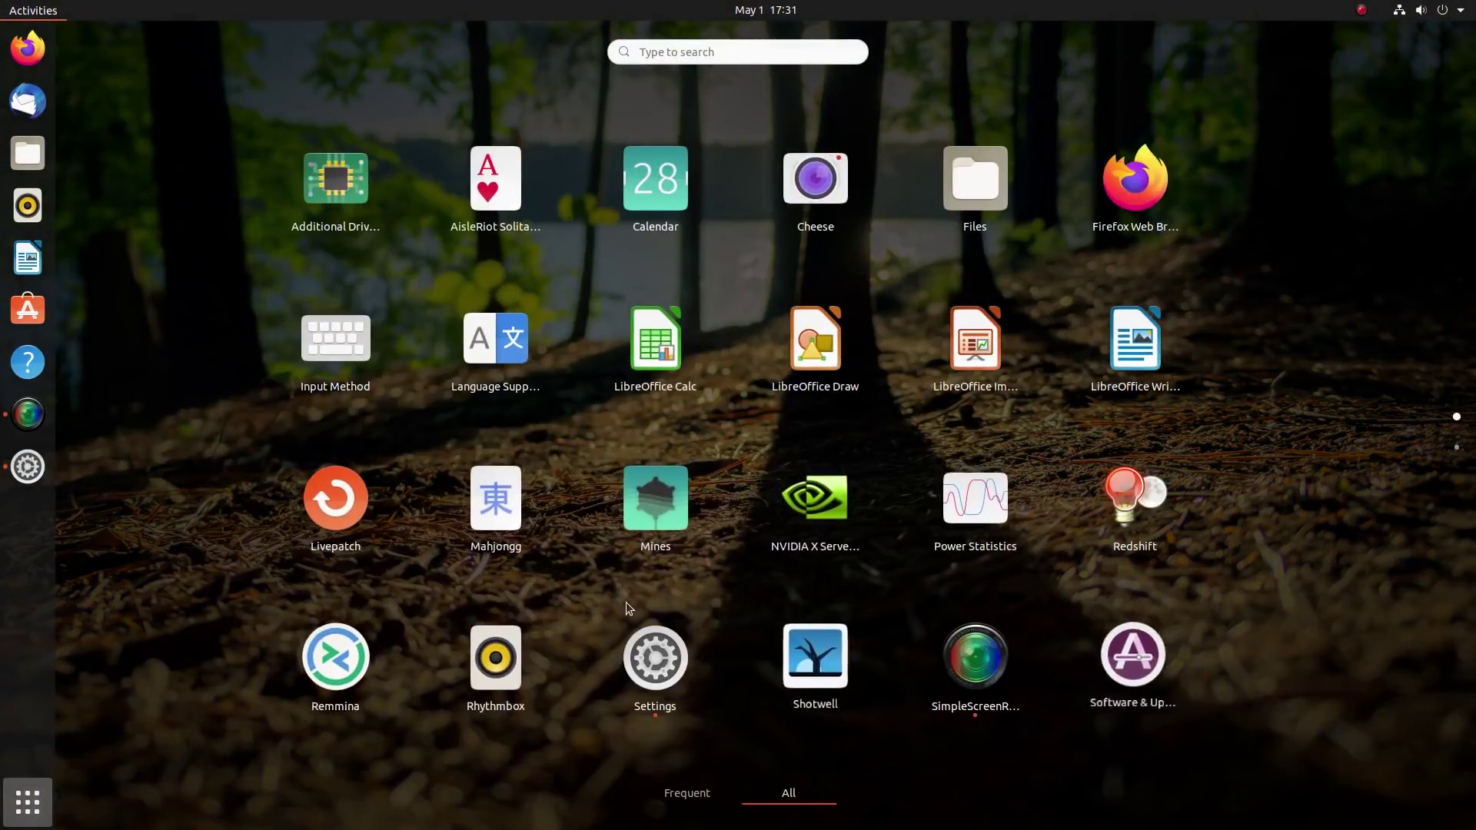
pyautogui.scroll(-1, 624, 604)
pyautogui.scroll(1, 626, 601)
pyautogui.press('Escape')
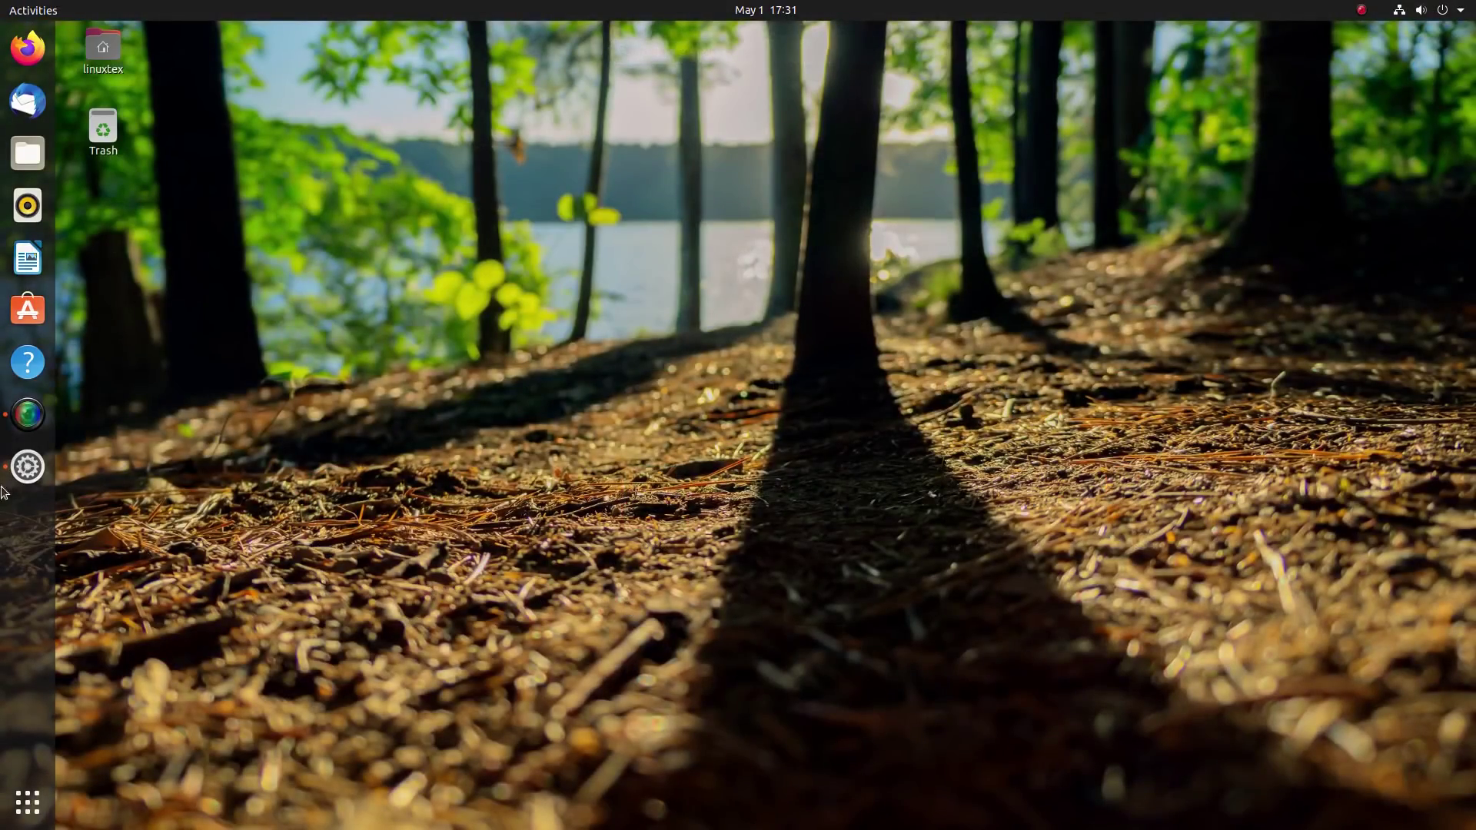
# Step: Set the yellow shuffleboard puck photo as the background, minimize Settings, and show the Activities overview over it
pyautogui.click(25, 461)
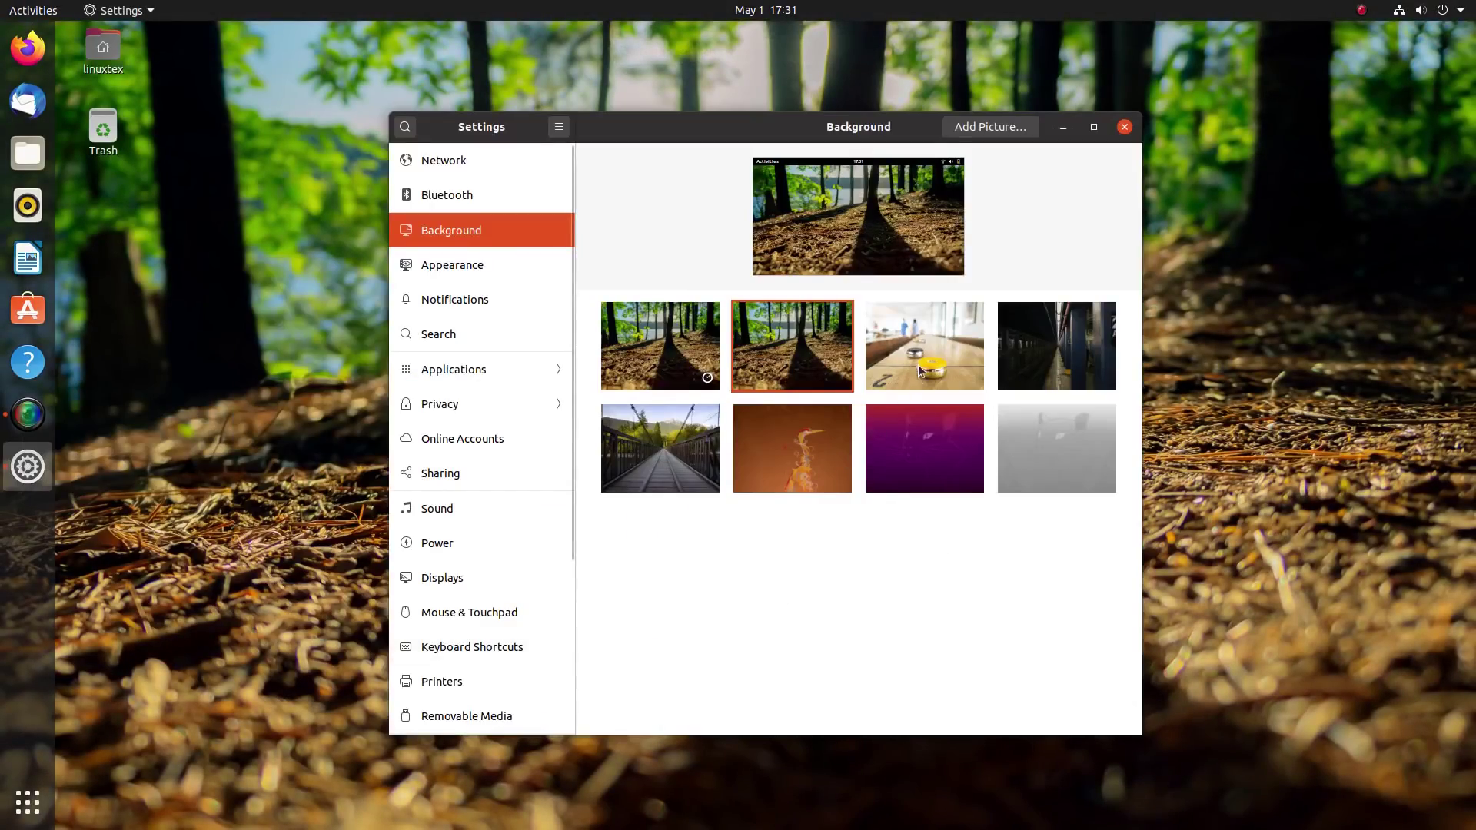
pyautogui.click(918, 361)
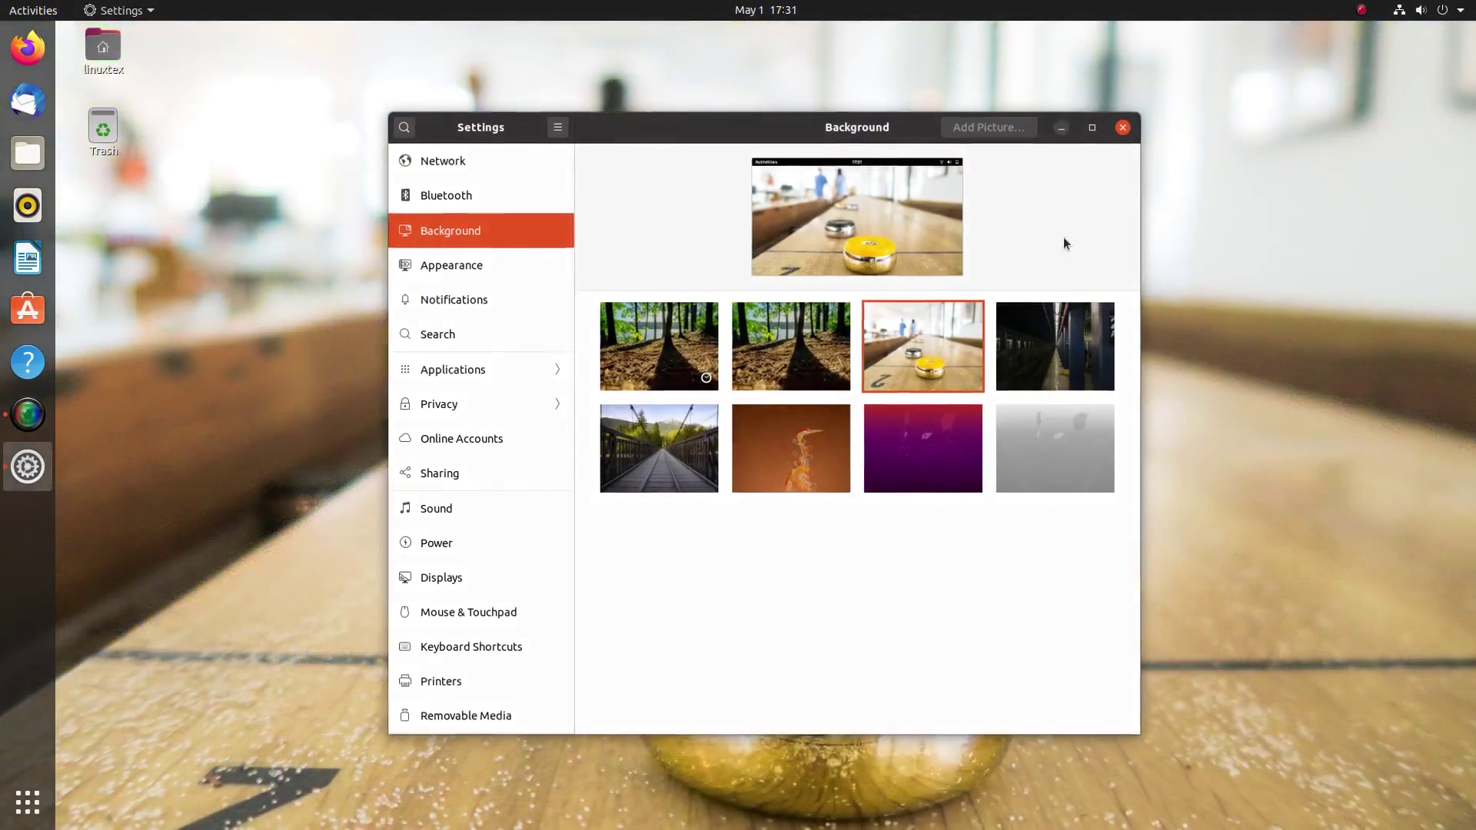
pyautogui.click(1063, 126)
pyautogui.press('super')
pyautogui.press('super')
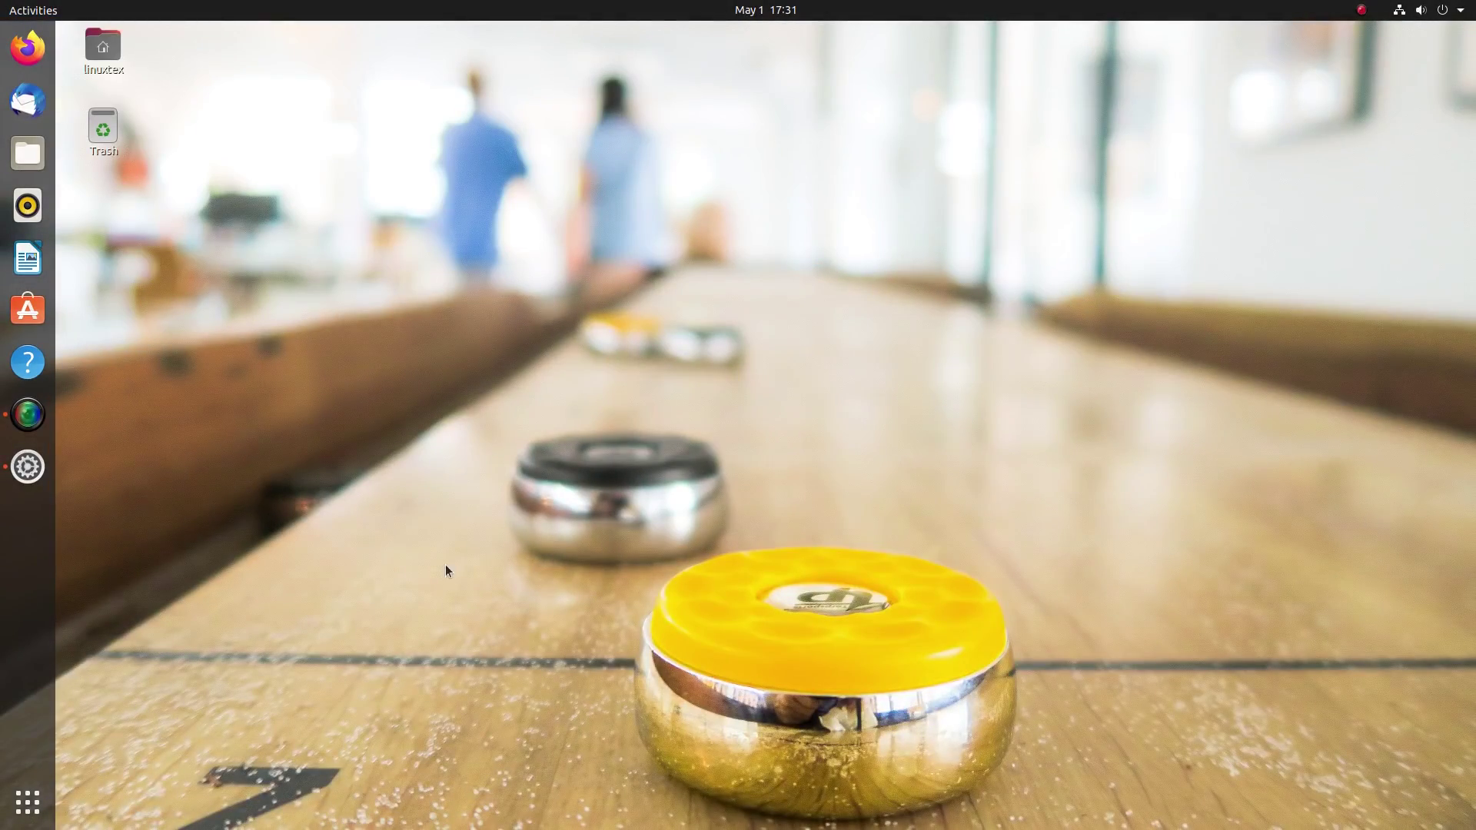
pyautogui.press('super')
pyautogui.click(689, 445)
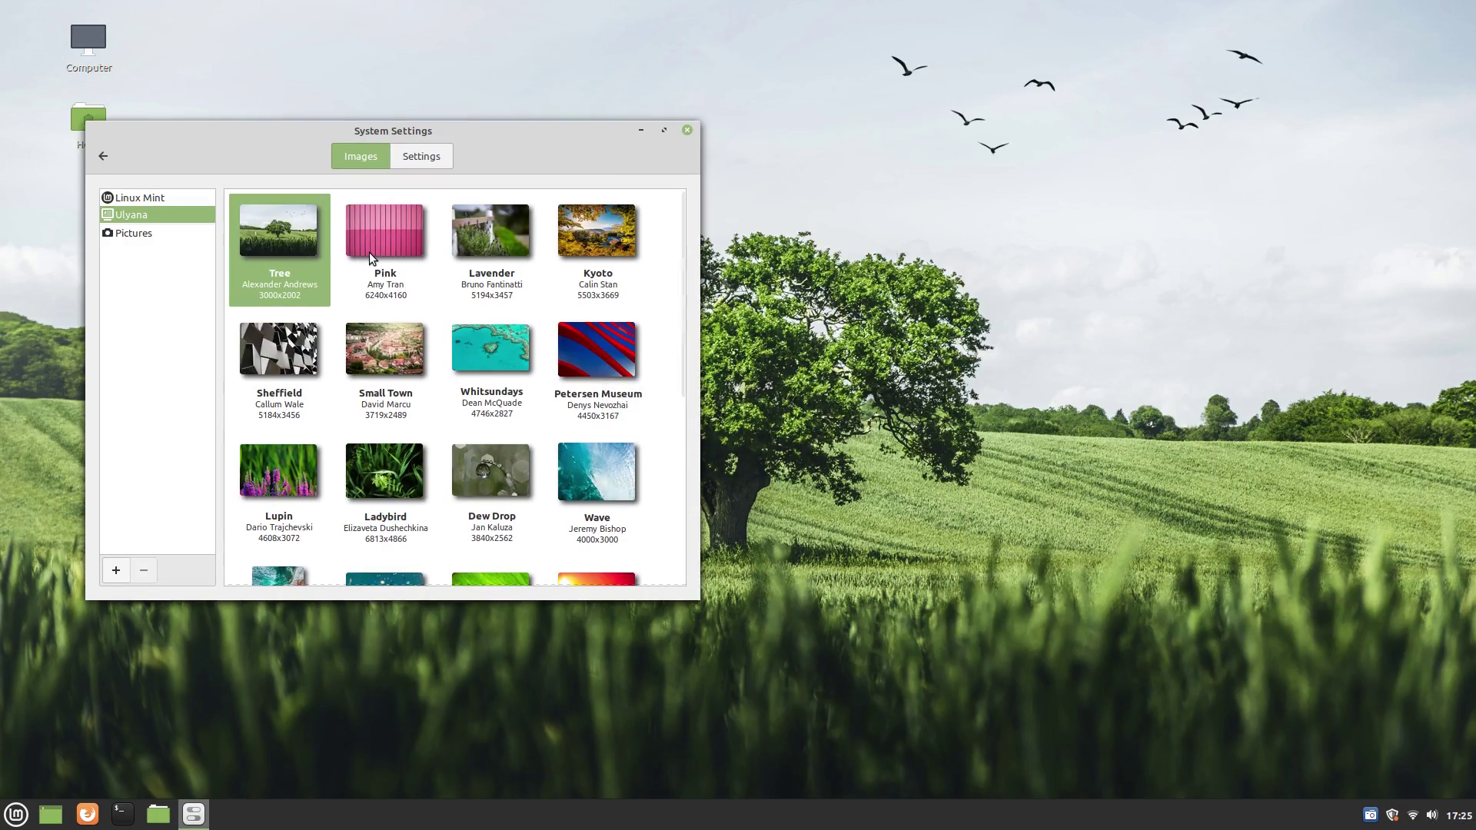
# Step: In Linux Mint, apply the Pink wallpaper, view it on the next empty workspace, and return to System Settings
pyautogui.click(369, 254)
pyautogui.hotkey('ctrl', 'alt', 'Right')
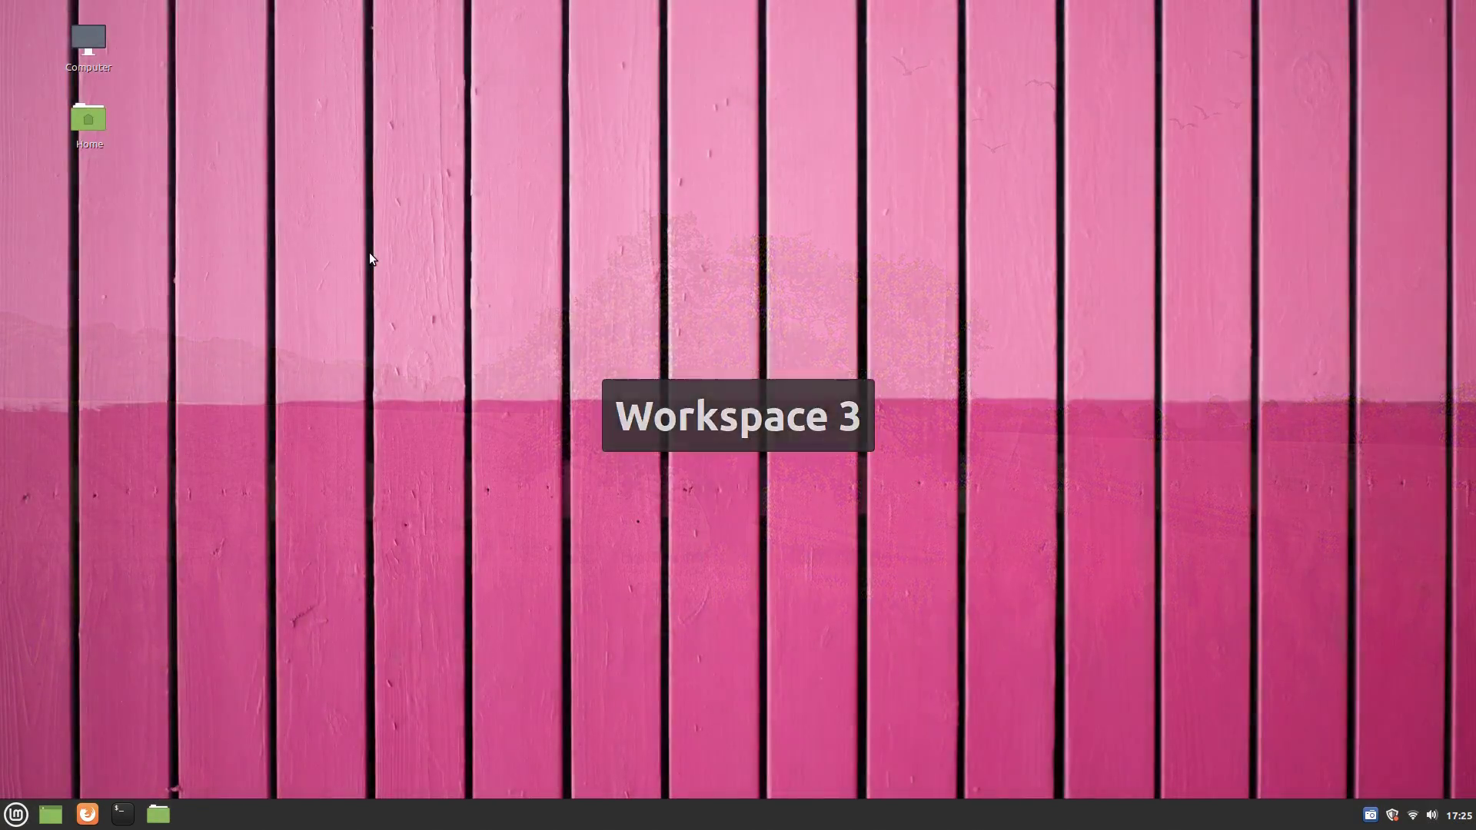
pyautogui.hotkey('ctrl', 'alt', 'Left')
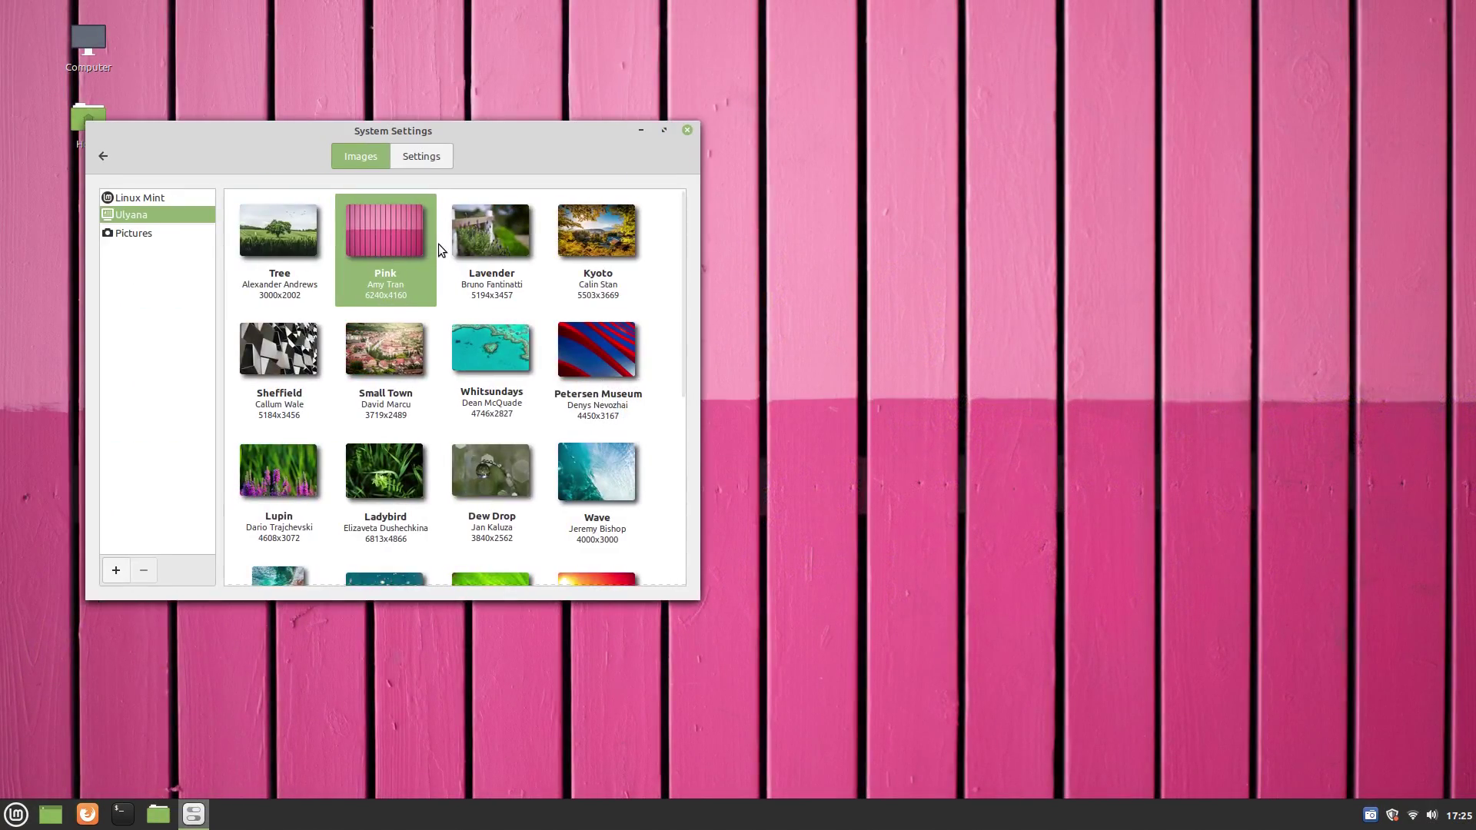
# Step: Try the Lavender wallpaper, viewing the bare desktop, and set Kyoto as the background with System Settings minimized
pyautogui.click(460, 255)
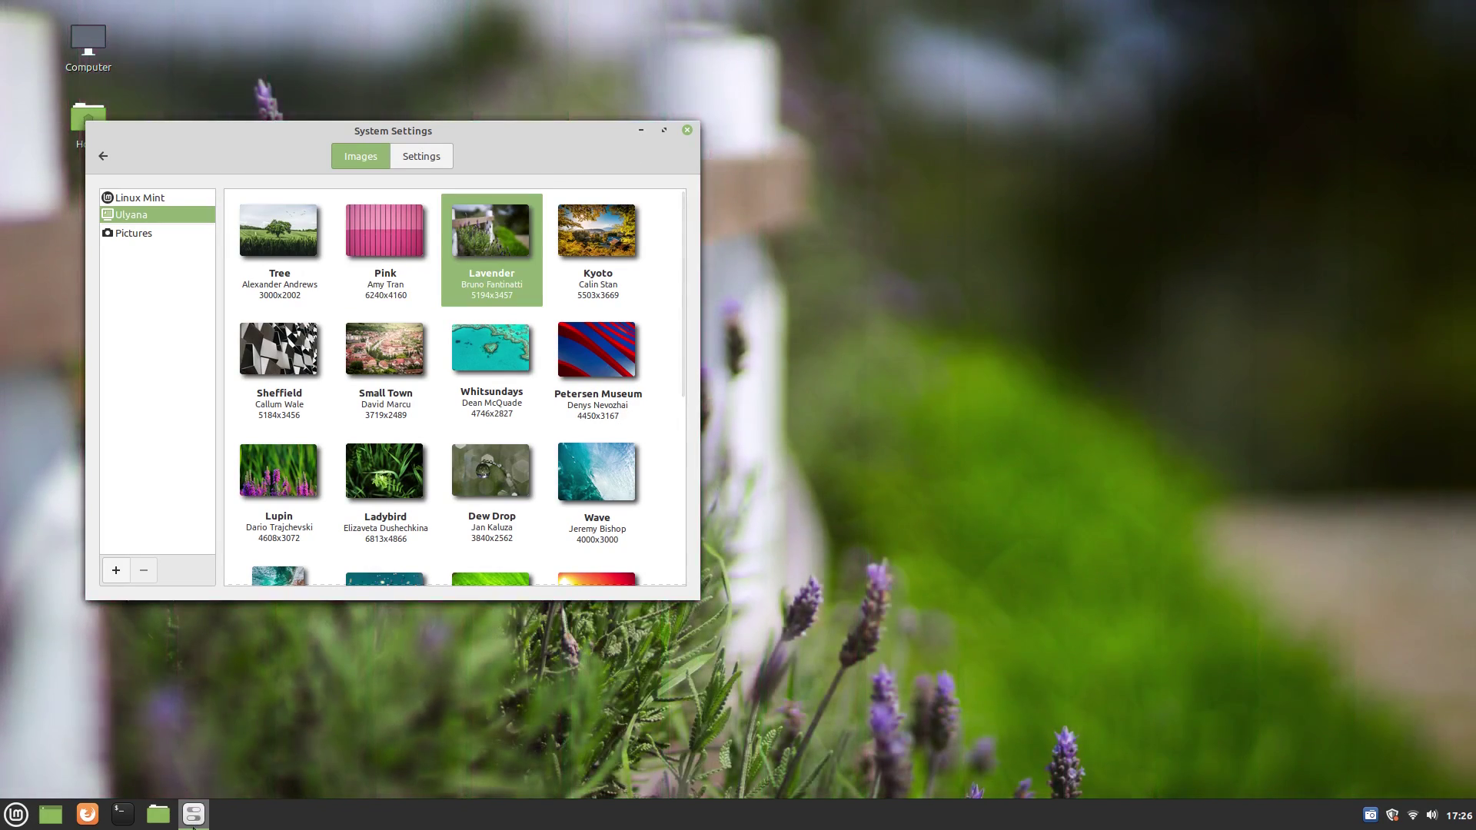
pyautogui.click(194, 826)
pyautogui.click(195, 814)
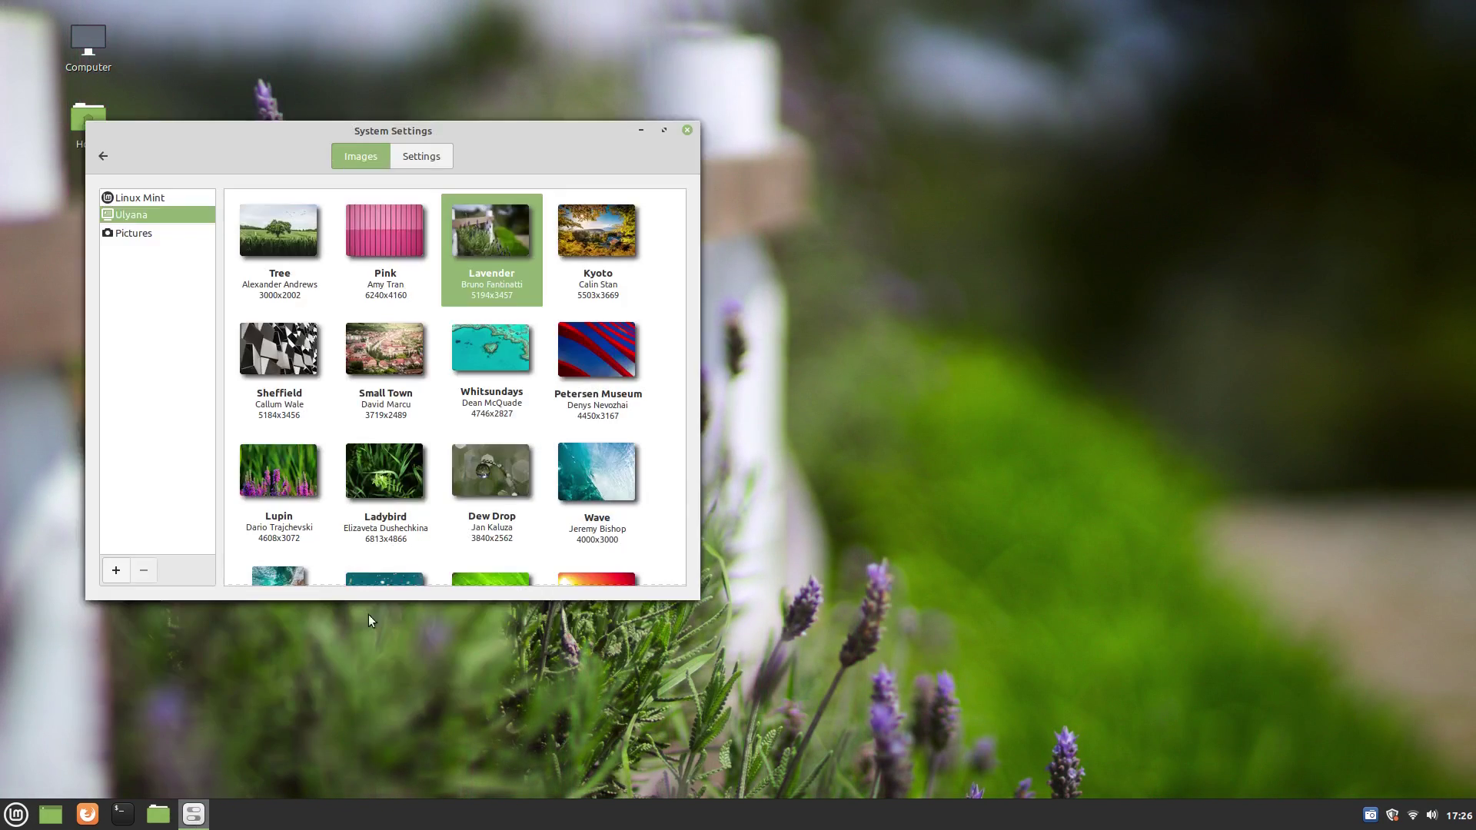
pyautogui.click(598, 246)
pyautogui.click(199, 824)
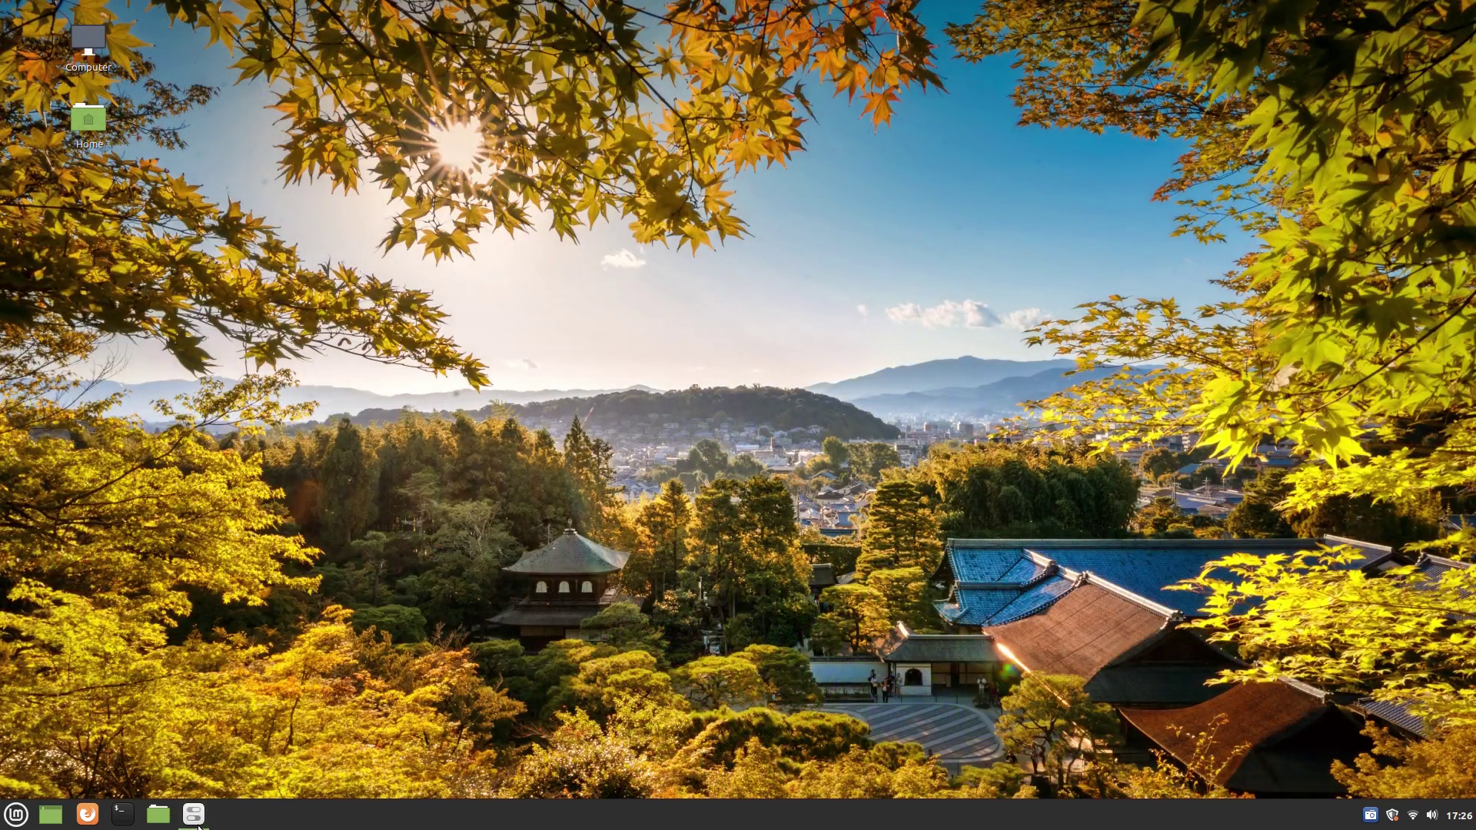
# Step: Set Sheffield as the background with System Settings minimized, and view the calendar and the main menu over it
pyautogui.click(194, 815)
pyautogui.click(319, 376)
pyautogui.click(193, 814)
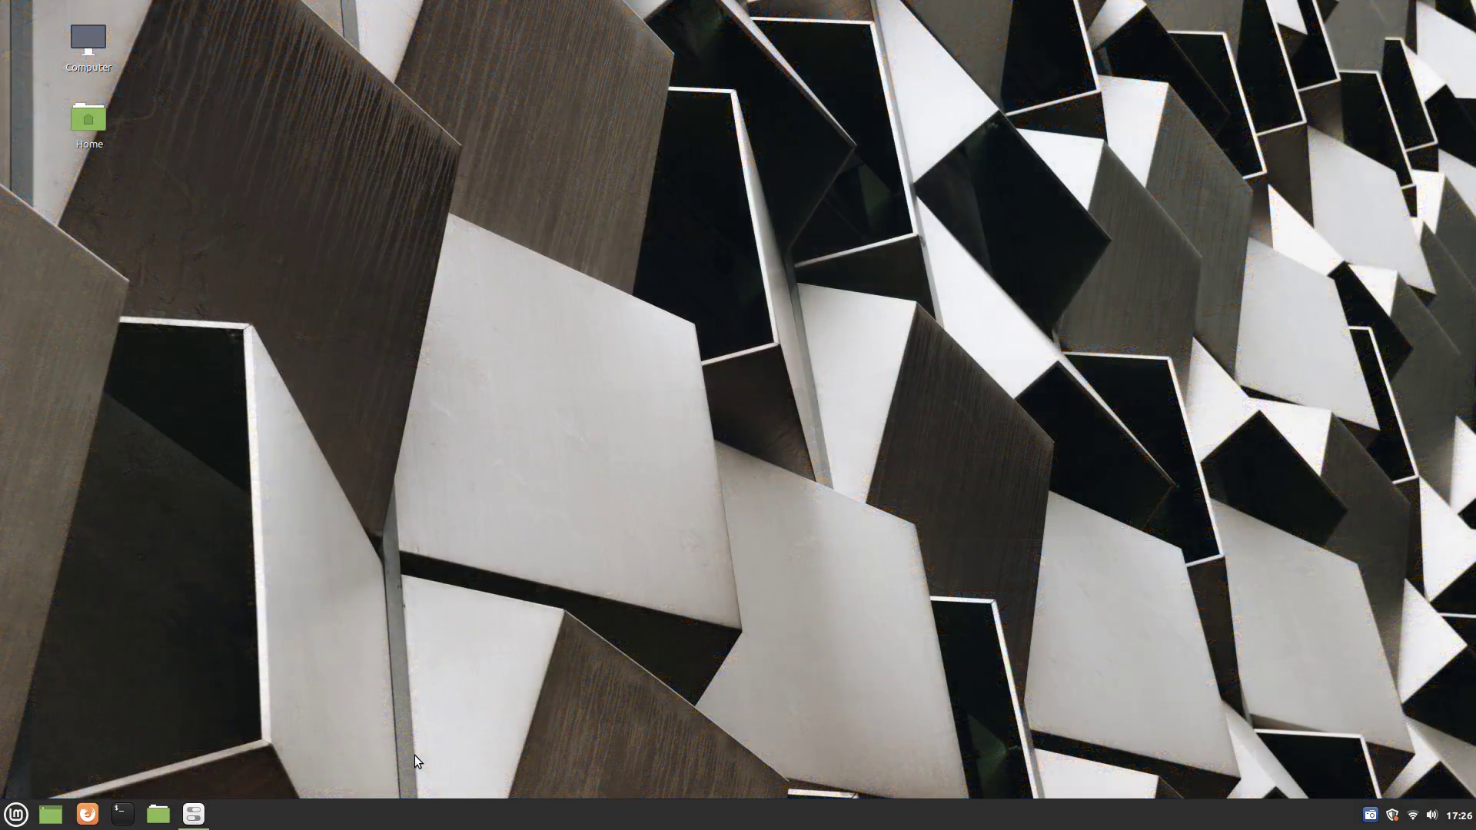
pyautogui.click(1458, 815)
pyautogui.click(1458, 815)
pyautogui.click(15, 813)
pyautogui.click(16, 814)
# Step: Change the background to Small Town, show the bare desktop, and briefly view the main menu over it
pyautogui.click(194, 814)
pyautogui.press('Right')
pyautogui.press('super+d')
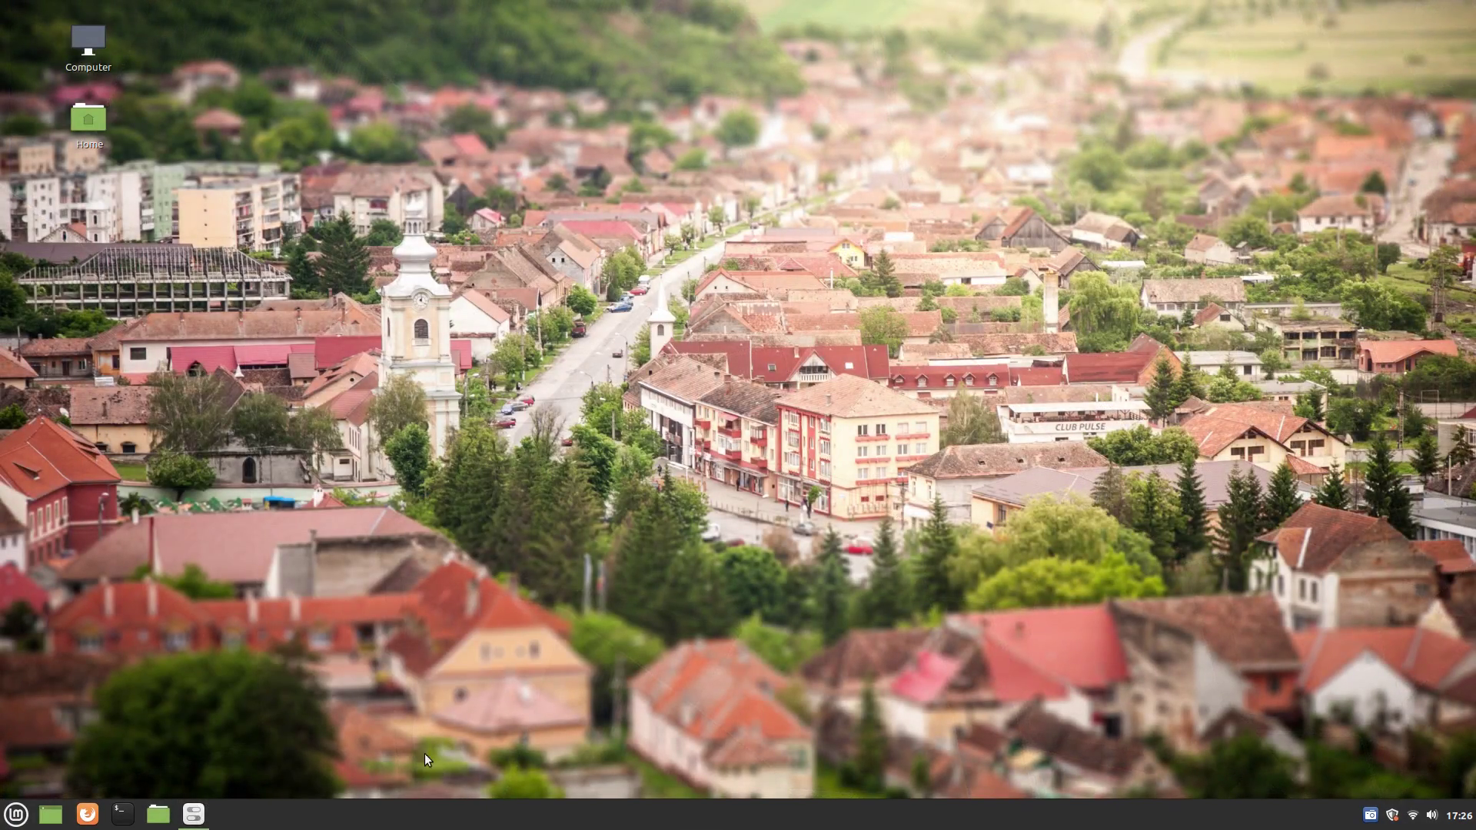
pyautogui.click(16, 814)
pyautogui.click(15, 814)
# Step: Apply the Whitsundays wallpaper, show the bare desktop, and view the main menu and calendar over it
pyautogui.click(185, 826)
pyautogui.click(512, 389)
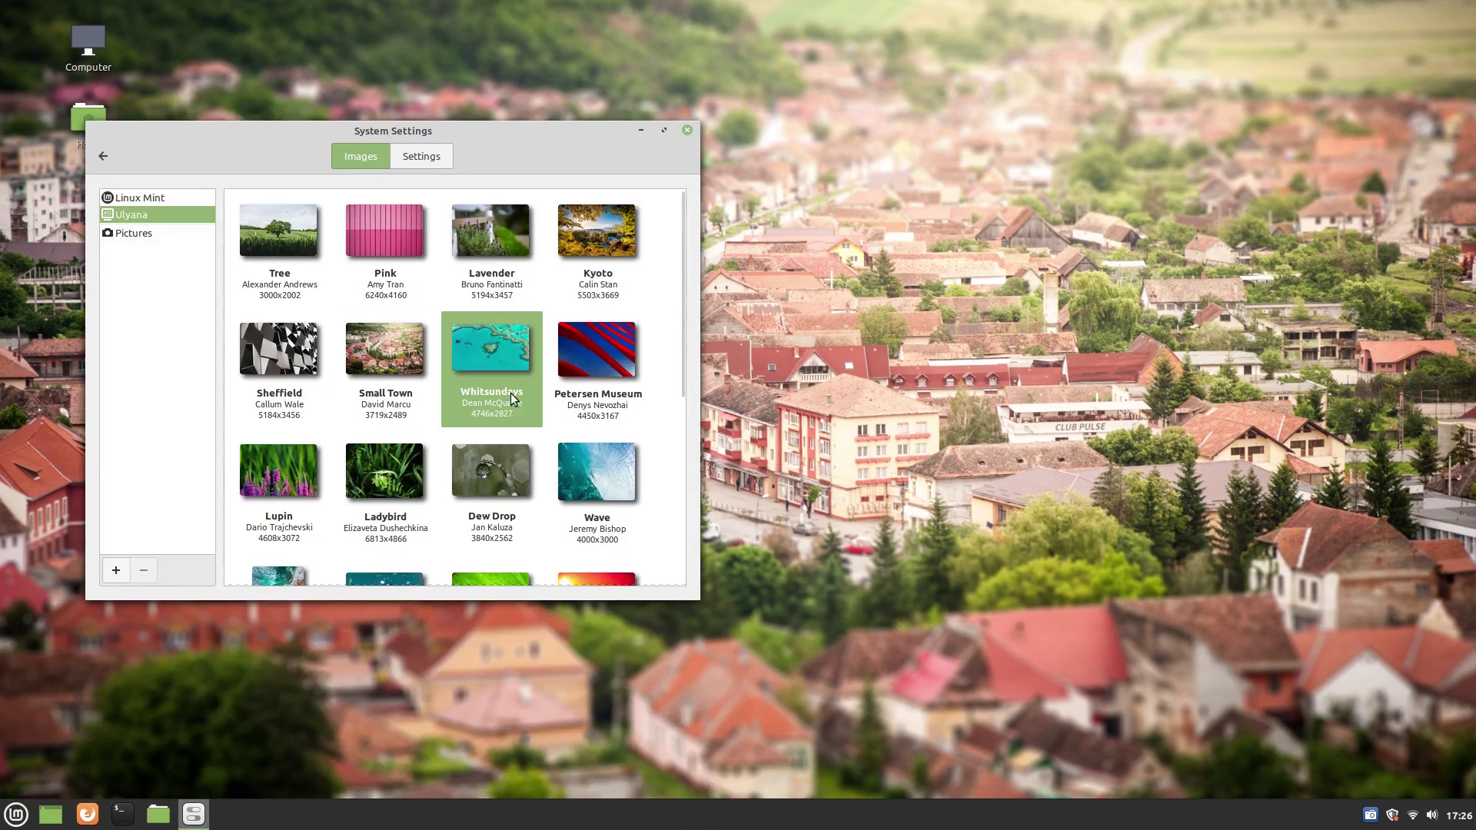
pyautogui.press('super+d')
pyautogui.press('super')
pyautogui.click(1212, 402)
pyautogui.click(1458, 815)
pyautogui.press('Escape')
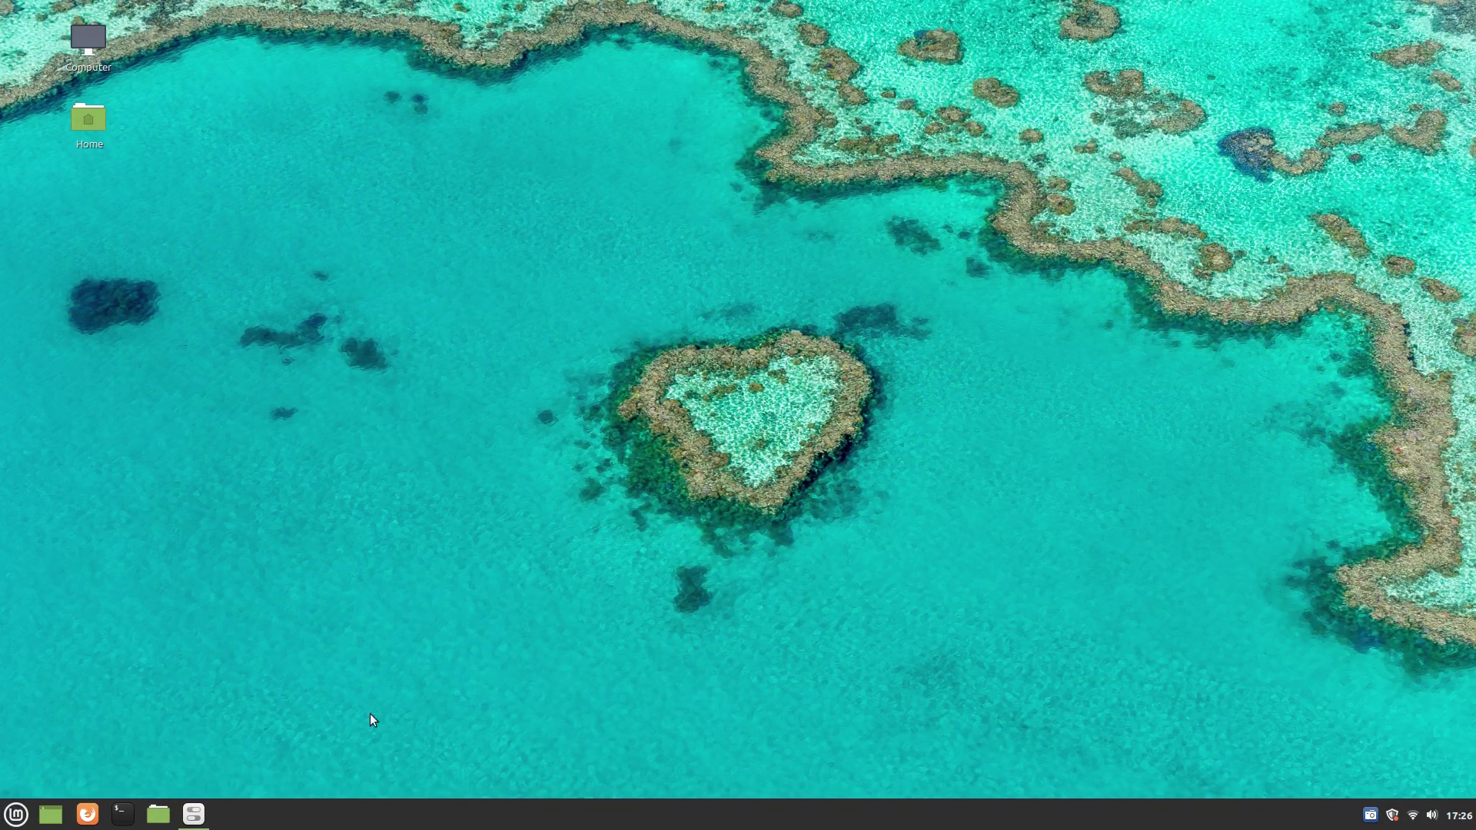
# Step: Set Petersen Museum as the background and minimize System Settings to view it
pyautogui.click(189, 814)
pyautogui.click(615, 388)
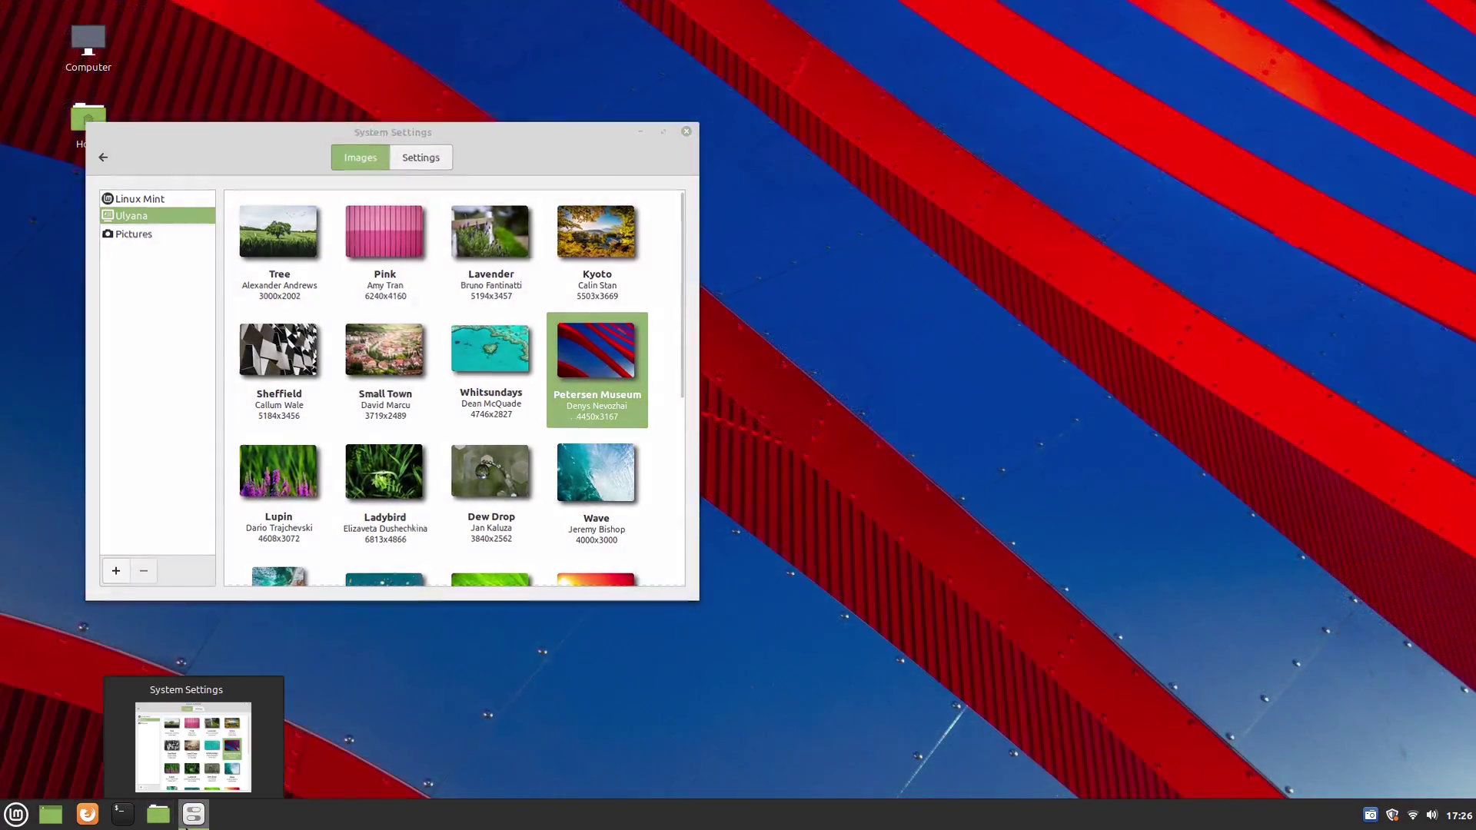
pyautogui.click(187, 827)
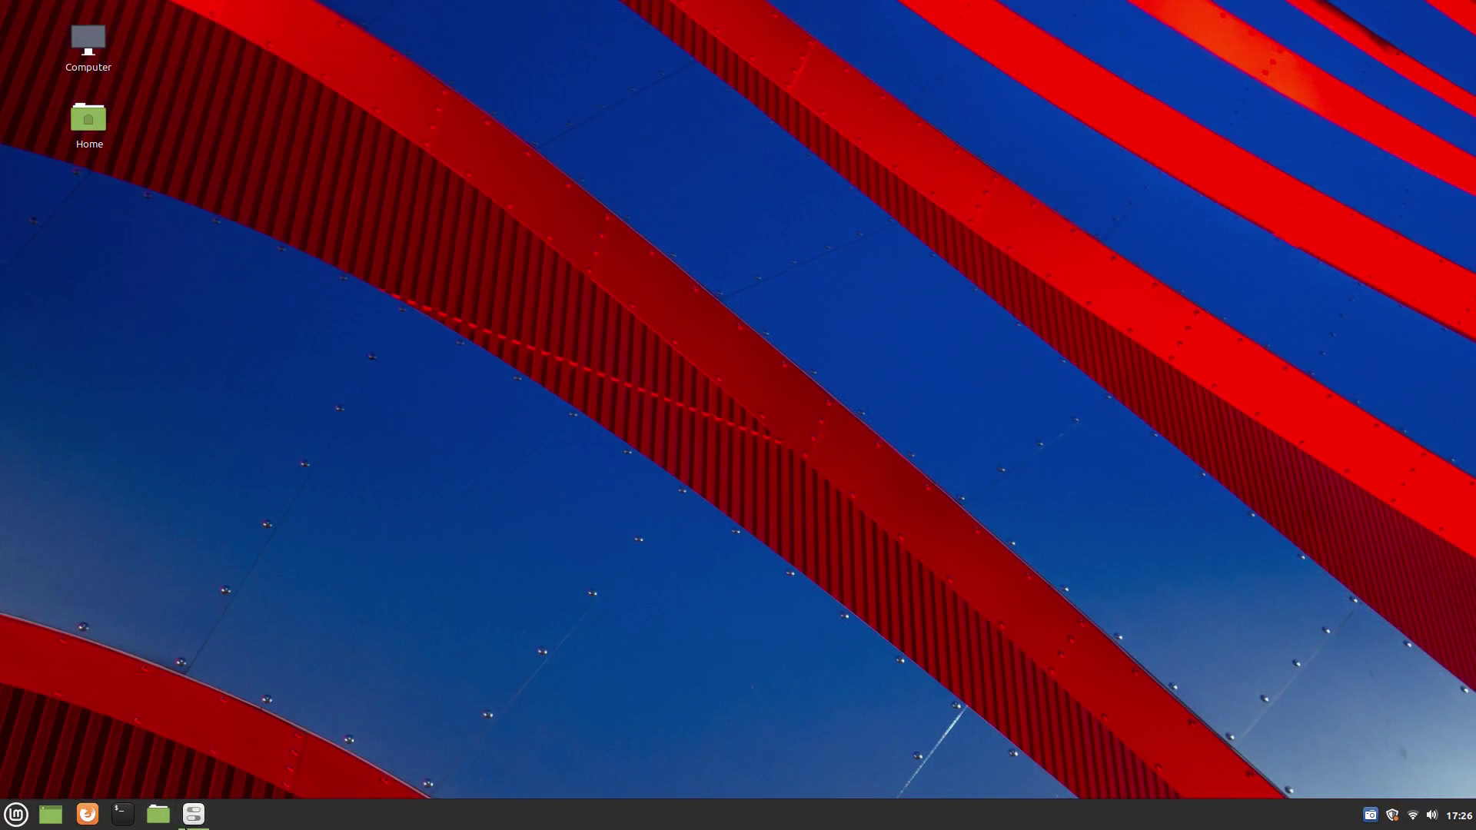
# Step: Try the Ladybird and Lupin wallpapers from further down the Ulyana collection, minimizing System Settings to view each
pyautogui.click(190, 817)
pyautogui.scroll(-5, 364, 408)
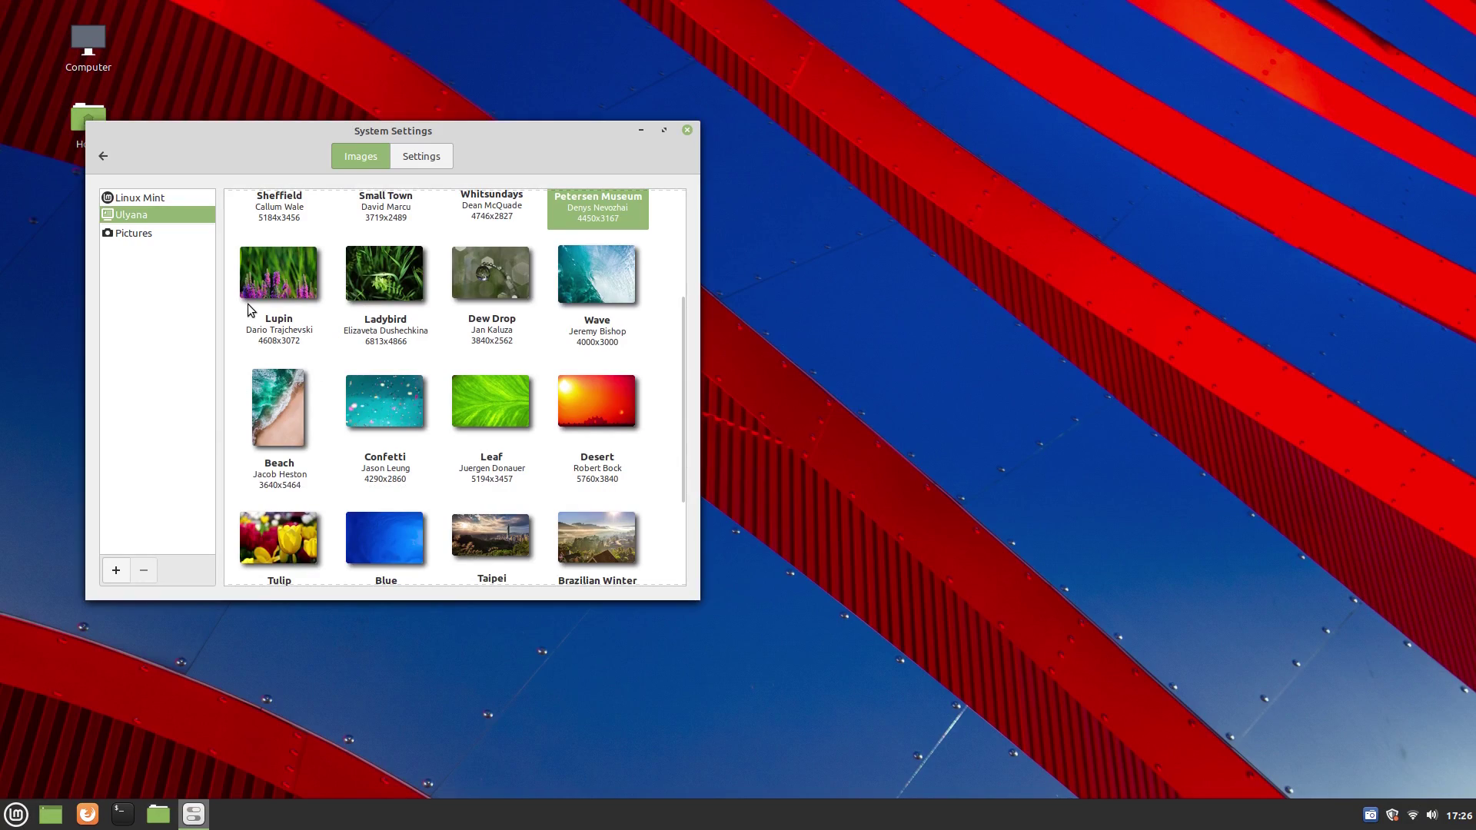
pyautogui.click(377, 293)
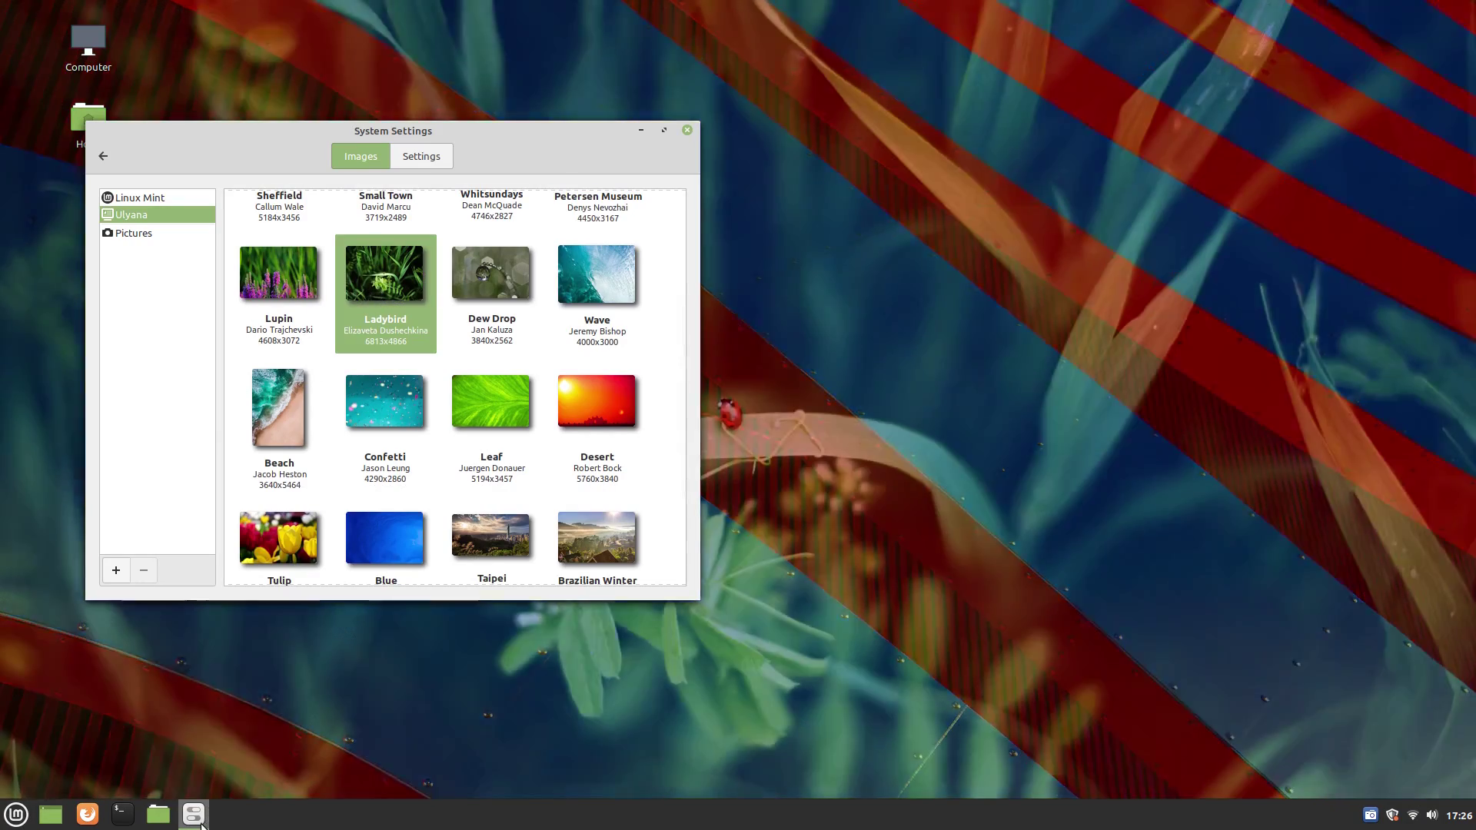
pyautogui.click(198, 821)
pyautogui.click(200, 824)
pyautogui.click(299, 338)
pyautogui.click(192, 824)
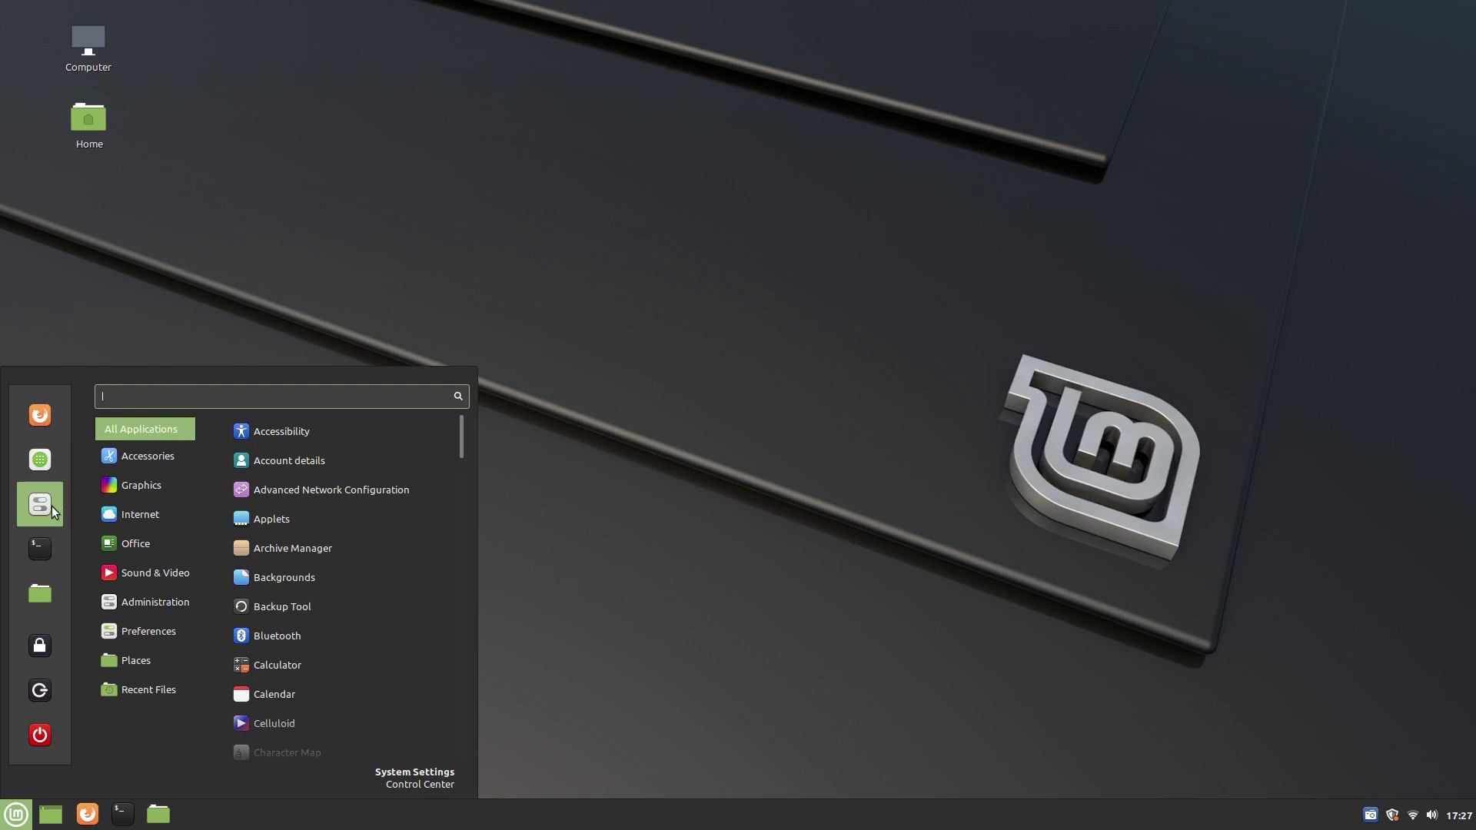
# Step: Open the Effects settings in System Settings and compare minimizing the window with Window effects turned off and back on
pyautogui.click(42, 505)
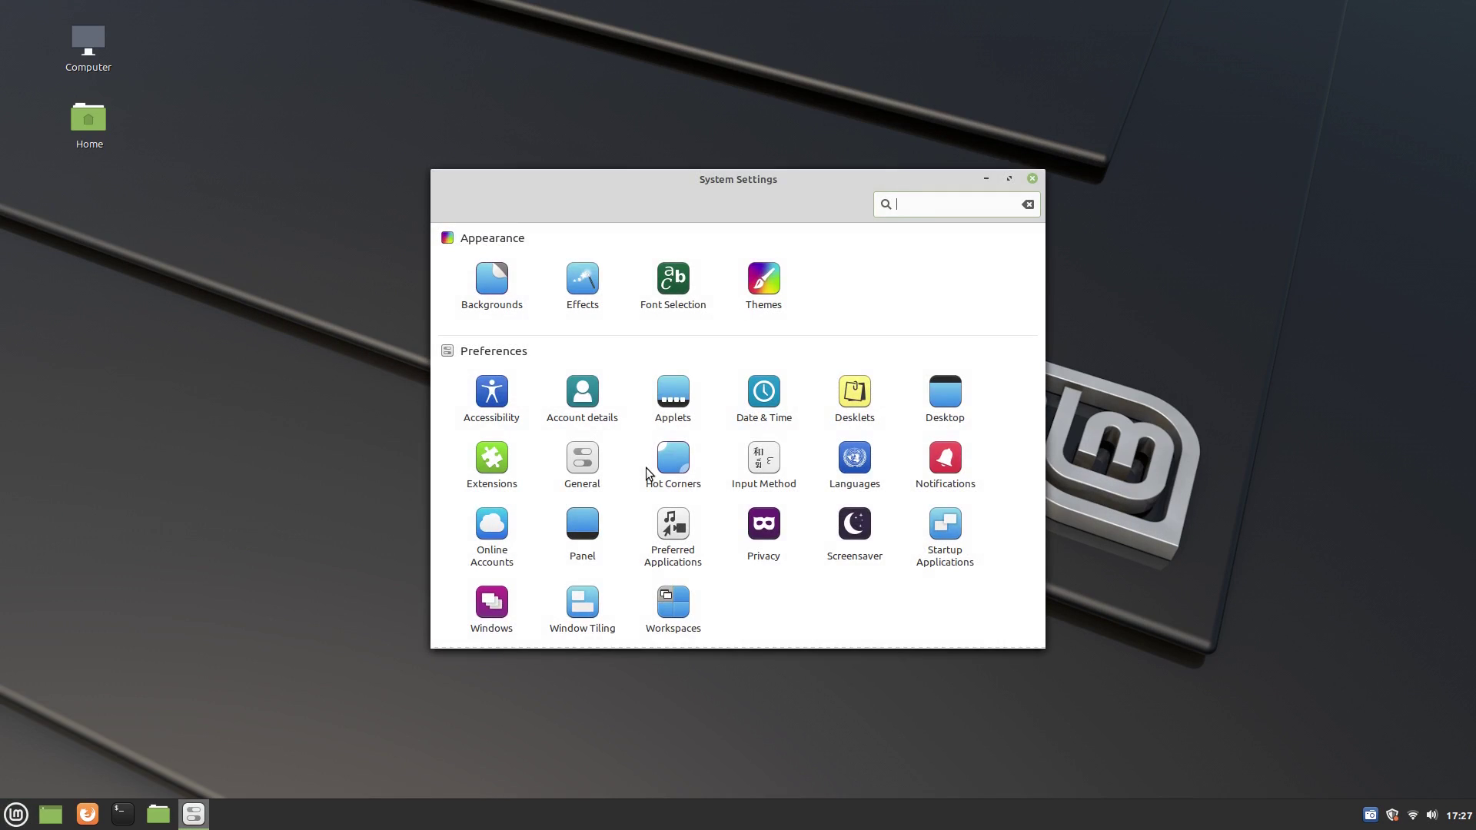
pyautogui.click(592, 296)
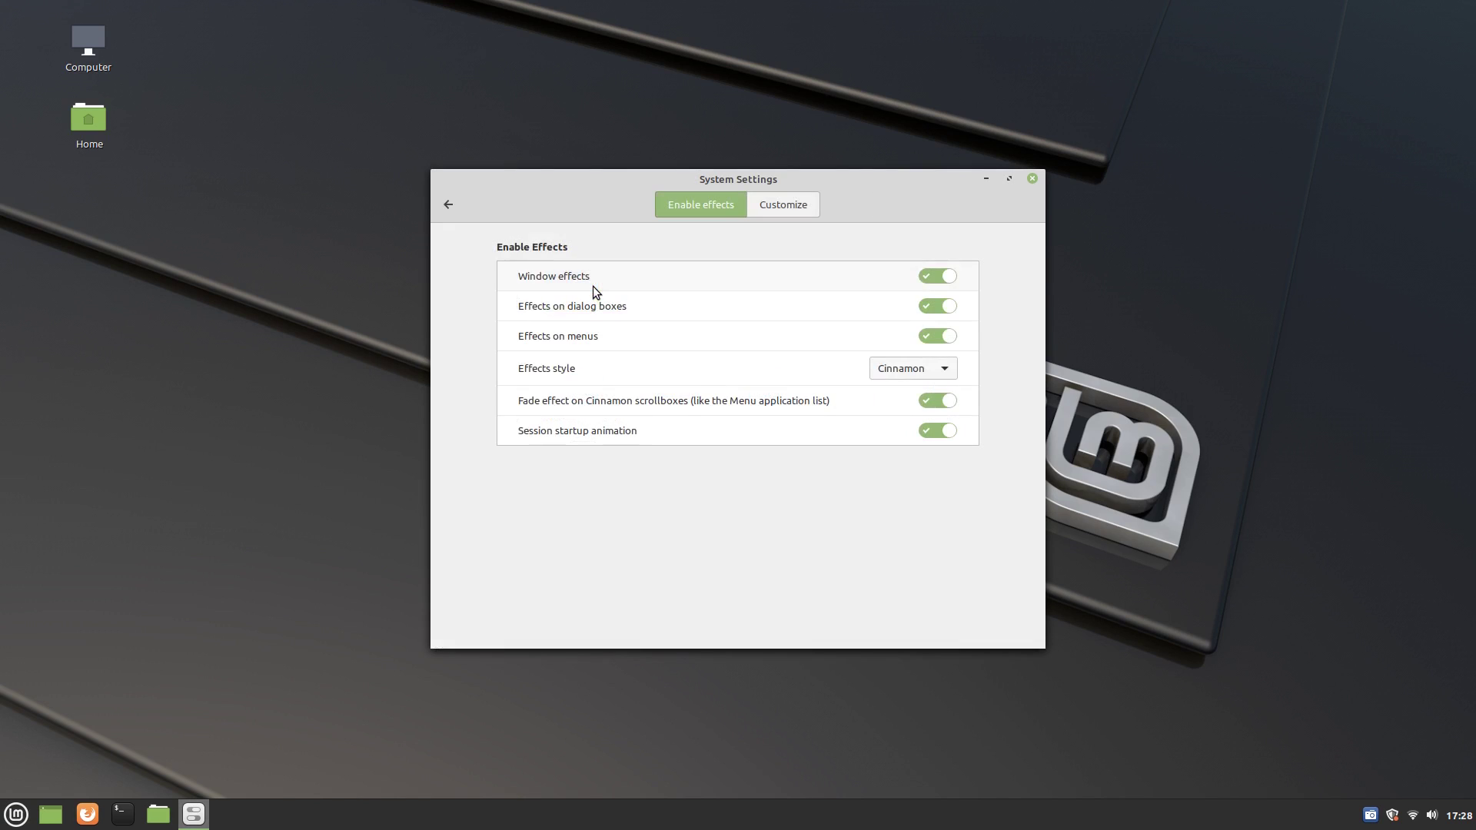
pyautogui.click(935, 281)
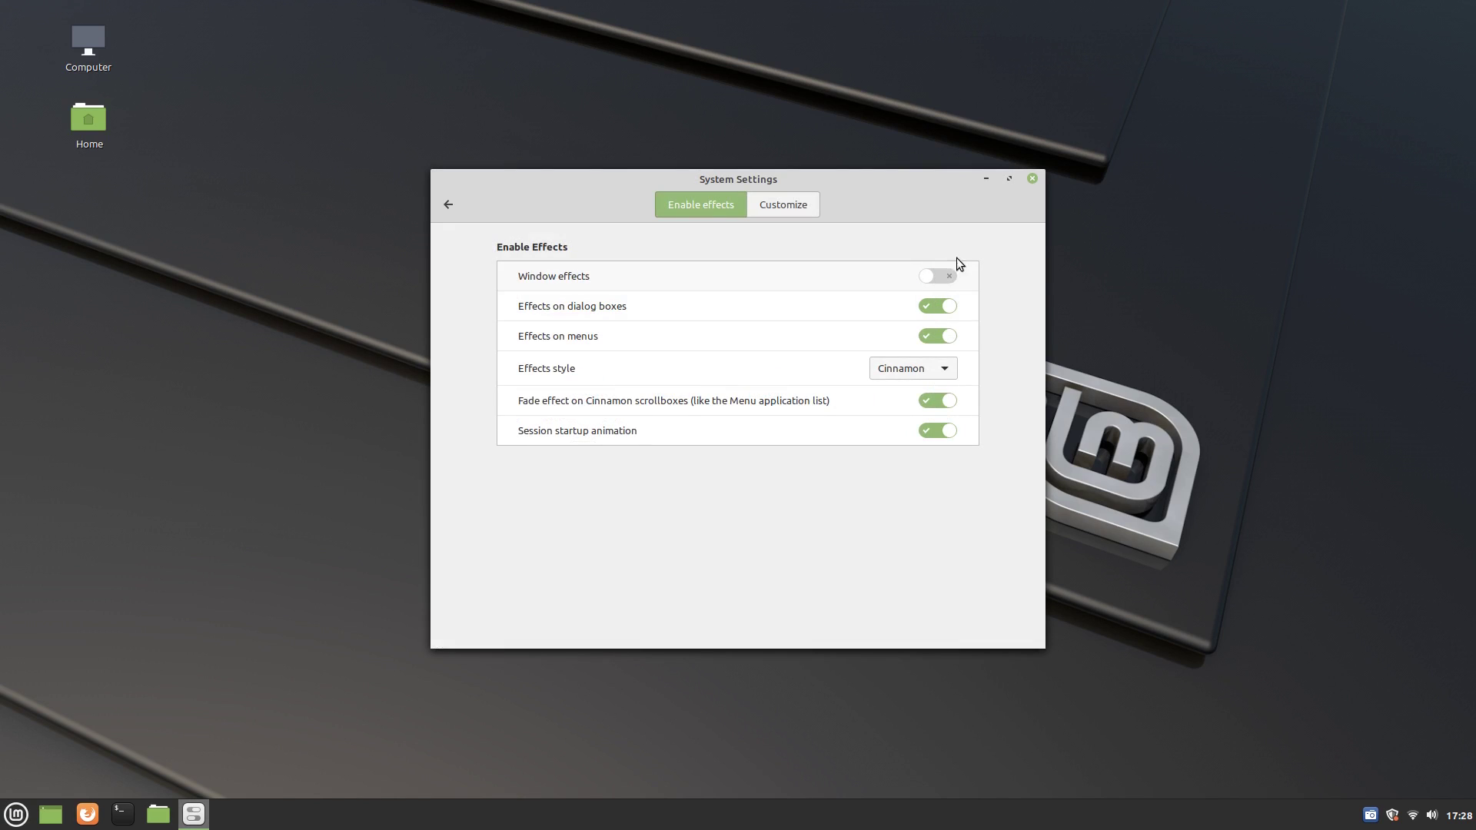
pyautogui.click(987, 182)
pyautogui.click(932, 278)
pyautogui.click(192, 818)
pyautogui.click(192, 818)
# Step: Turn on Customize settings for effects, review the per-action options, turn it off again, and return to the settings overview
pyautogui.click(781, 207)
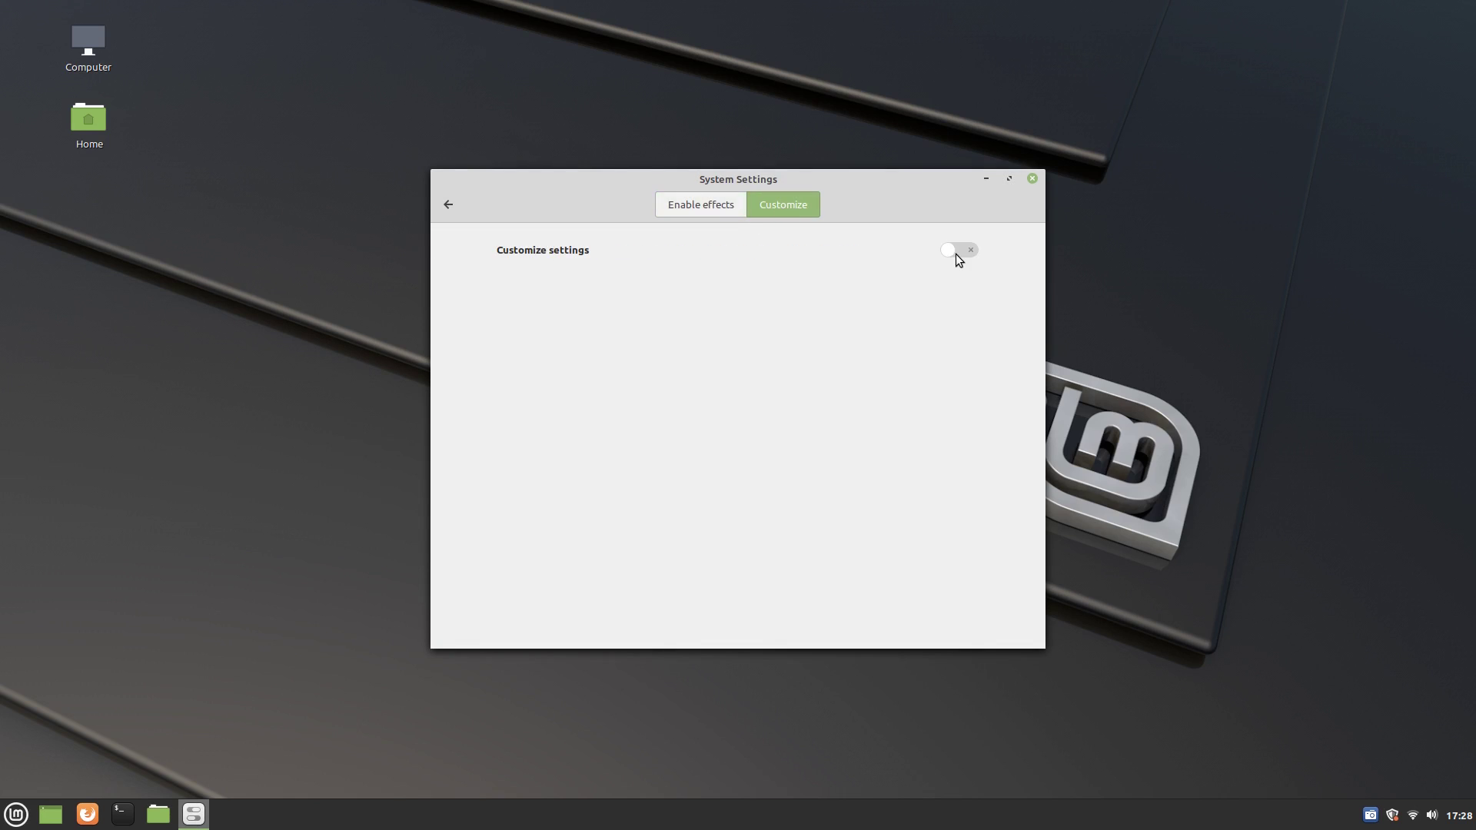
pyautogui.click(956, 254)
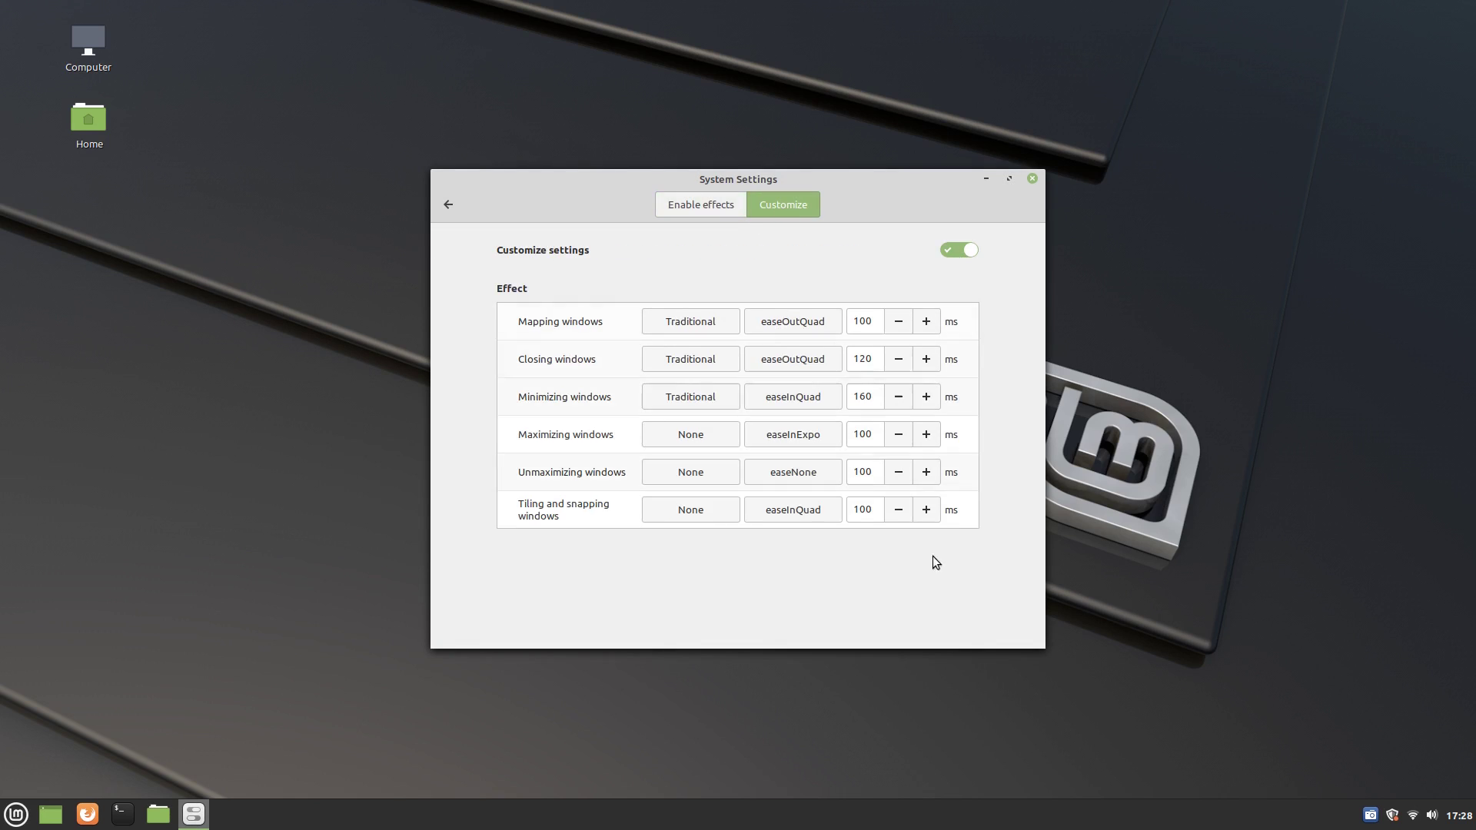
pyautogui.click(961, 252)
pyautogui.click(448, 204)
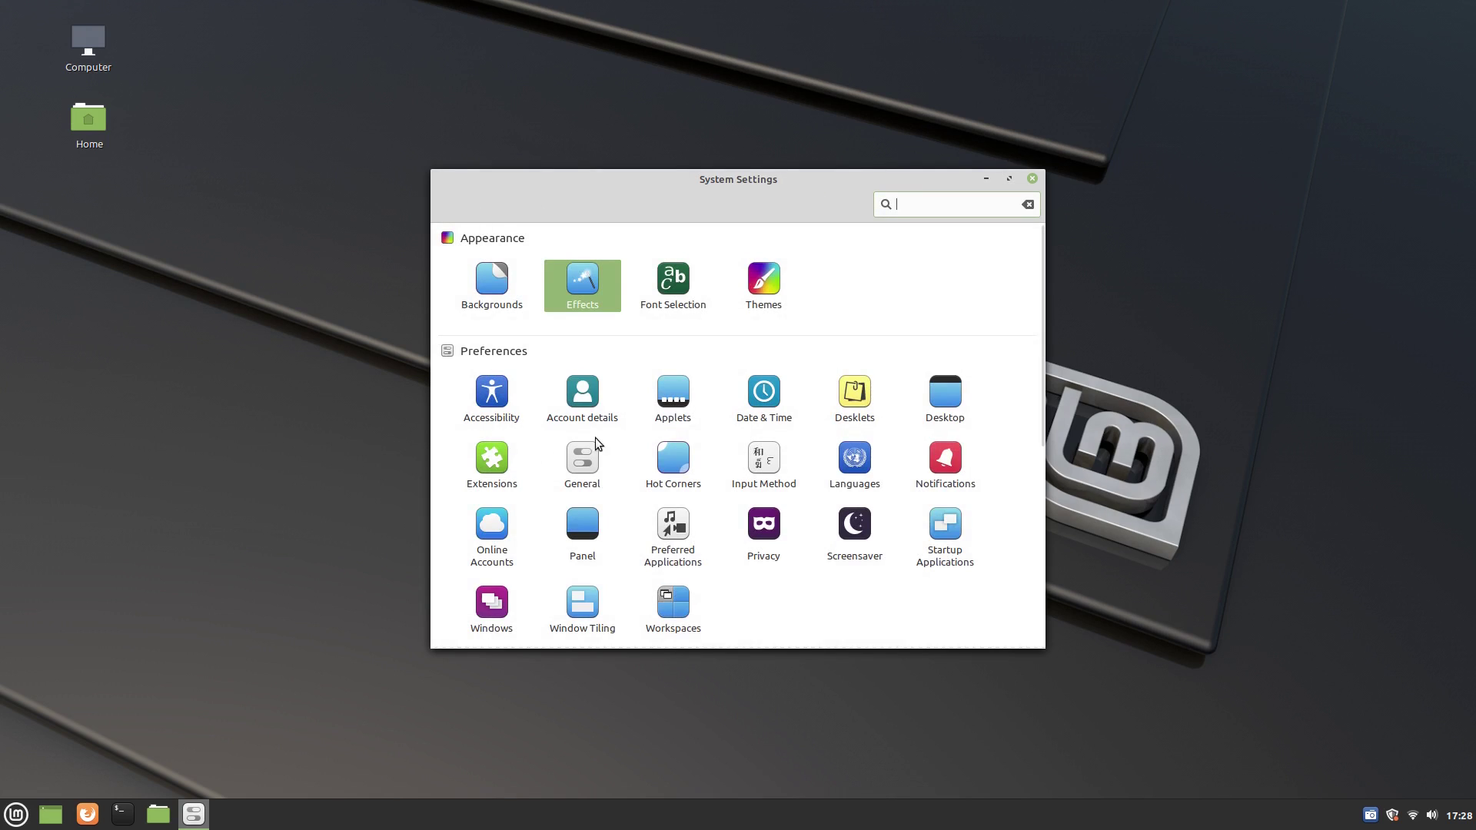
# Step: View the Font Selection settings and browse the theme choices for desktop, mouse pointer, controls, icons and window borders
pyautogui.click(683, 286)
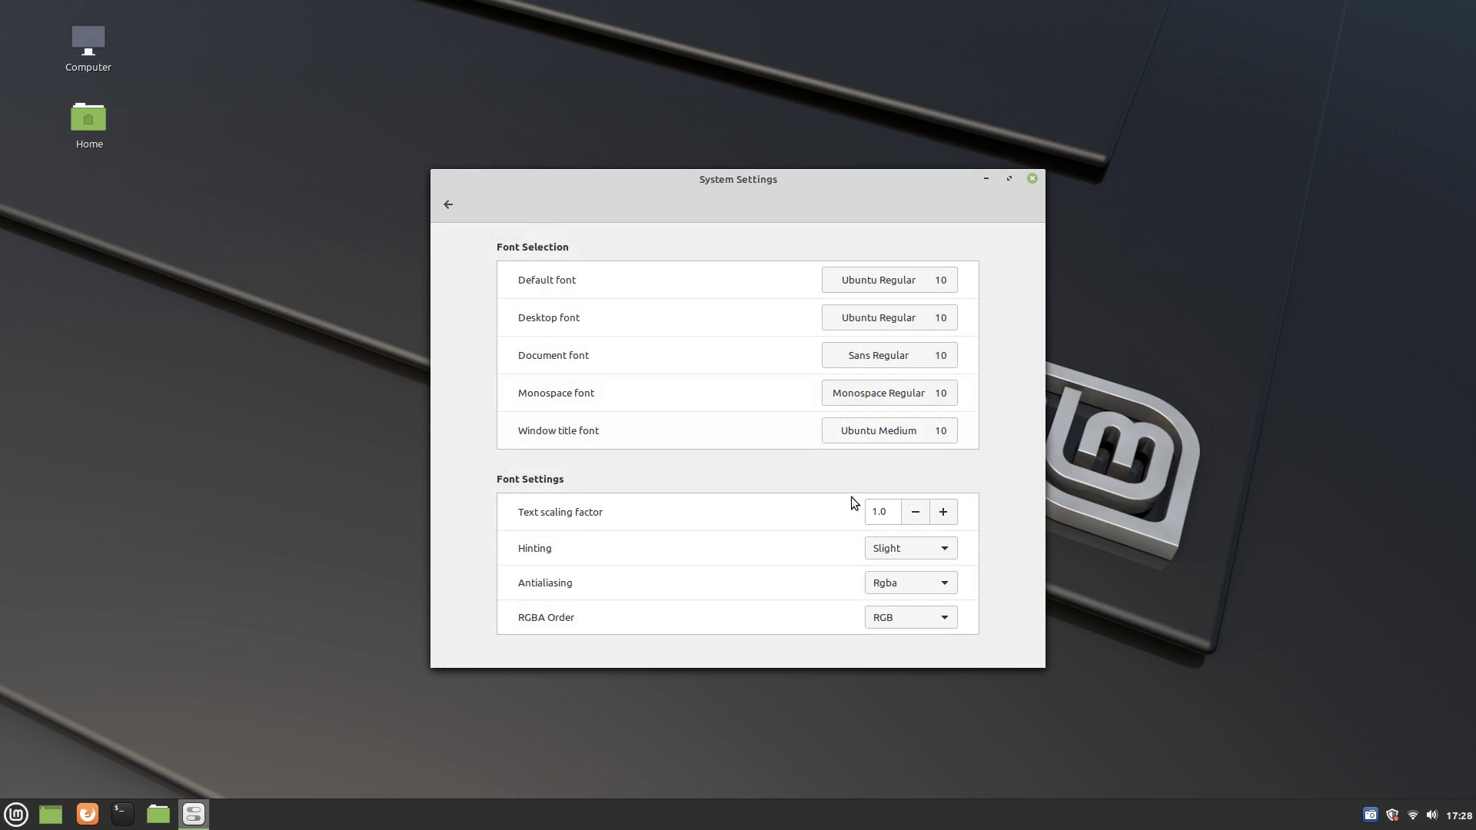
pyautogui.click(450, 212)
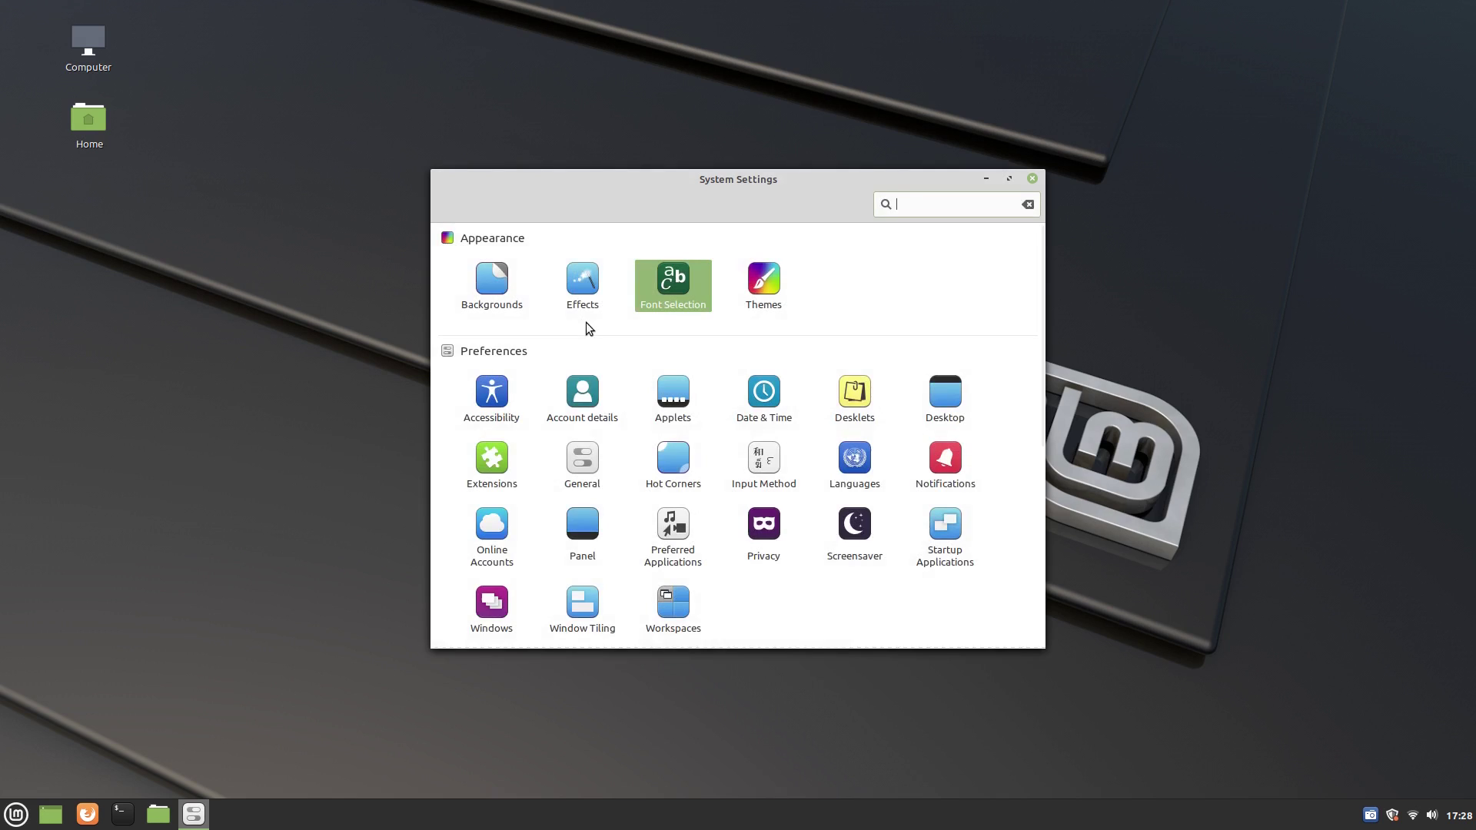
pyautogui.click(742, 288)
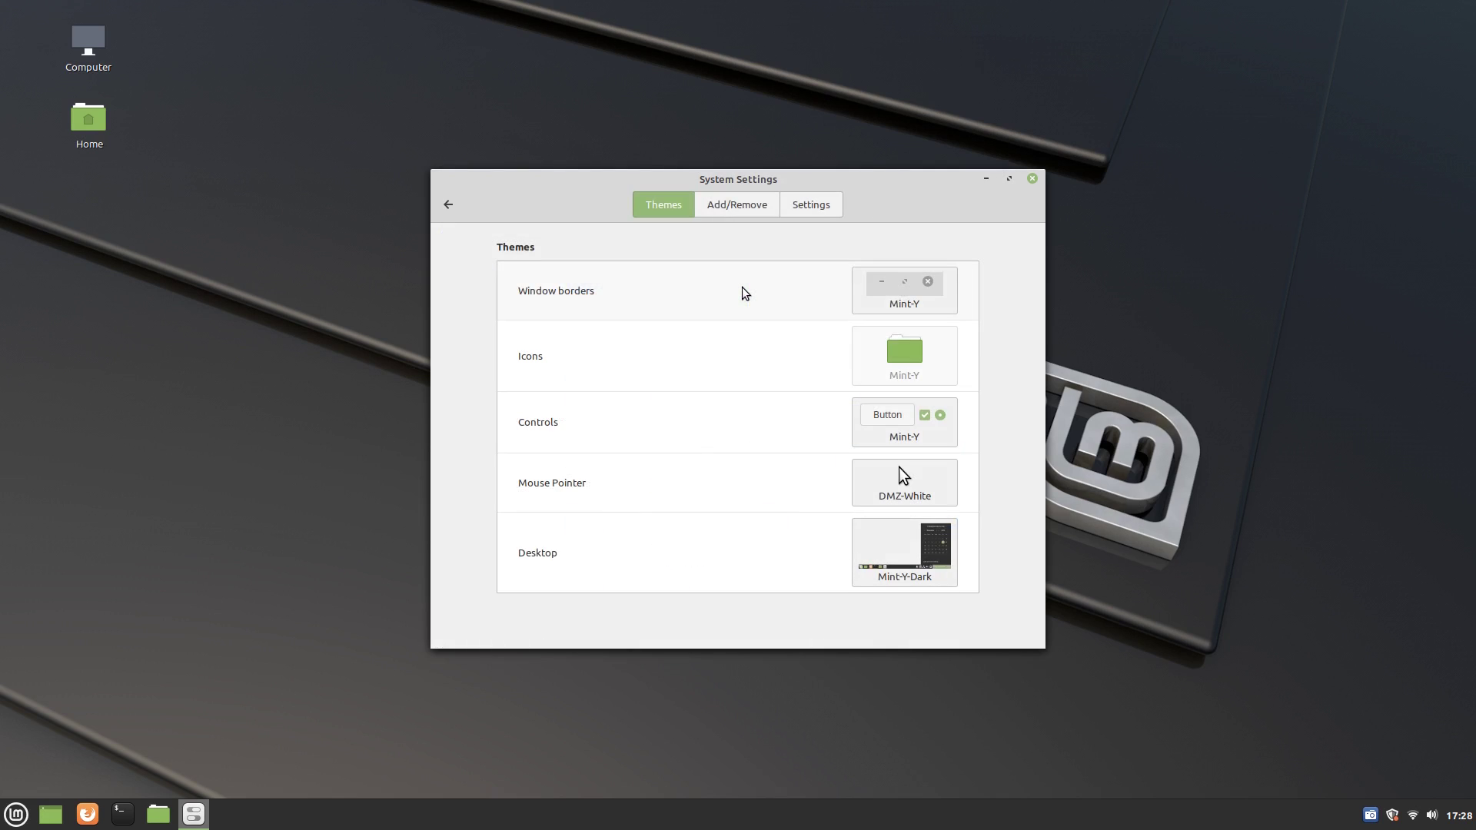
pyautogui.click(866, 543)
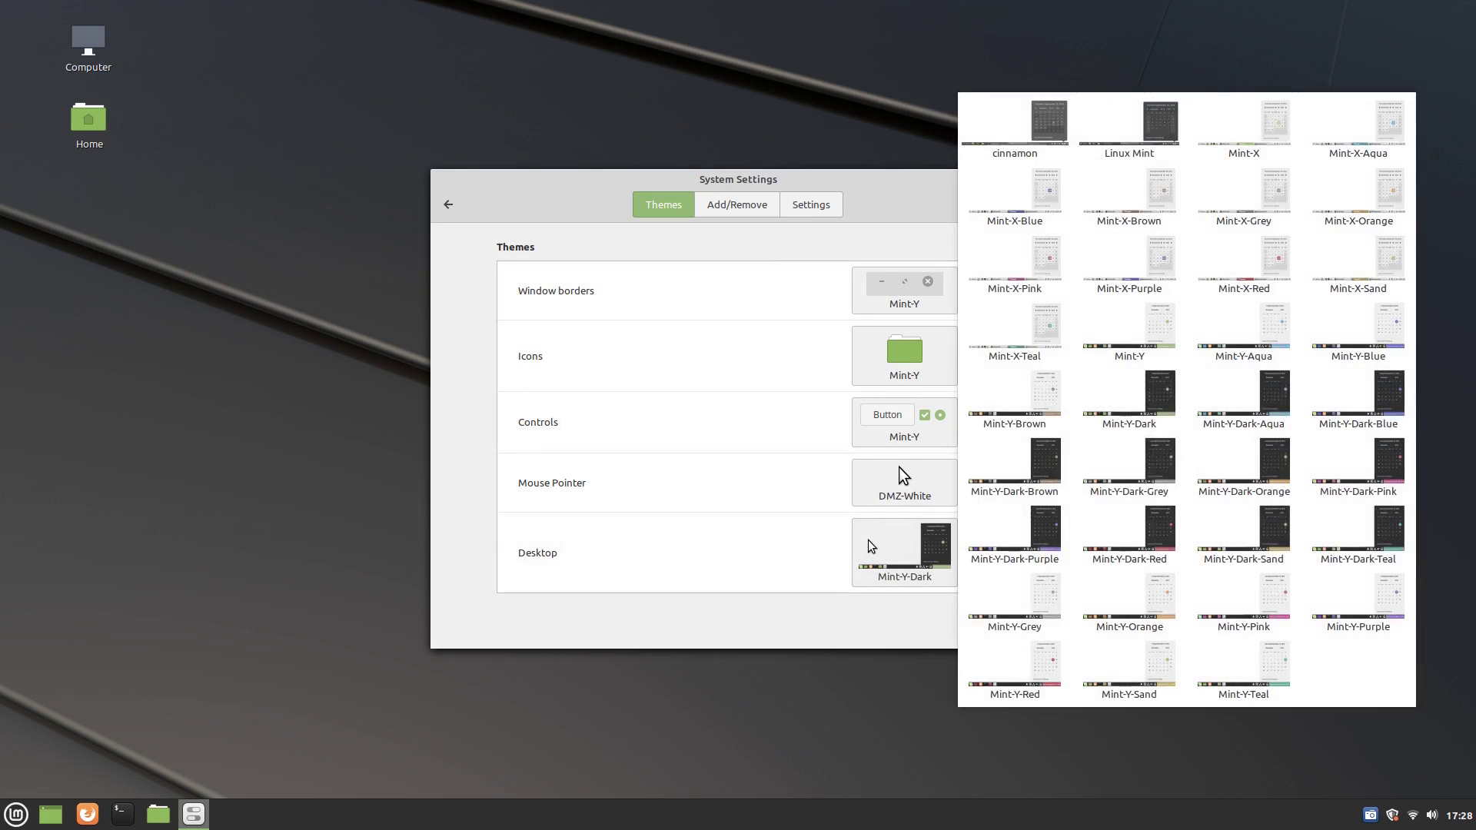
pyautogui.click(888, 493)
pyautogui.click(888, 442)
pyautogui.click(899, 361)
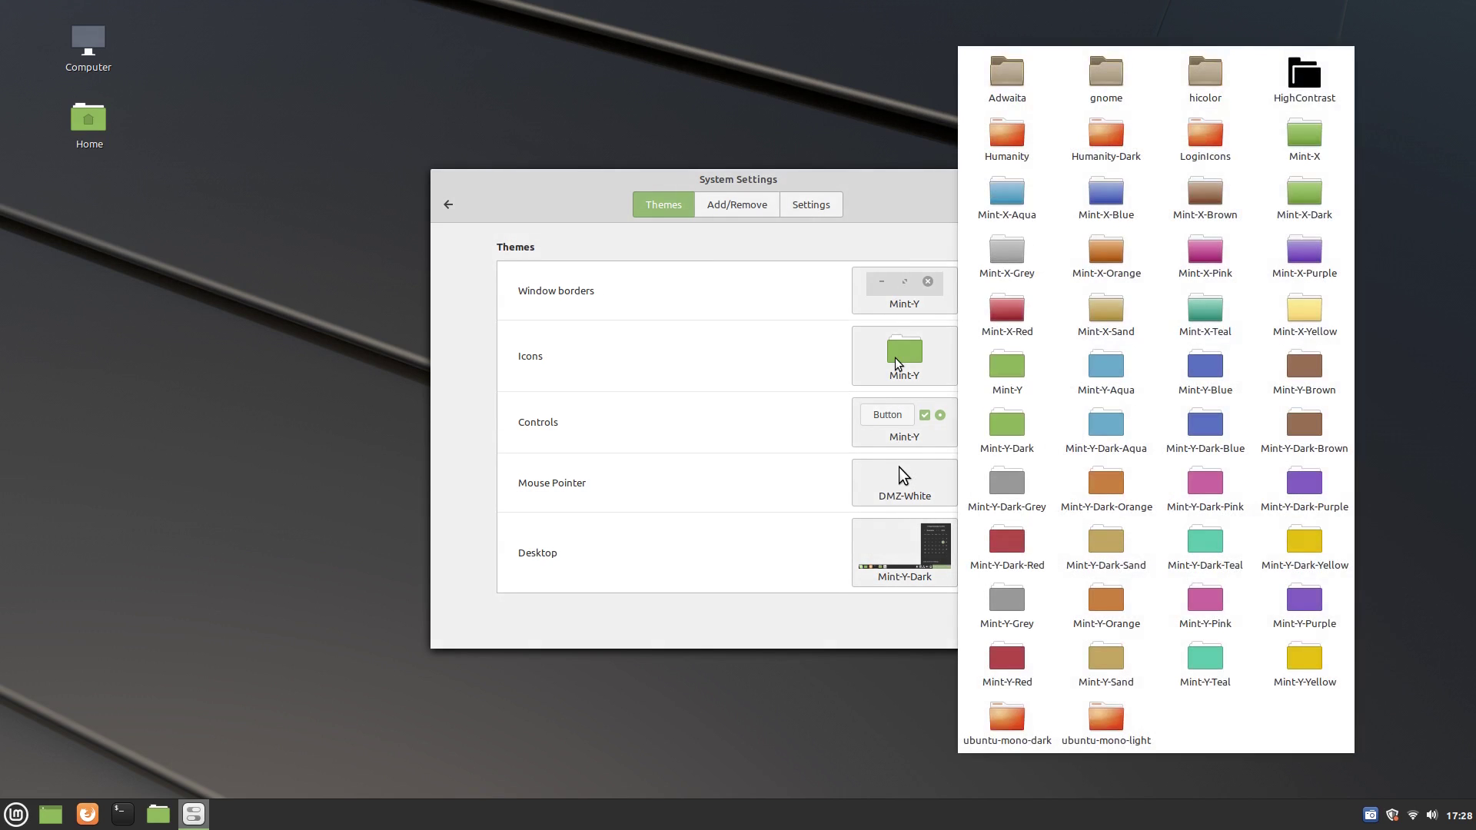
pyautogui.click(919, 307)
pyautogui.click(918, 308)
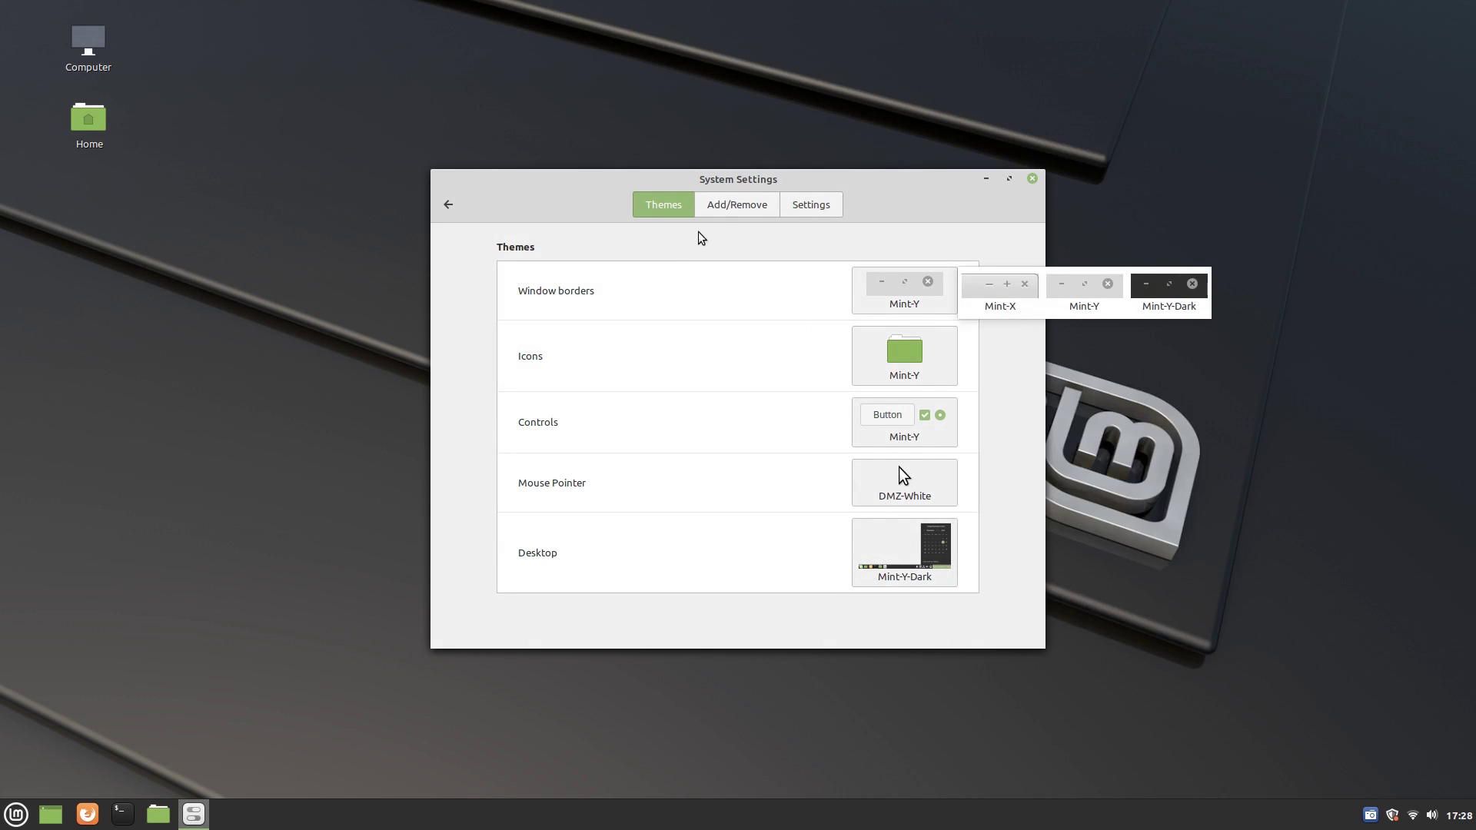
# Step: View the Add/Remove and Settings pages of Themes, and return to the settings overview
pyautogui.click(726, 216)
pyautogui.click(744, 206)
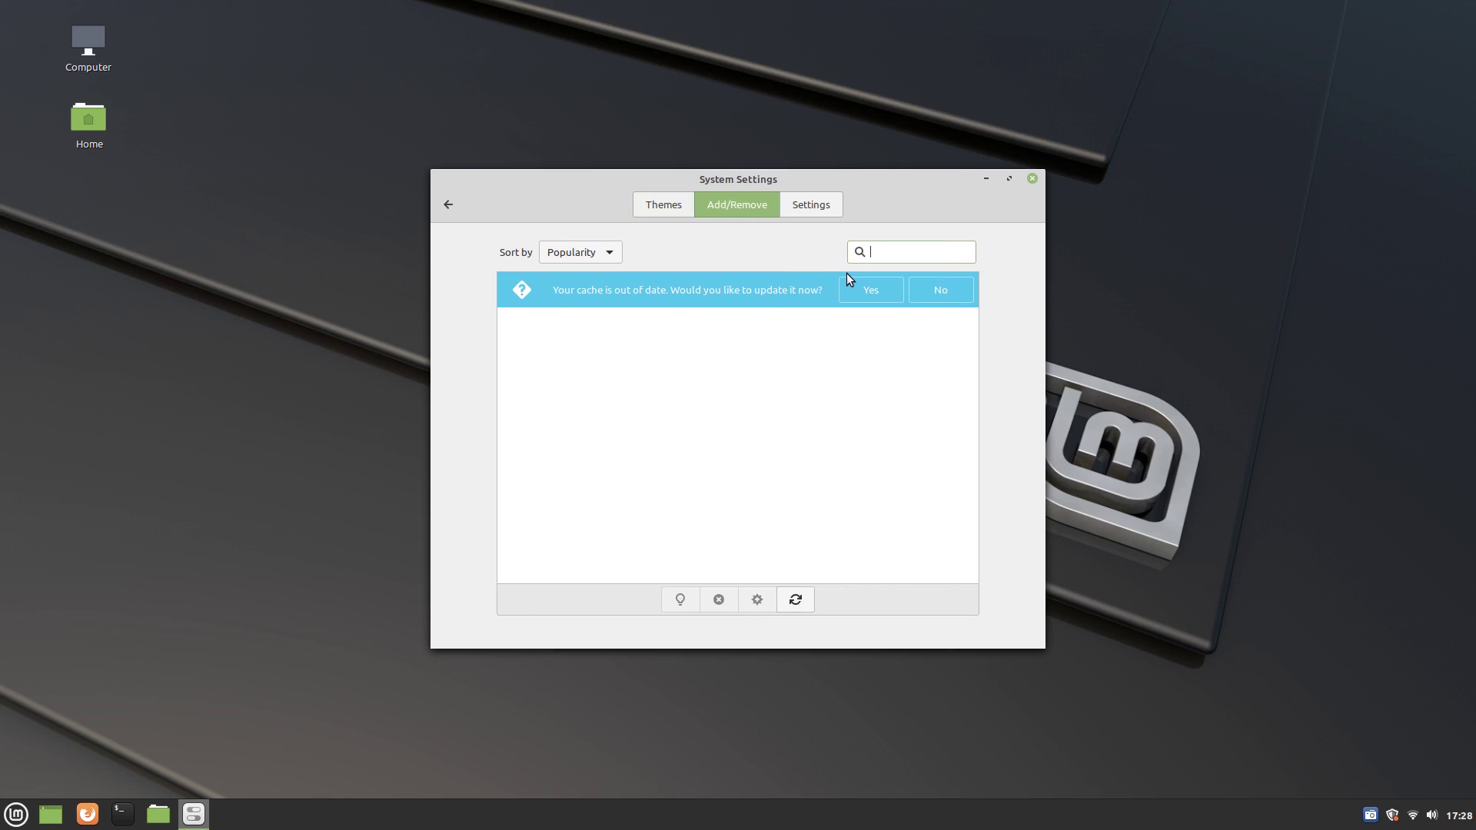
pyautogui.click(810, 205)
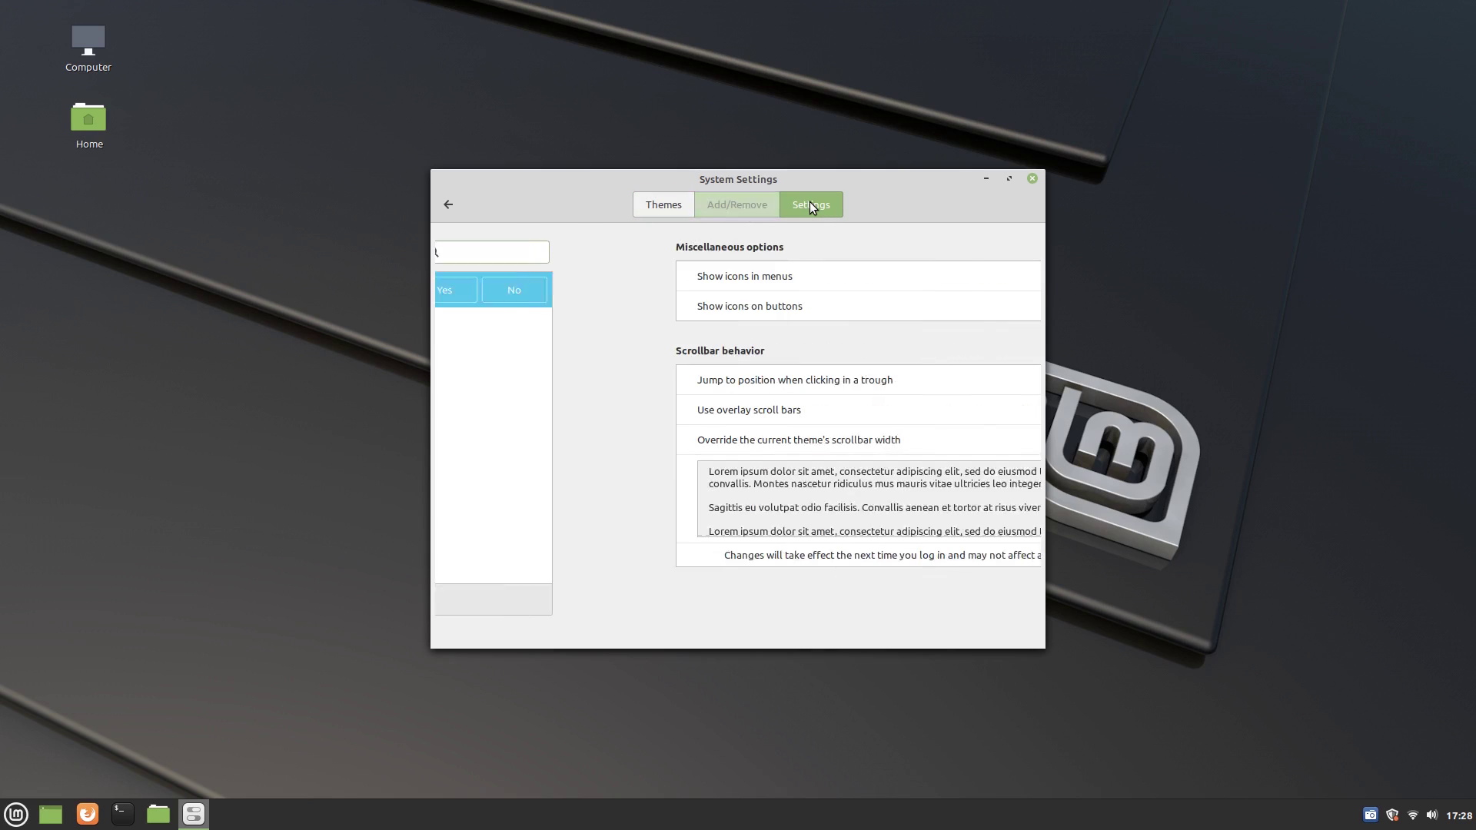
pyautogui.click(728, 212)
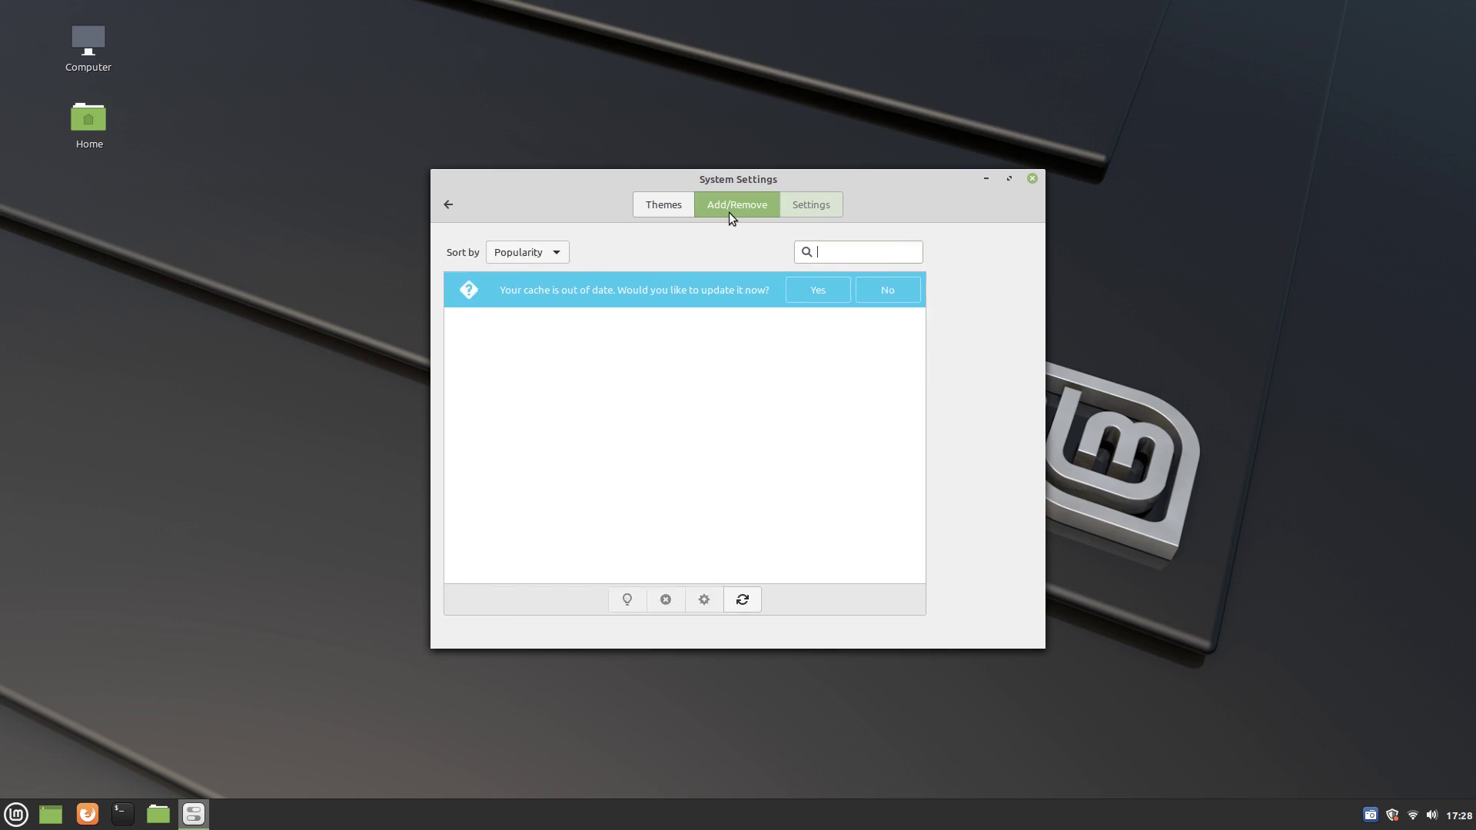
pyautogui.click(677, 206)
pyautogui.click(455, 213)
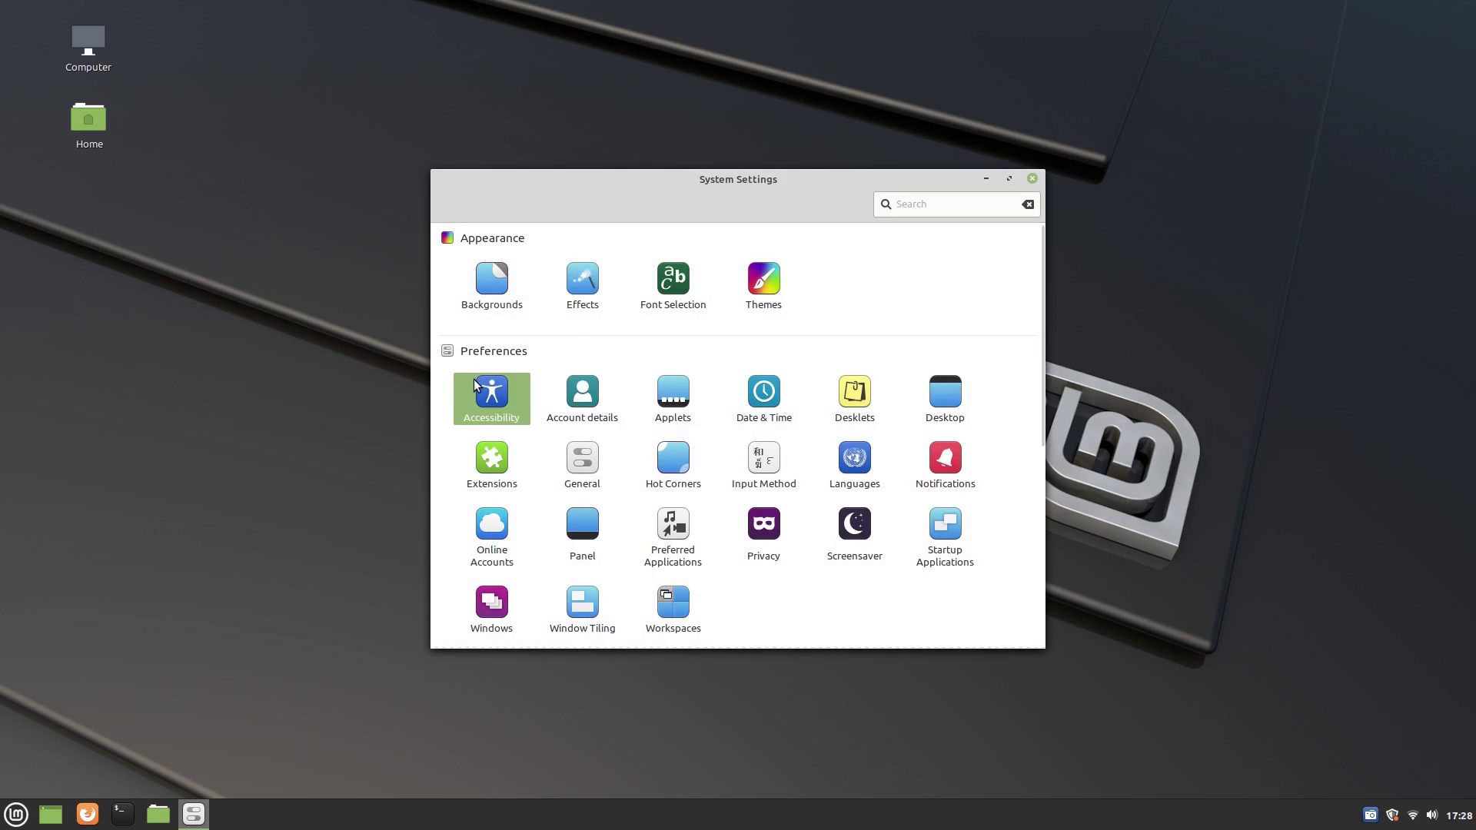
# Step: Look through the Accessibility pages for visual, keyboard, typing assistance and mouse options, and return to the settings overview
pyautogui.click(474, 379)
pyautogui.click(689, 210)
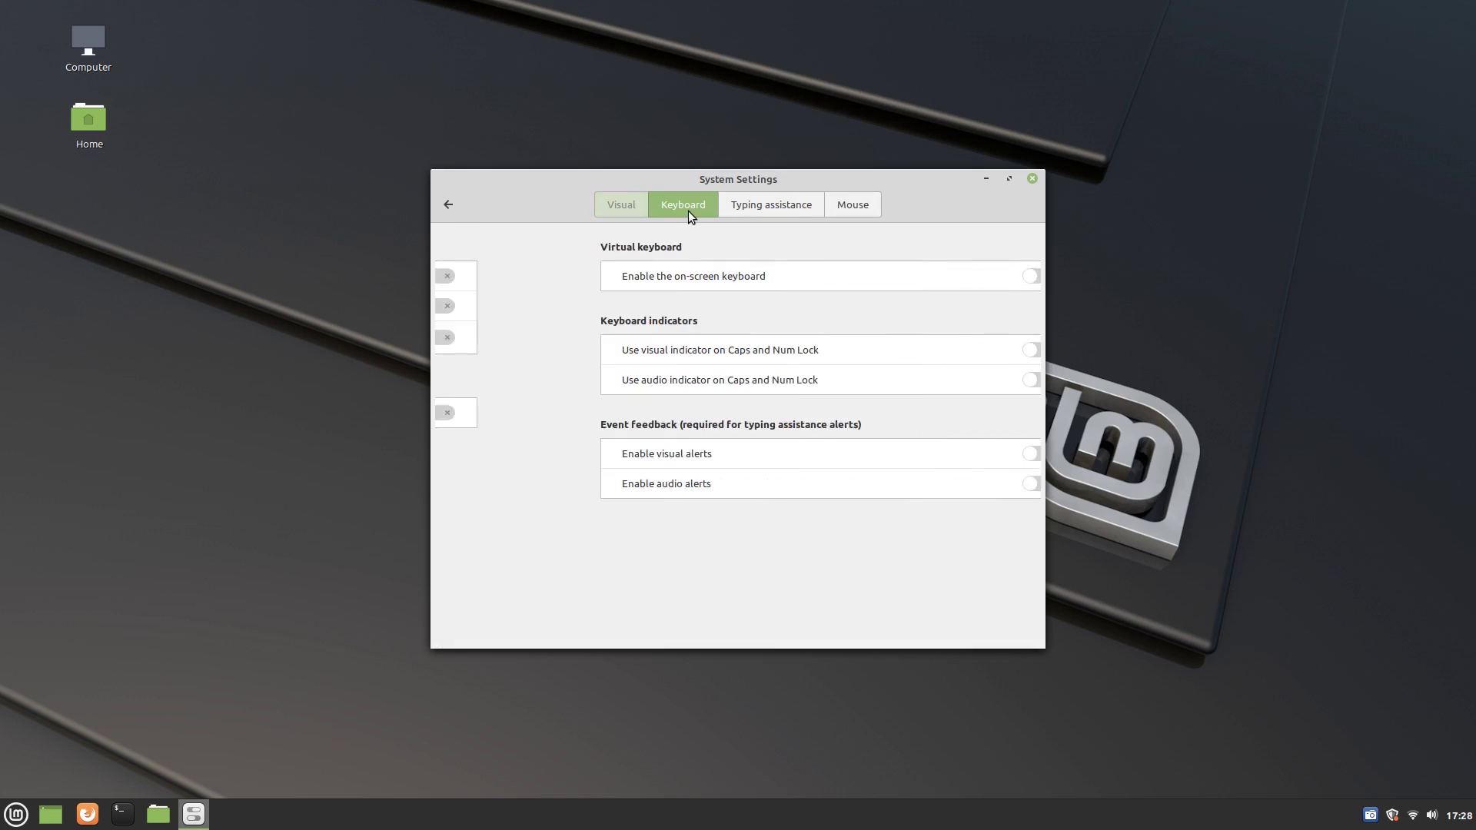
pyautogui.click(813, 206)
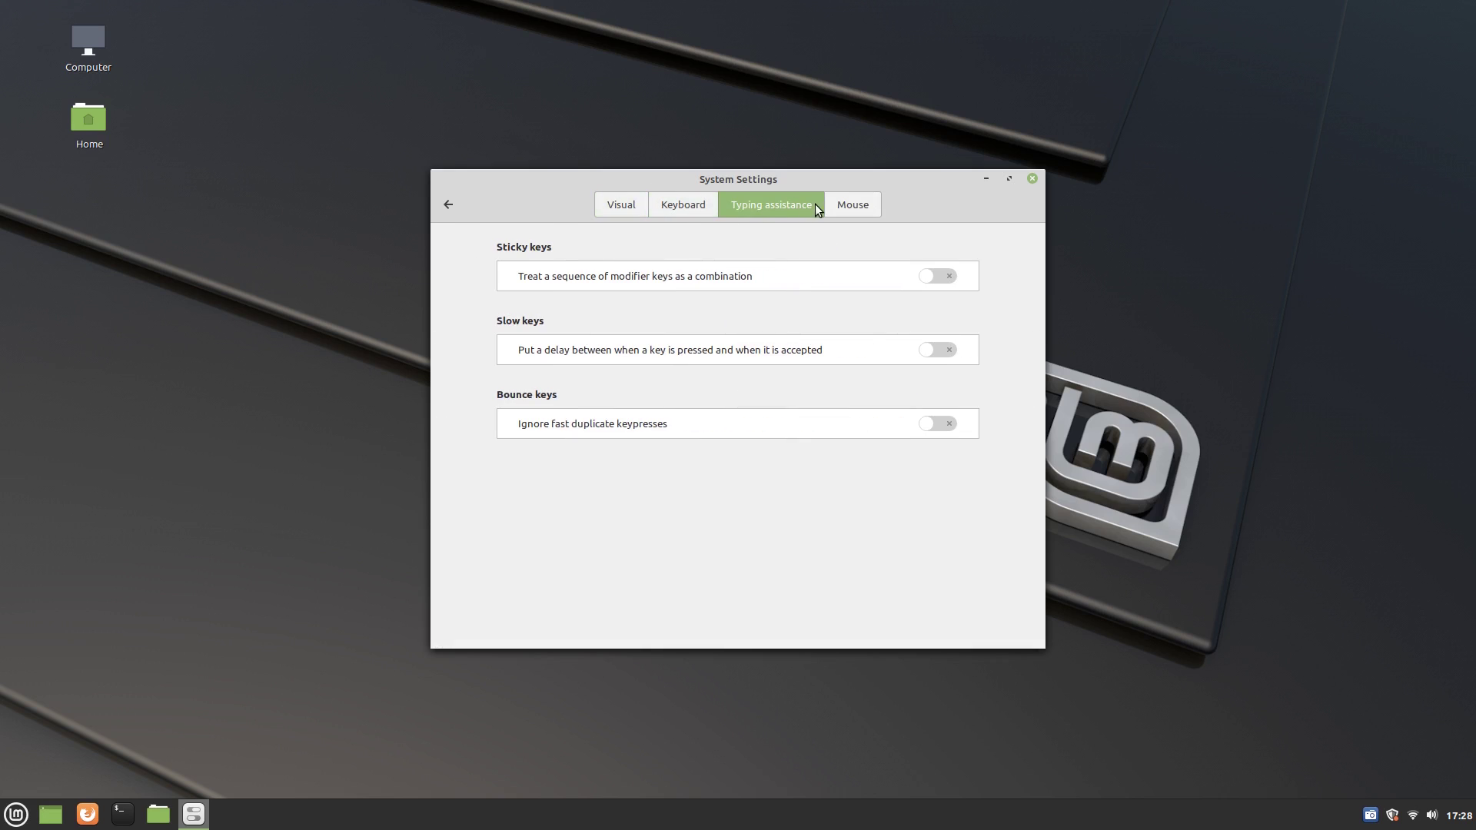
pyautogui.click(858, 209)
pyautogui.click(700, 212)
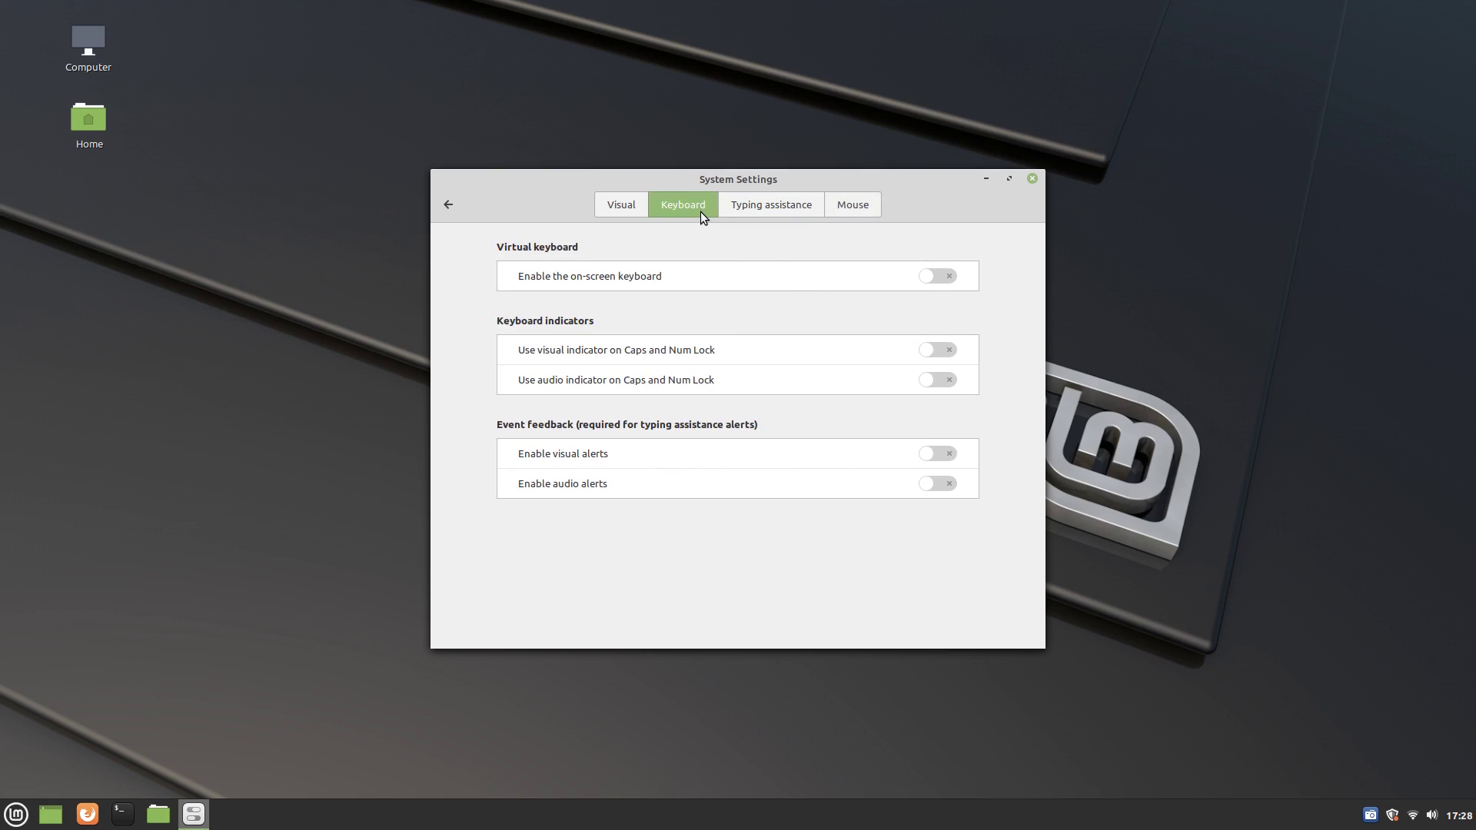
pyautogui.click(450, 205)
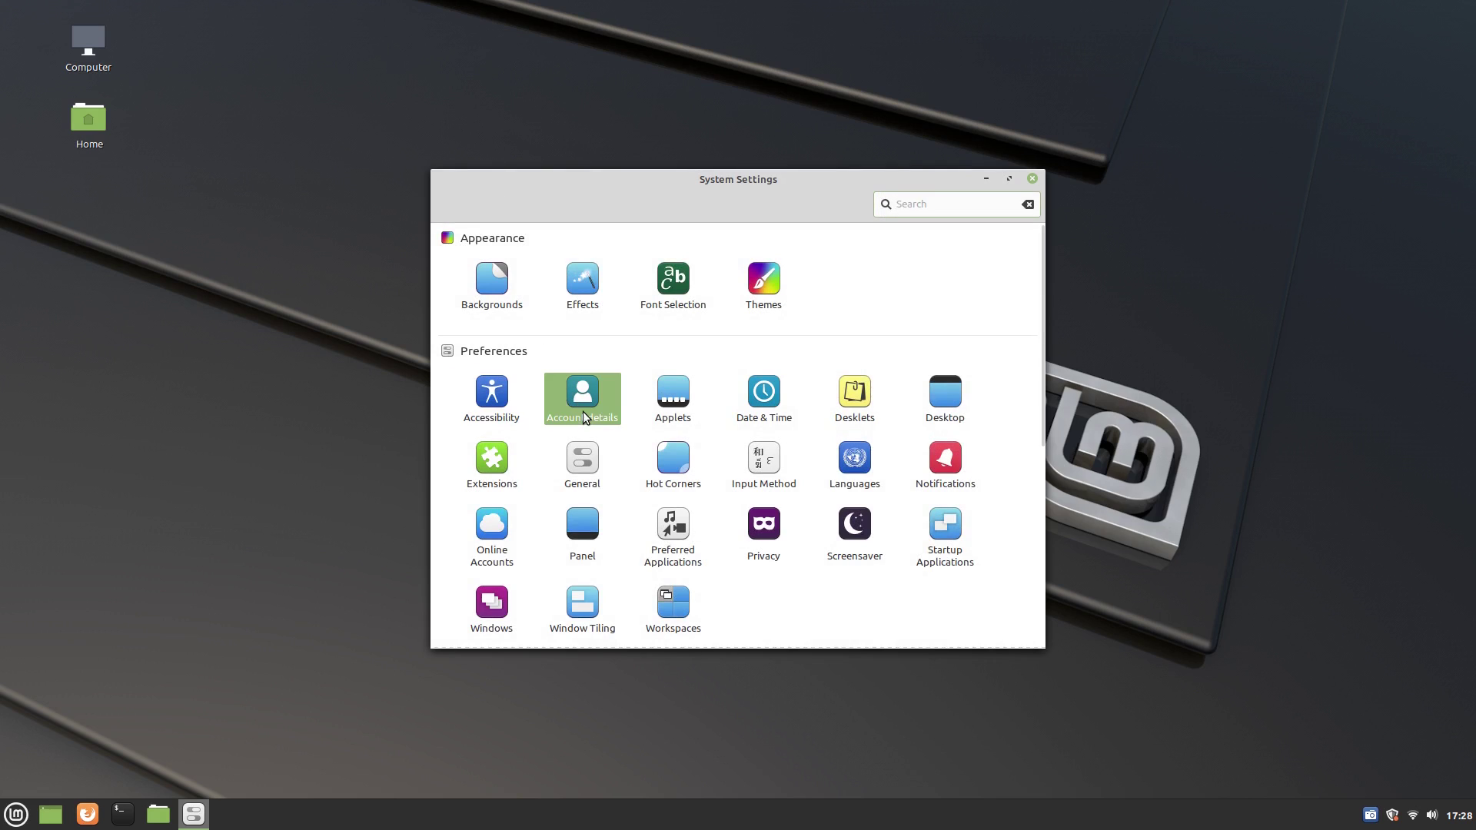
# Step: View the Account details page and look through the list of installed applets
pyautogui.click(584, 415)
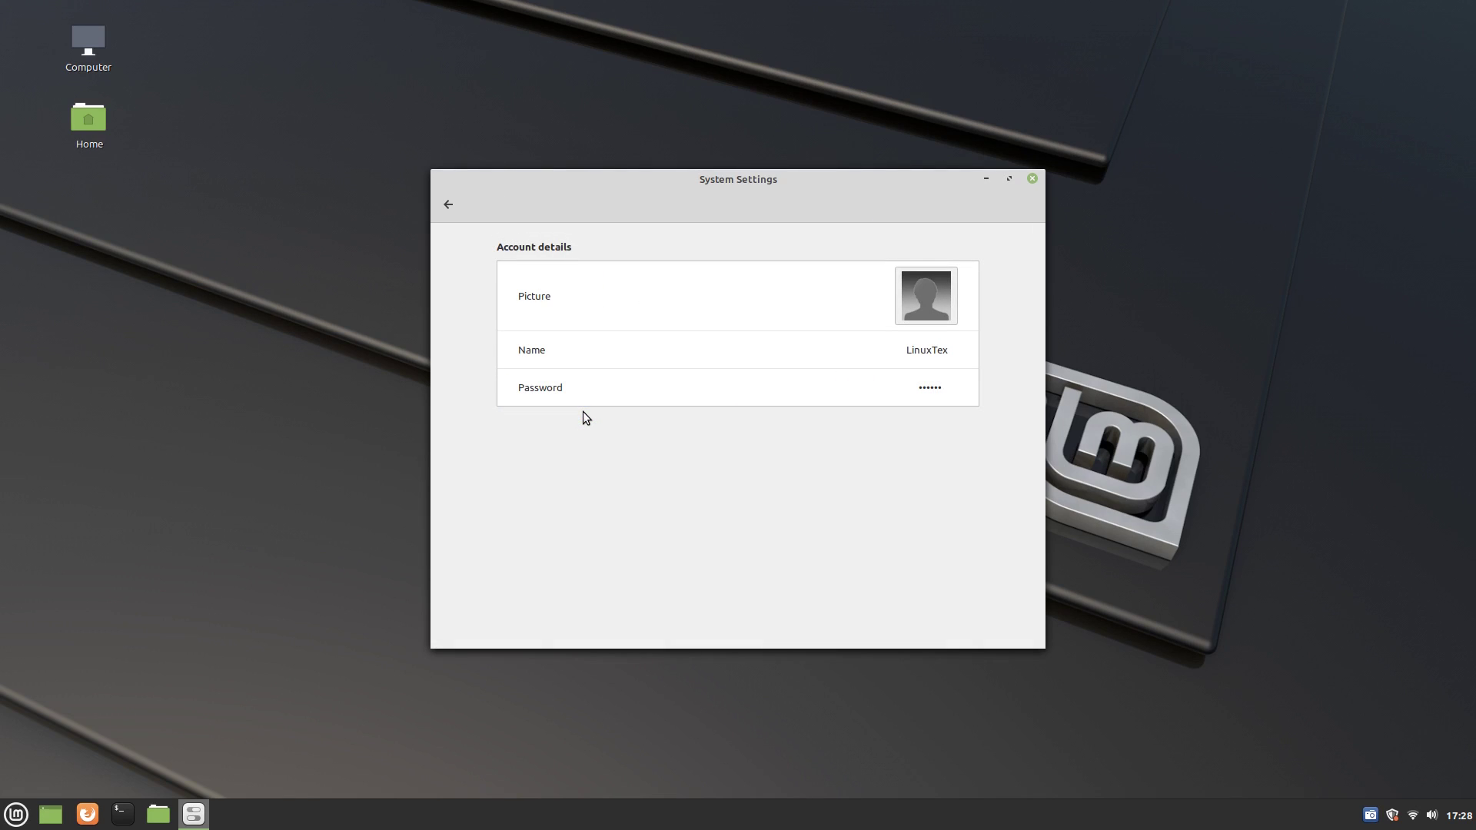
pyautogui.click(448, 204)
pyautogui.click(664, 418)
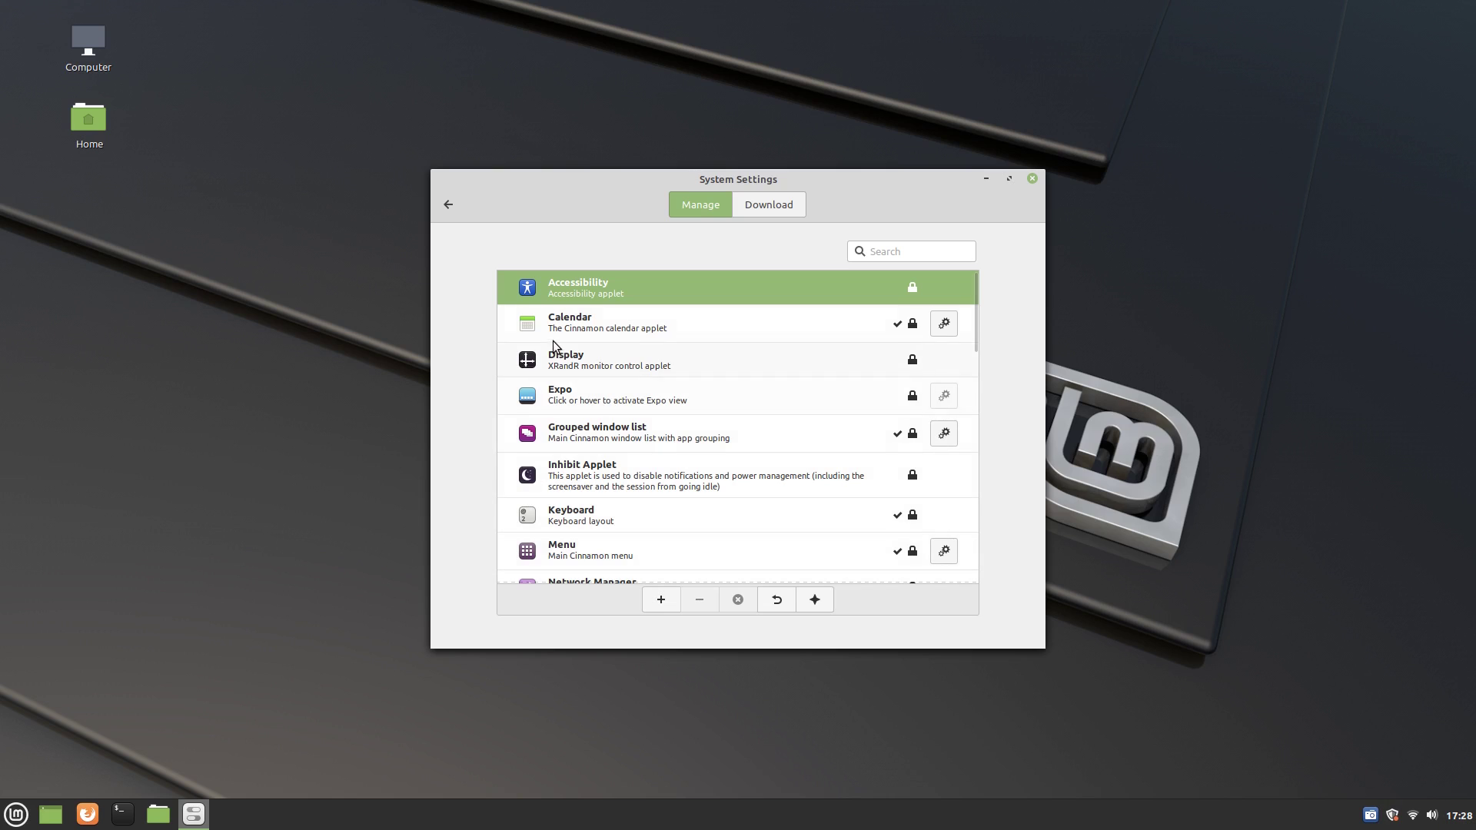
pyautogui.scroll(-8, 554, 344)
pyautogui.scroll(-5, 679, 441)
pyautogui.scroll(-6, 675, 440)
pyautogui.scroll(10, 708, 435)
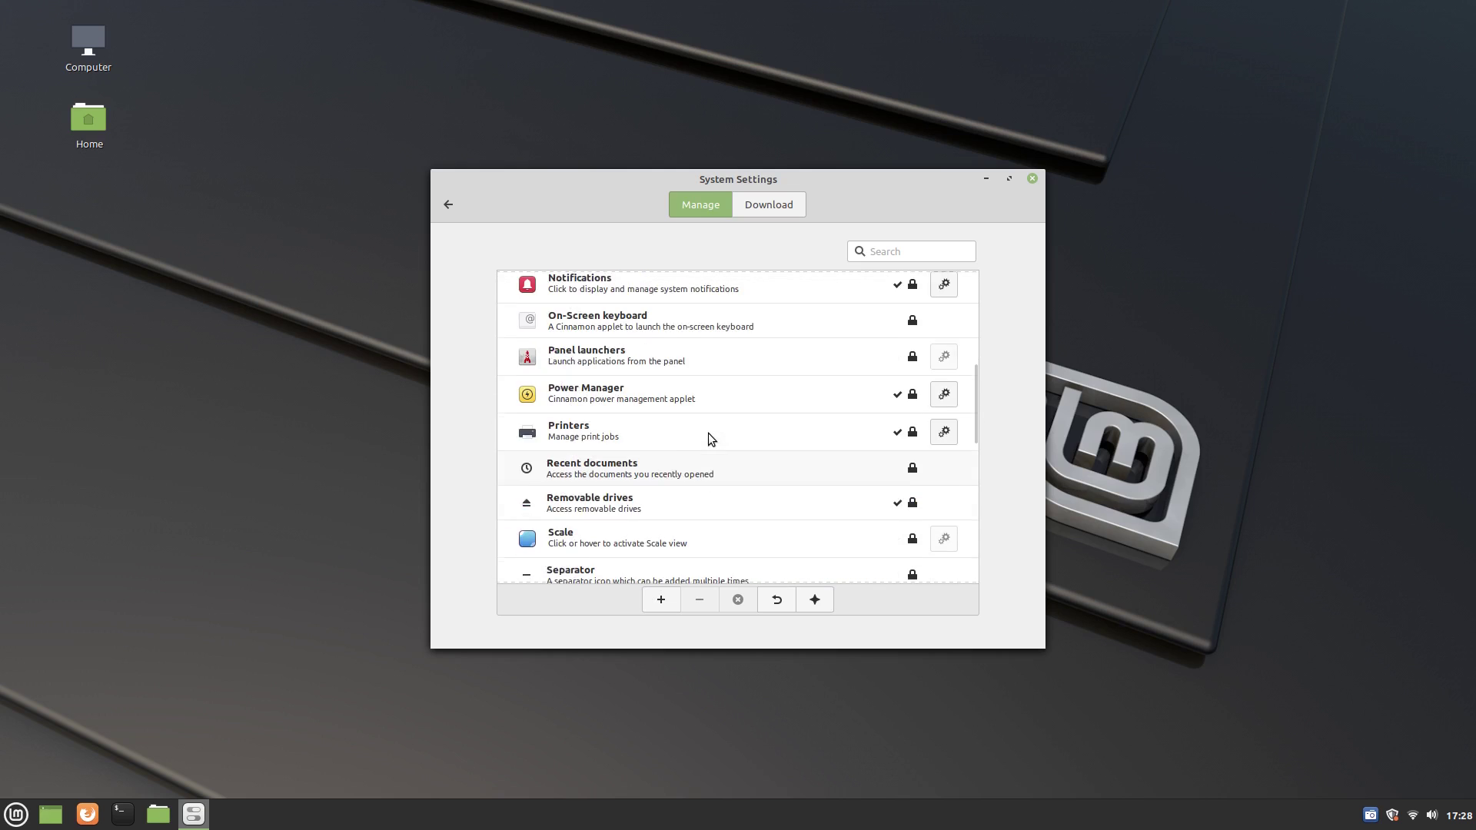
# Step: Browse the downloadable applets sorted by popularity, and return to the settings overview
pyautogui.click(758, 204)
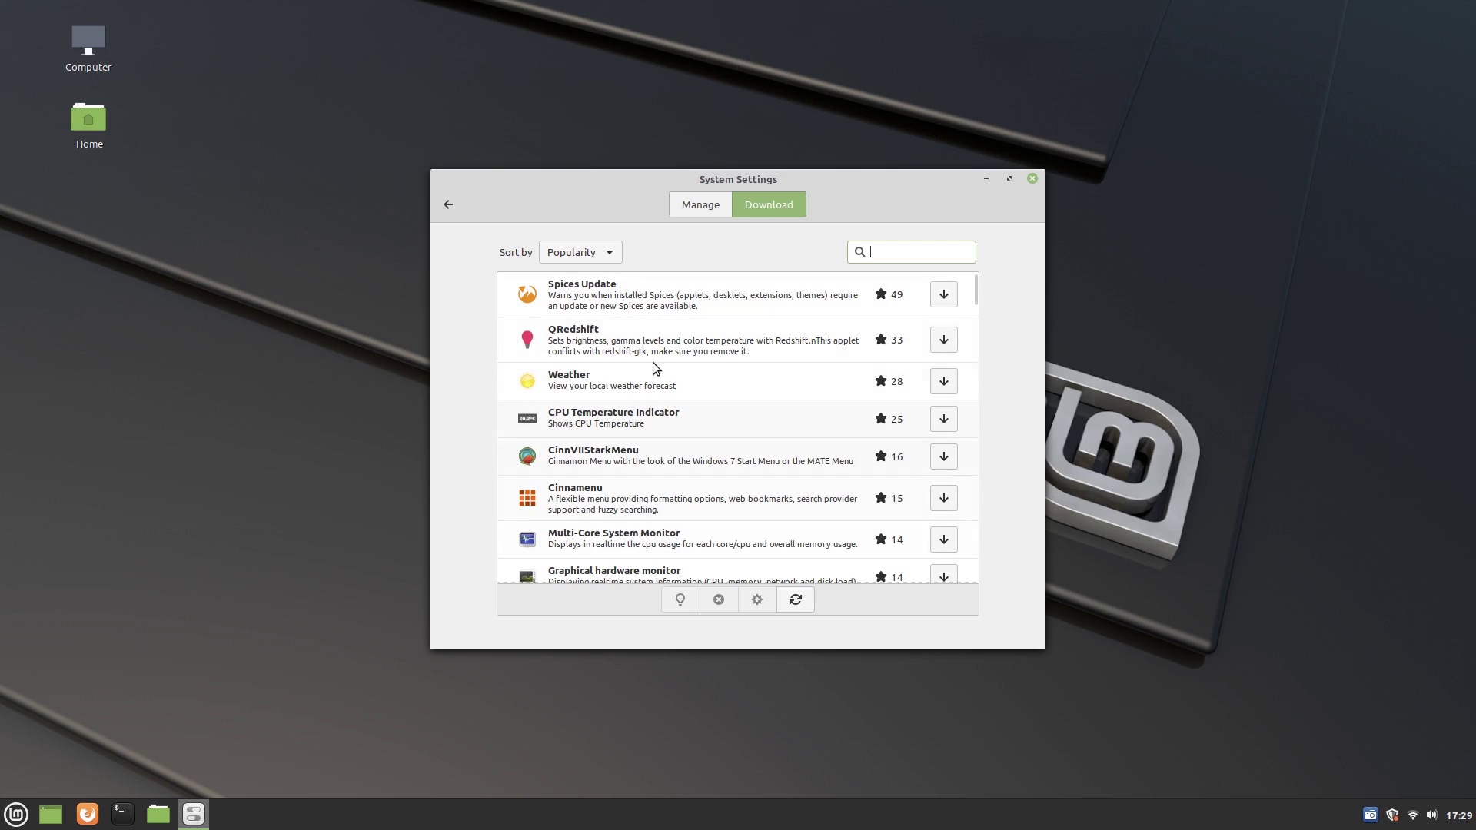
pyautogui.scroll(-4, 612, 427)
pyautogui.scroll(4, 612, 437)
pyautogui.click(442, 204)
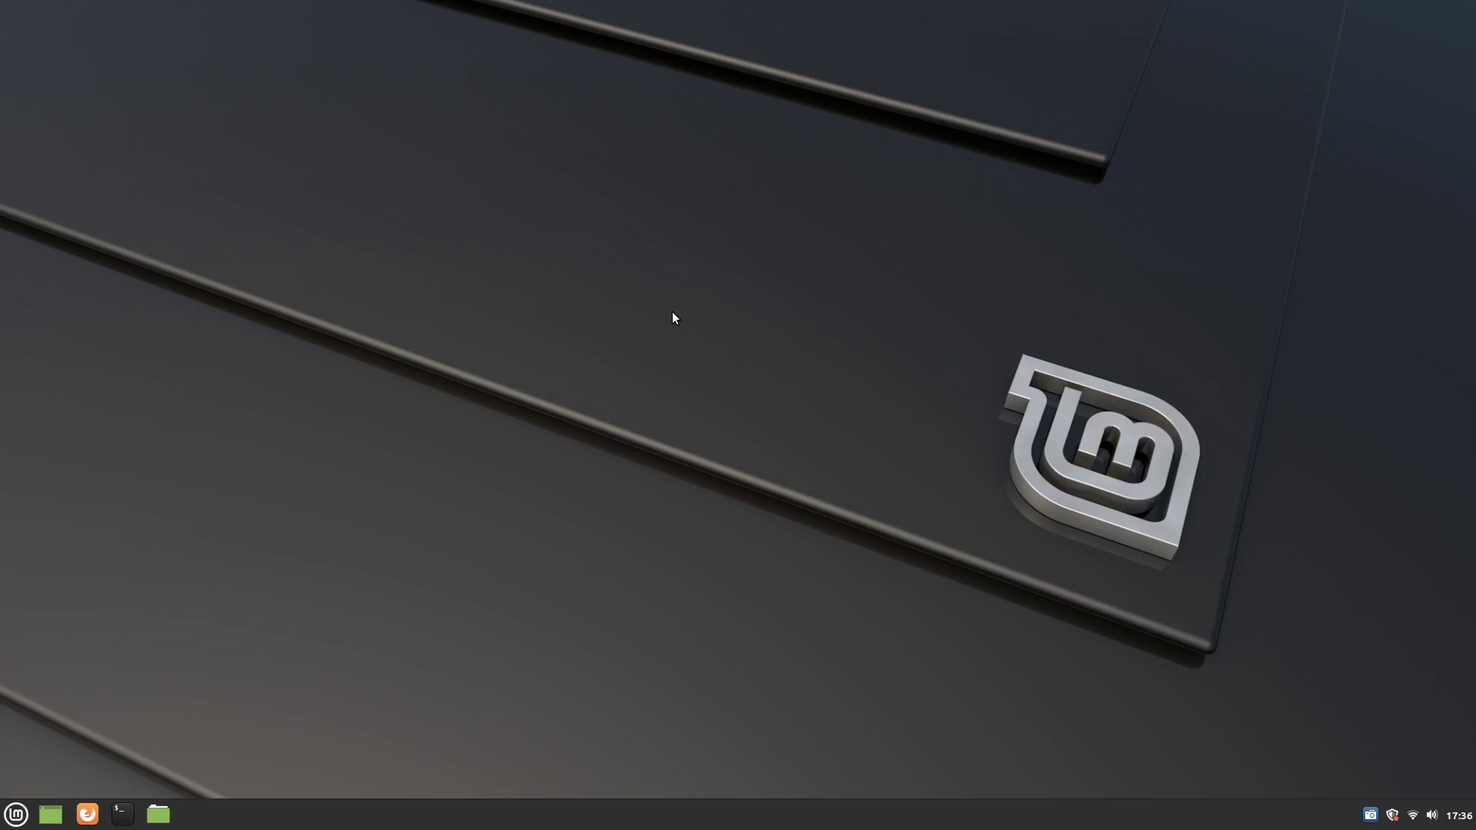
# Step: Open Software Manager, look through Calibre's description, details and reviews, and return to the store overview
pyautogui.click(17, 814)
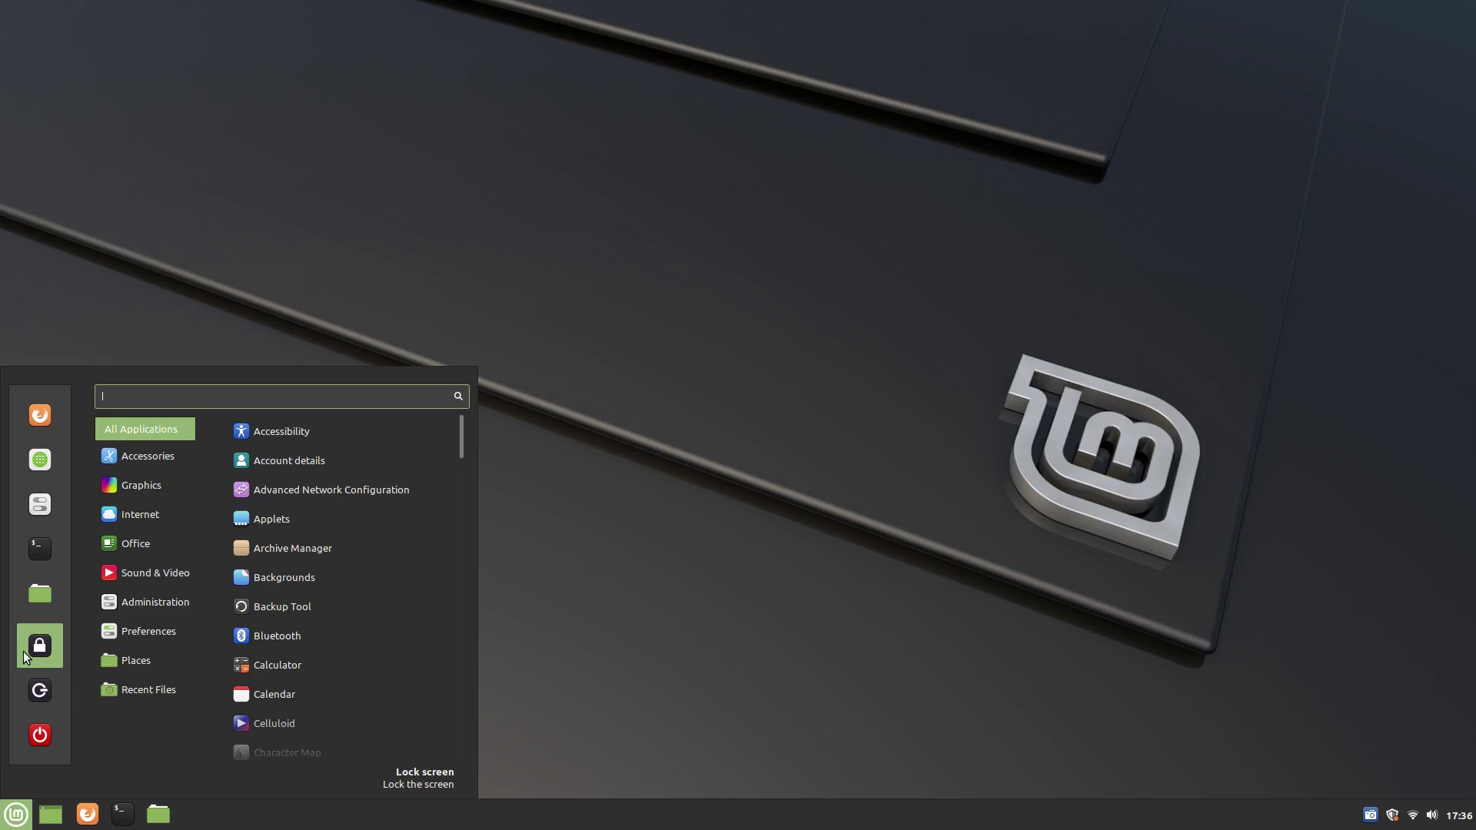
pyautogui.click(33, 474)
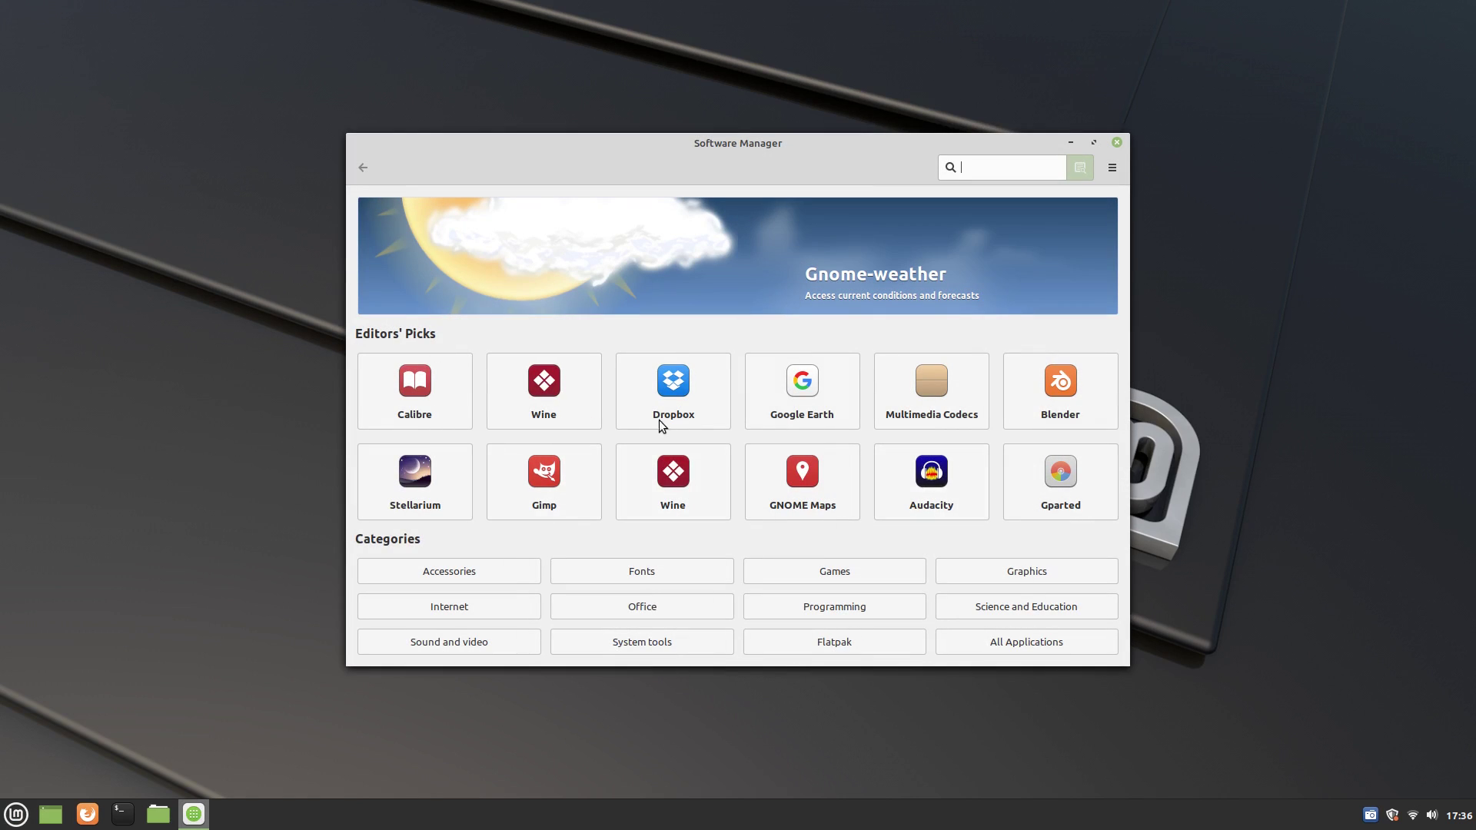
pyautogui.click(425, 377)
pyautogui.scroll(-1, 555, 512)
pyautogui.scroll(-2, 555, 512)
pyautogui.scroll(-5, 555, 513)
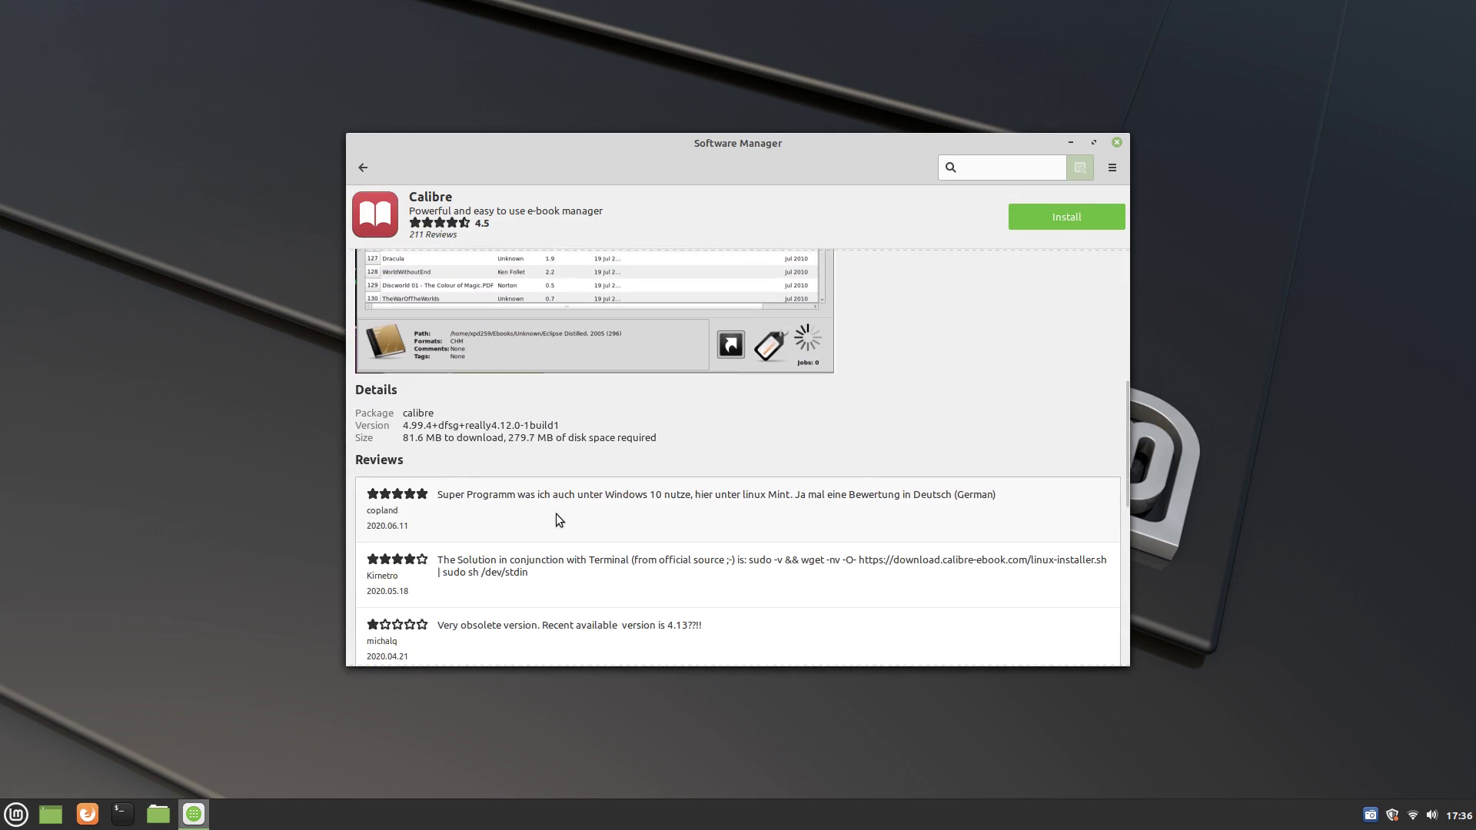
pyautogui.click(363, 169)
# Step: View the Wine, Dropbox and Google Earth pages from Editors' Picks, returning to the store overview after each
pyautogui.click(519, 392)
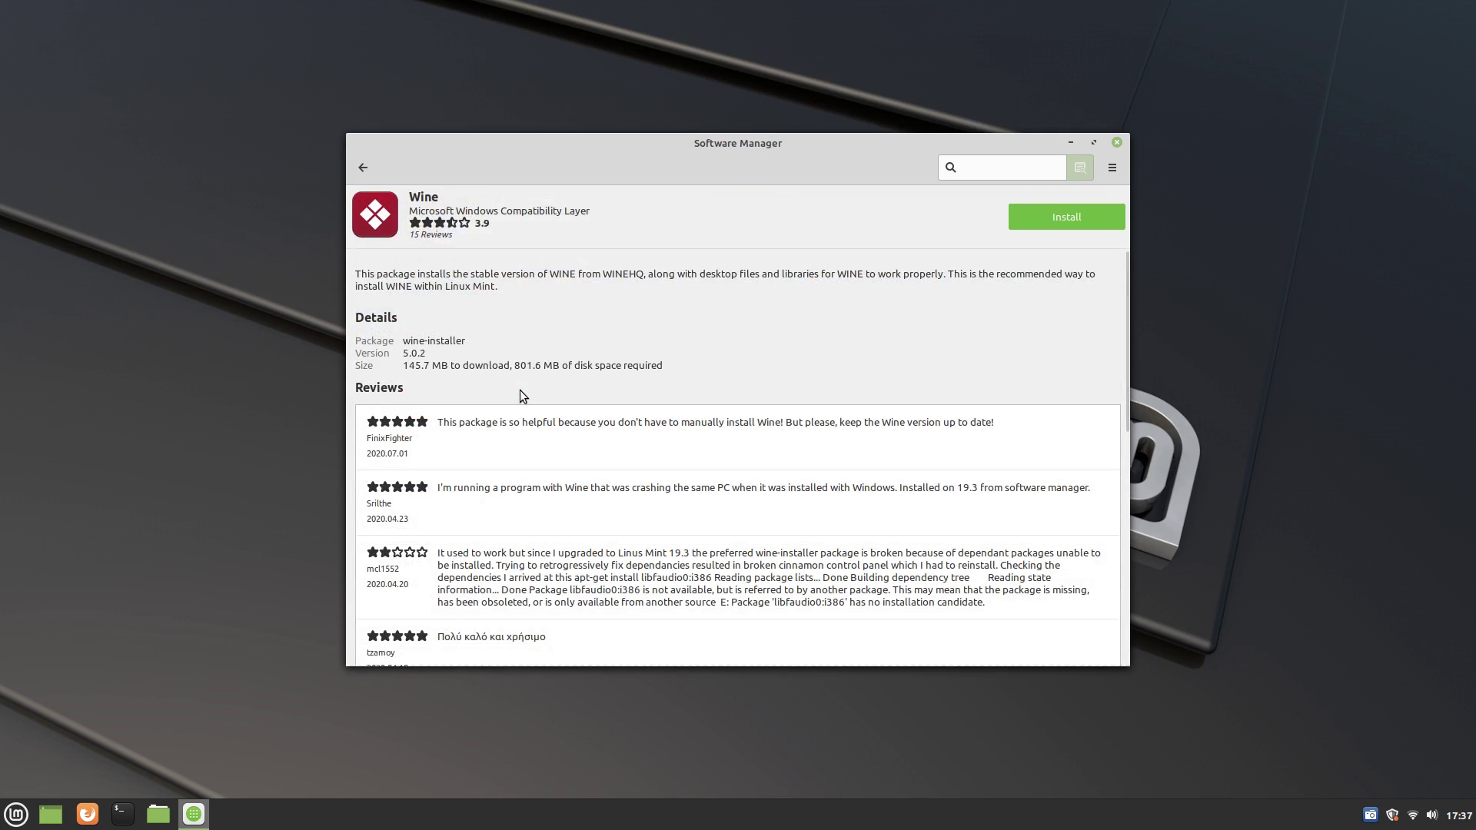
pyautogui.click(363, 168)
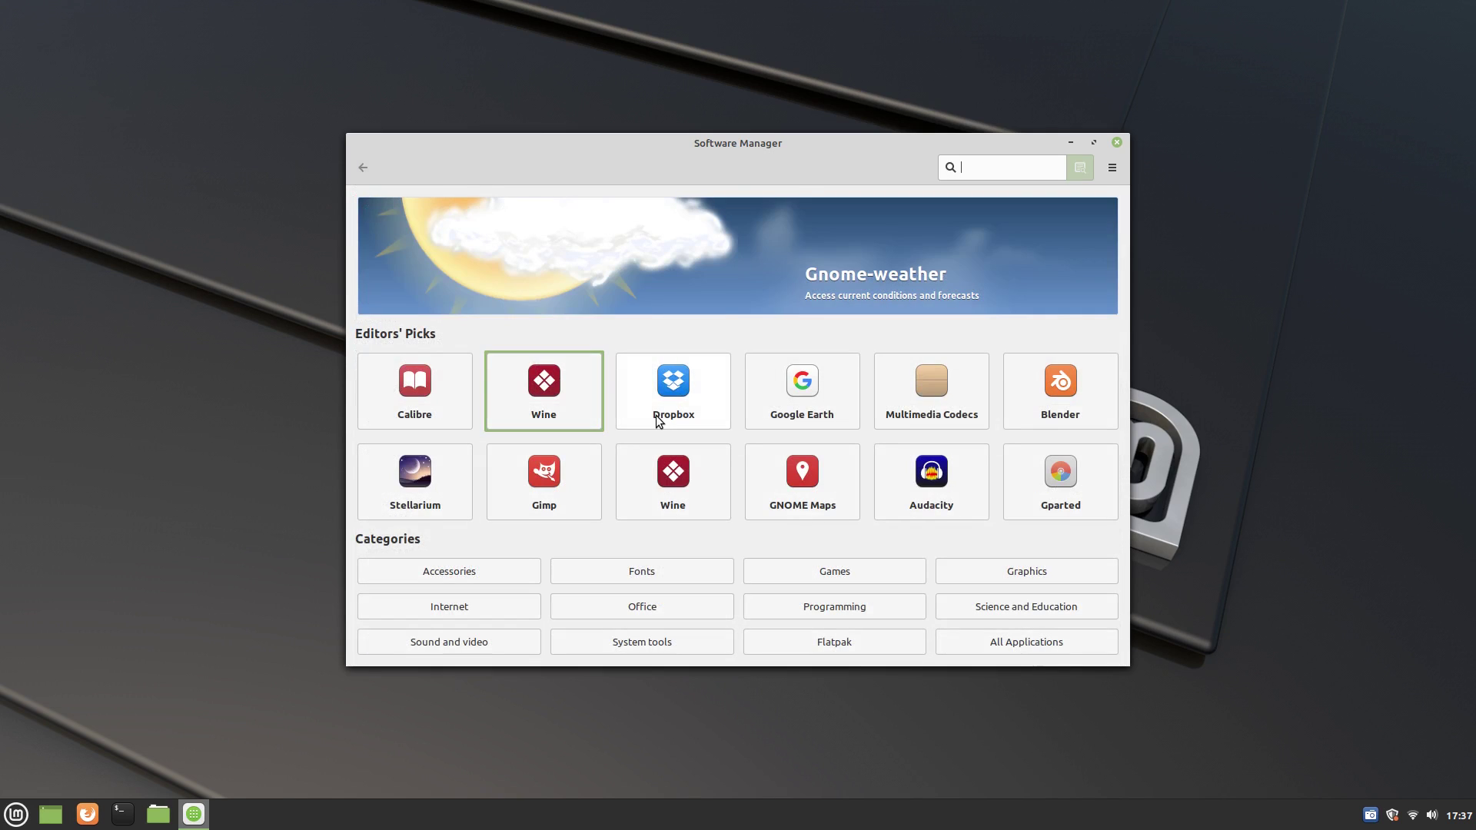
pyautogui.click(656, 415)
pyautogui.click(363, 168)
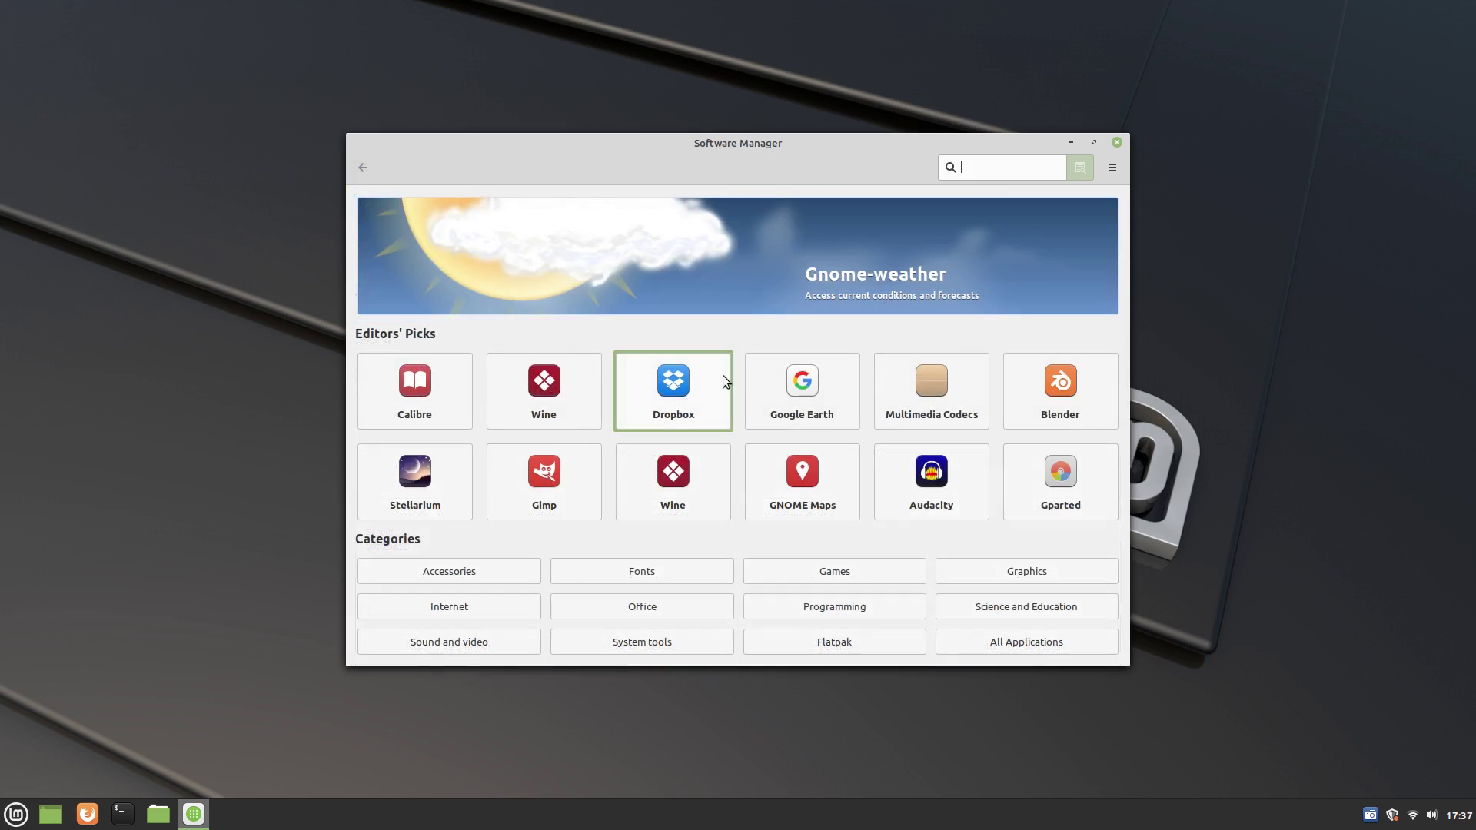
pyautogui.click(782, 402)
pyautogui.scroll(-2, 598, 496)
pyautogui.scroll(2, 593, 487)
pyautogui.click(350, 168)
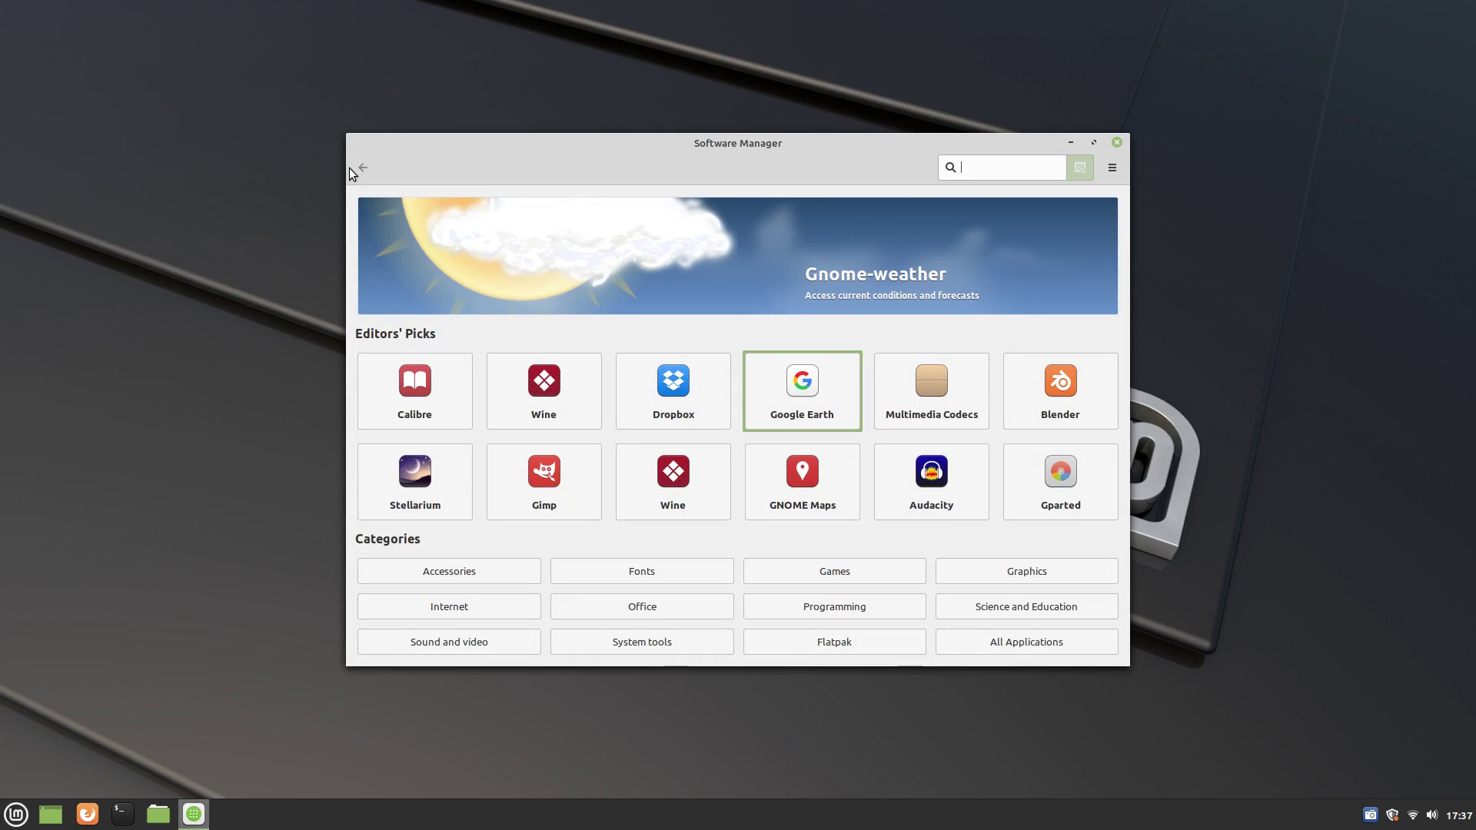
# Step: Look through the Stellarium and Audacity pages from Editors' Picks, and return to the store overview
pyautogui.click(389, 475)
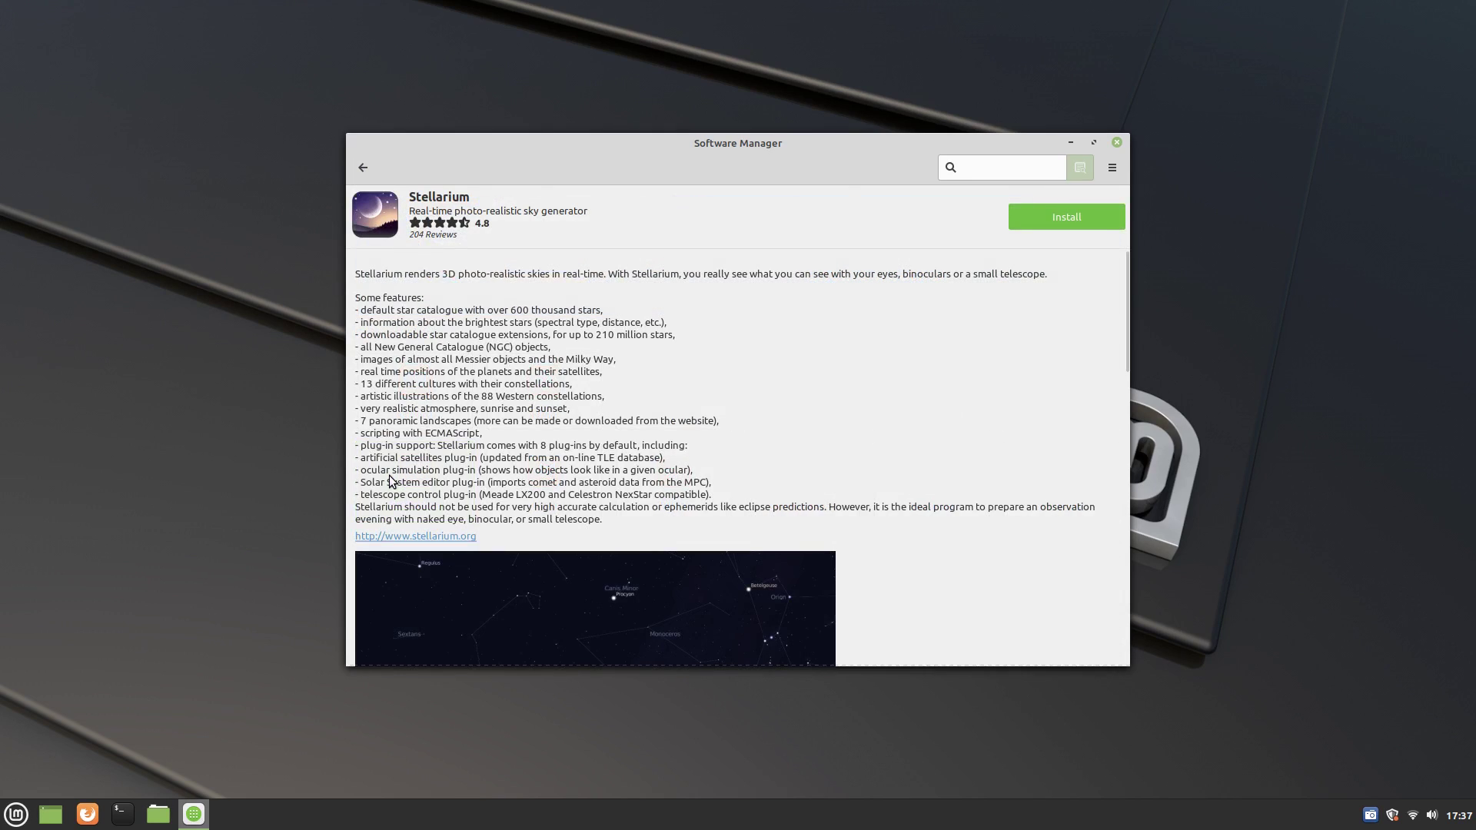
pyautogui.scroll(-5, 419, 487)
pyautogui.scroll(5, 419, 486)
pyautogui.click(363, 169)
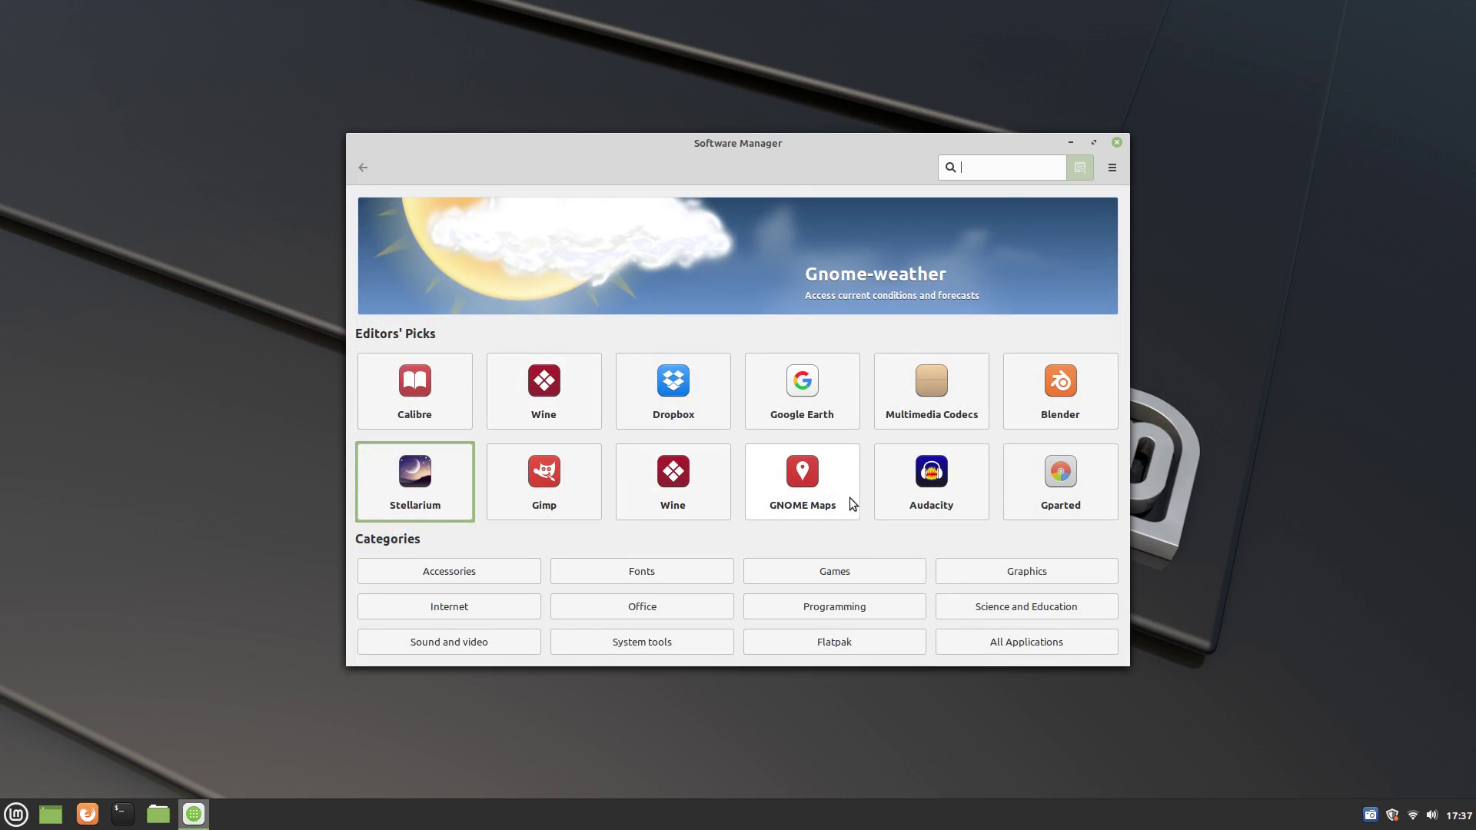
pyautogui.click(911, 487)
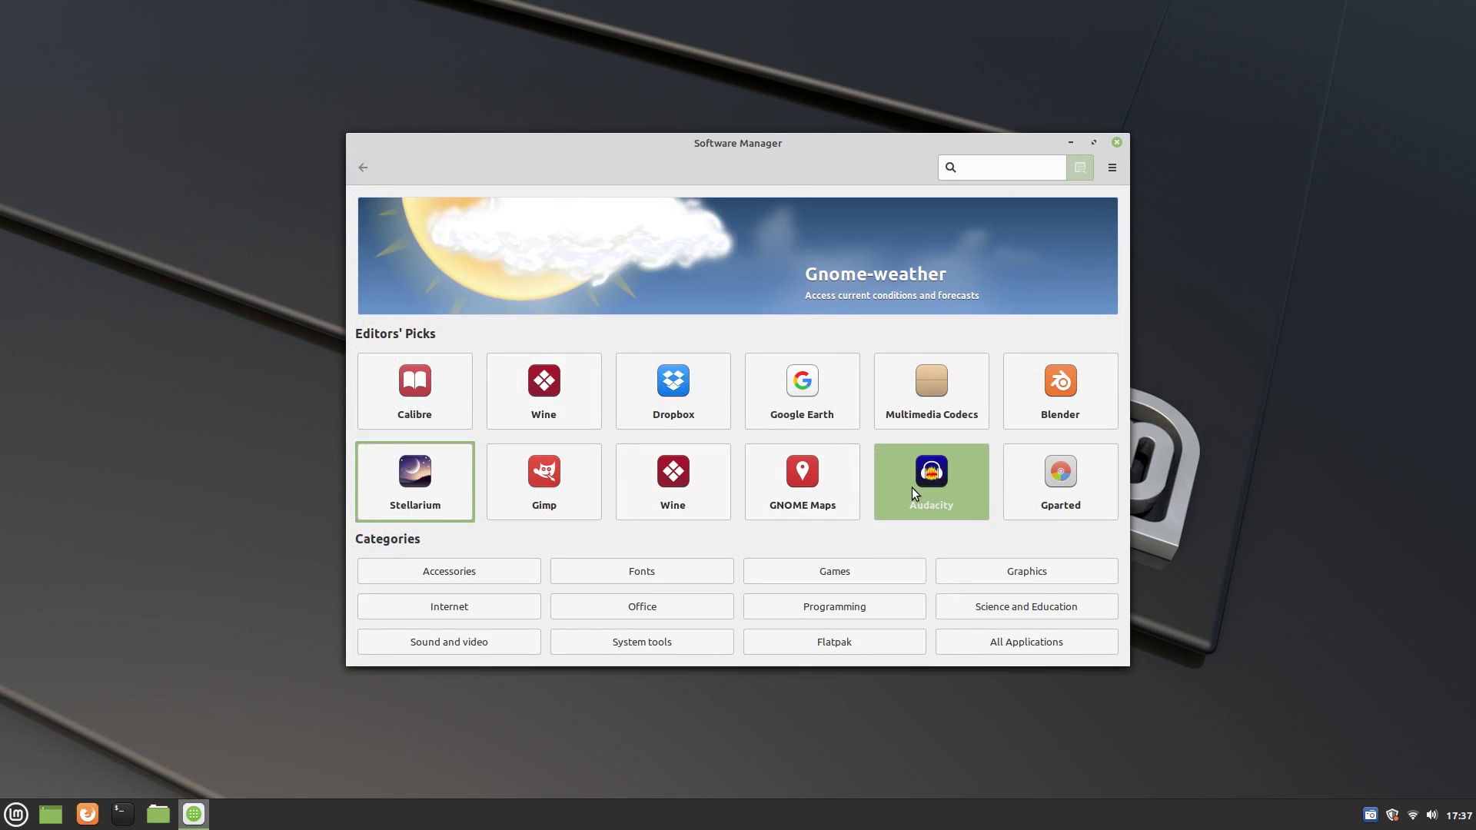
pyautogui.click(363, 168)
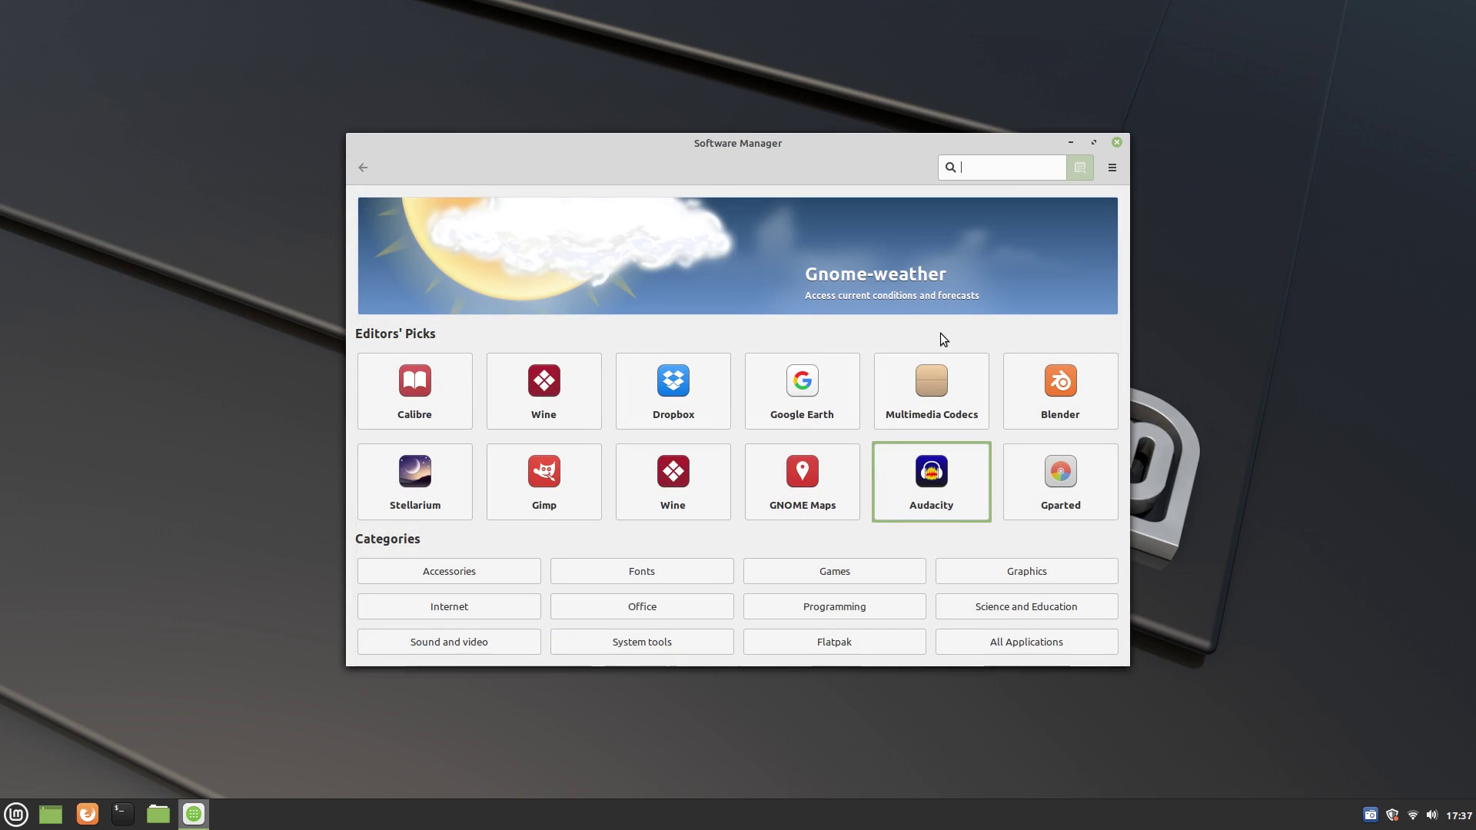
# Step: Browse the All Applications category, look through Blender's page, and return to the application list
pyautogui.click(979, 646)
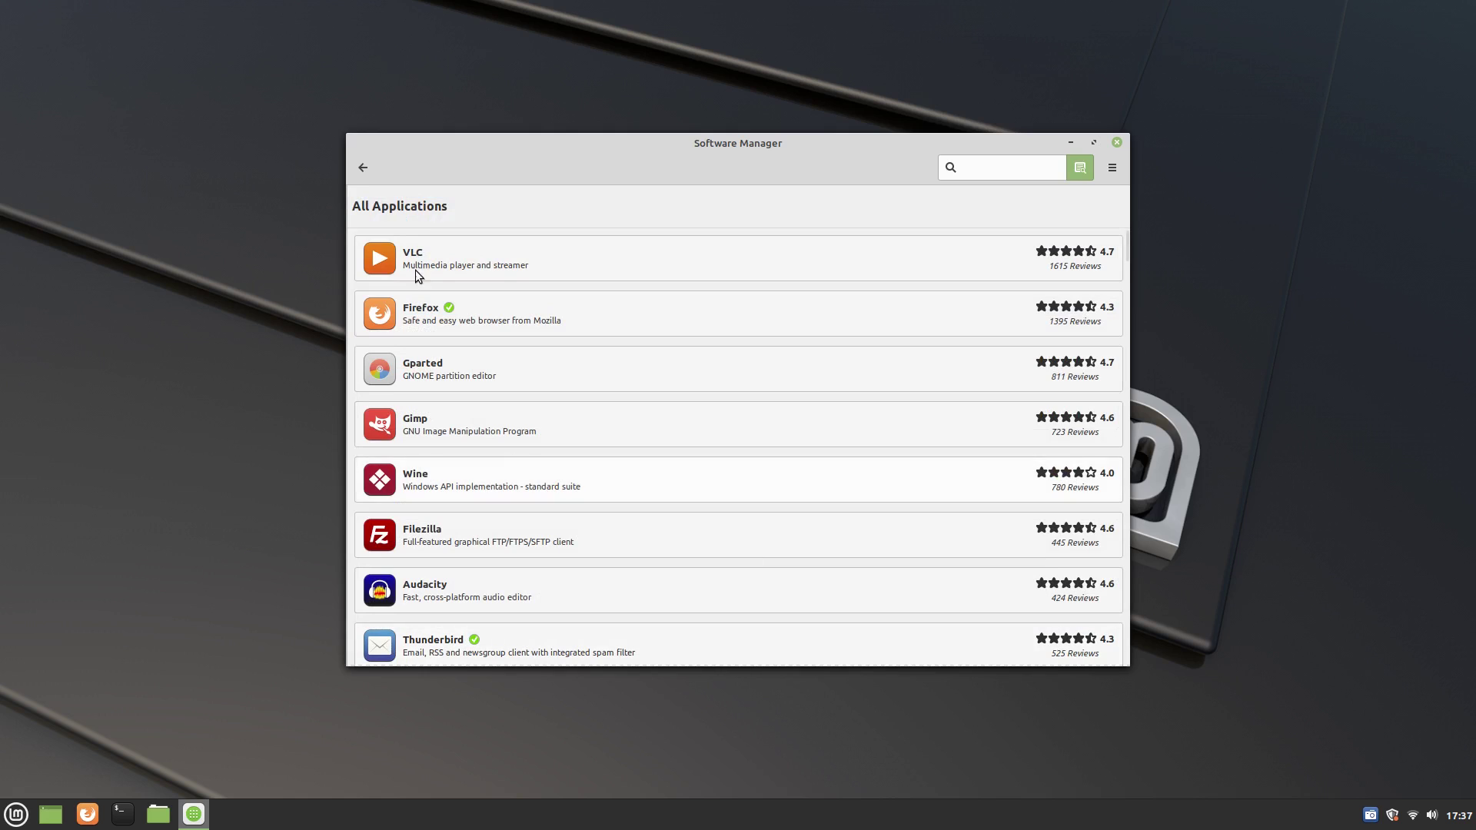
pyautogui.scroll(-2, 447, 442)
pyautogui.scroll(-4, 448, 477)
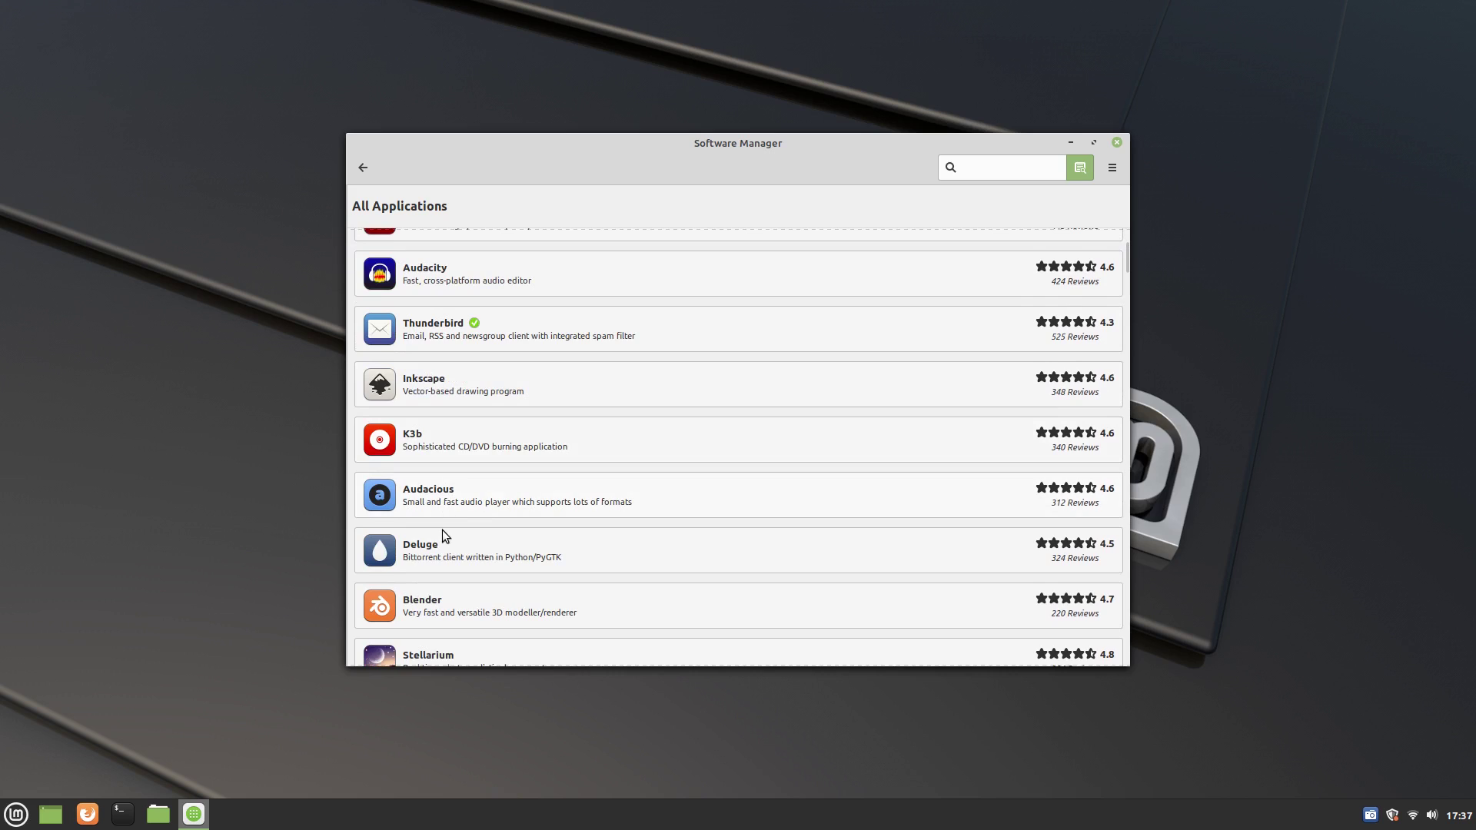
pyautogui.scroll(-1, 443, 535)
pyautogui.click(442, 541)
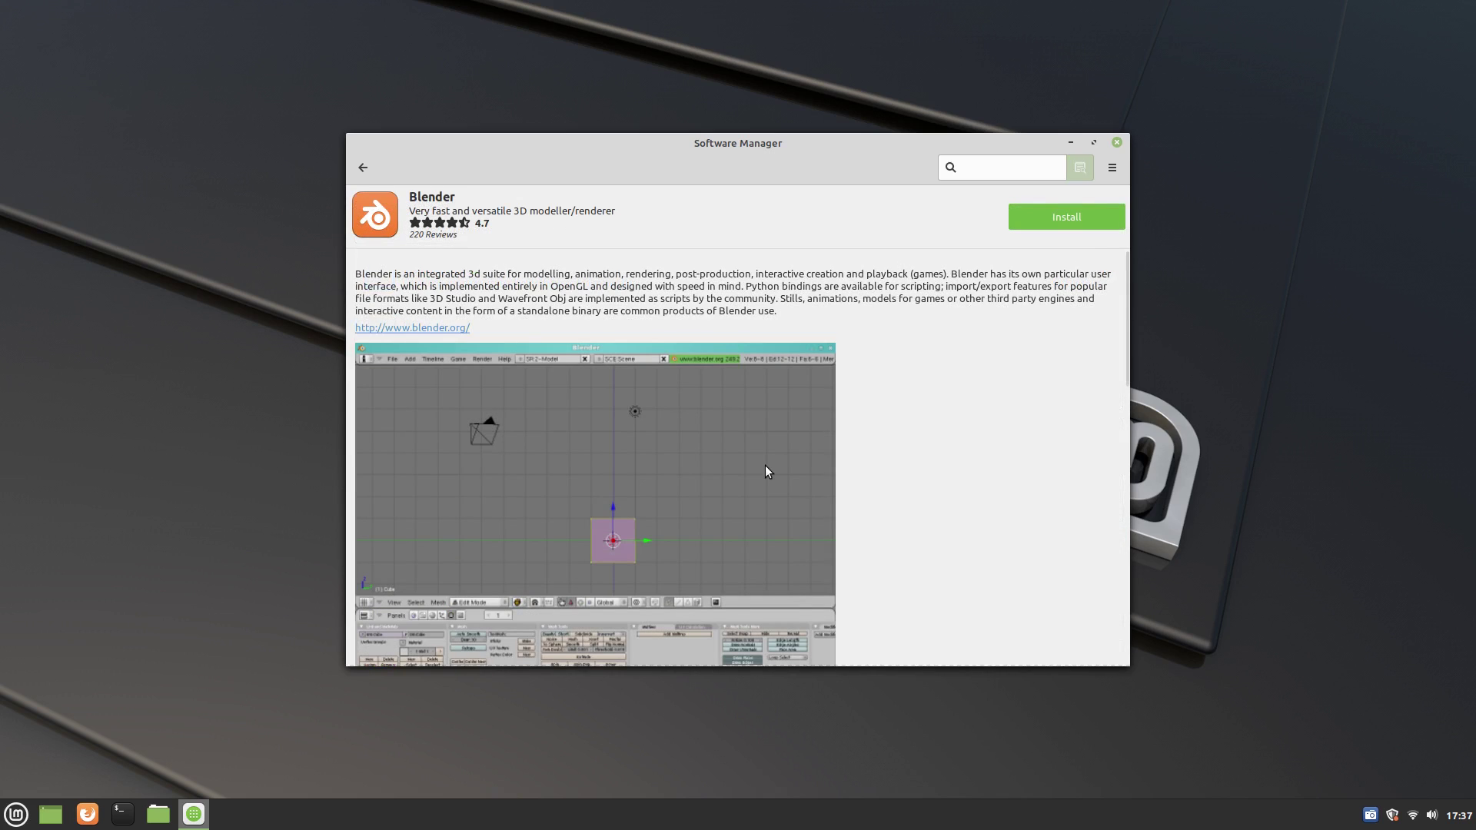
pyautogui.scroll(-3, 764, 464)
pyautogui.scroll(3, 764, 464)
pyautogui.click(360, 168)
# Step: View Stellarium's screenshot, package details and reviews from the All Applications list, and return to the list
pyautogui.click(477, 602)
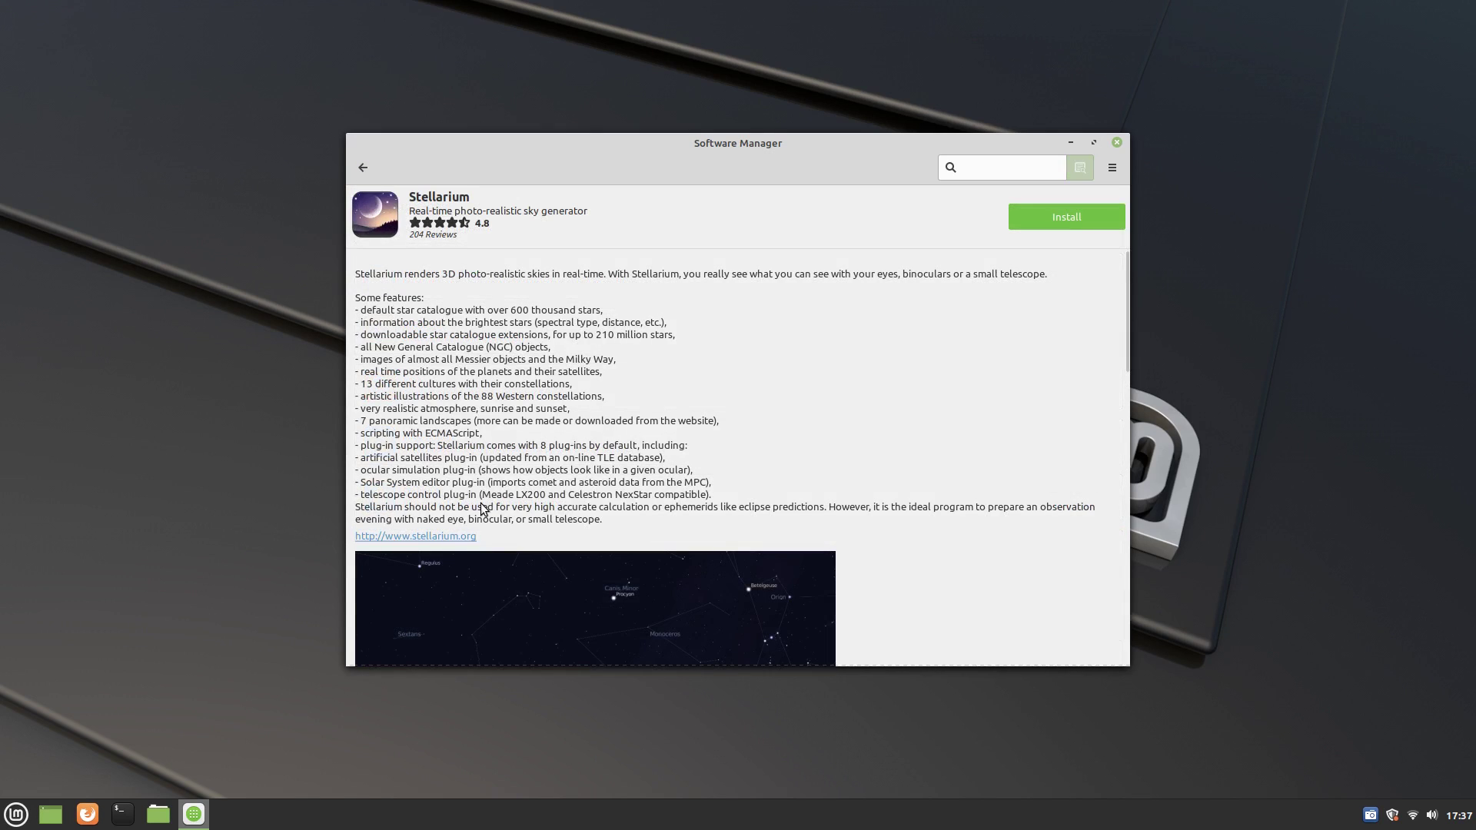
pyautogui.scroll(-5, 738, 361)
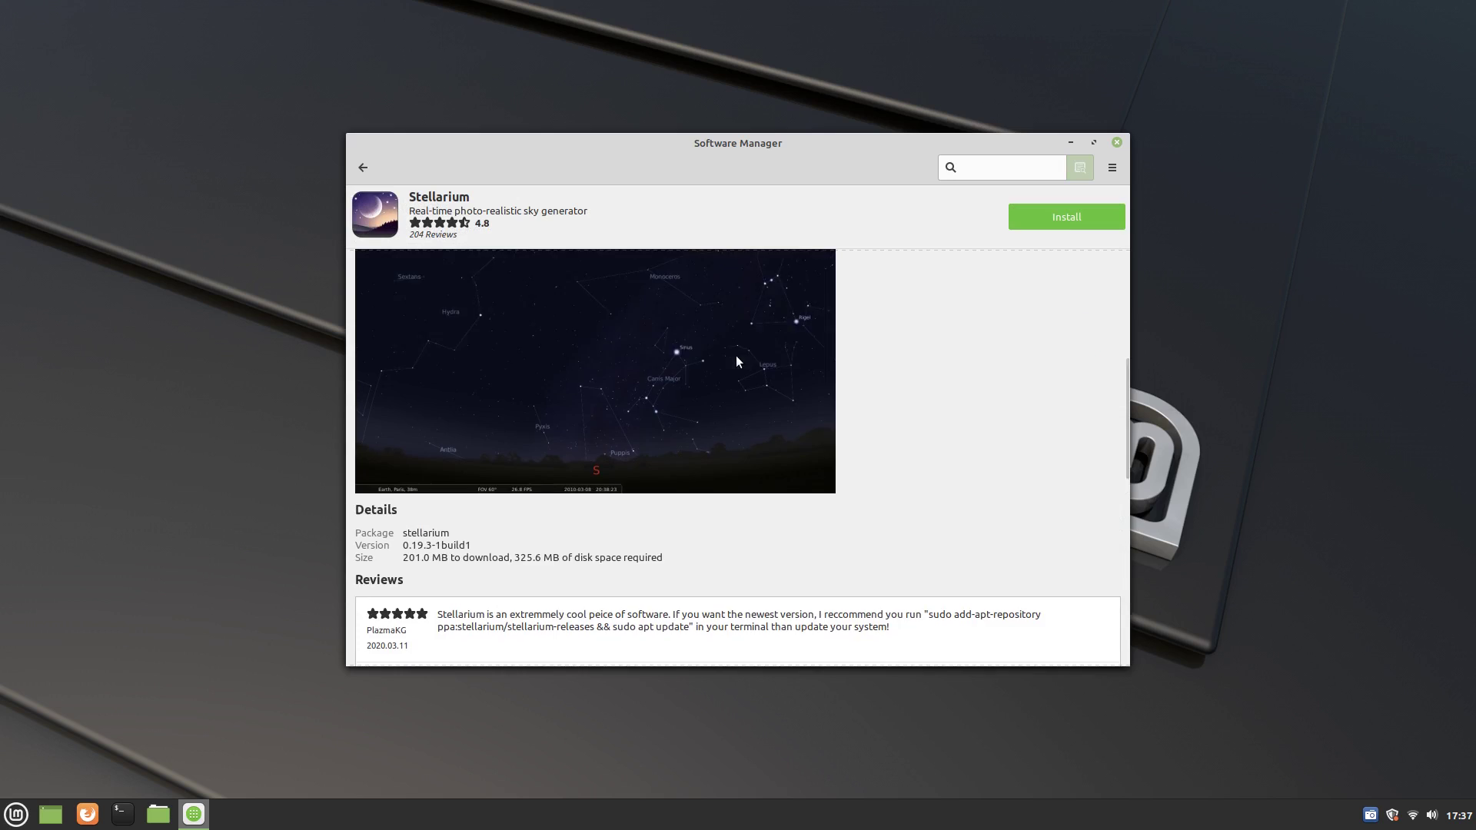
pyautogui.scroll(5, 738, 361)
pyautogui.click(364, 169)
# Step: Browse further down the All Applications list, and return to the store overview
pyautogui.scroll(-5, 479, 470)
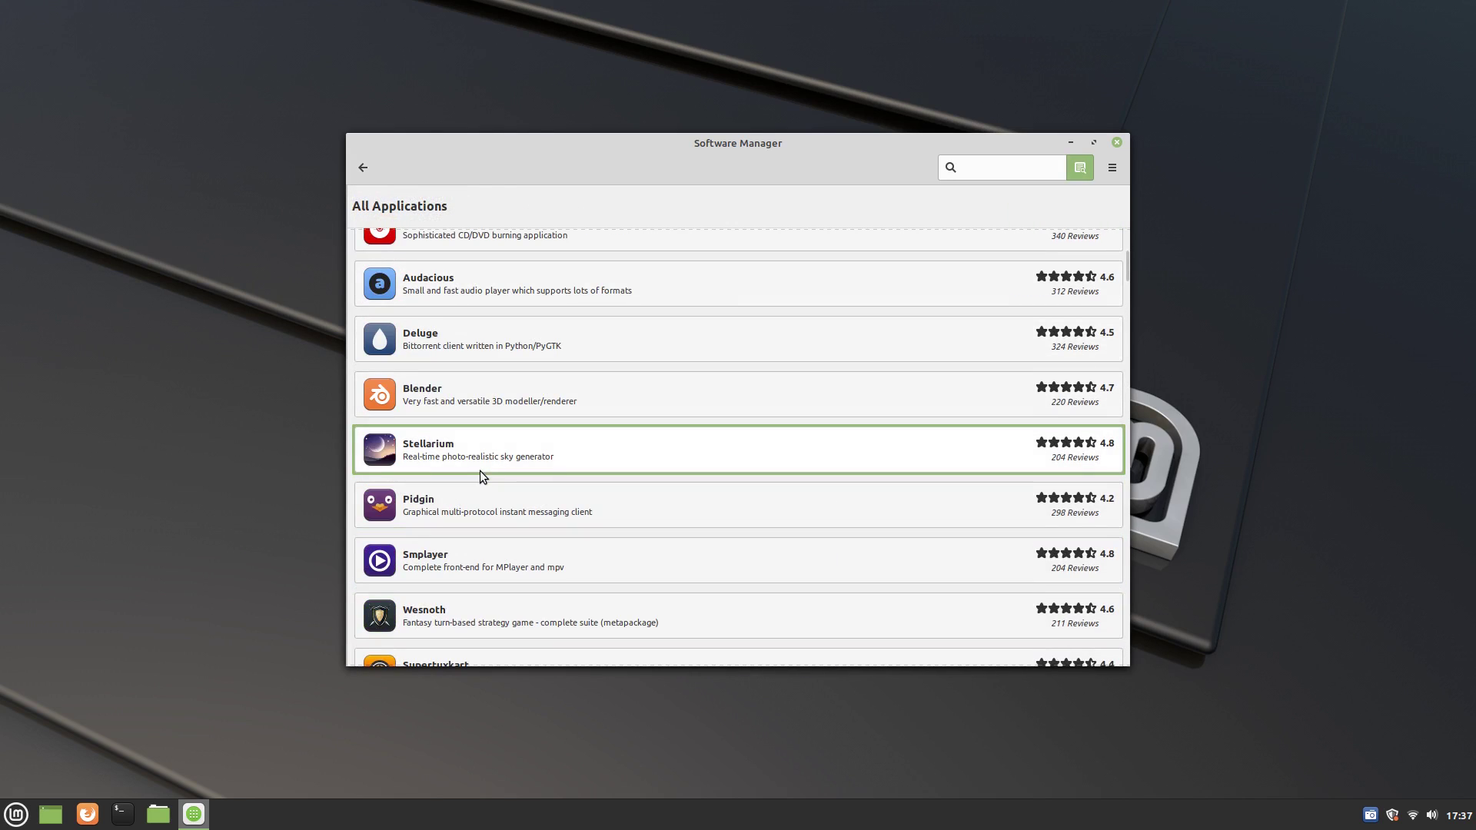
pyautogui.scroll(-5, 480, 471)
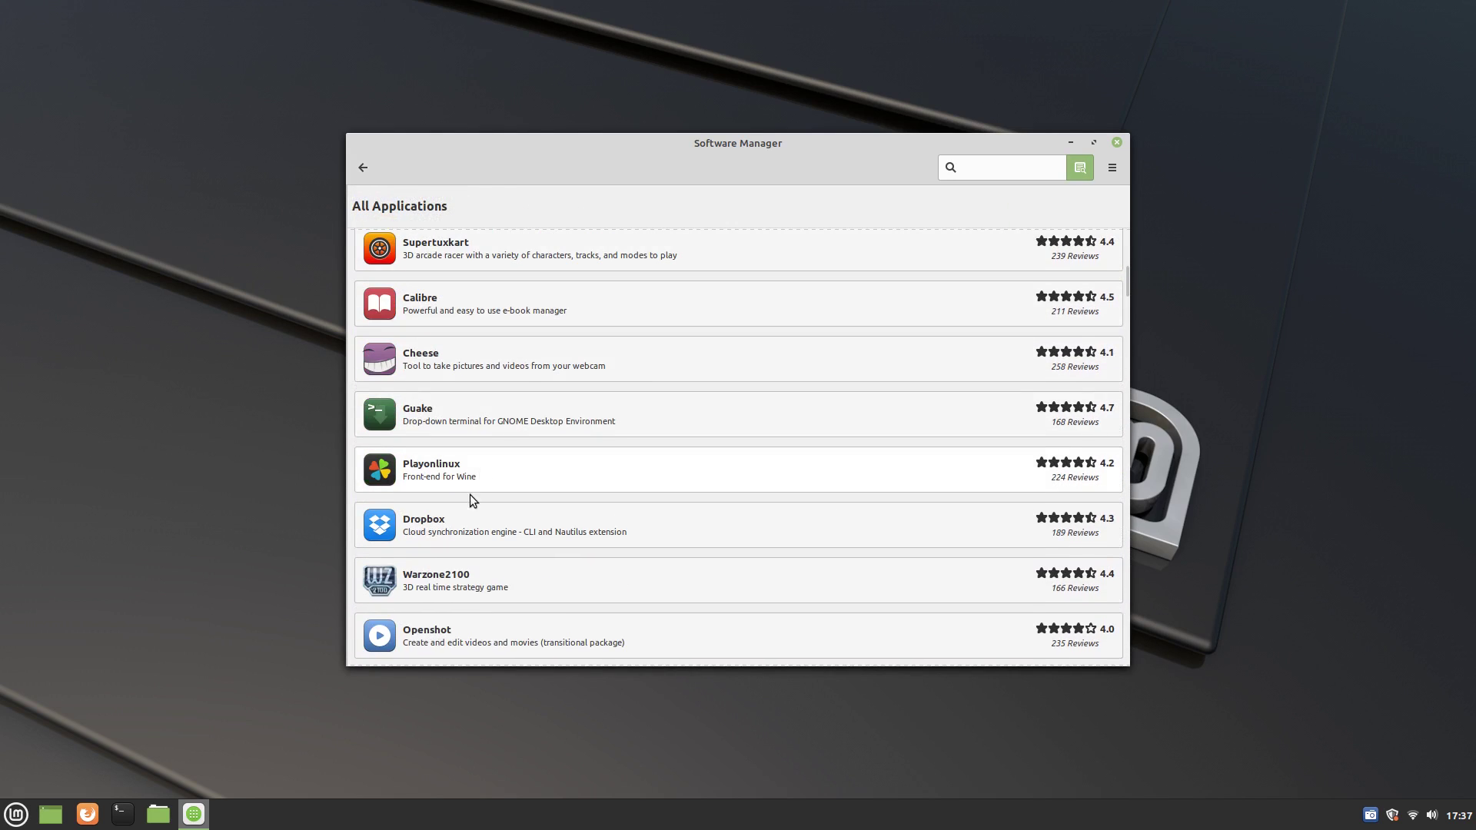
pyautogui.click(365, 169)
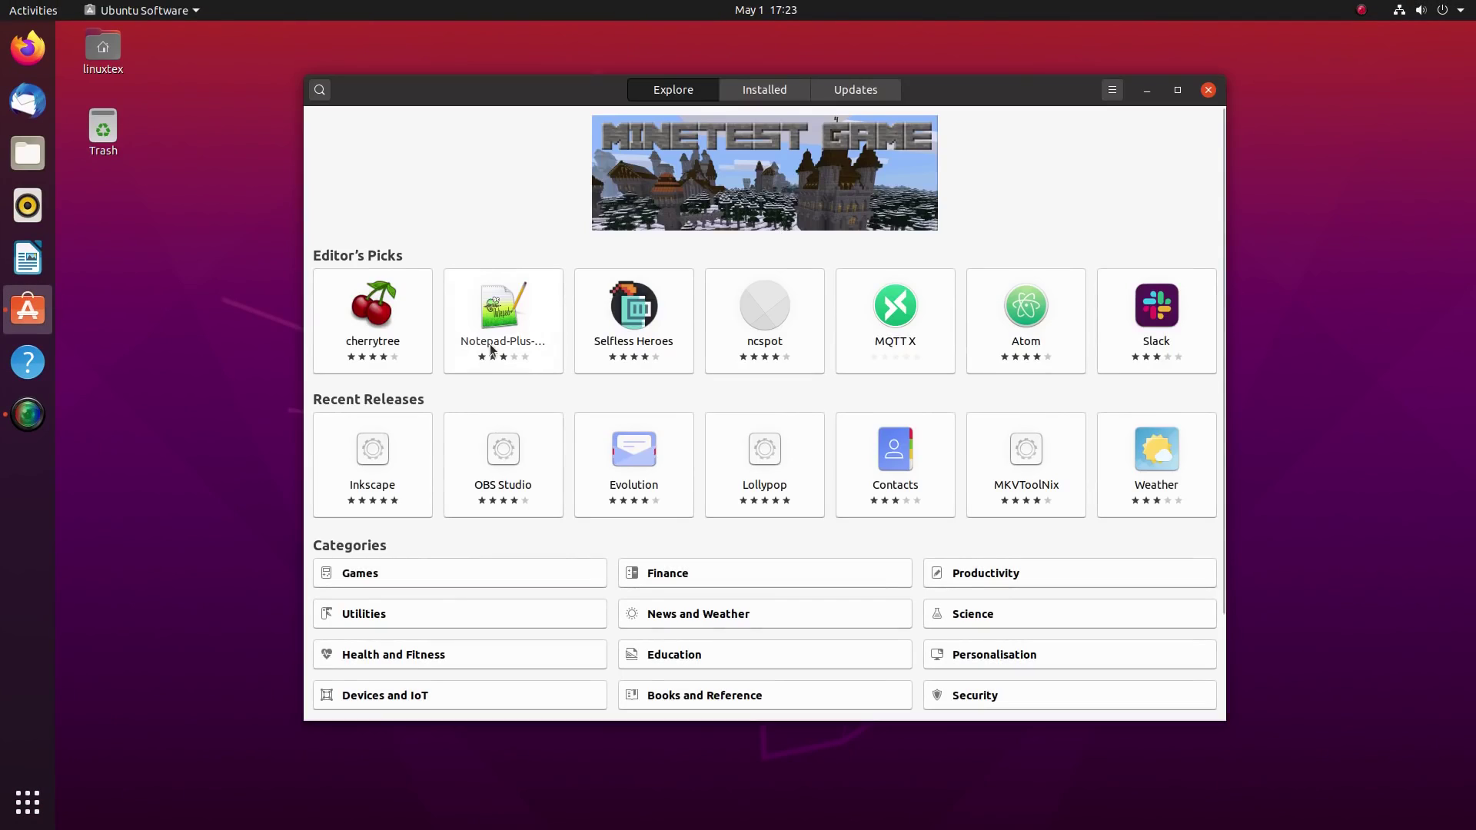
# Step: In Ubuntu Software, look through the Notepad-Plus-Plus (WINE) description, details and source, and return to the Explore page
pyautogui.click(491, 349)
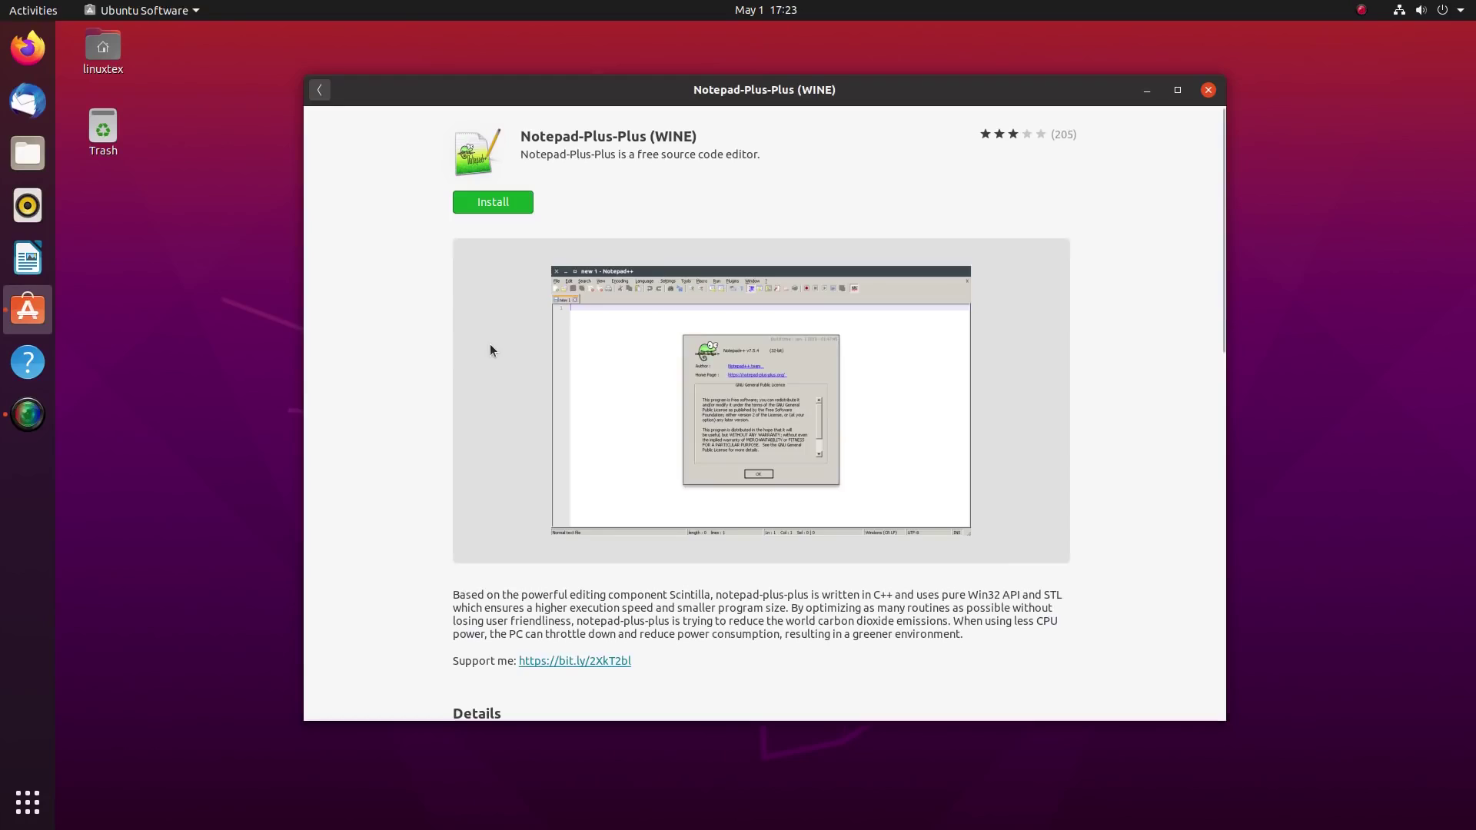
pyautogui.scroll(-5, 794, 490)
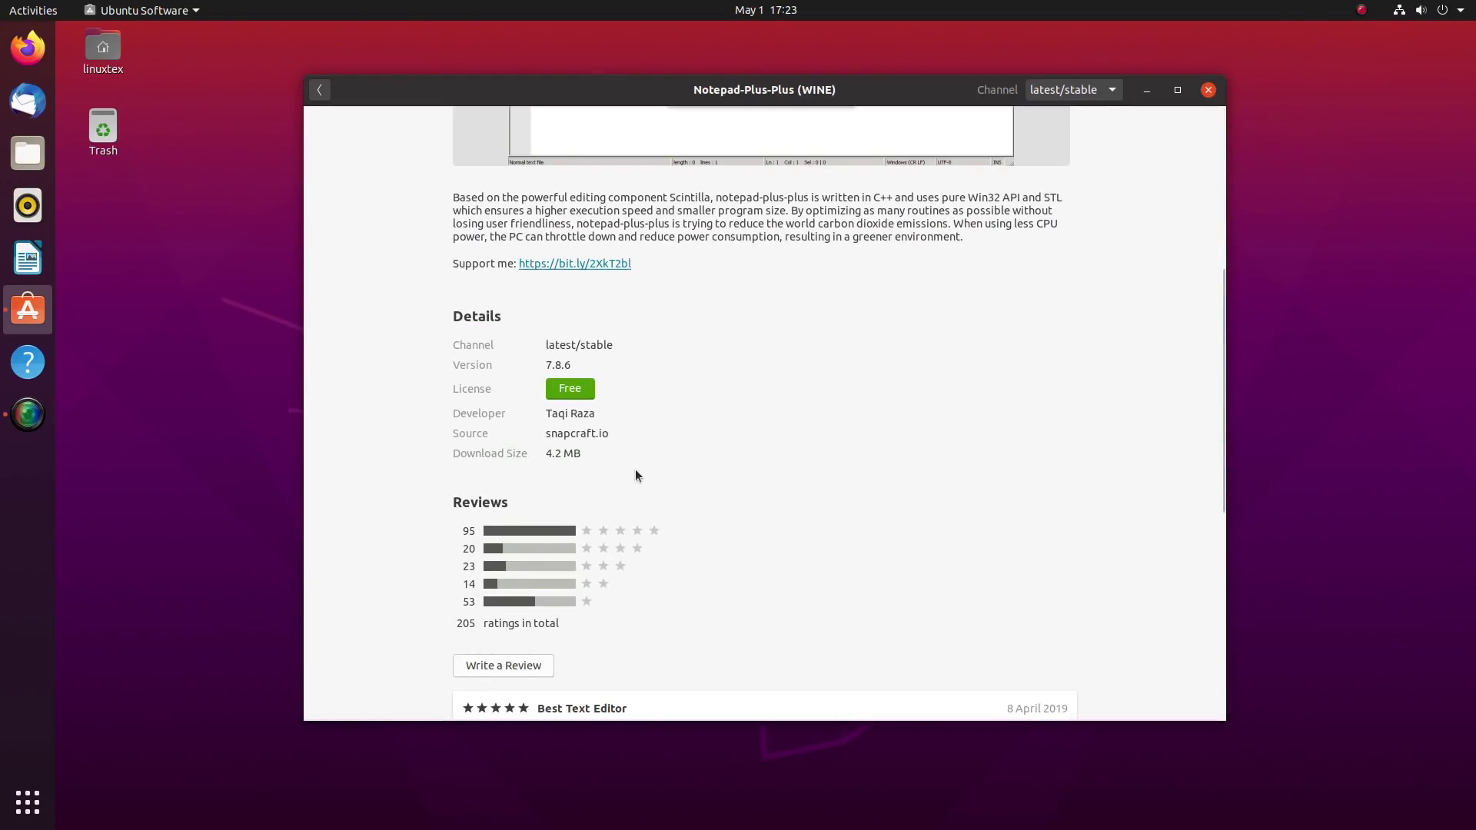
pyautogui.doubleClick(592, 435)
pyautogui.scroll(5, 780, 536)
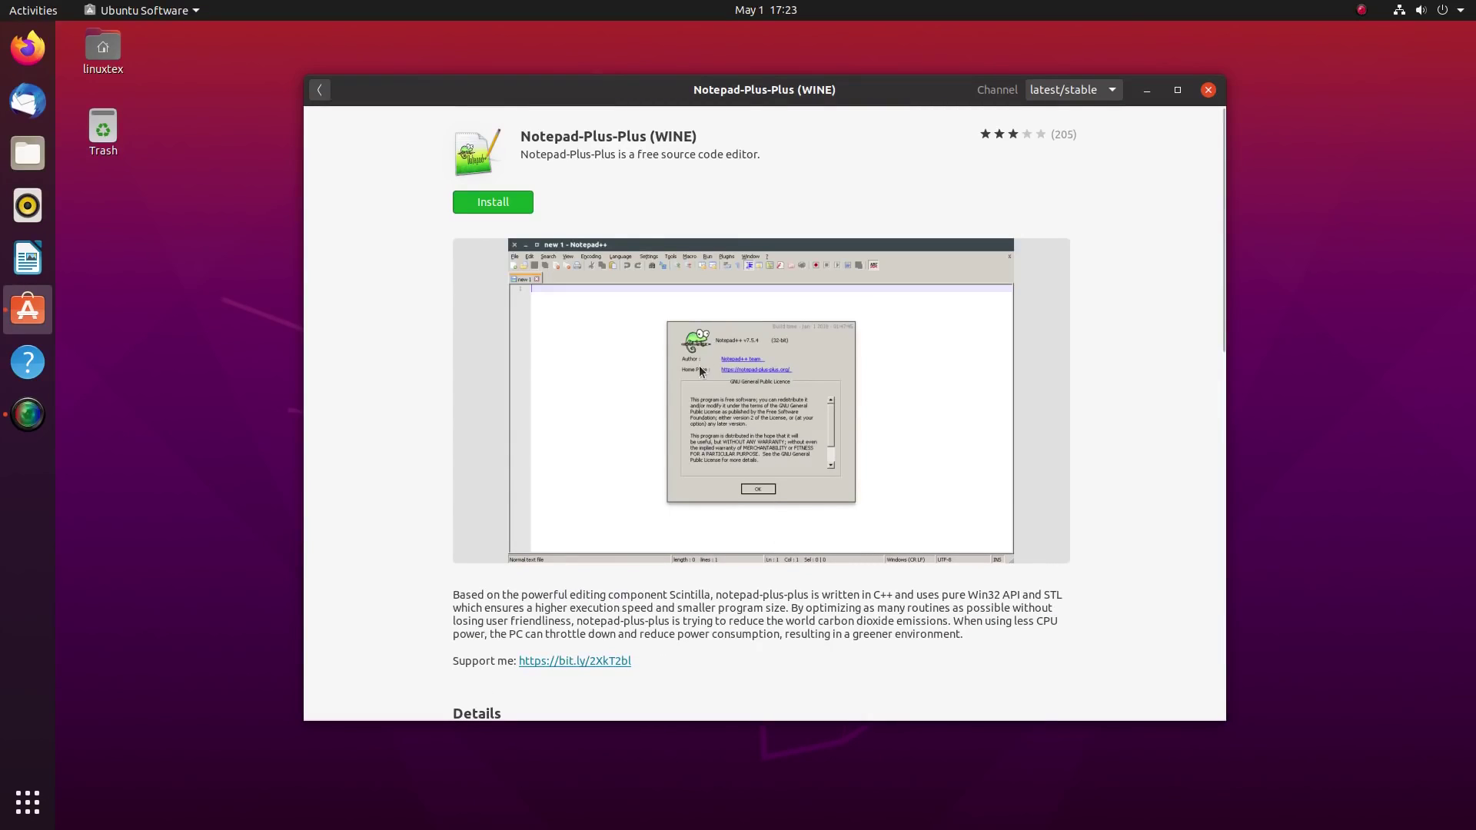
pyautogui.click(326, 94)
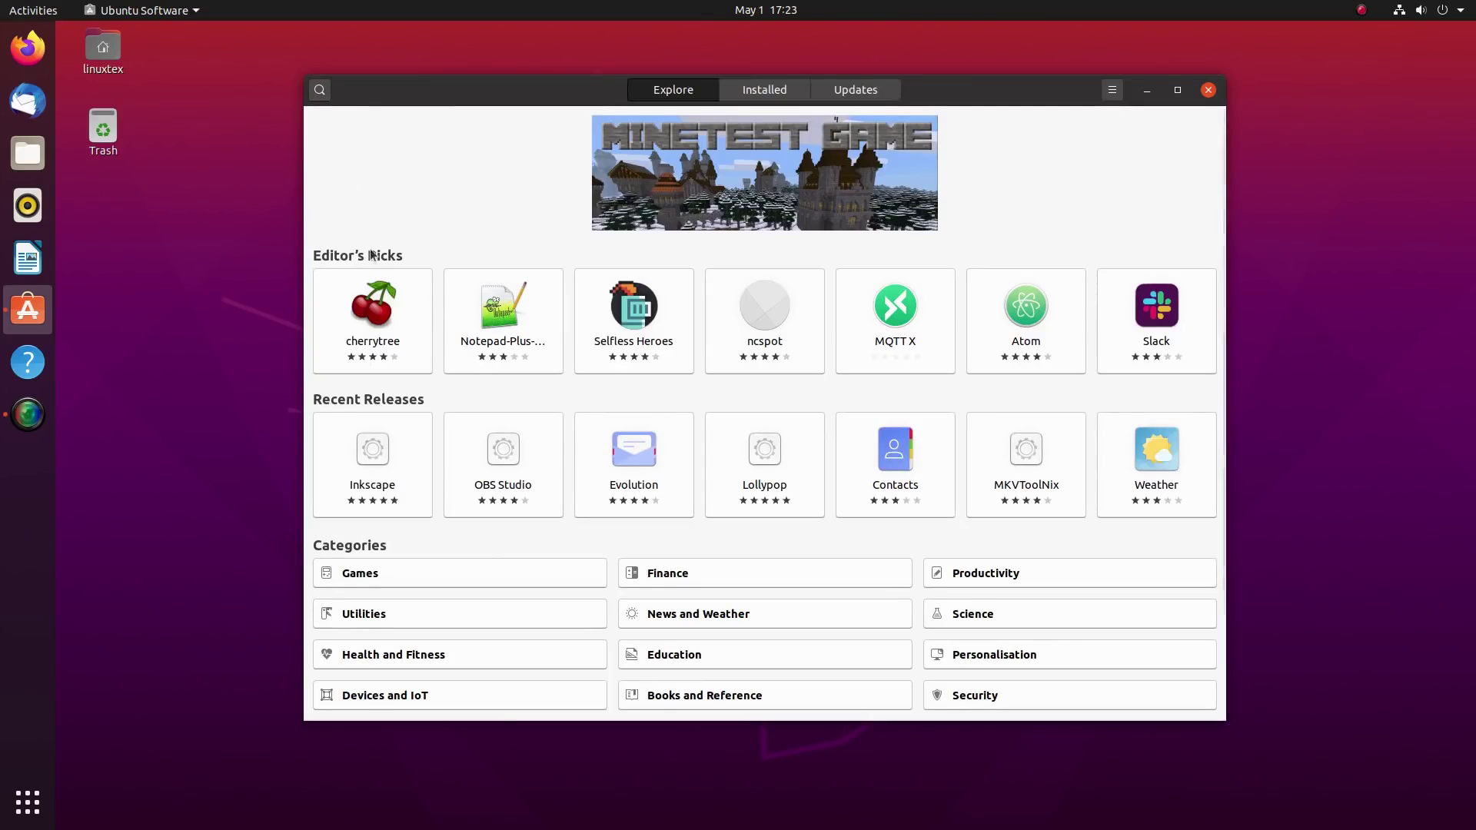
# Step: View the cherrytree page and the screenshots of Selfless Heroes, and return to the Explore page
pyautogui.click(384, 311)
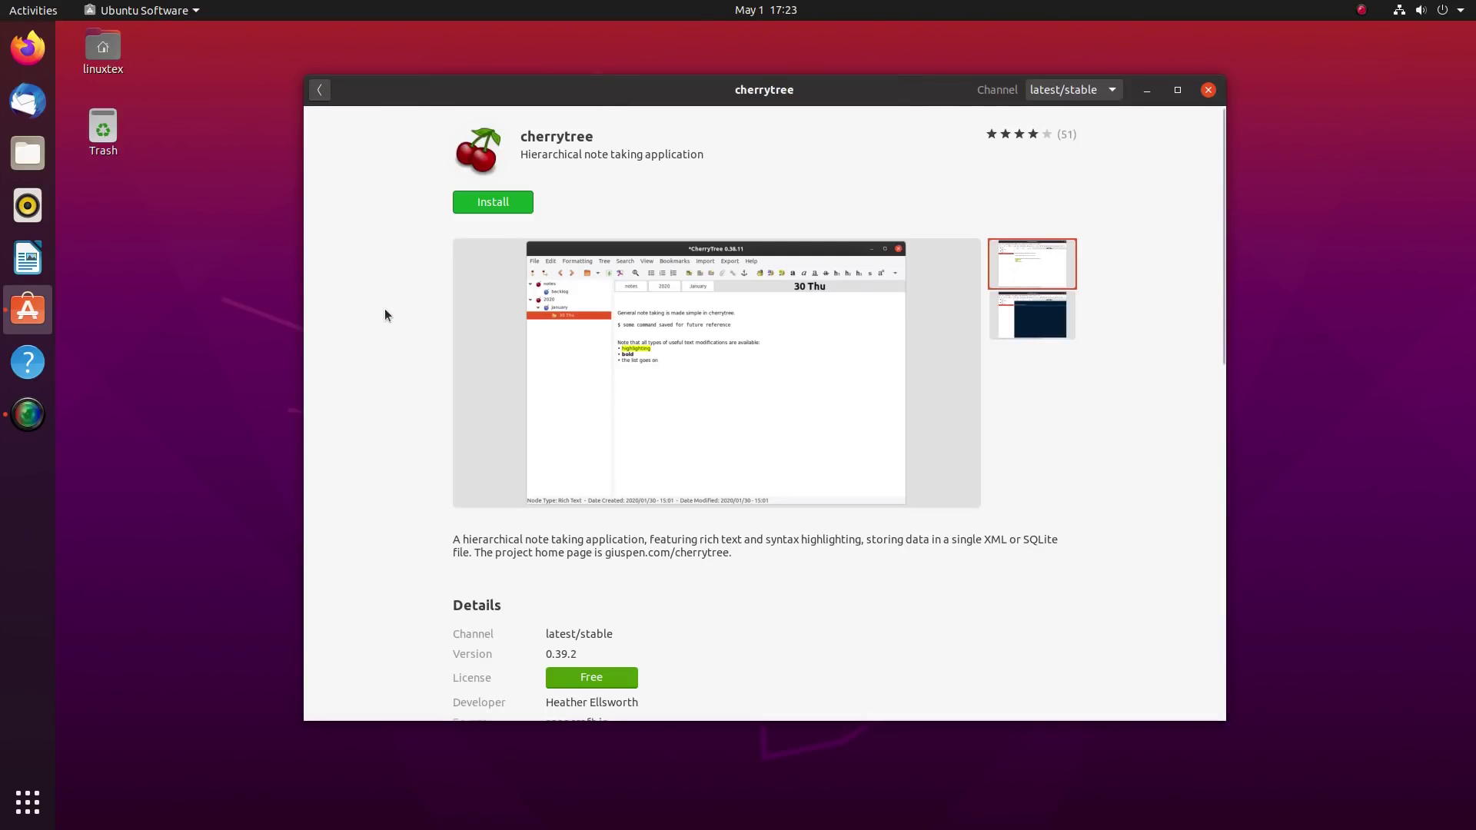
pyautogui.click(316, 94)
pyautogui.click(642, 331)
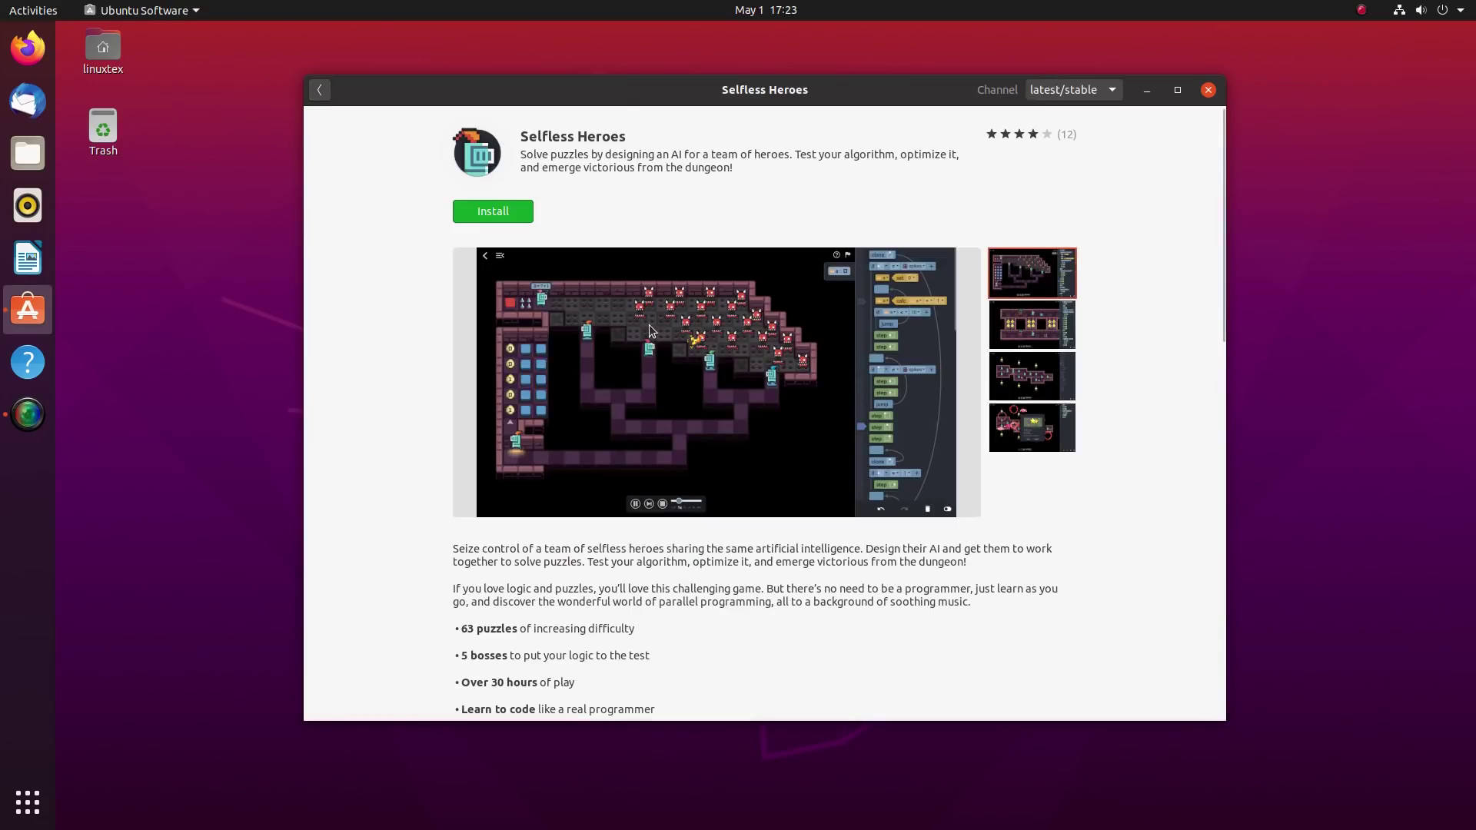
pyautogui.click(1022, 326)
pyautogui.click(1026, 373)
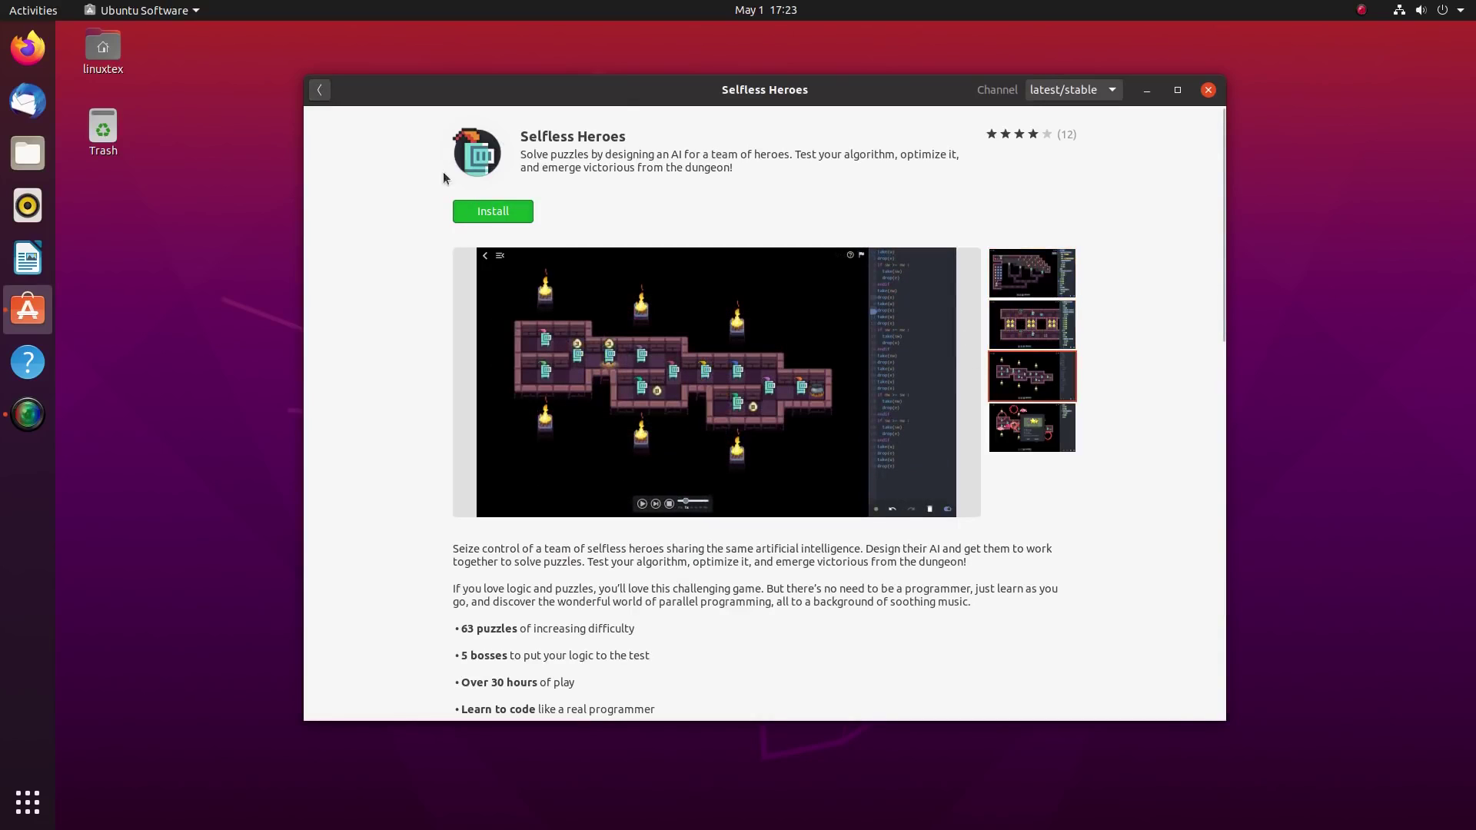
pyautogui.click(321, 94)
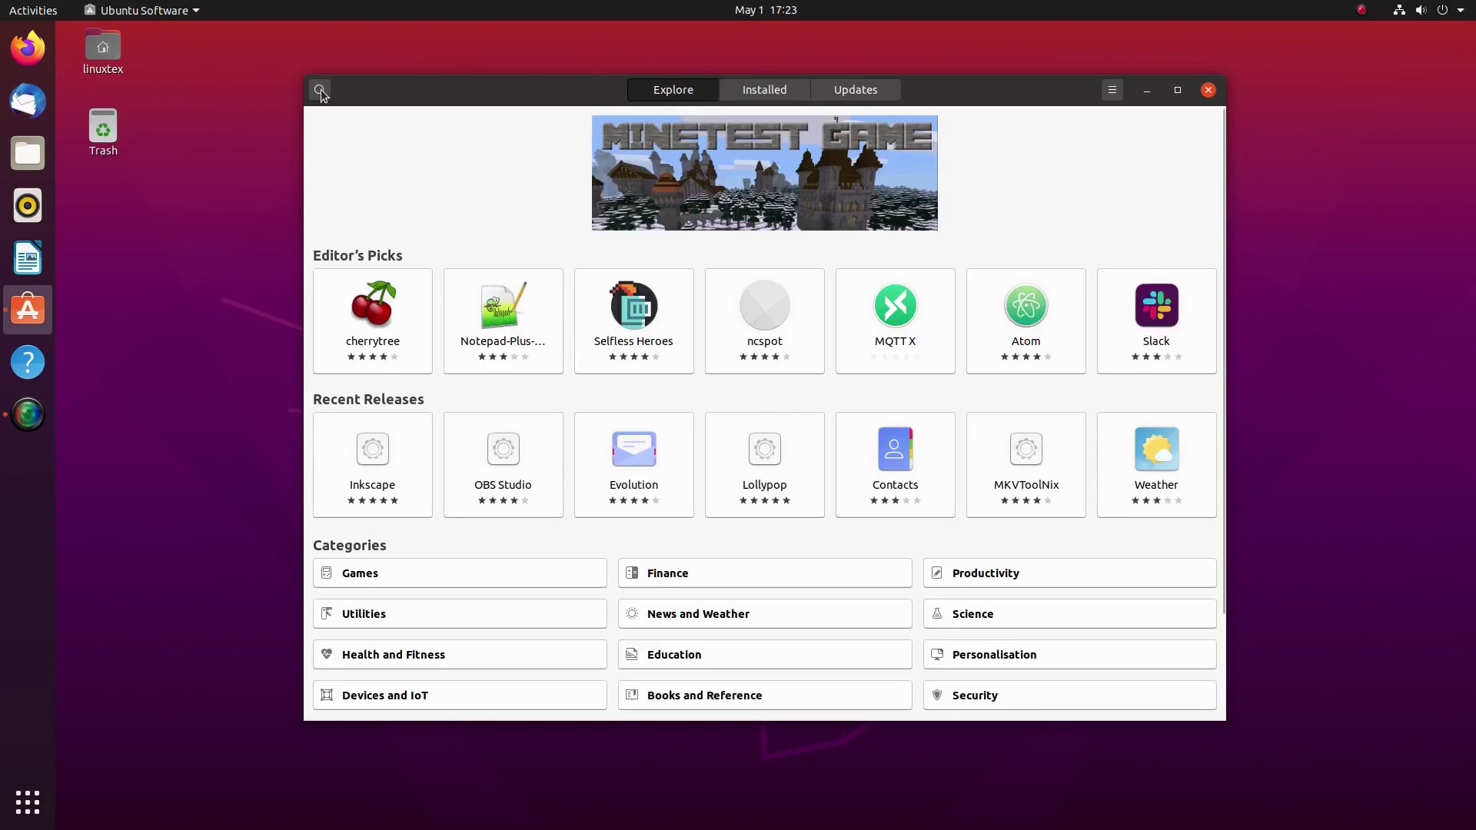
# Step: View the MQTT X page and go through Slack's screenshots, and return to the Explore page
pyautogui.click(877, 335)
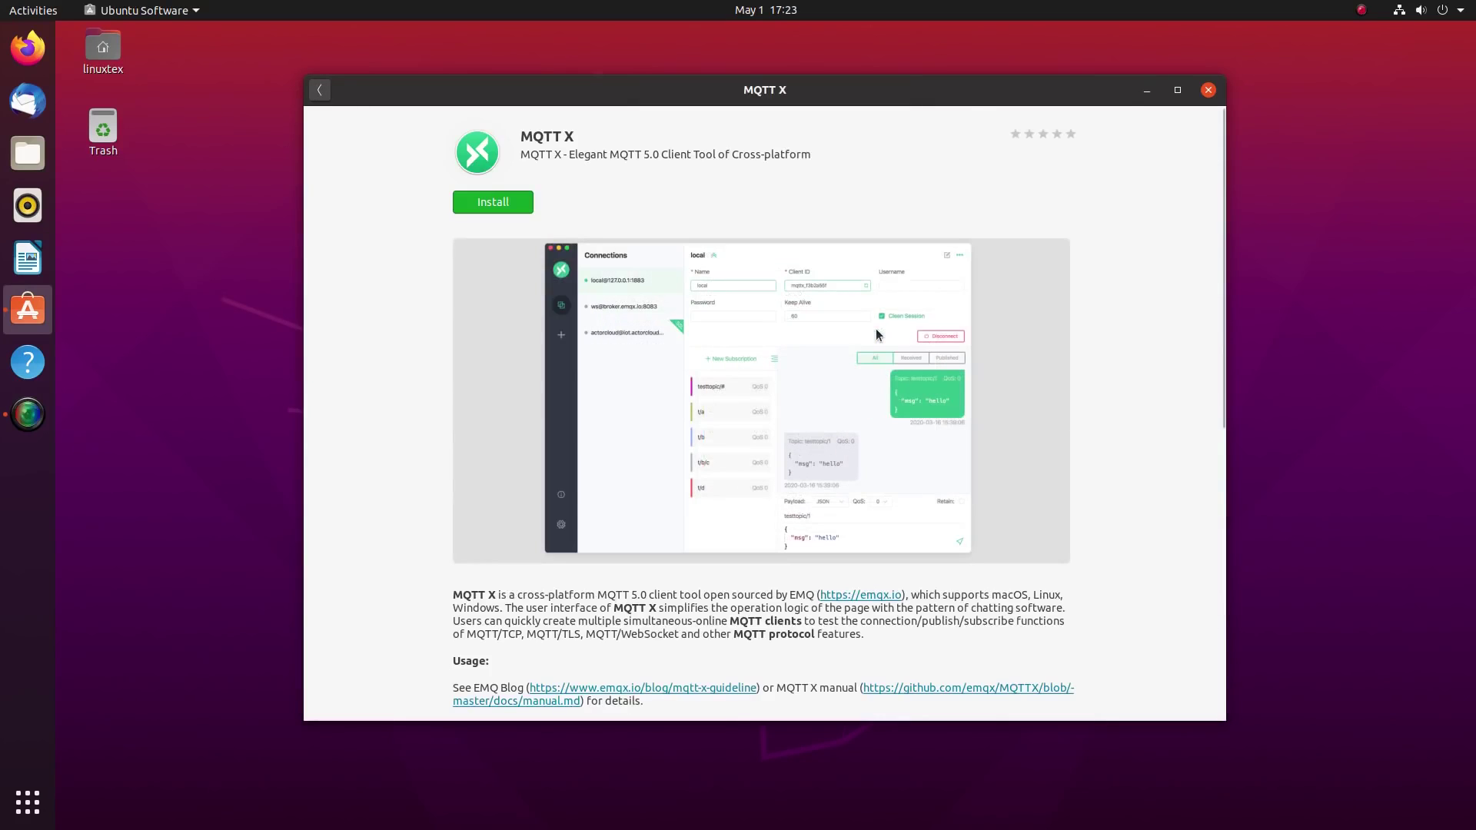
pyautogui.click(320, 90)
pyautogui.click(1199, 335)
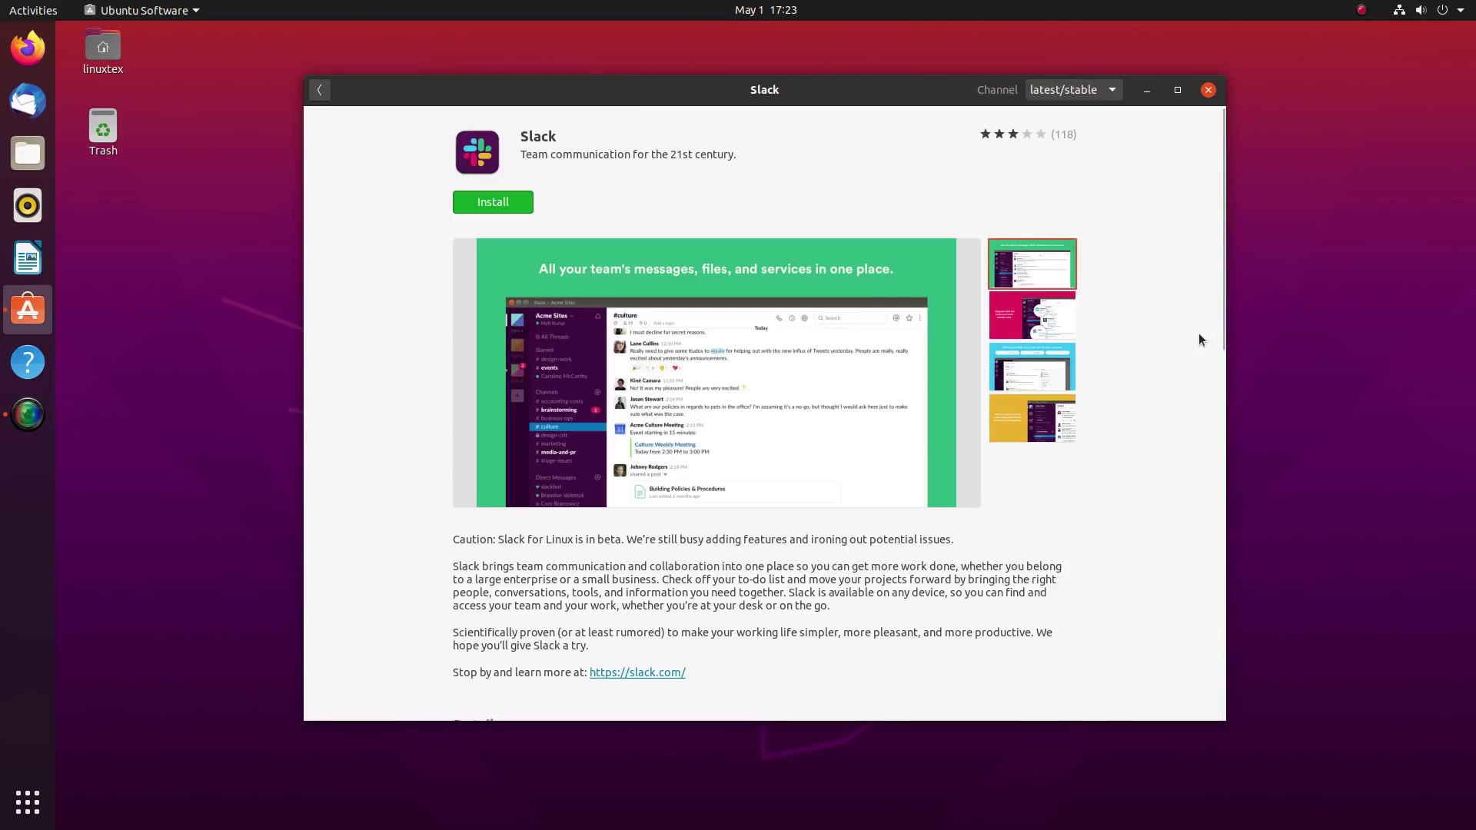
pyautogui.click(1037, 321)
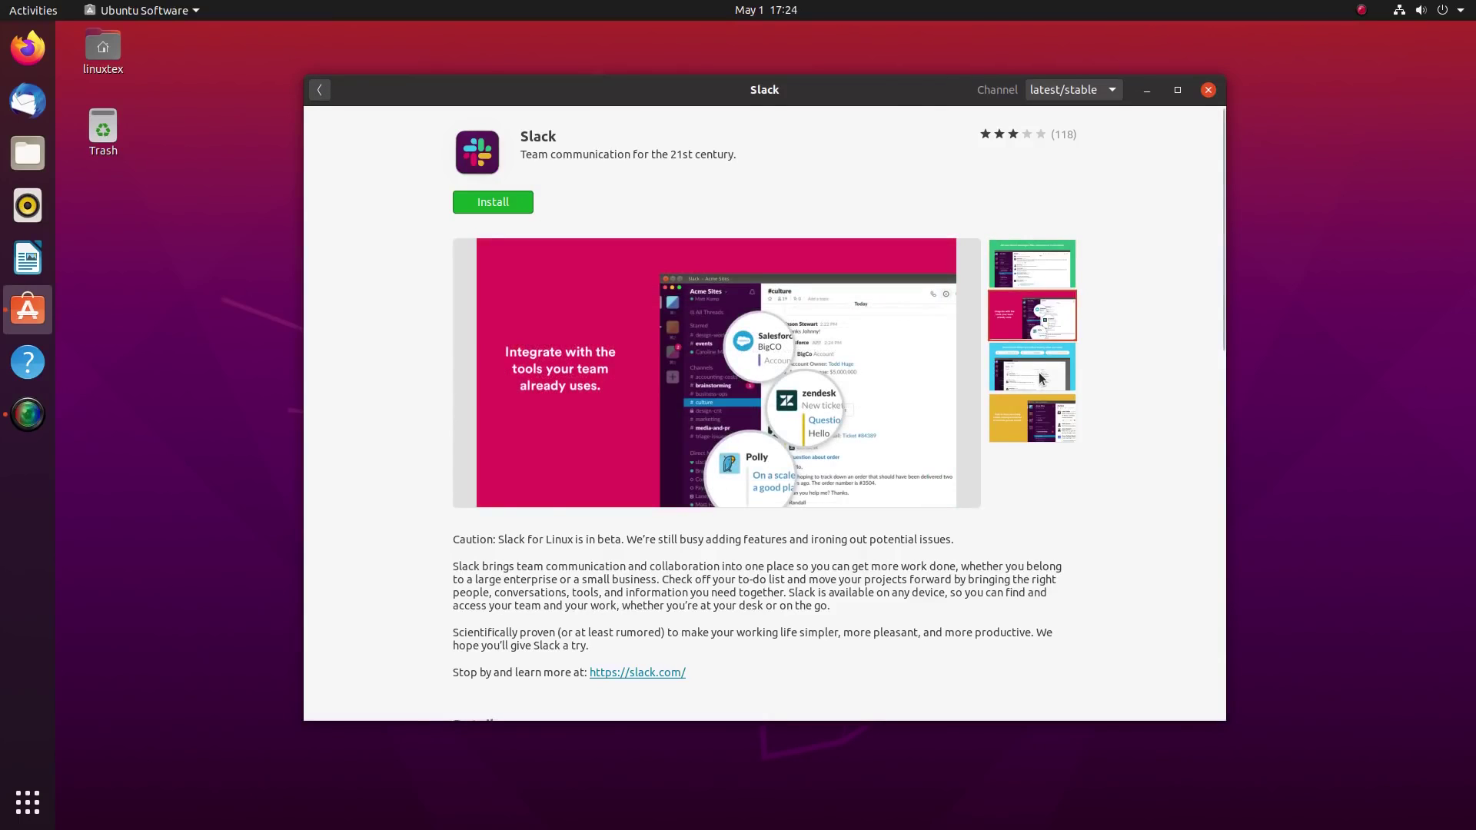
pyautogui.click(1040, 379)
pyautogui.click(1031, 417)
pyautogui.click(320, 90)
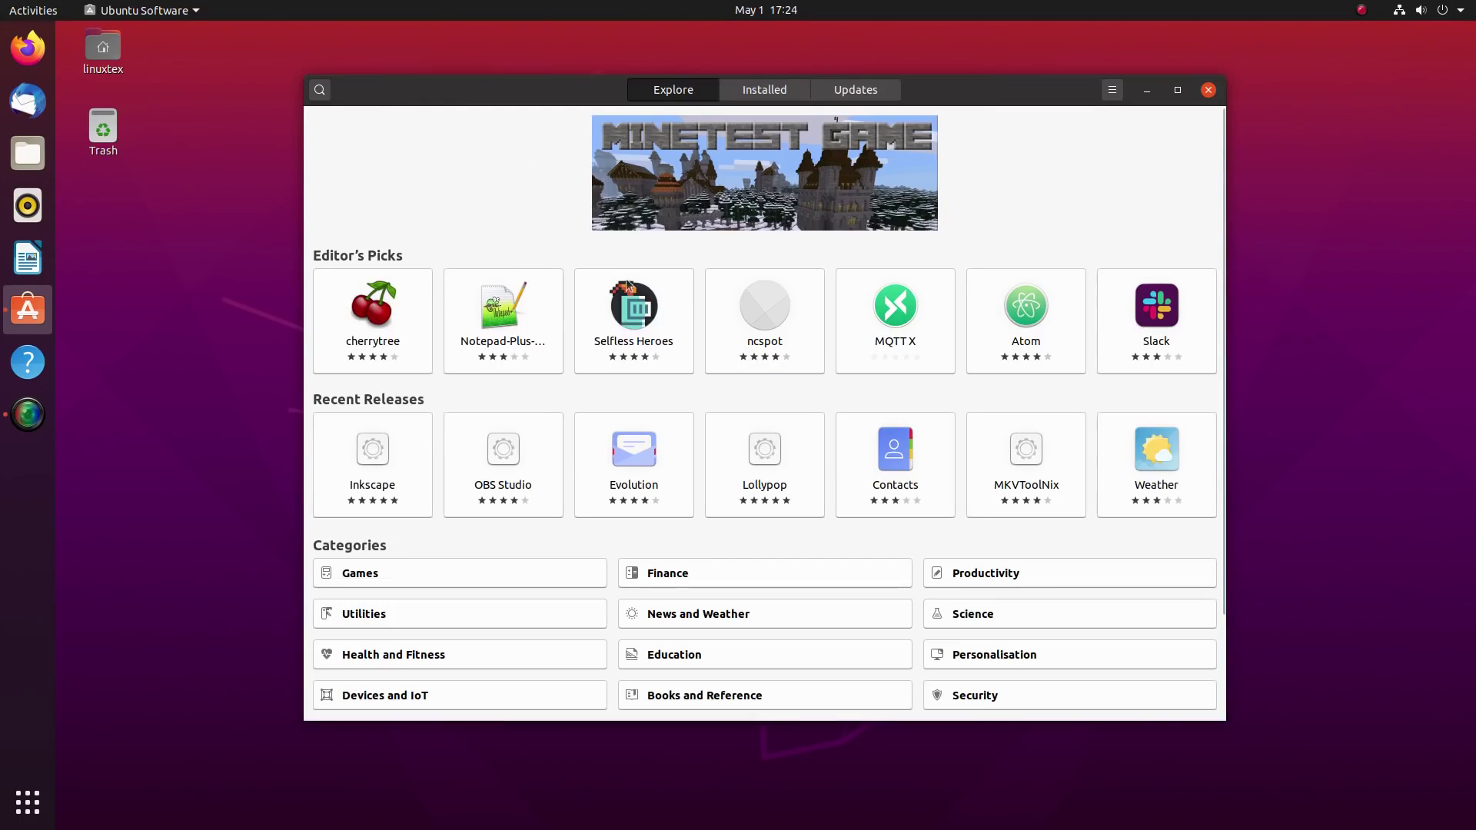
# Step: View the Atom page from Editor's Picks and the Weather page from Recent Releases, and return to the Explore page
pyautogui.click(1045, 356)
pyautogui.click(1037, 337)
pyautogui.click(1034, 275)
pyautogui.click(320, 92)
pyautogui.click(1189, 481)
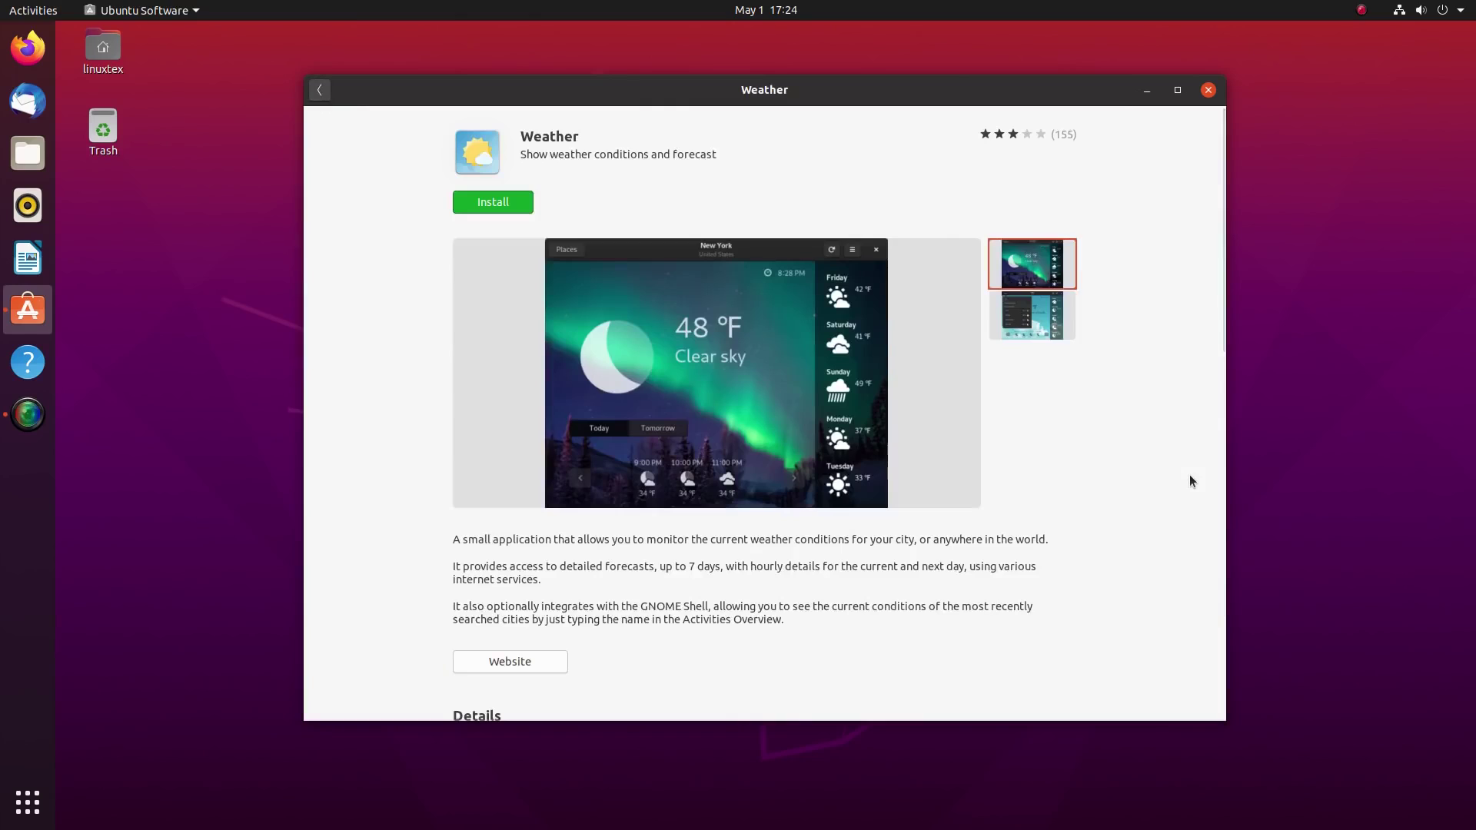
pyautogui.click(315, 91)
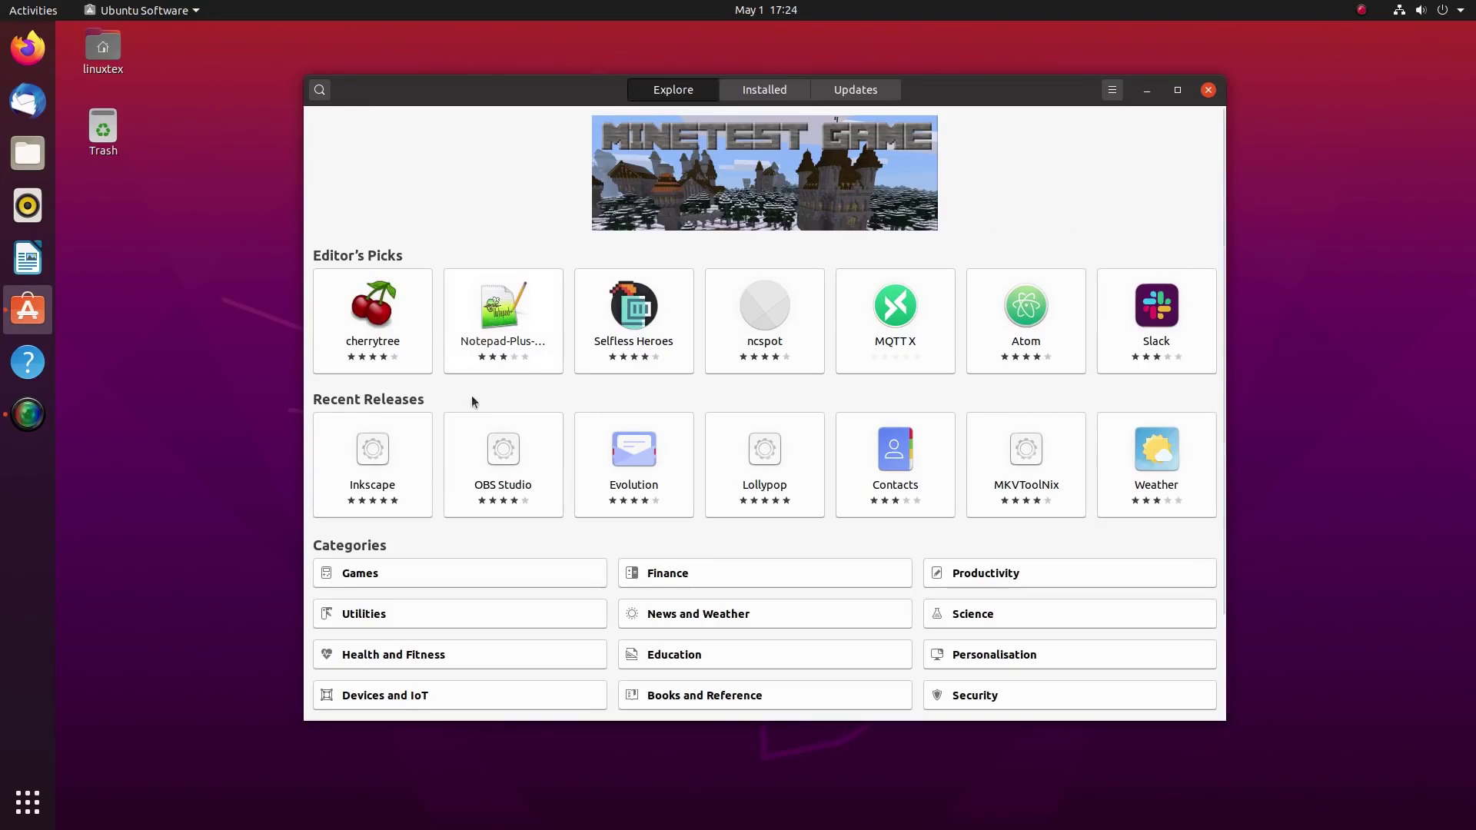
# Step: Open the Games category and browse its list of available games
pyautogui.scroll(-3, 477, 430)
pyautogui.click(444, 446)
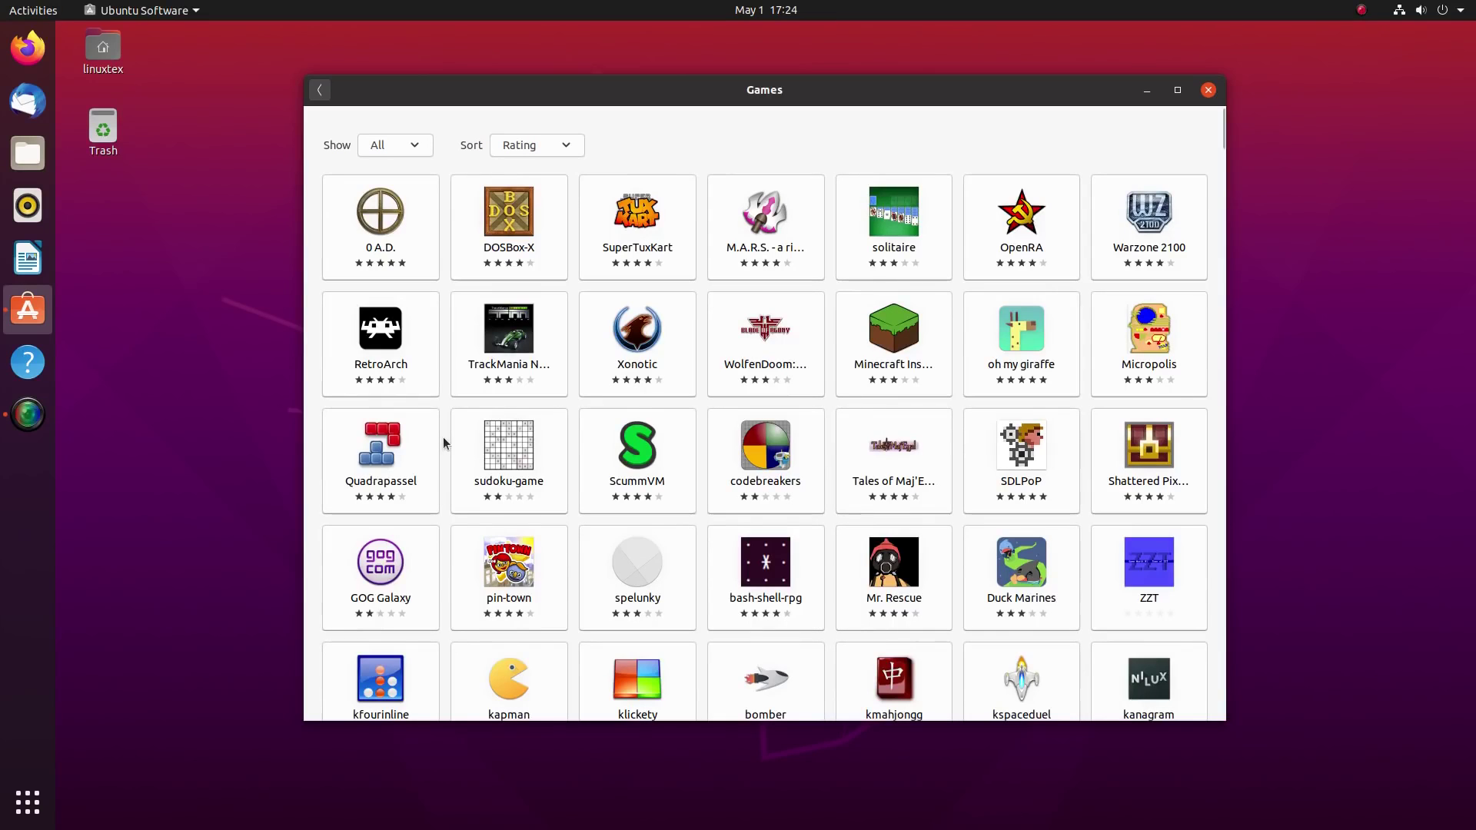
pyautogui.scroll(-5, 863, 382)
pyautogui.scroll(5, 817, 369)
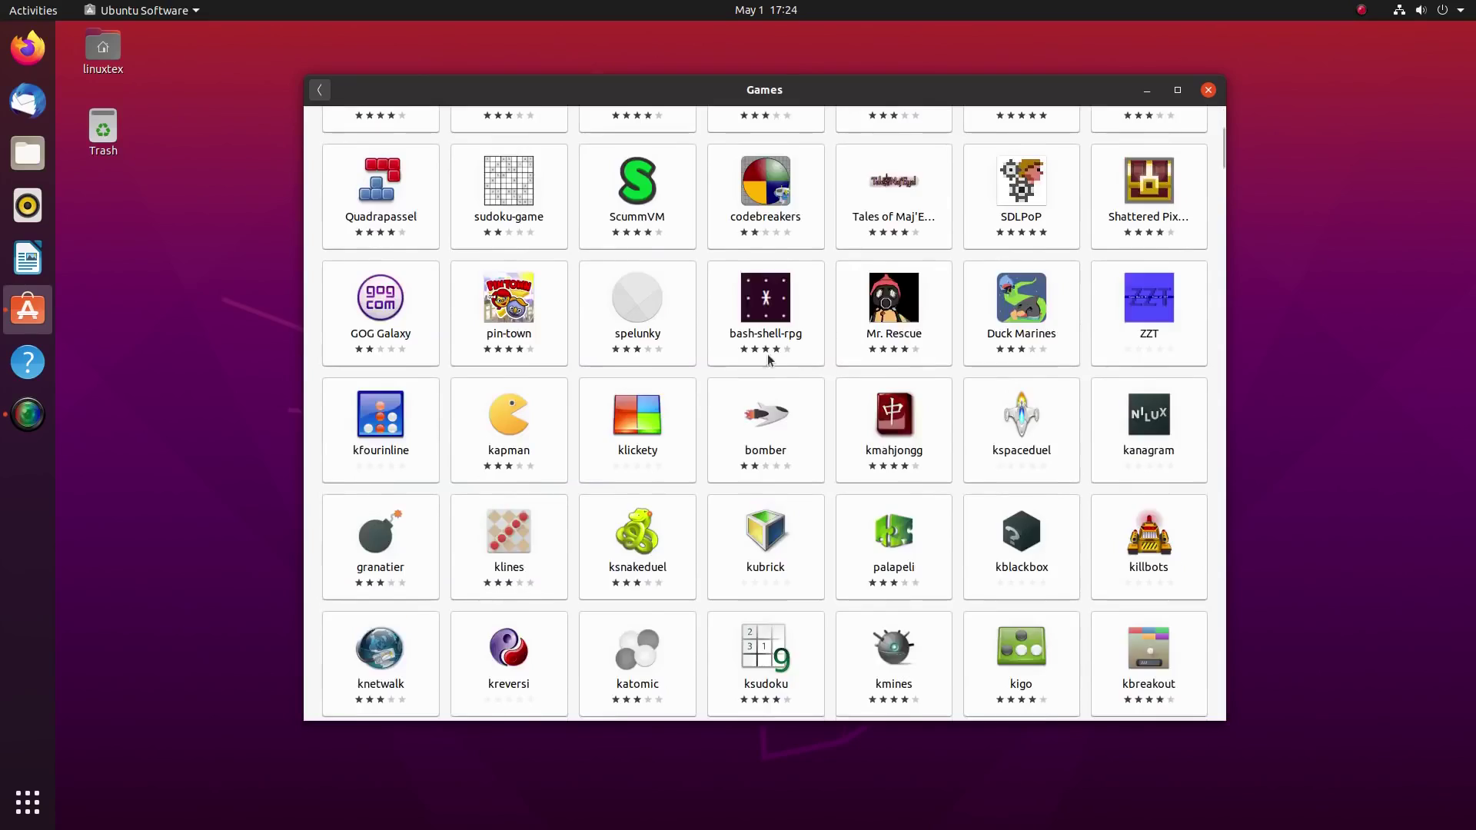
# Step: View the 0 A.D. page, go through its five screenshots and its description, and return to the Games list
pyautogui.click(394, 269)
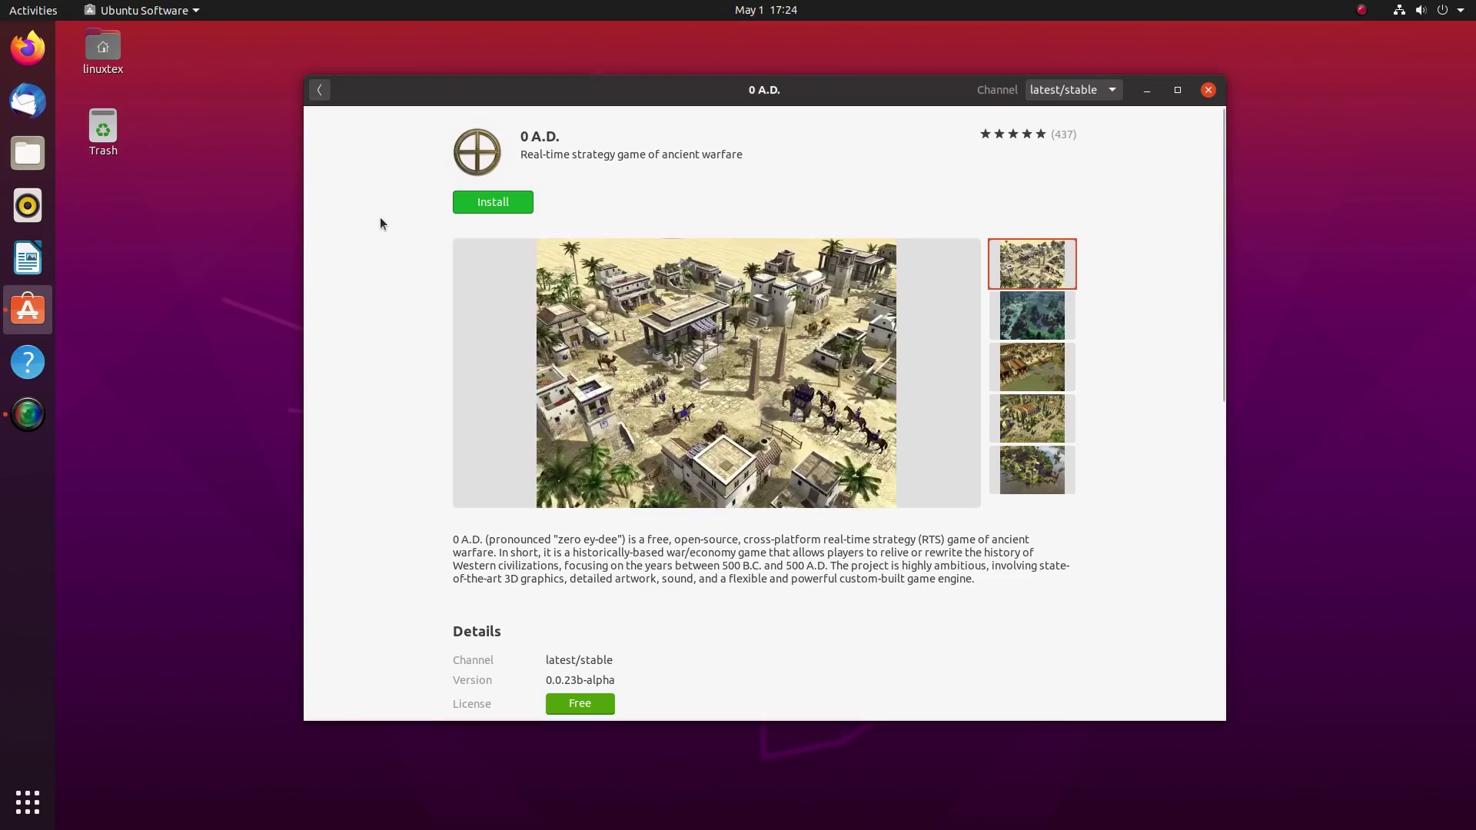
pyautogui.click(1031, 330)
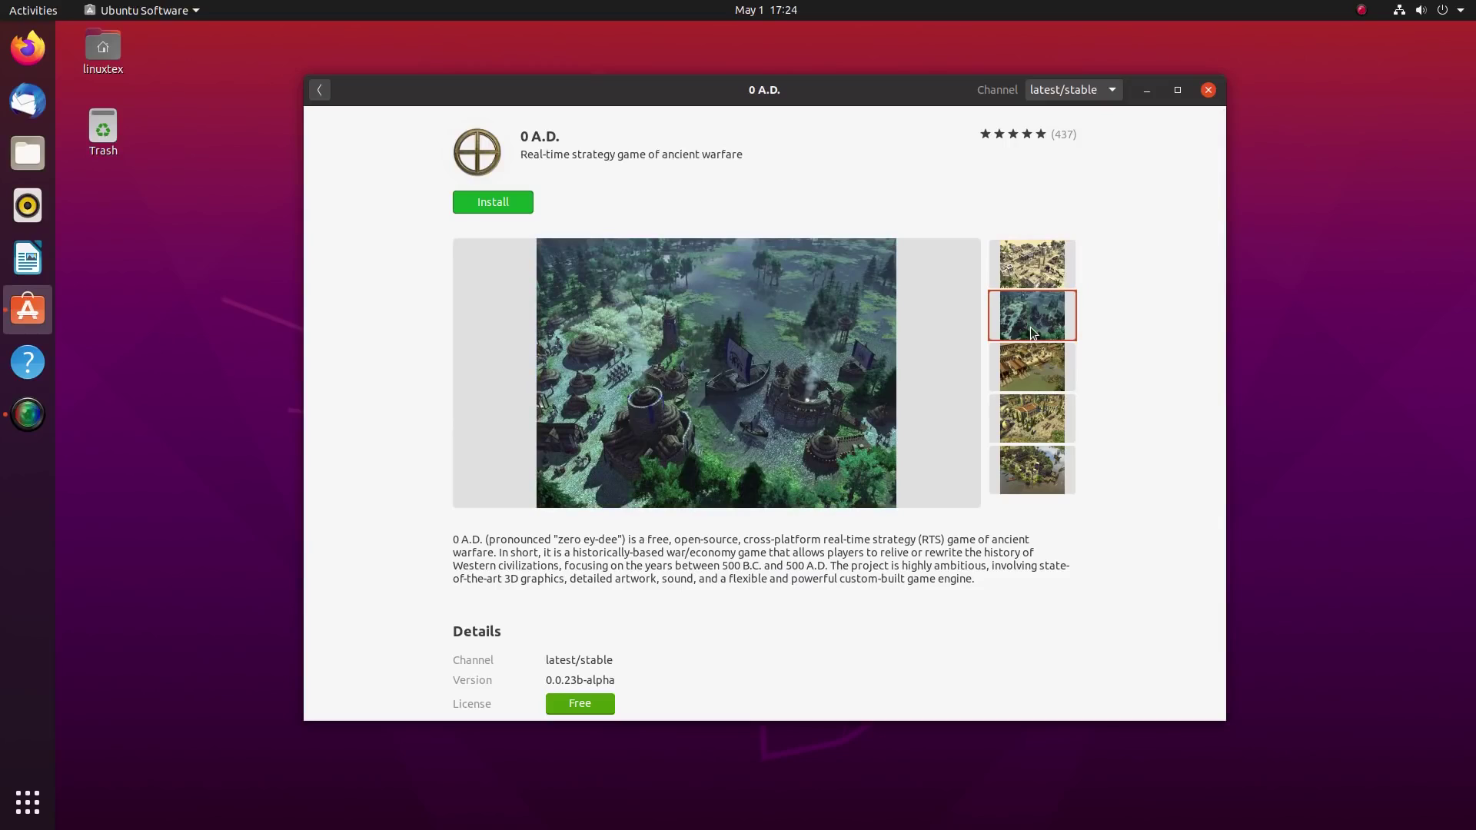
pyautogui.click(1033, 381)
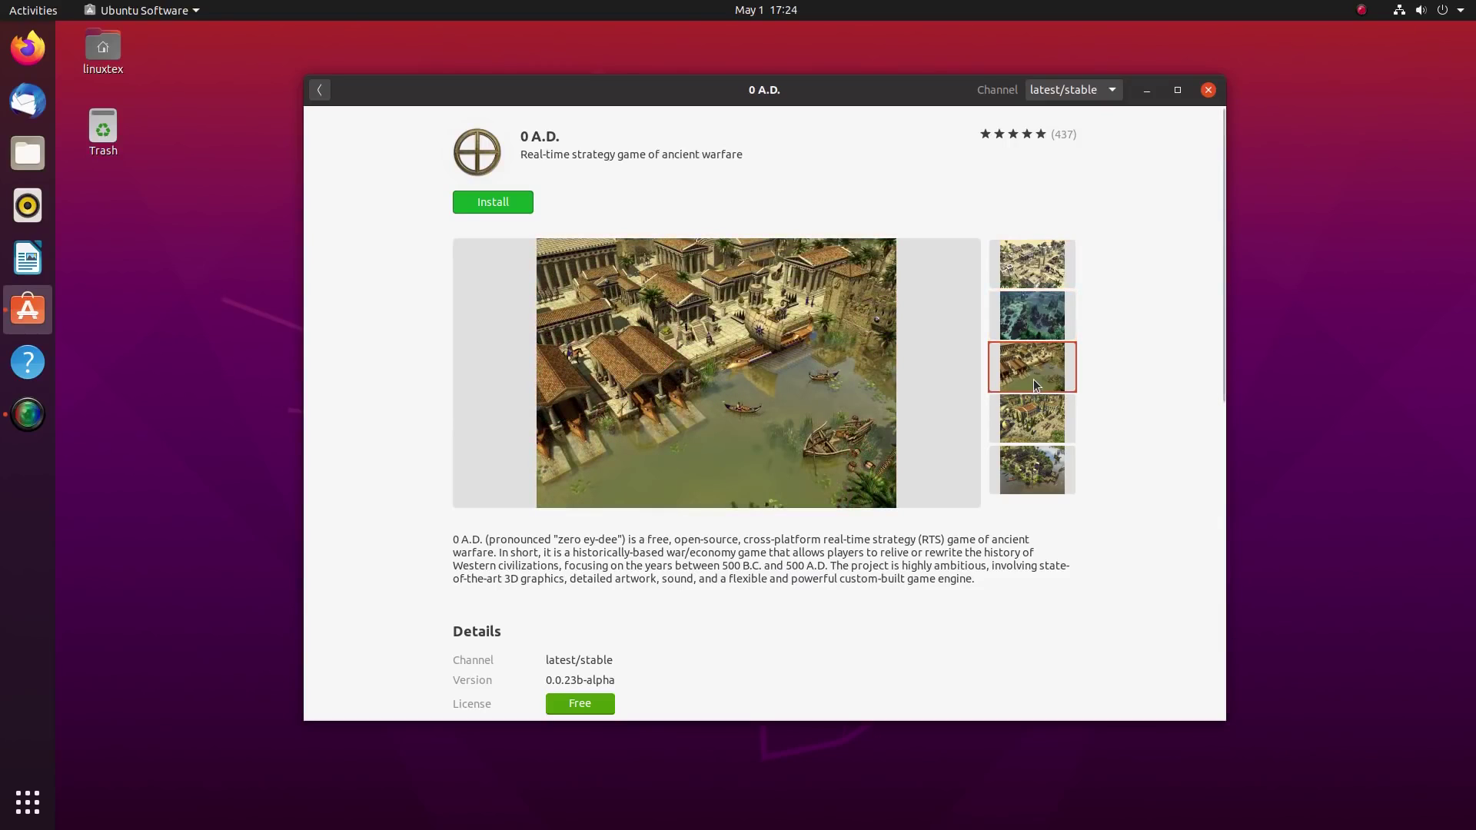
pyautogui.click(1038, 405)
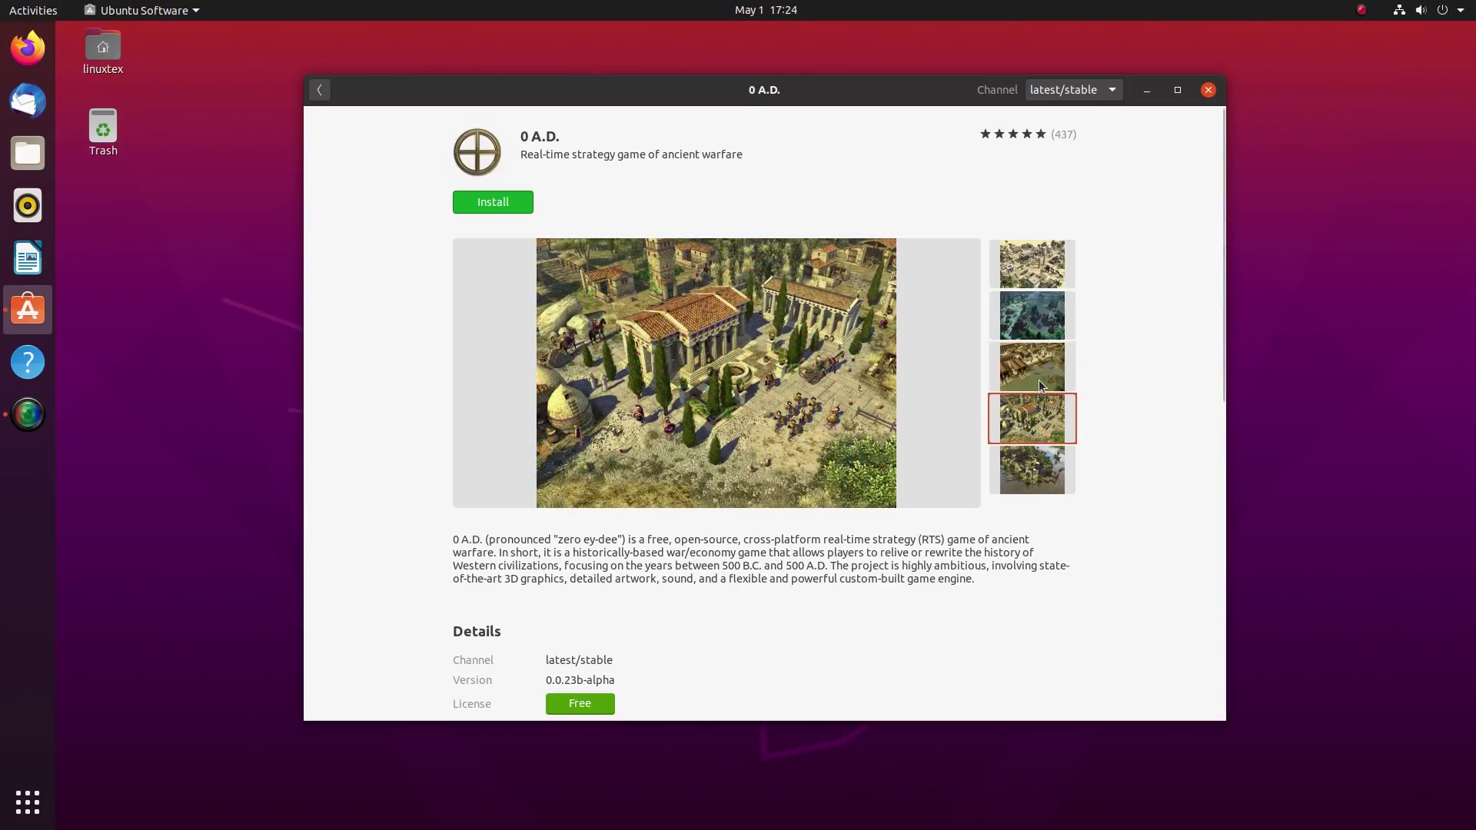
pyautogui.click(1040, 385)
pyautogui.click(1040, 409)
pyautogui.click(1040, 454)
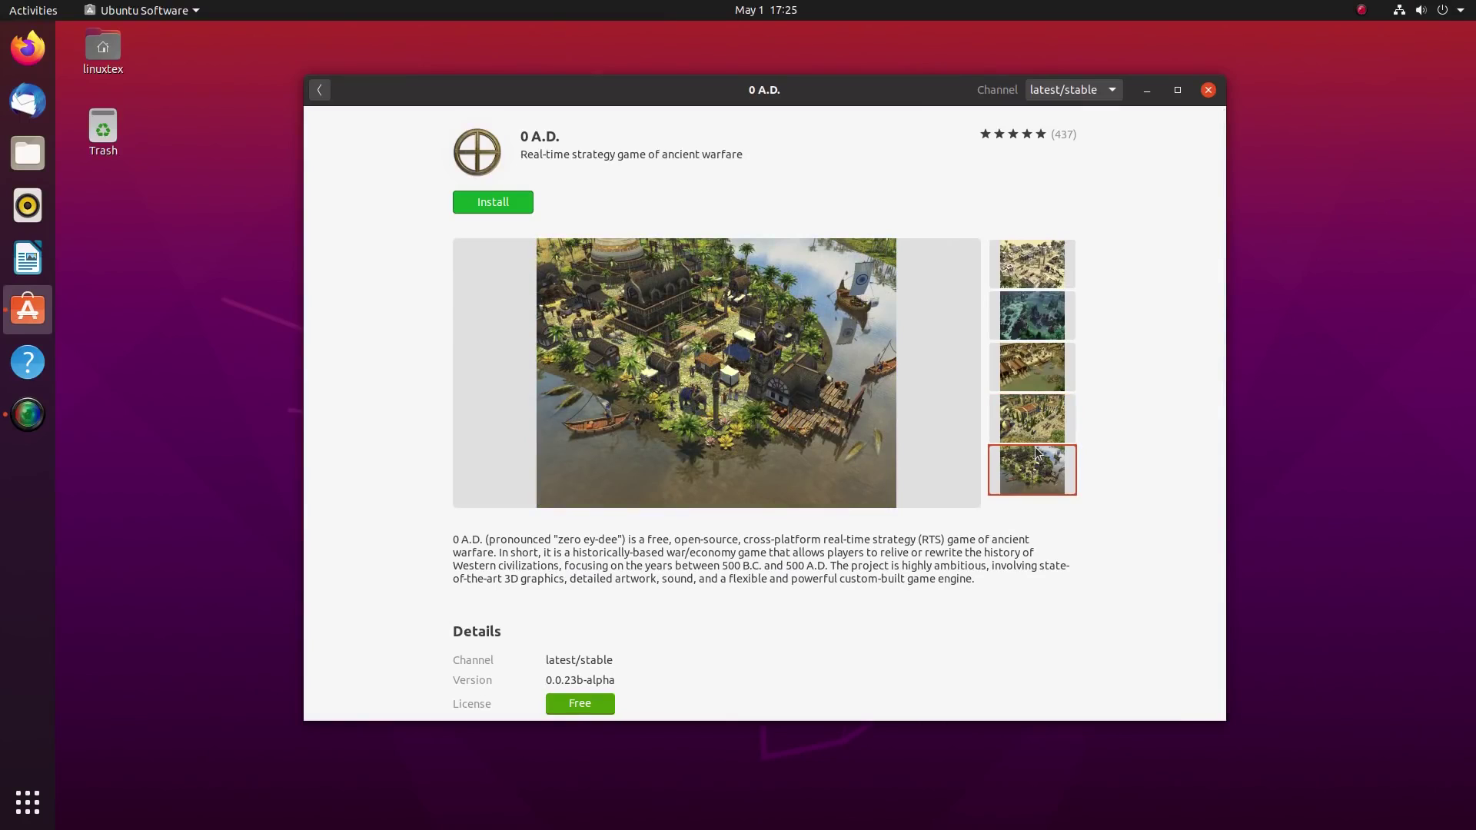
pyautogui.scroll(-5, 441, 407)
pyautogui.scroll(5, 440, 427)
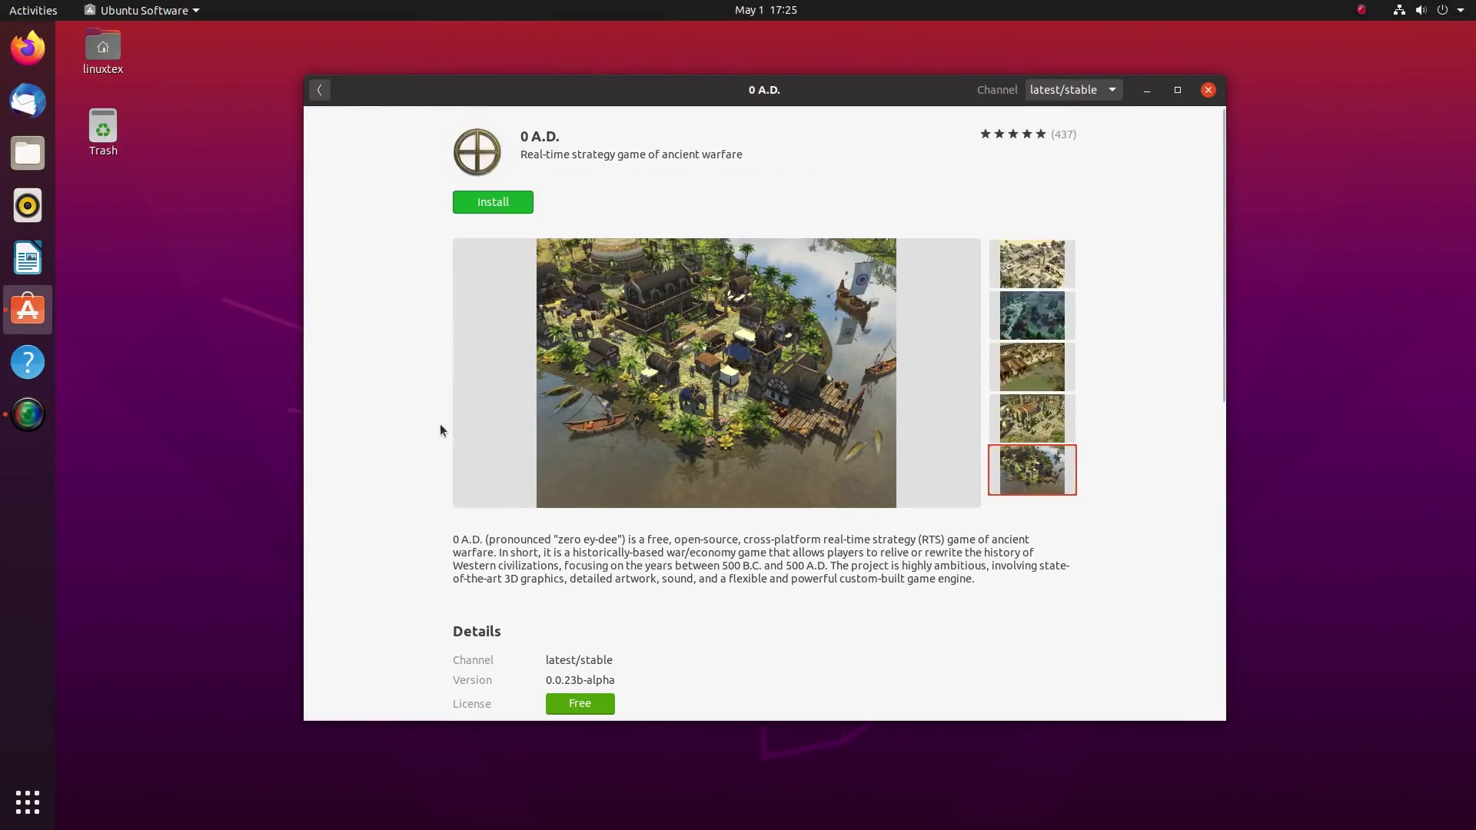
pyautogui.click(321, 90)
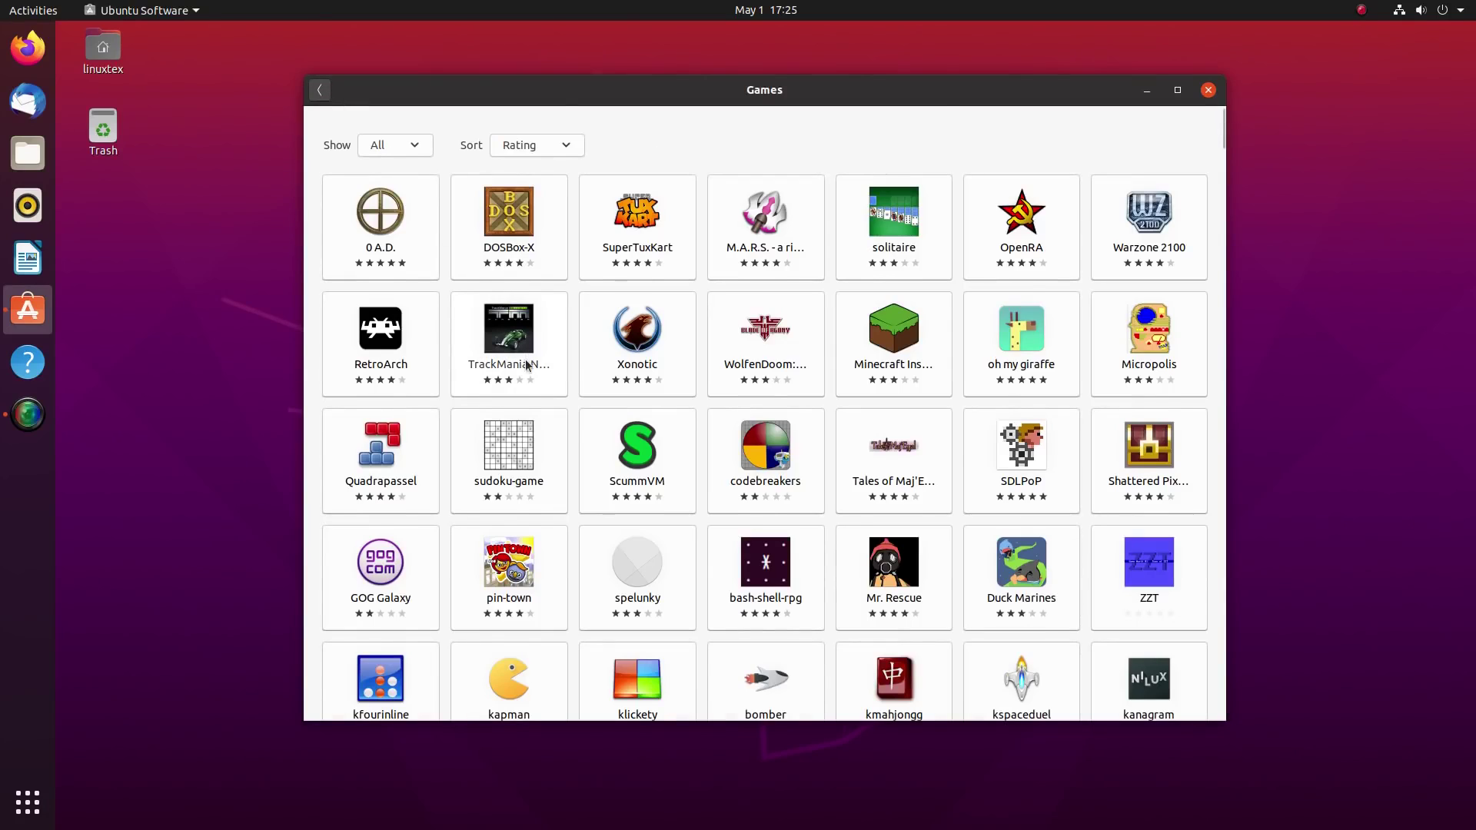
# Step: Browse further through the available titles in the Games category
pyautogui.scroll(-3, 527, 363)
pyautogui.scroll(-4, 529, 370)
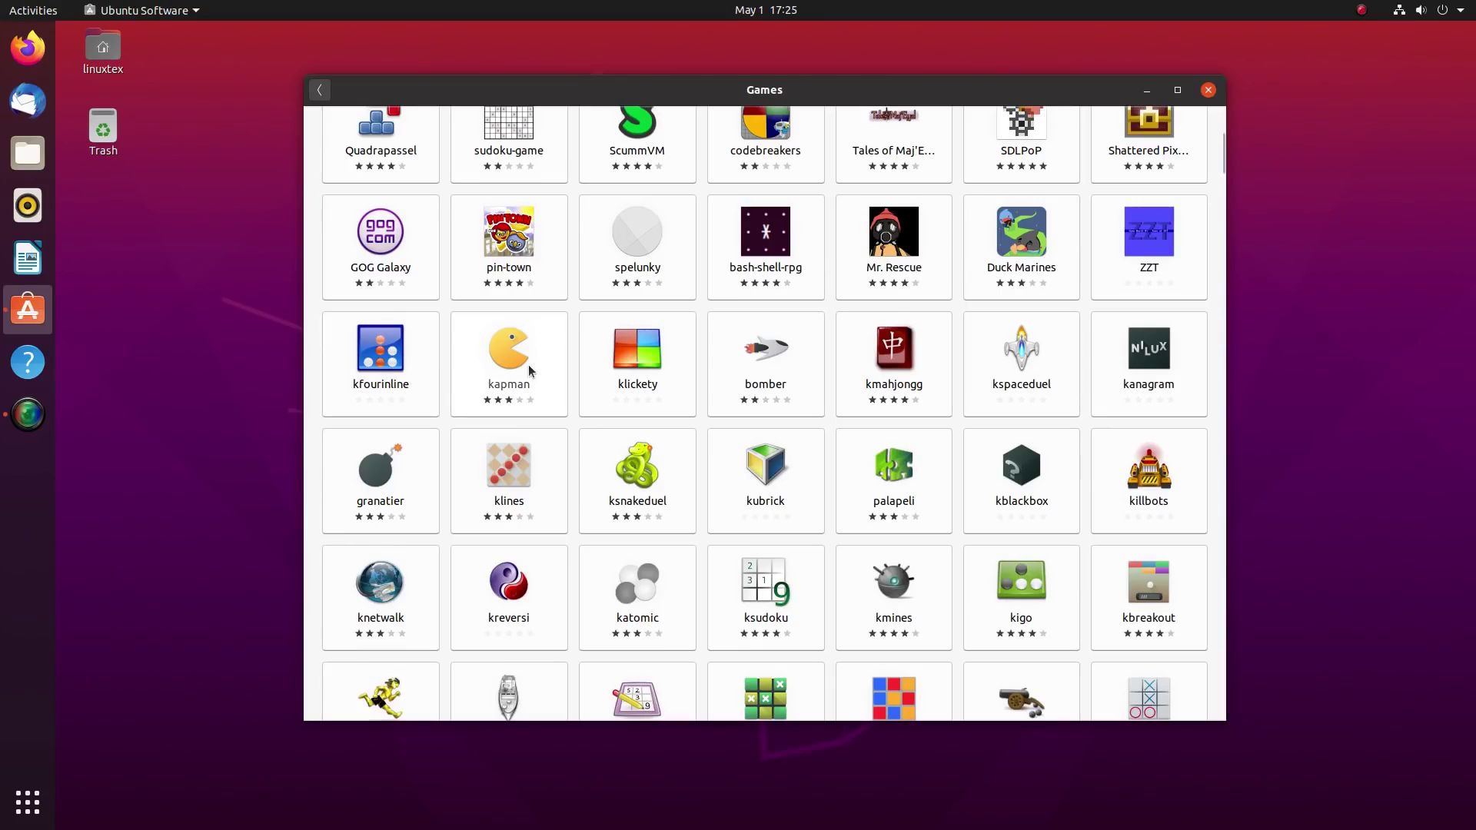
pyautogui.scroll(-5, 529, 369)
pyautogui.scroll(-4, 529, 371)
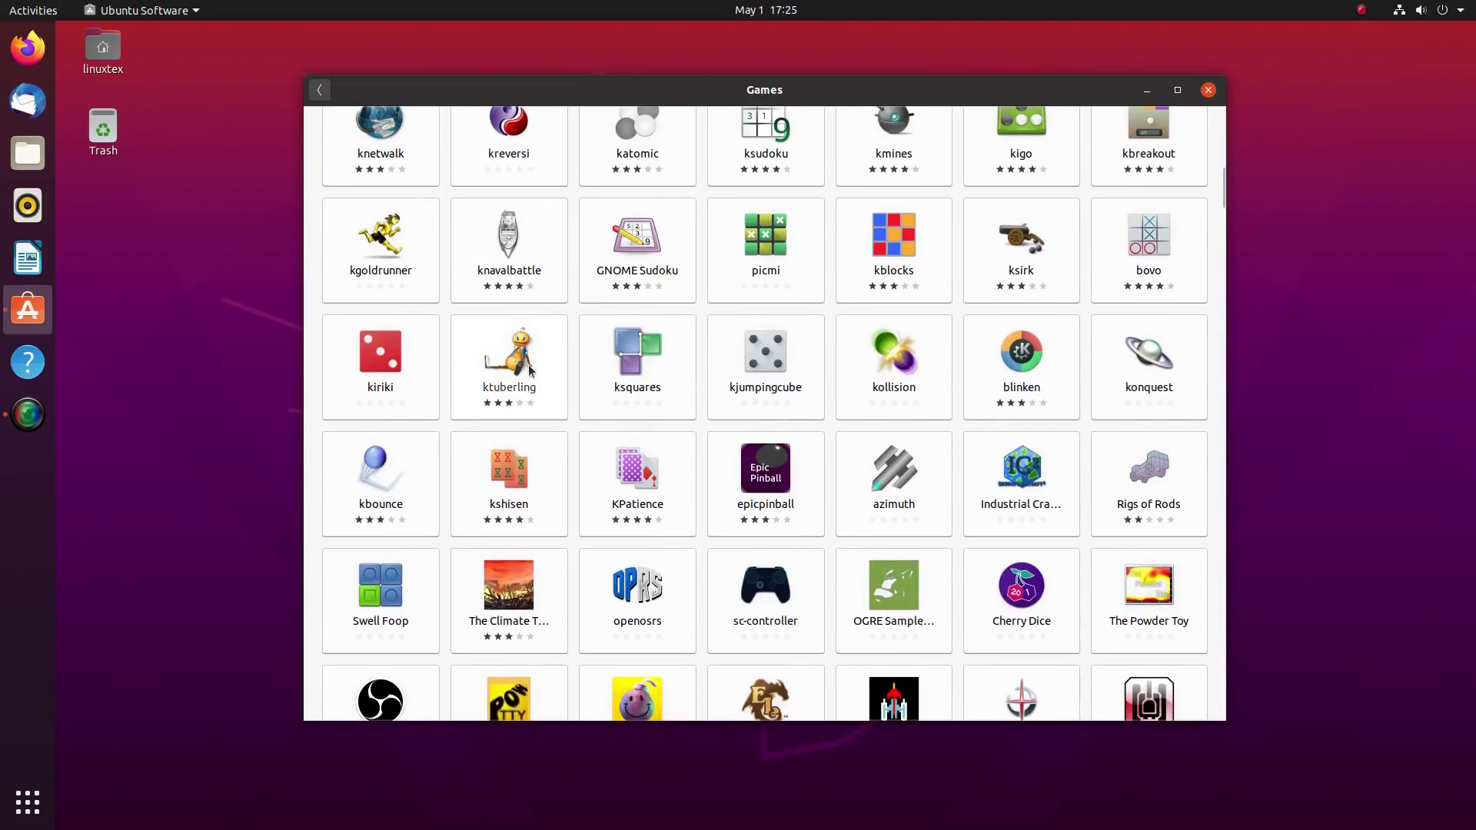
pyautogui.scroll(-4, 528, 364)
pyautogui.click(638, 506)
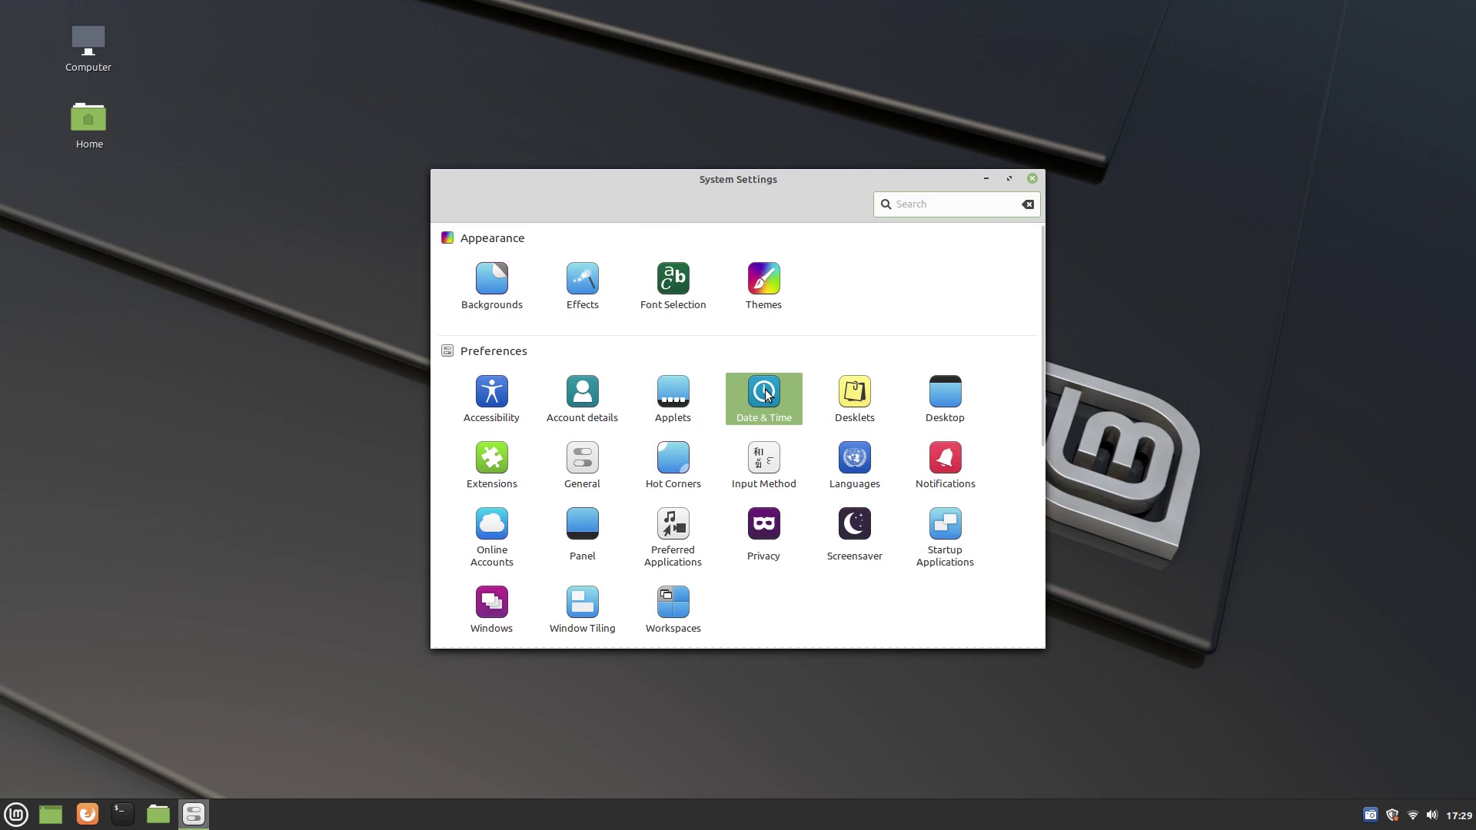
# Step: View the Date & Time settings in Linux Mint's System Settings and return to the overview
pyautogui.click(763, 395)
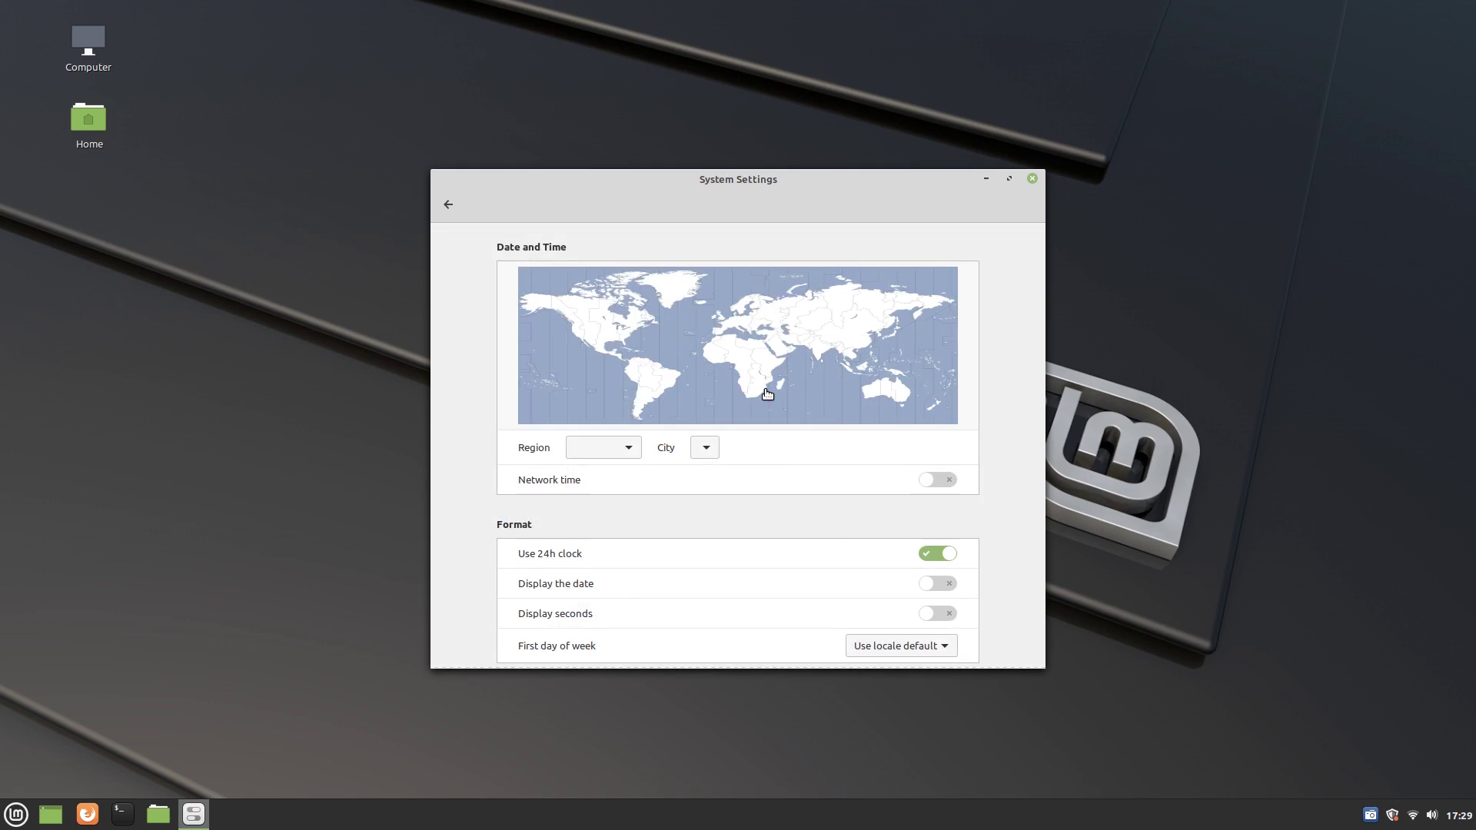
pyautogui.click(452, 206)
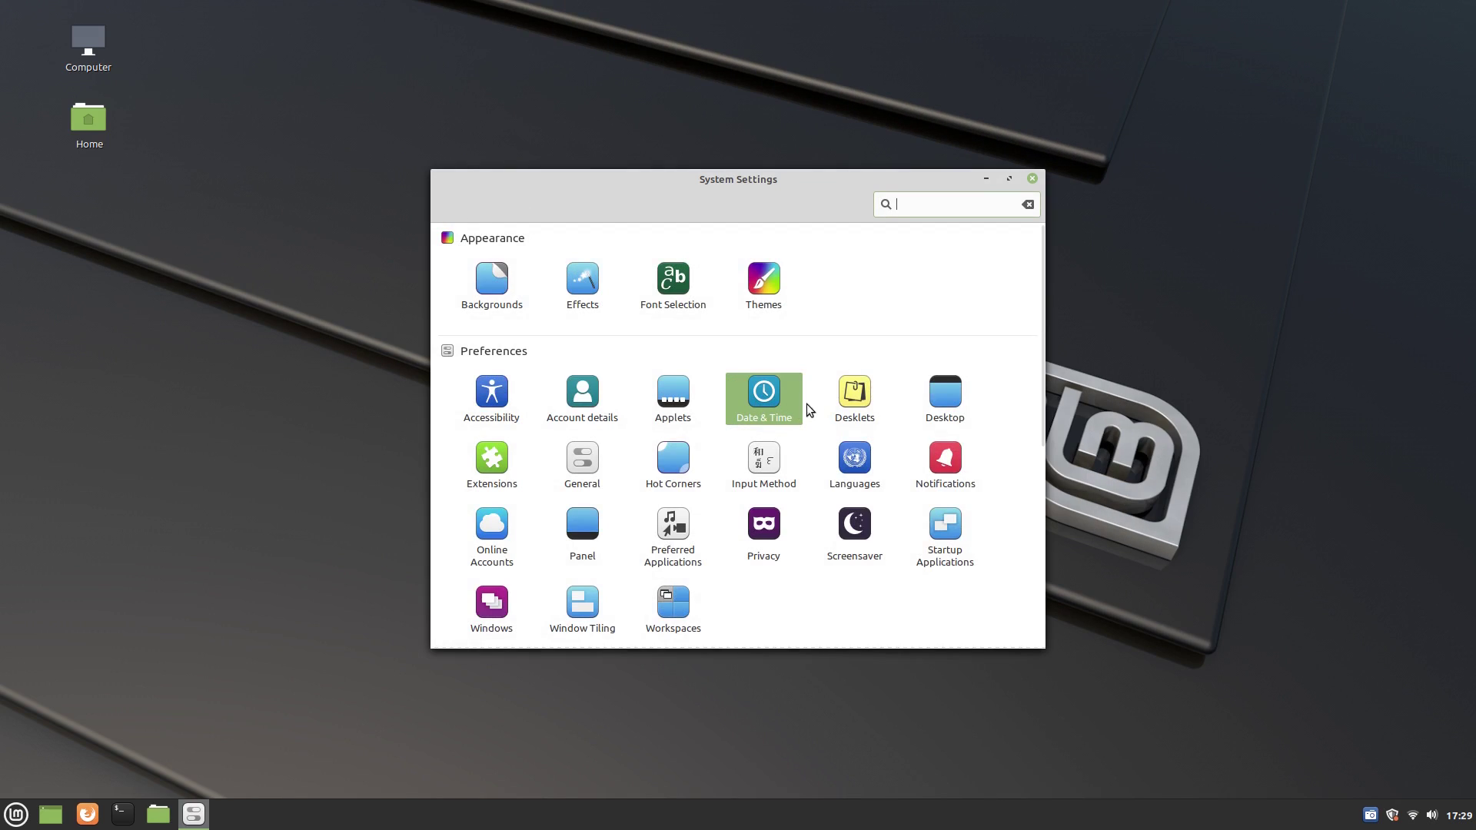
# Step: Add the Clock desklet from the Desklets settings and place it in the desktop's upper-right corner
pyautogui.click(849, 398)
pyautogui.moveTo(786, 171); pyautogui.dragTo(528, 164)
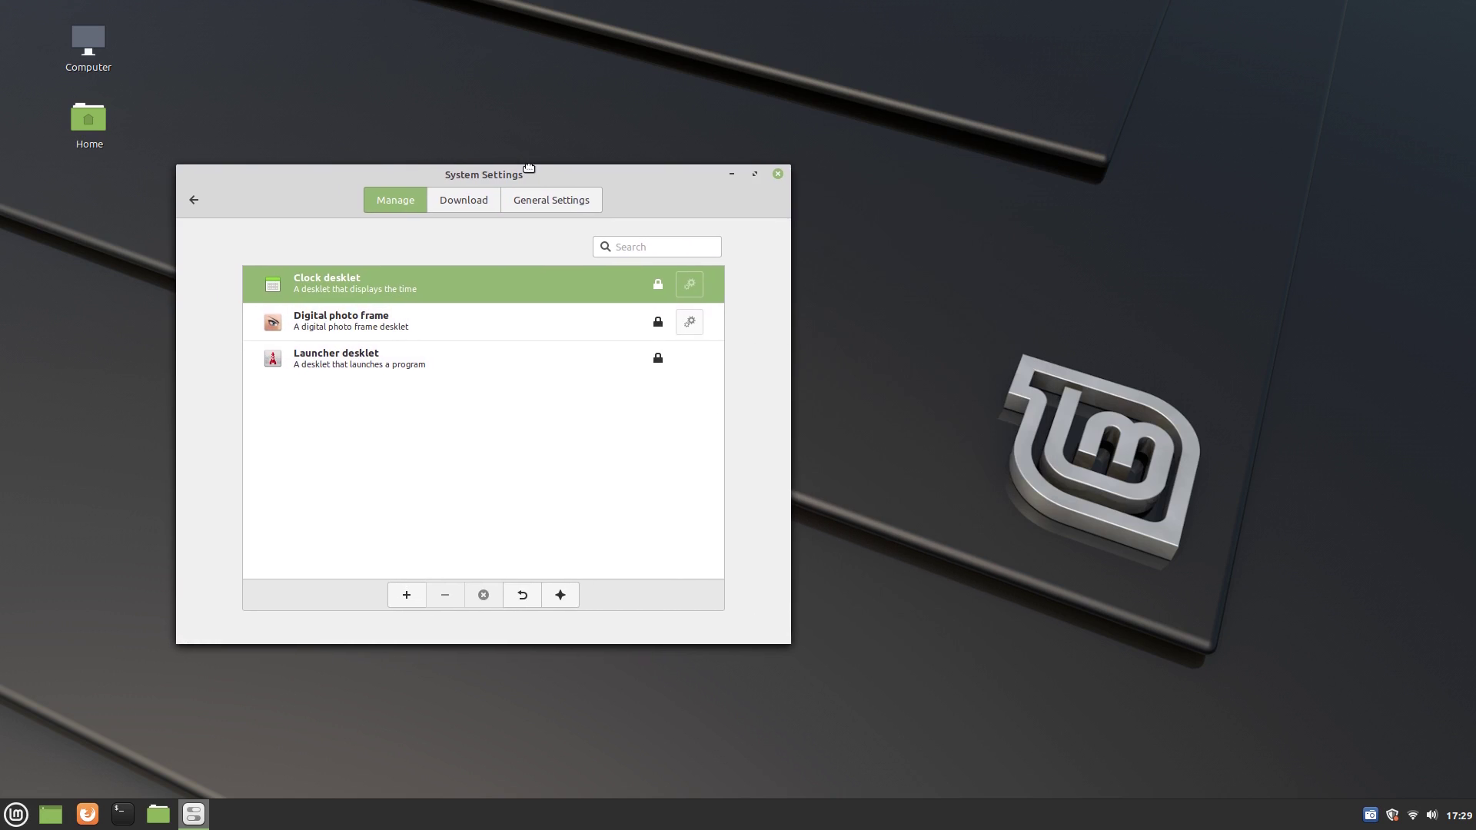
pyautogui.click(404, 593)
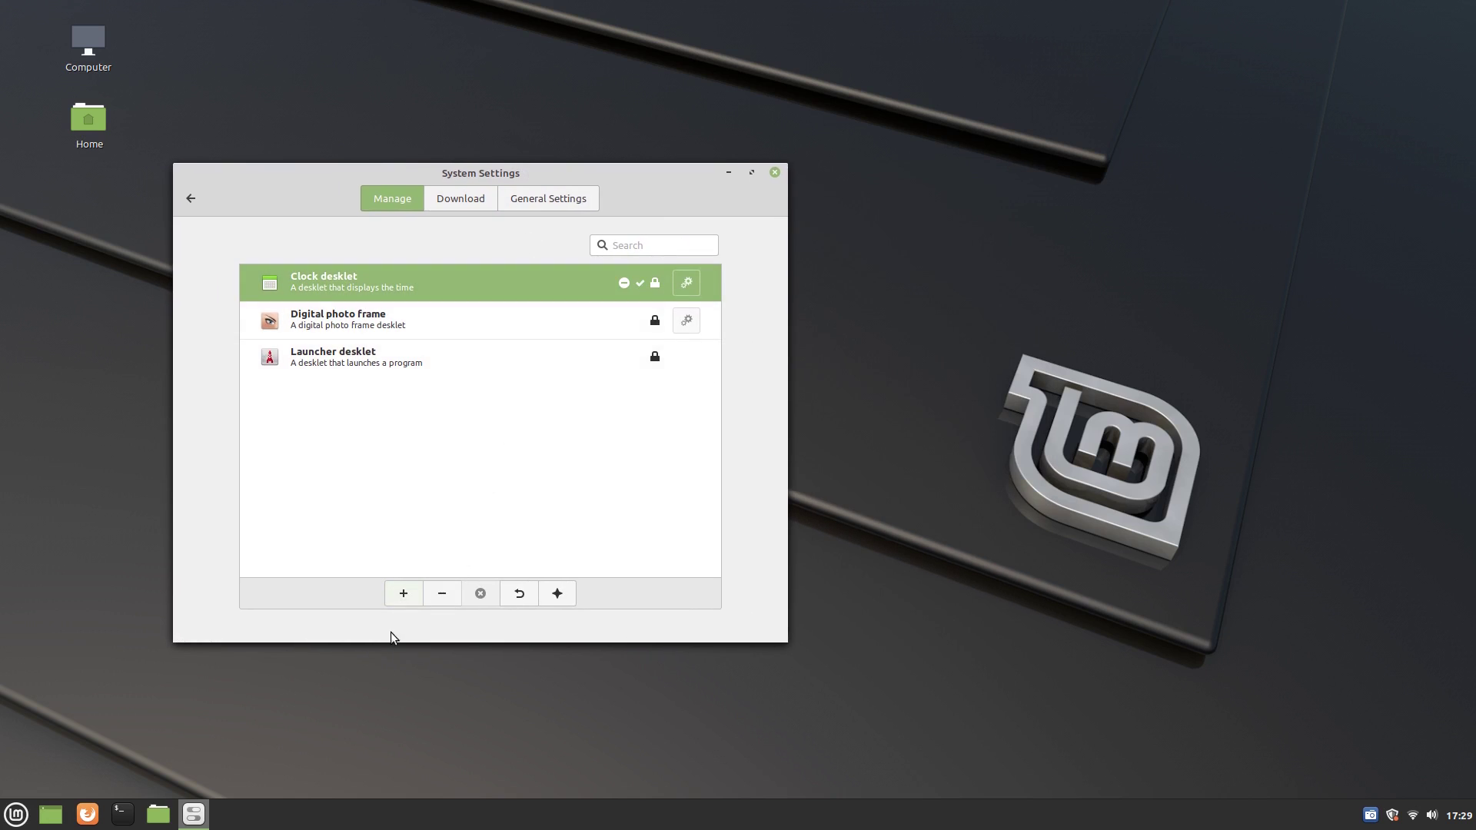
pyautogui.moveTo(181, 127); pyautogui.dragTo(1460, 146)
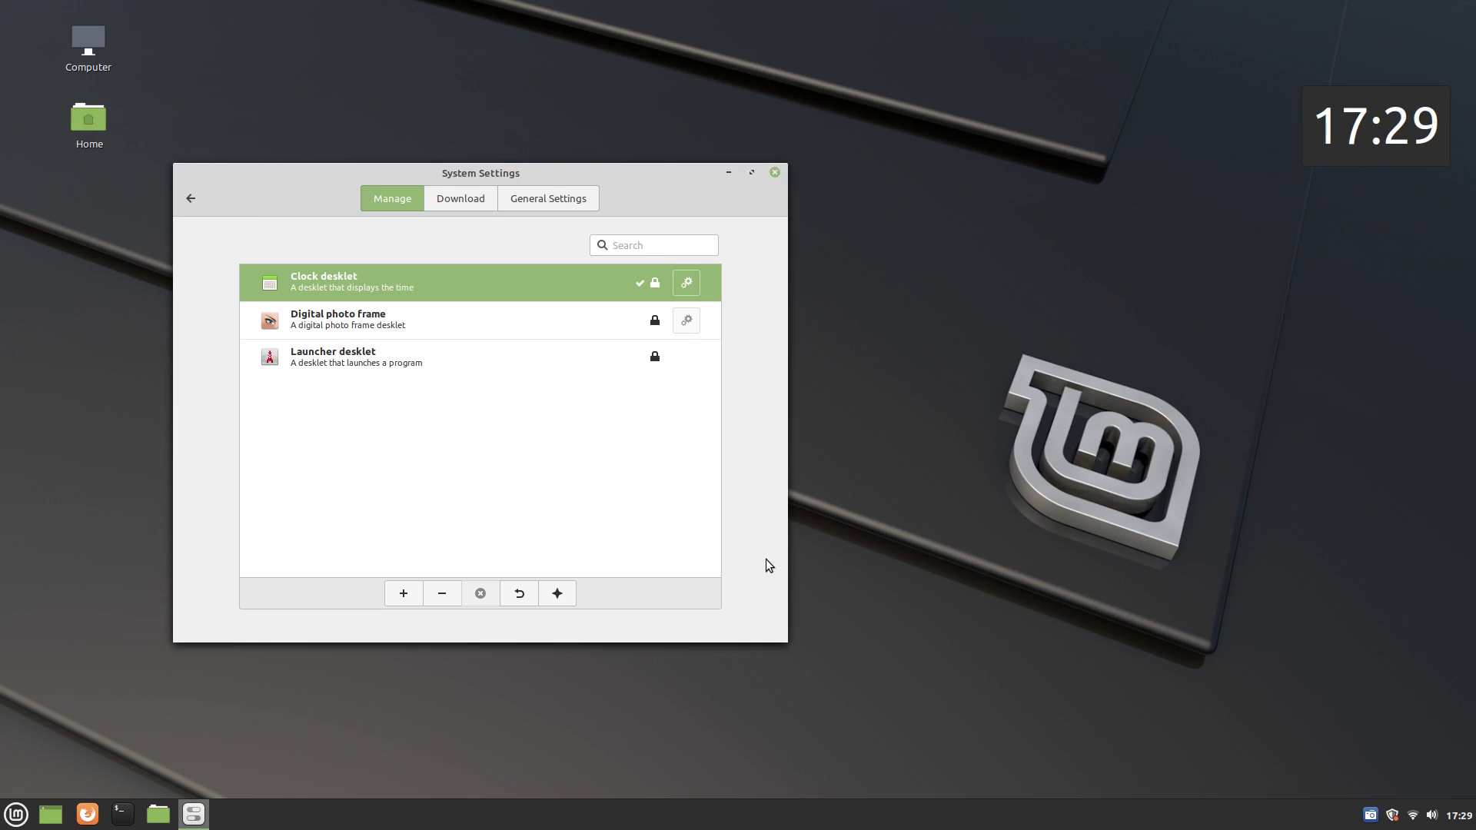
# Step: Enable the custom date format for the Clock desklet and reposition the desklet so it fits on the desktop
pyautogui.click(686, 283)
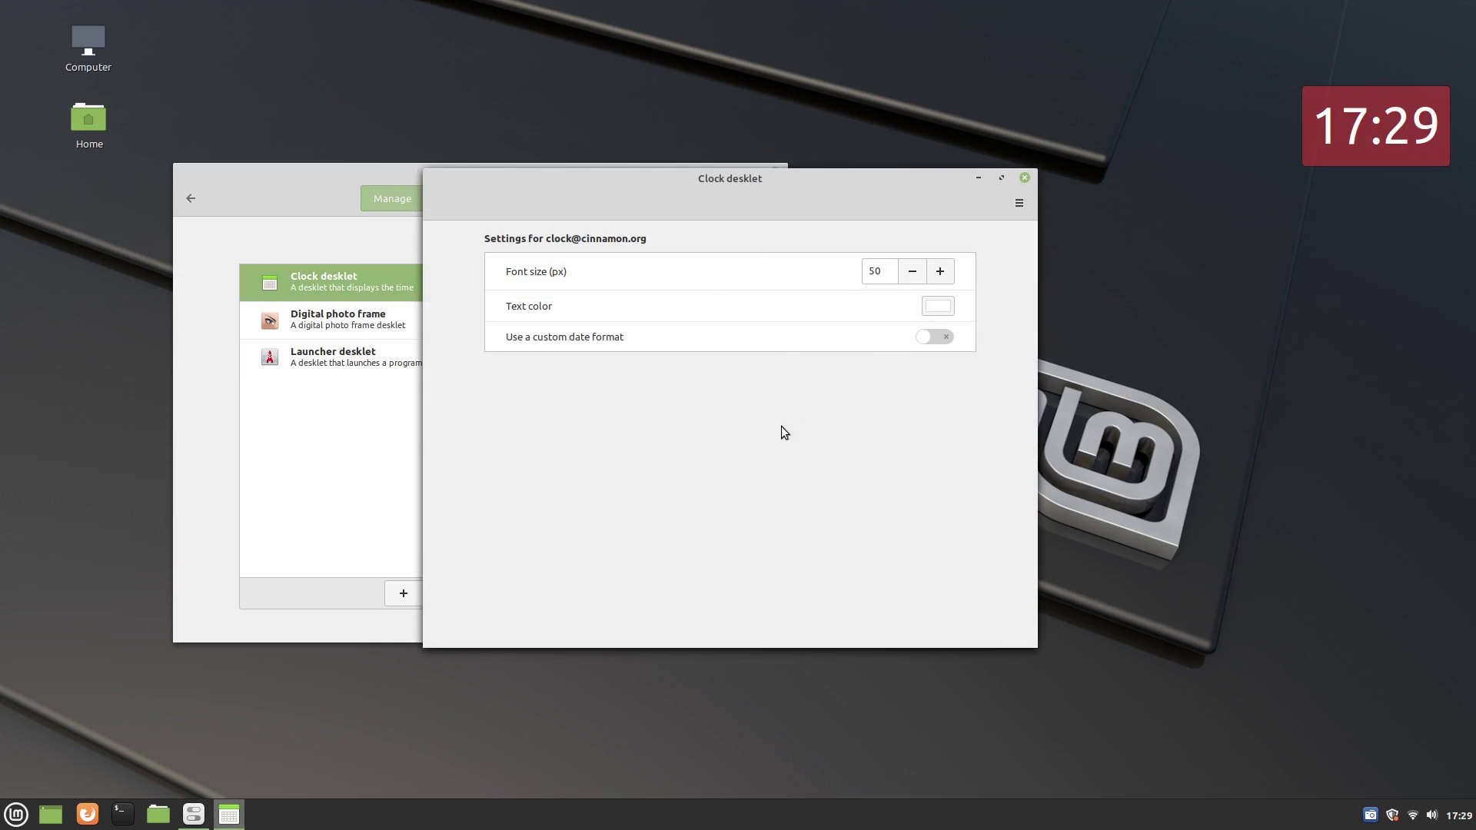
pyautogui.click(951, 335)
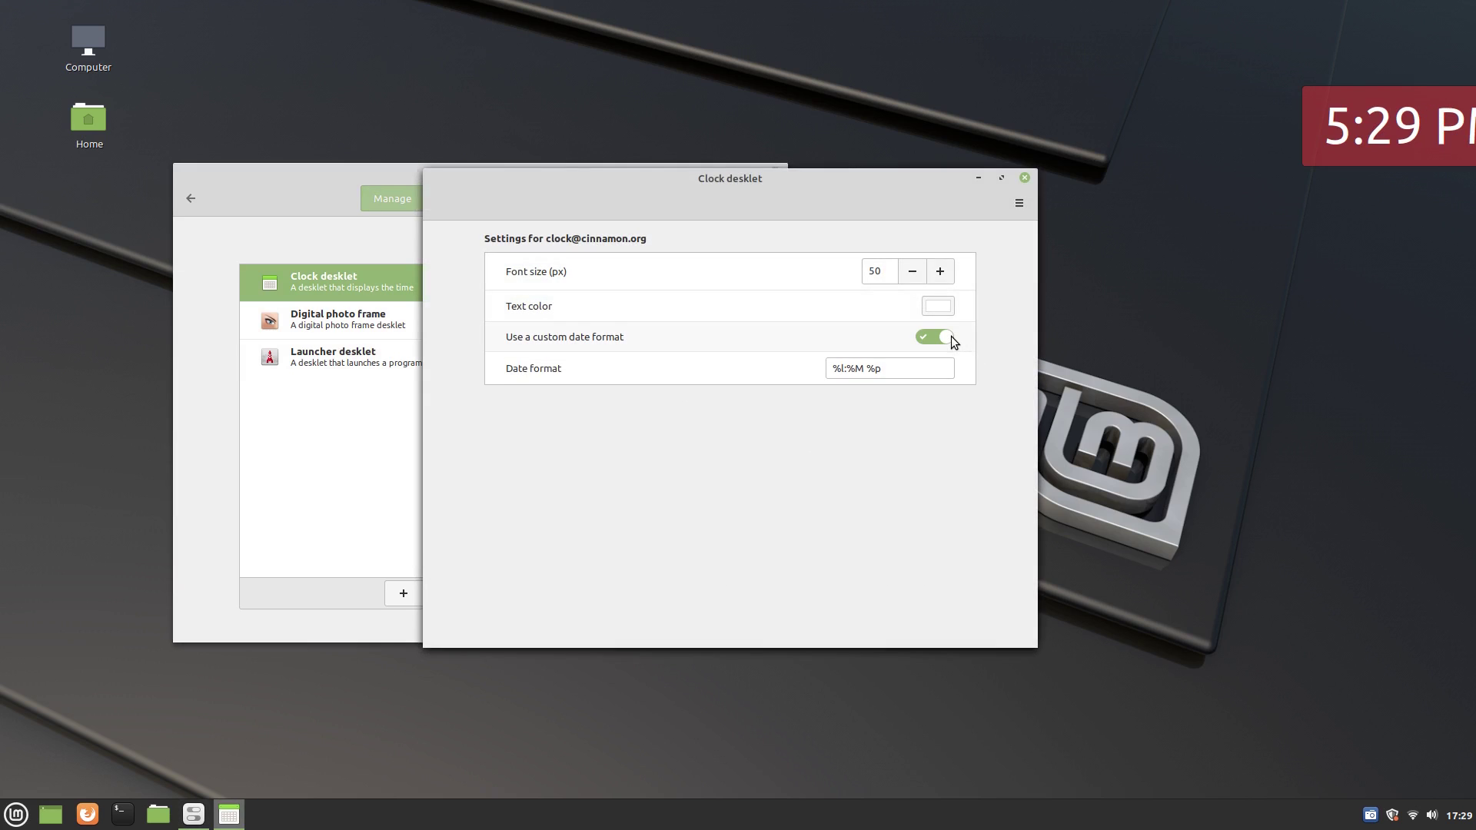
pyautogui.moveTo(1336, 155); pyautogui.dragTo(1305, 125)
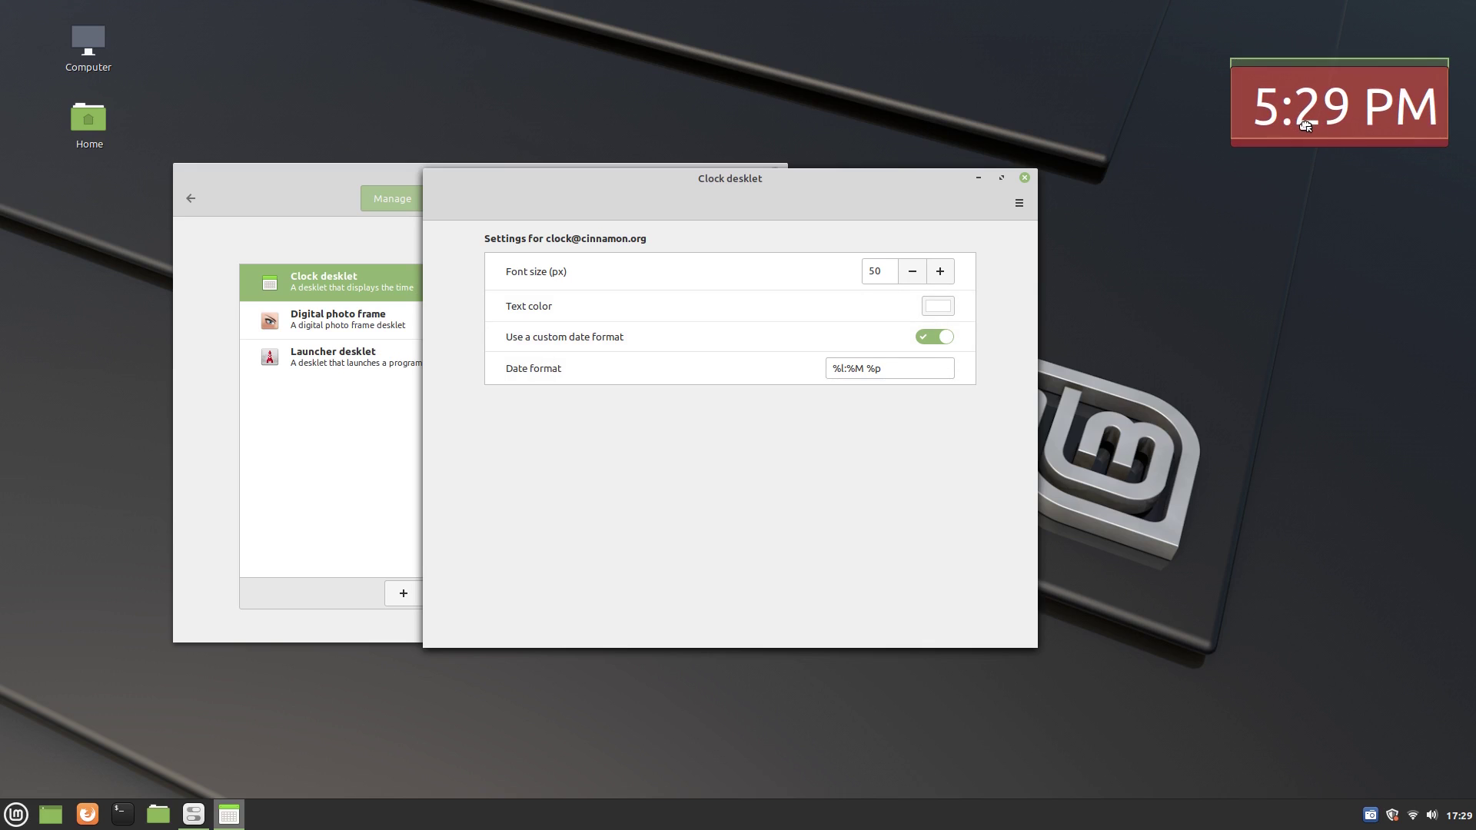
pyautogui.click(1026, 177)
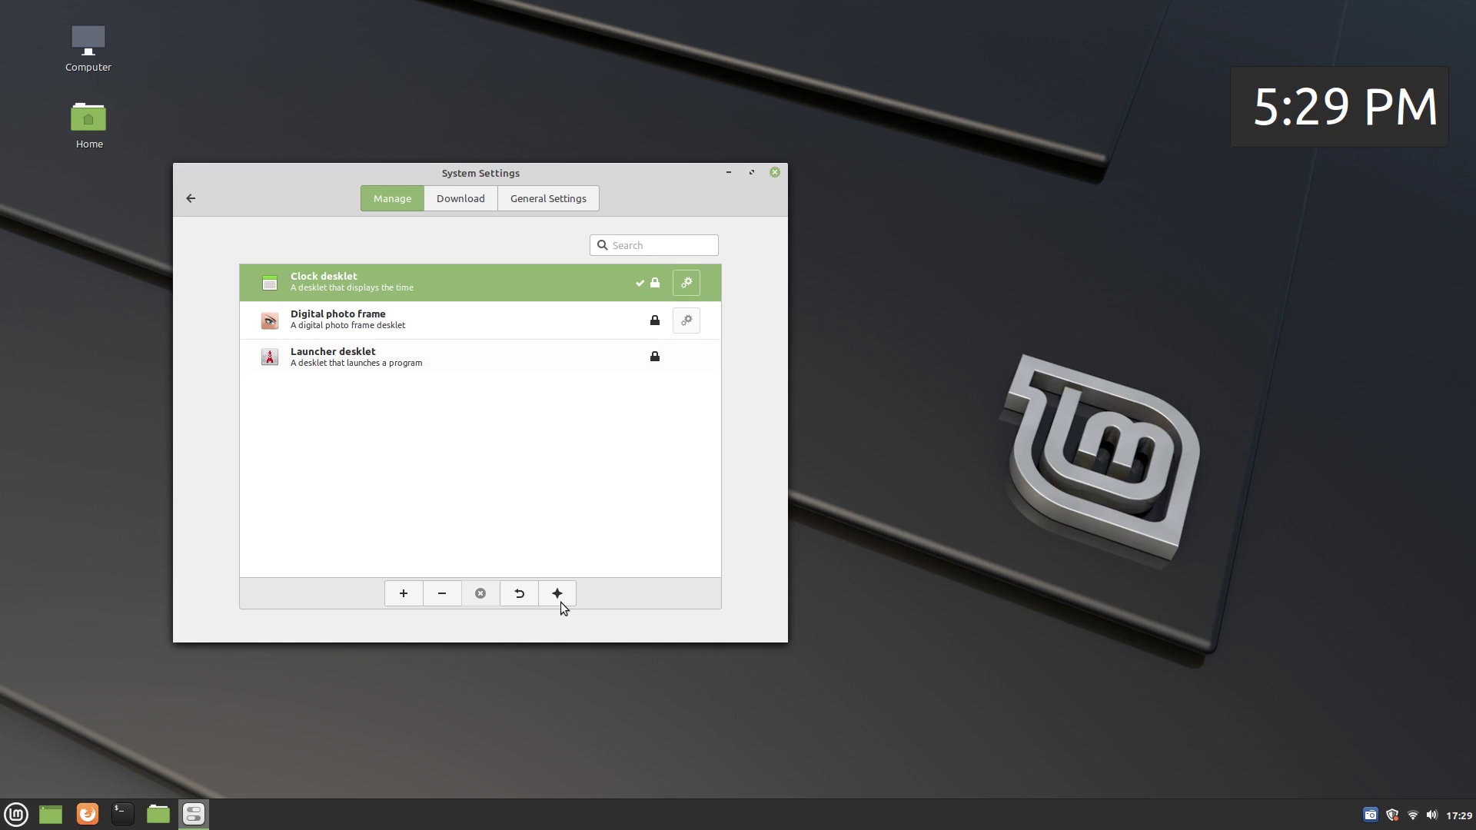
# Step: Remove the Clock desklet, check the downloadable desklets, and return to the System Settings overview
pyautogui.click(449, 593)
pyautogui.click(445, 203)
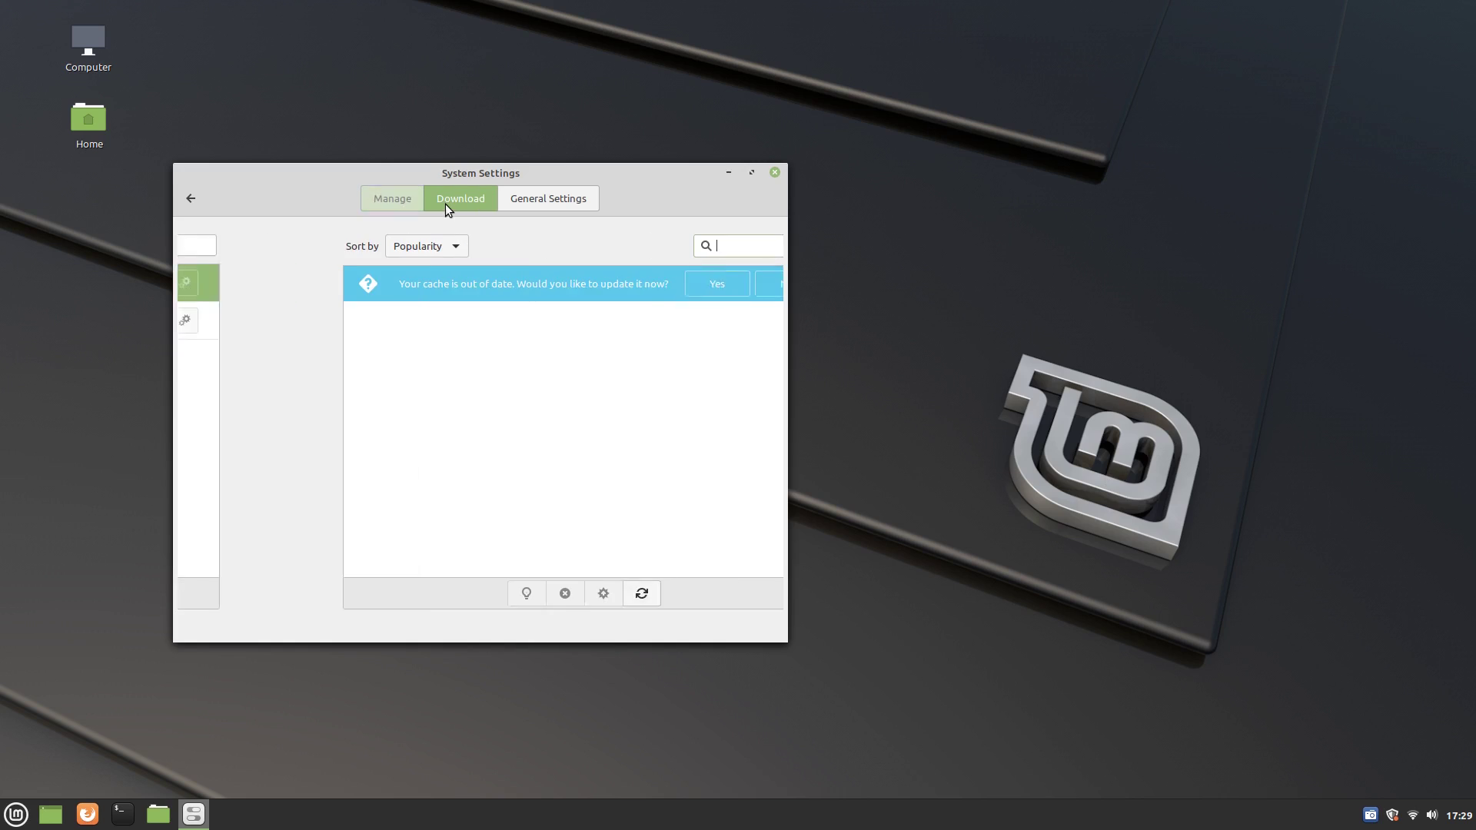
pyautogui.click(188, 200)
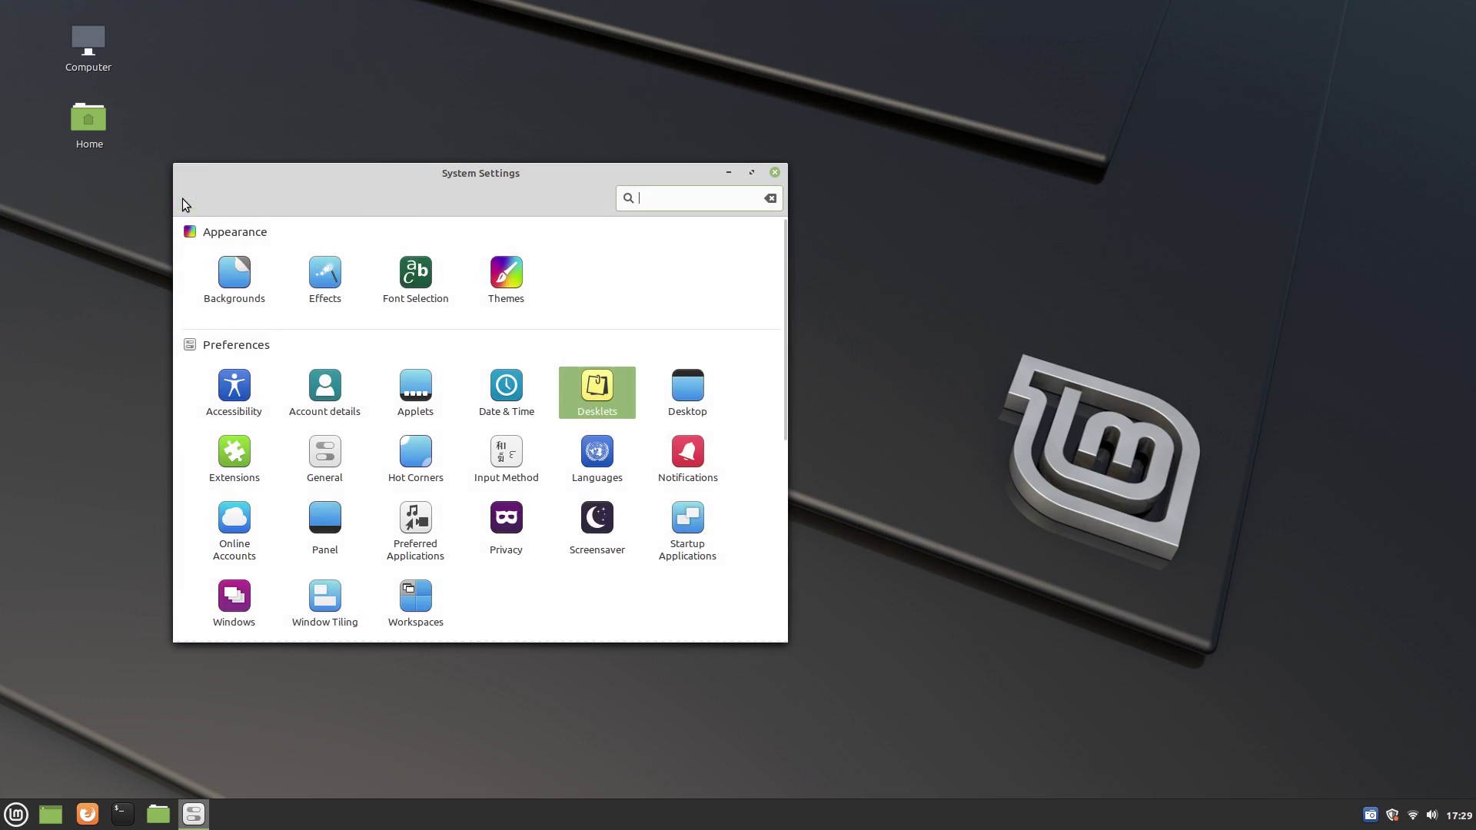
# Step: Turn off the Computer, Home and Mounted Drives desktop icons in the Desktop settings, and return to the overview
pyautogui.click(688, 399)
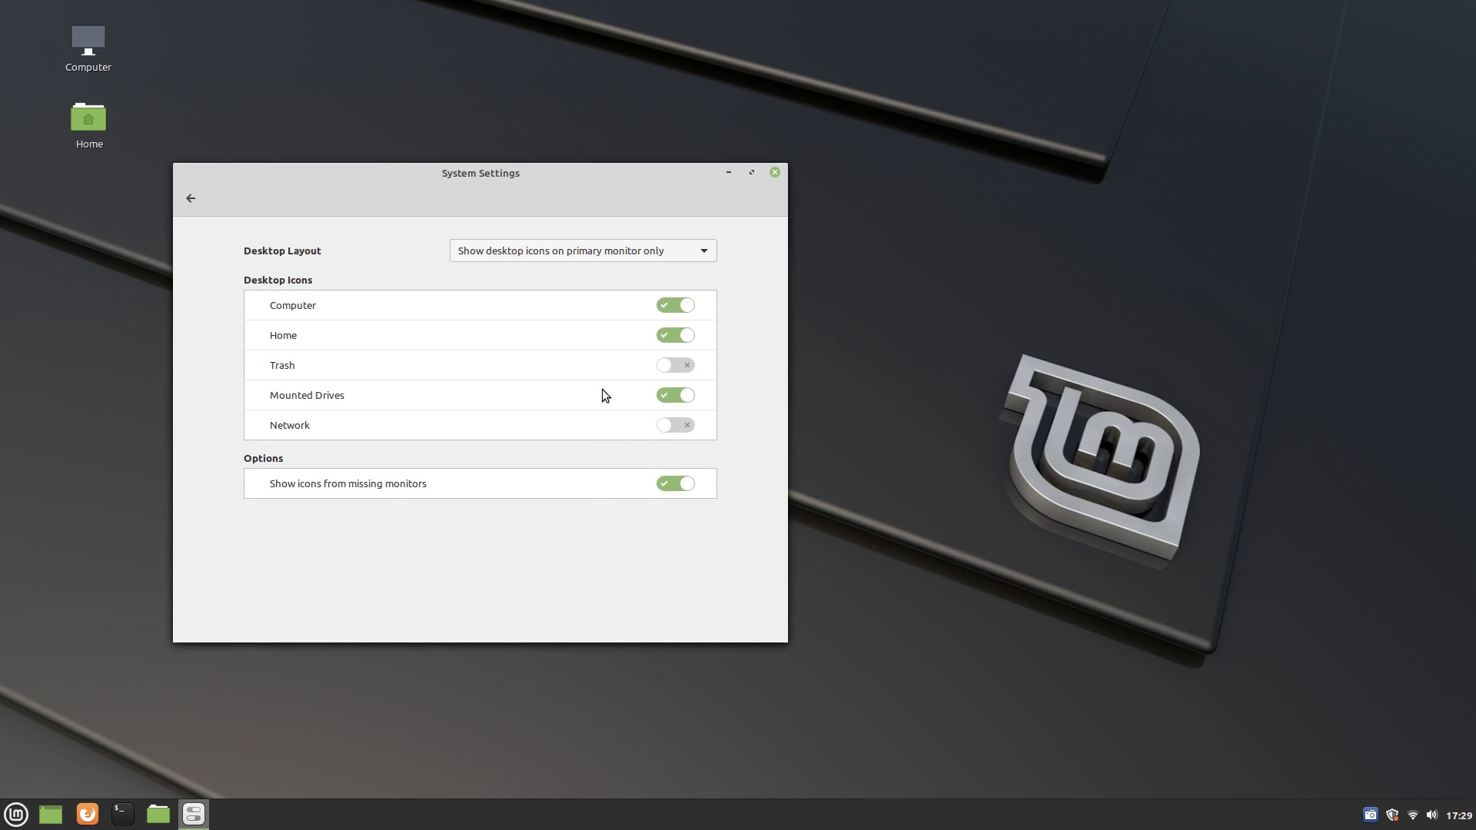
pyautogui.click(676, 305)
pyautogui.click(676, 335)
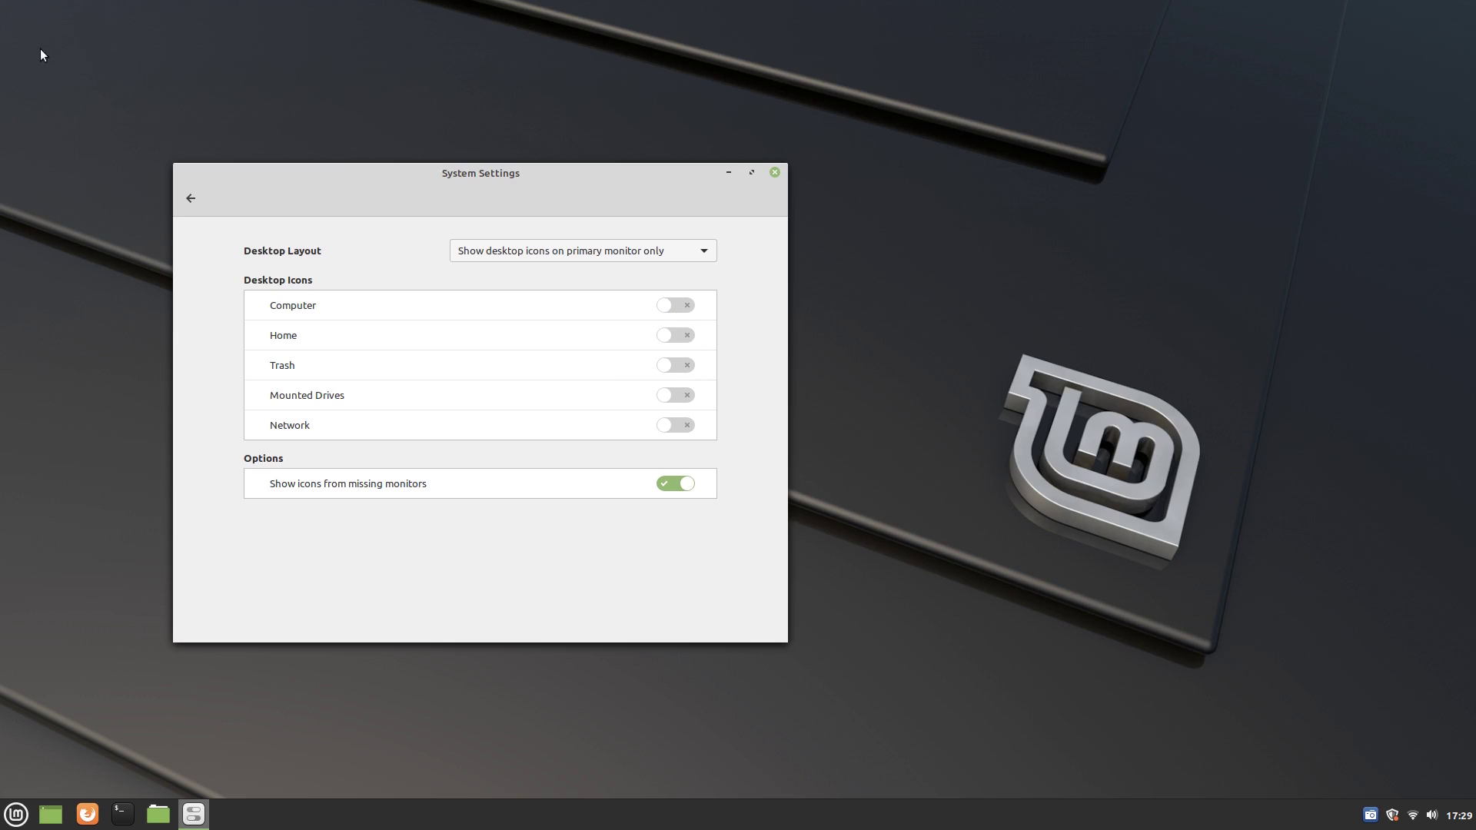
pyautogui.click(192, 205)
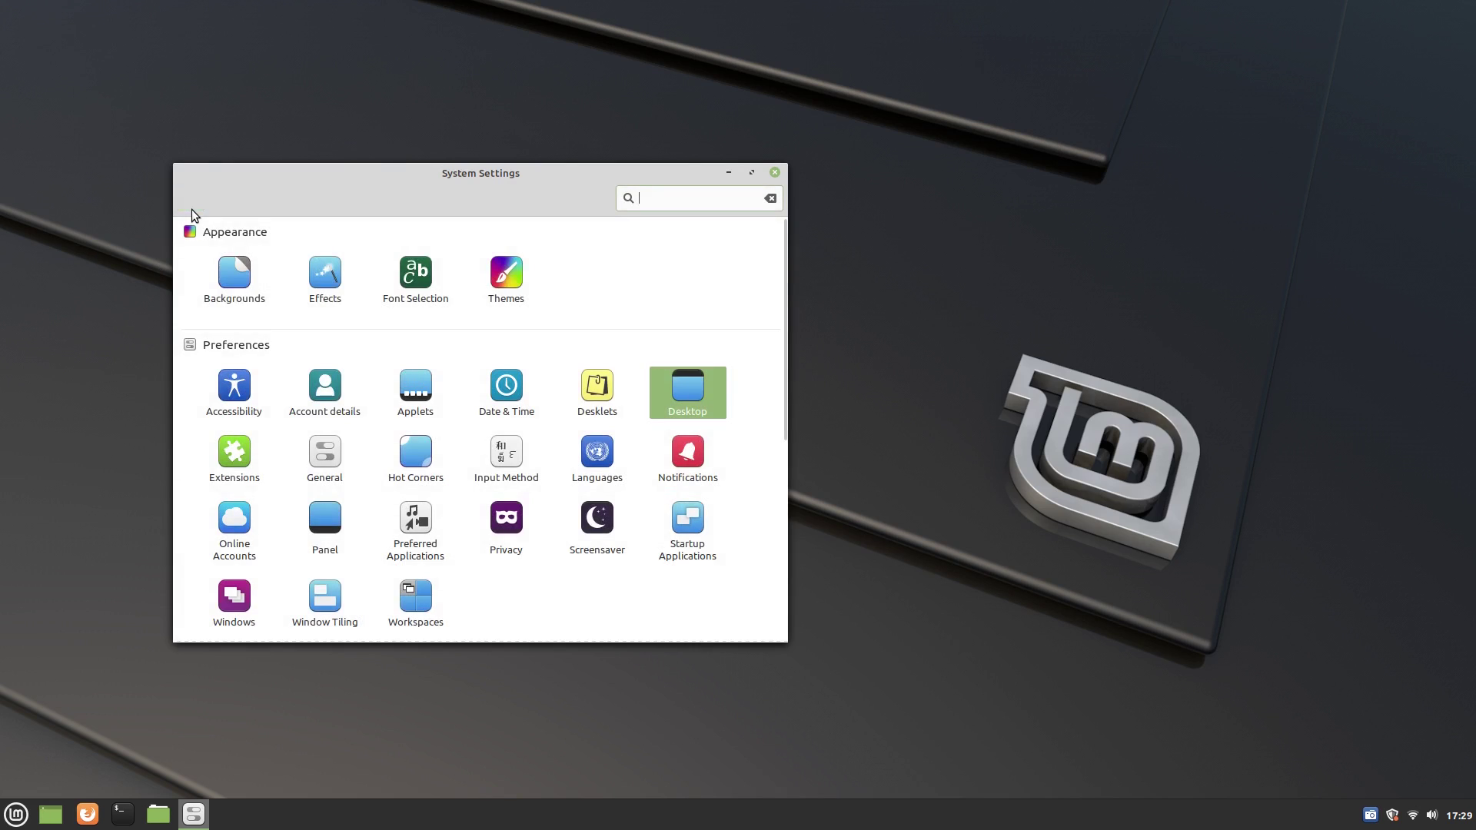
# Step: Open the downloadable Extensions, update the outdated cache, and browse the extension list
pyautogui.click(236, 452)
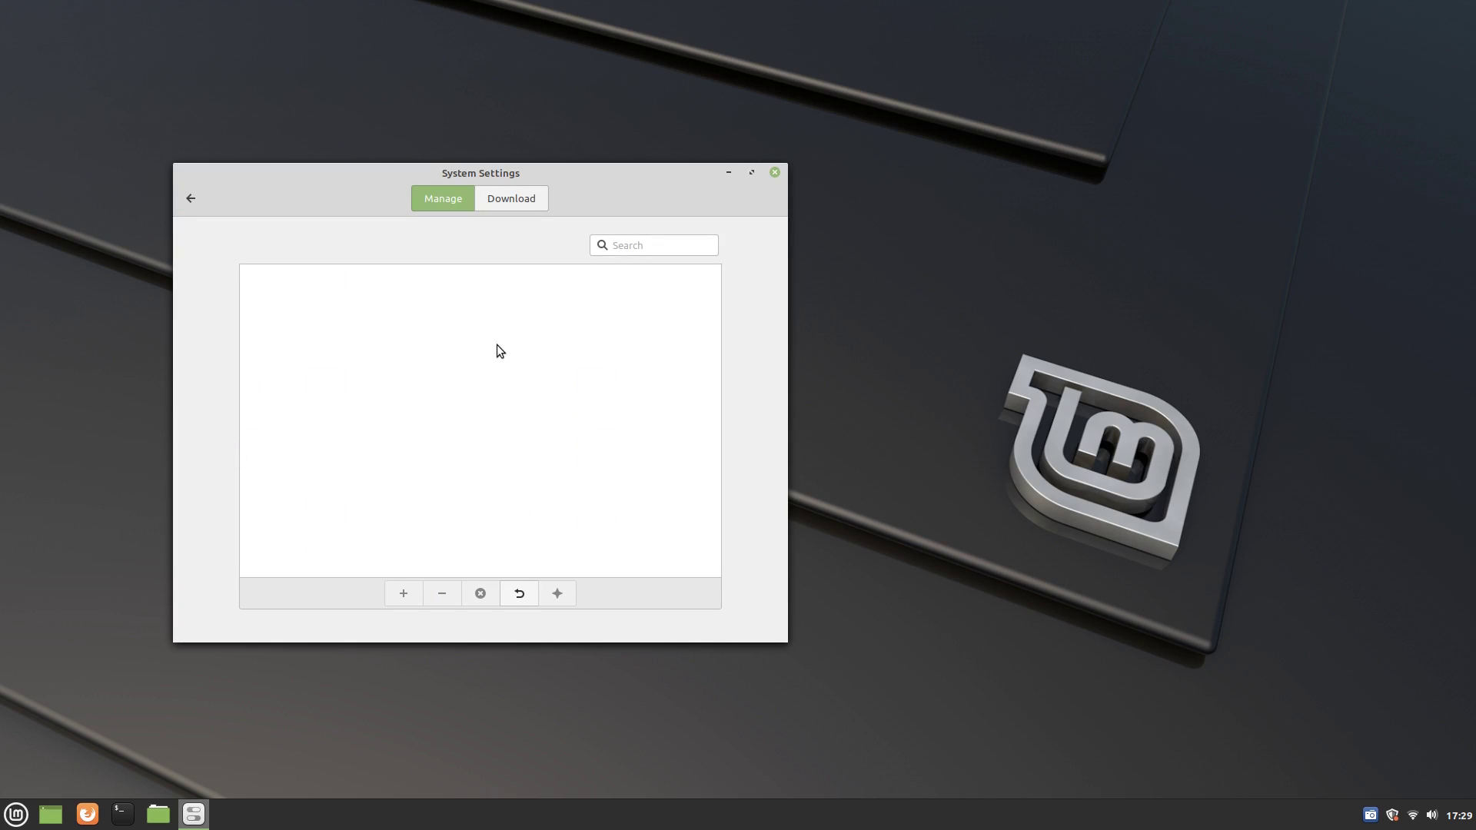
pyautogui.click(518, 201)
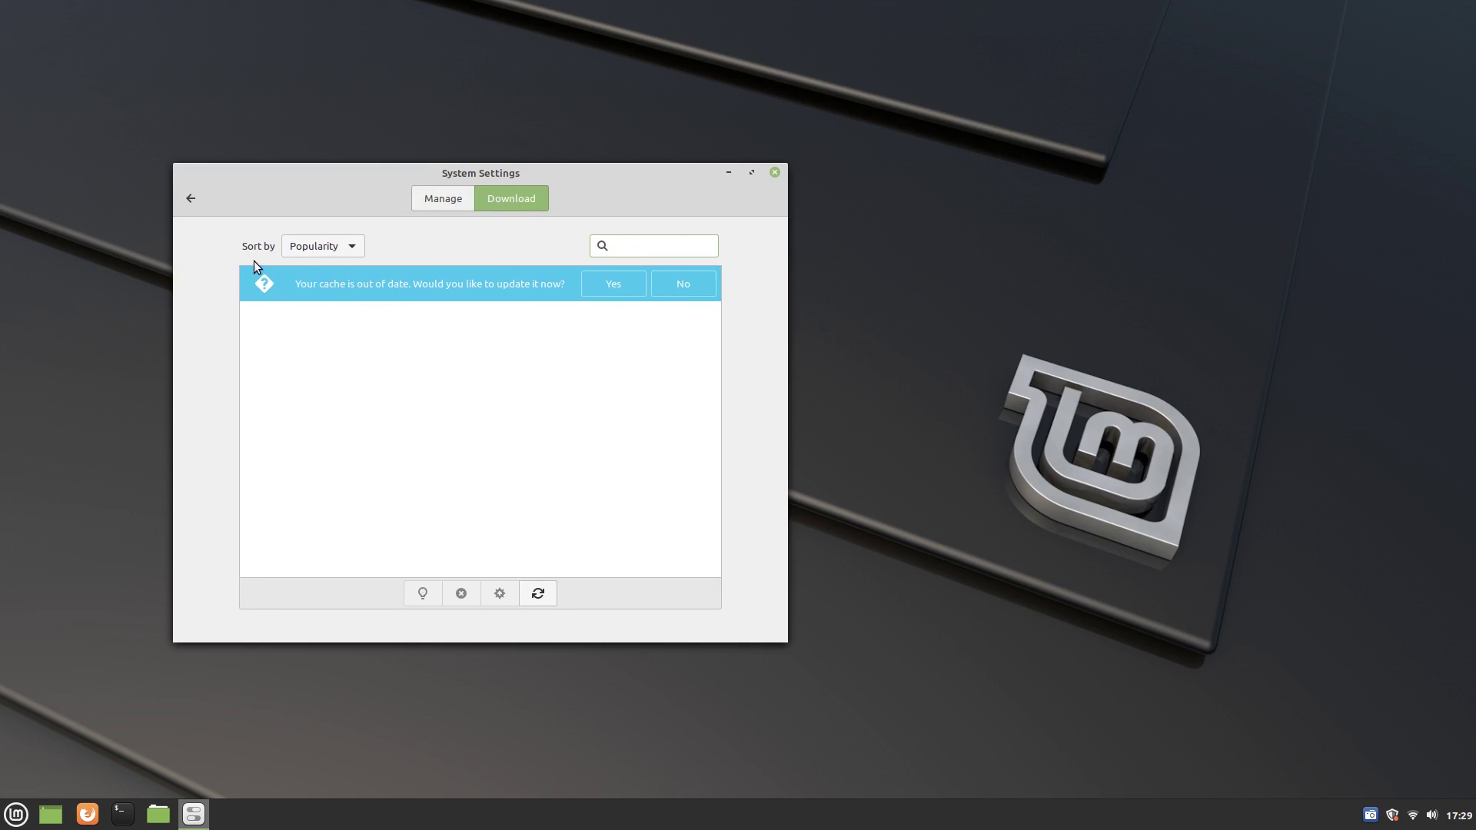
pyautogui.click(612, 284)
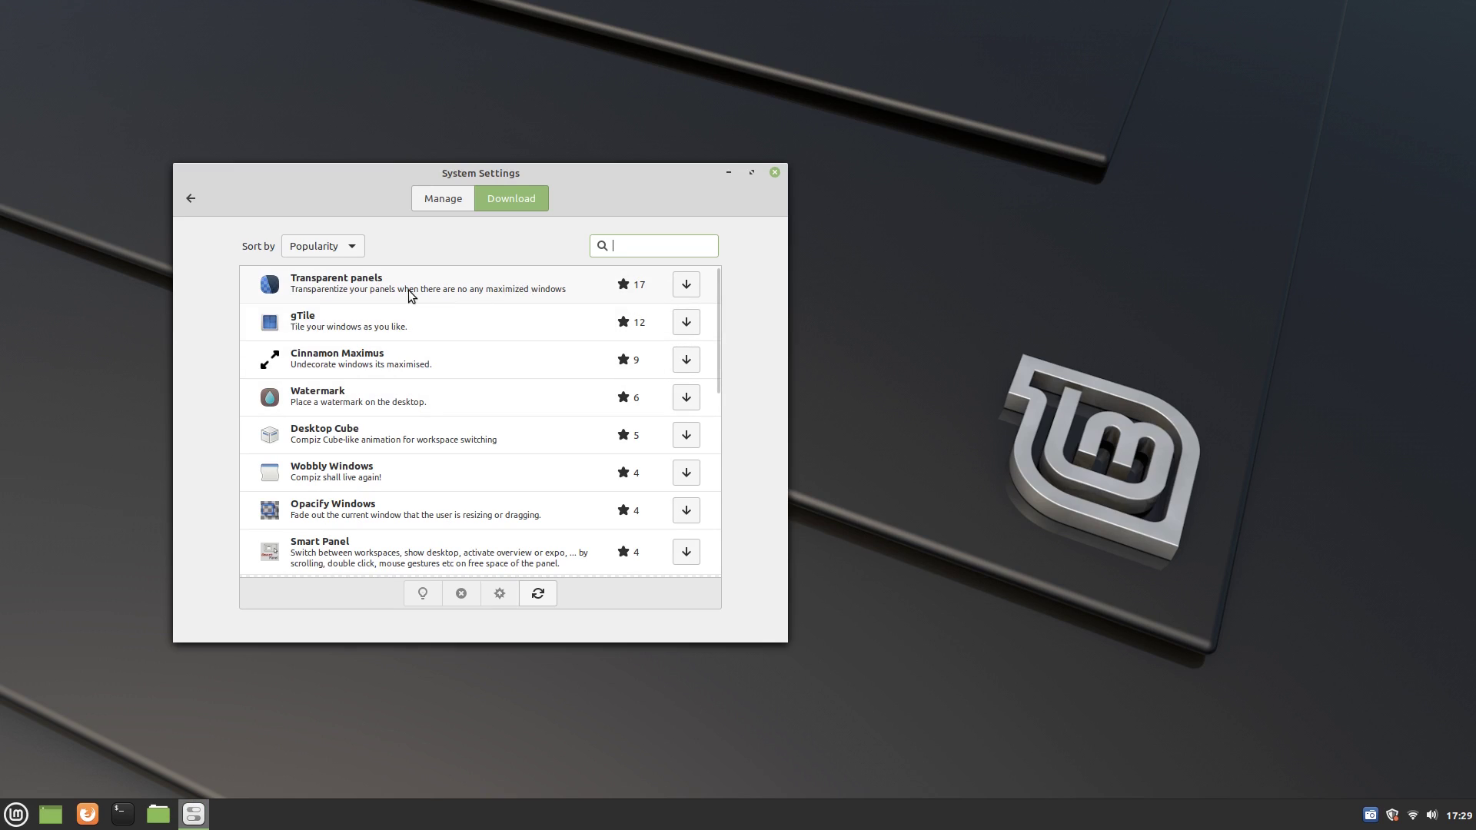
pyautogui.scroll(-1, 399, 363)
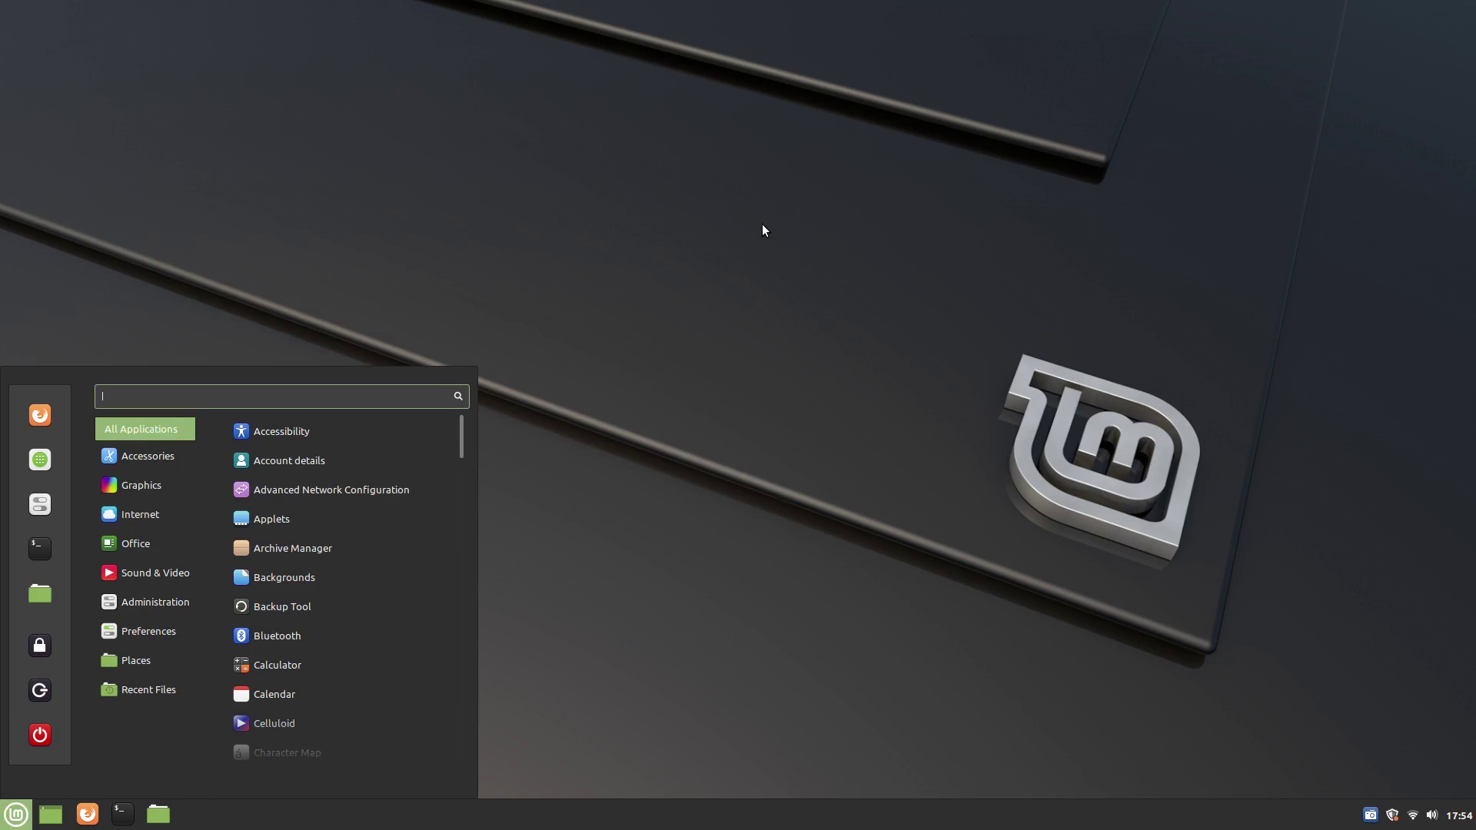
# Step: Search Mint's applications for "wa" and launch Warpinator
pyautogui.write('wal')
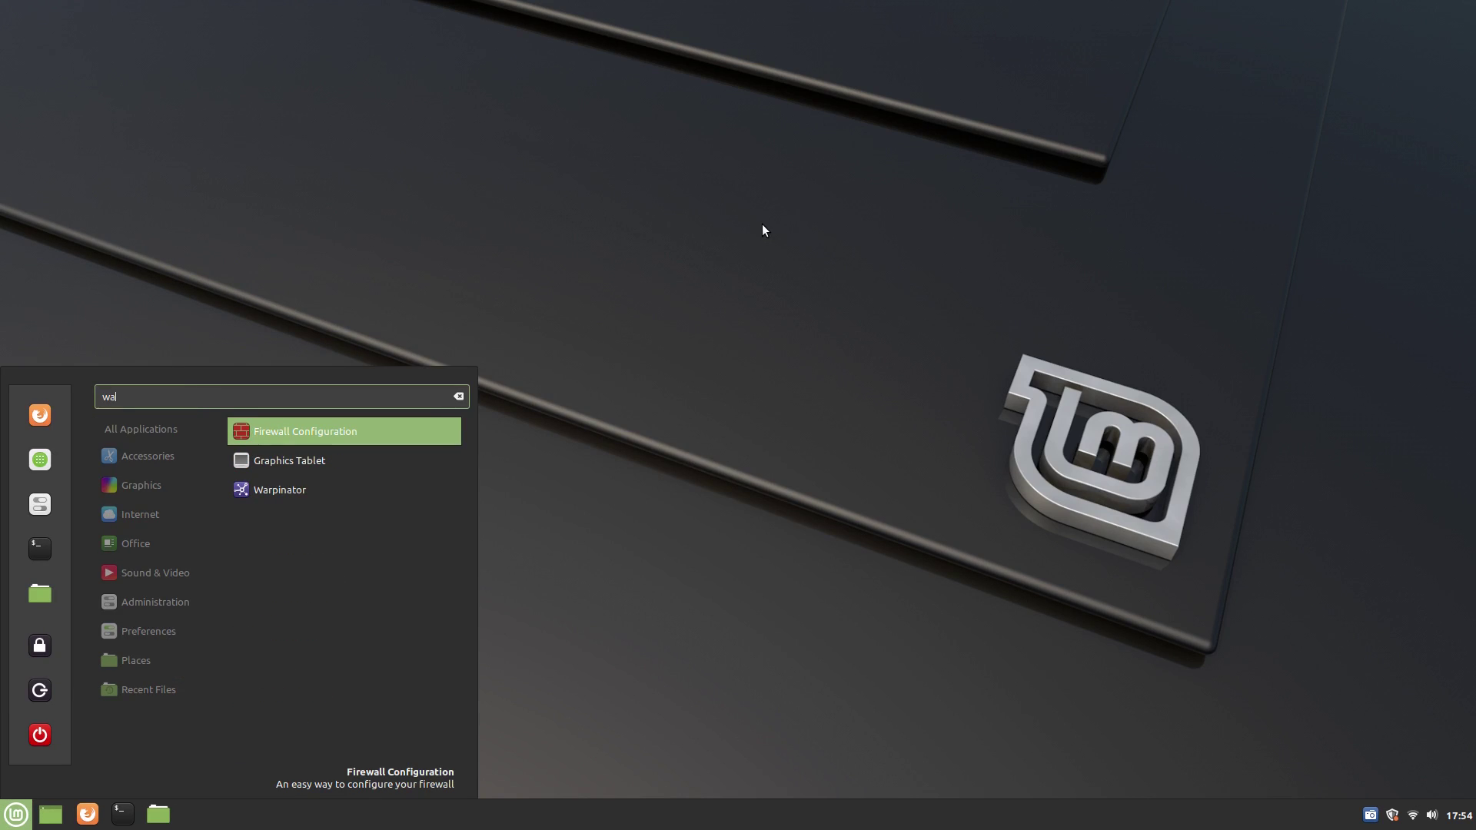
pyautogui.click(336, 496)
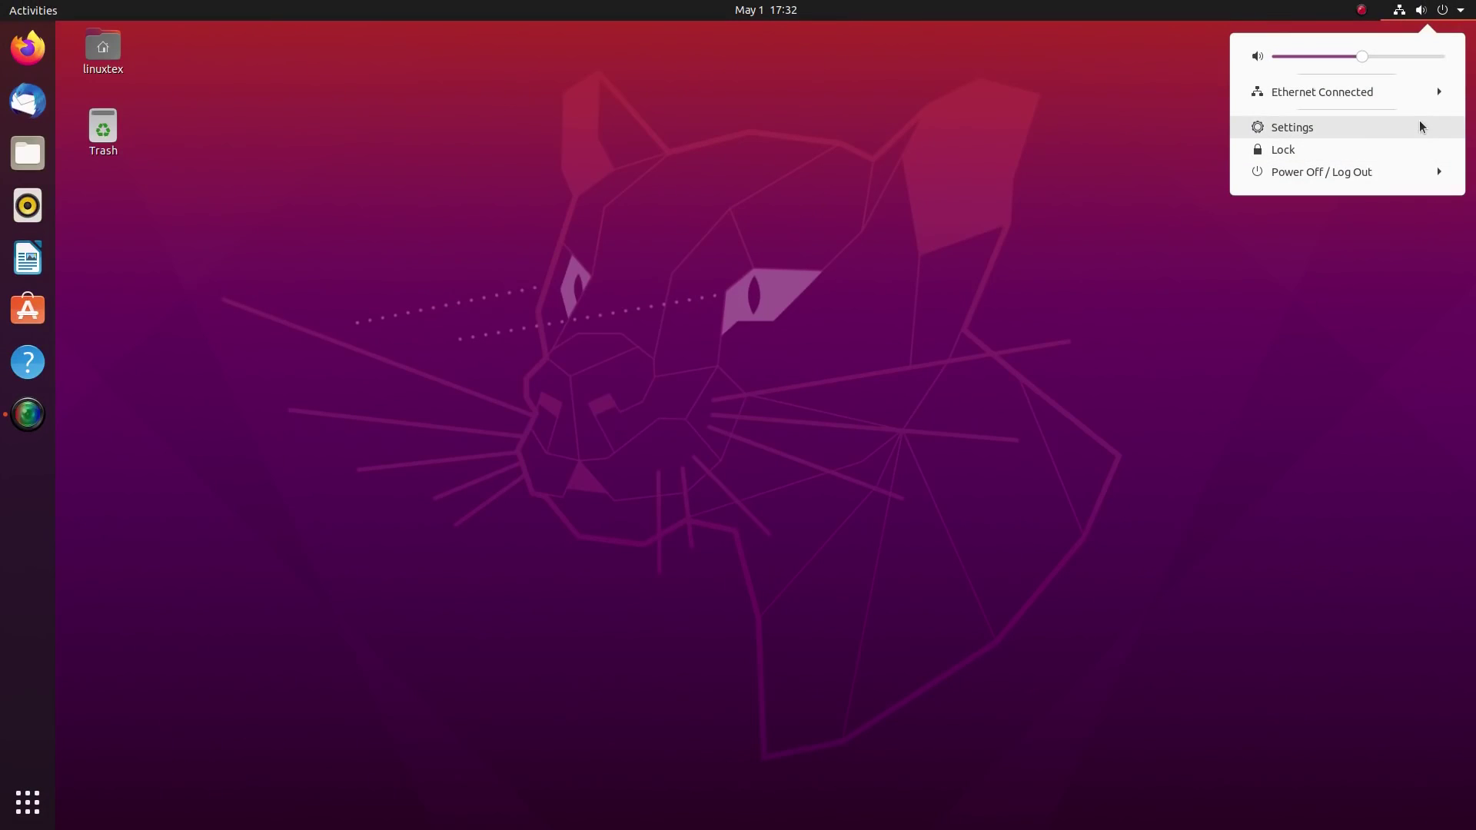
# Step: Open Ubuntu's Settings and view the Network, Bluetooth, Background and Appearance pages
pyautogui.click(1419, 123)
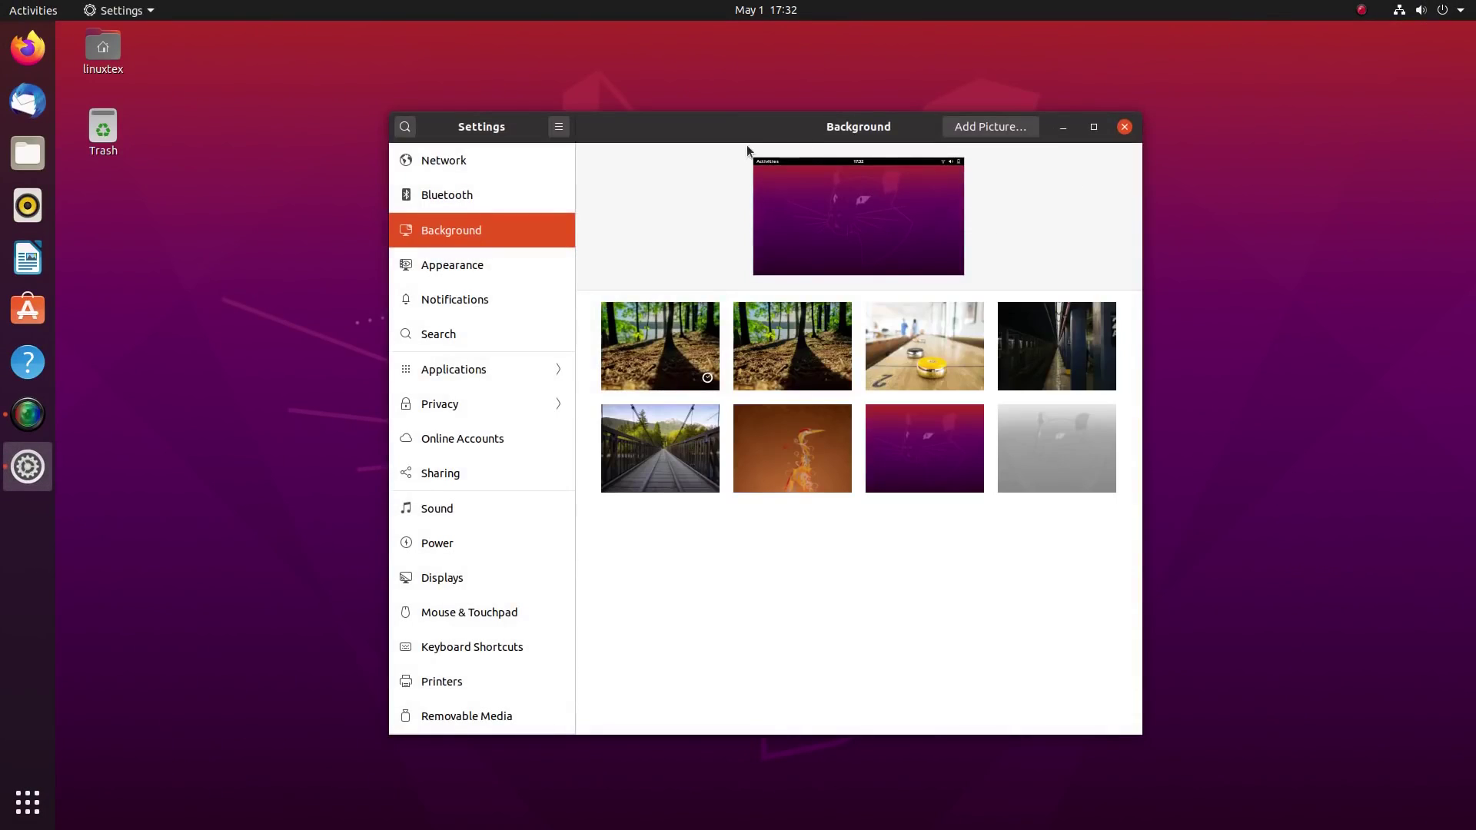
pyautogui.click(504, 174)
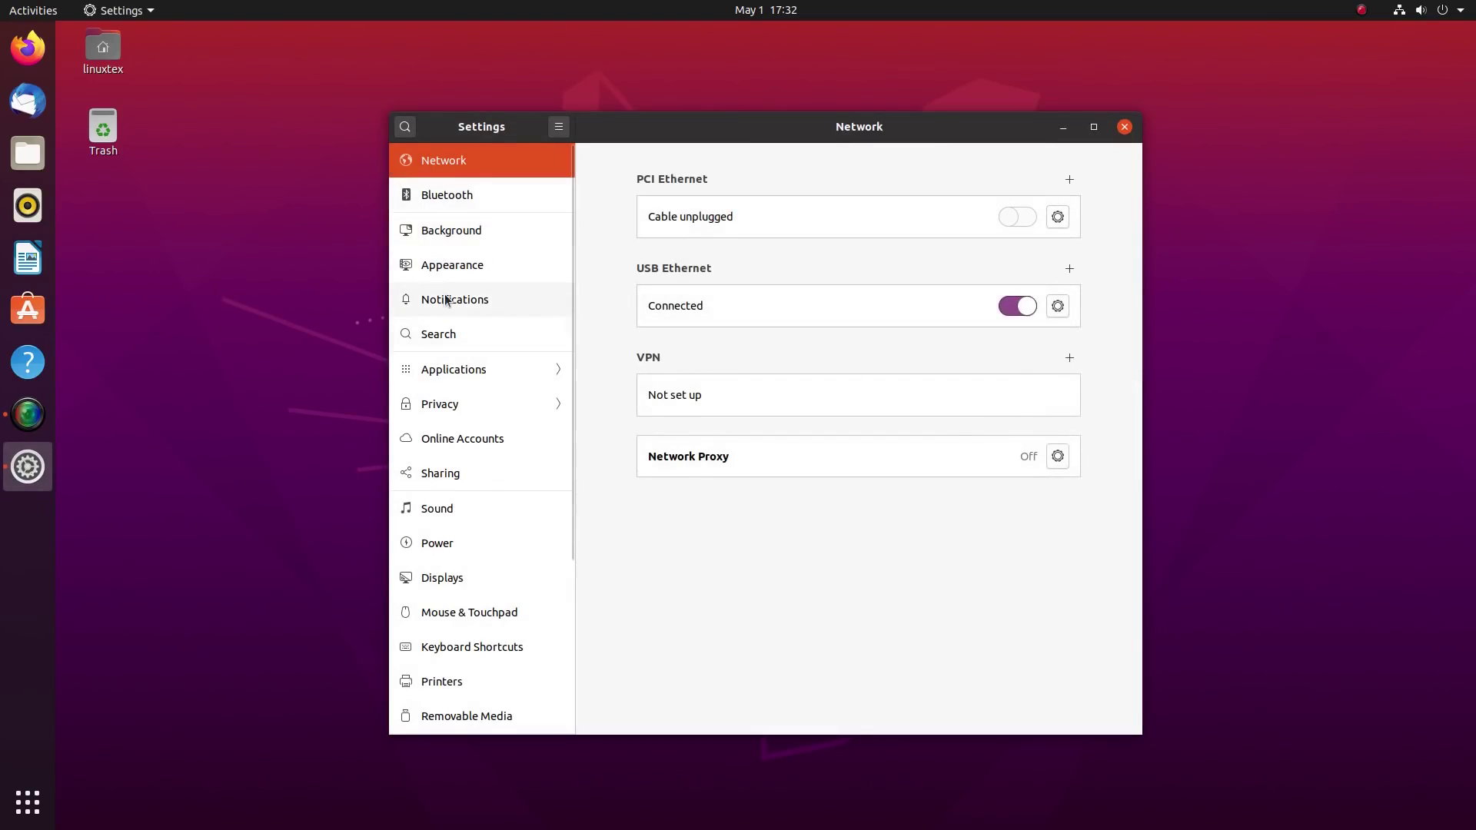
pyautogui.click(460, 204)
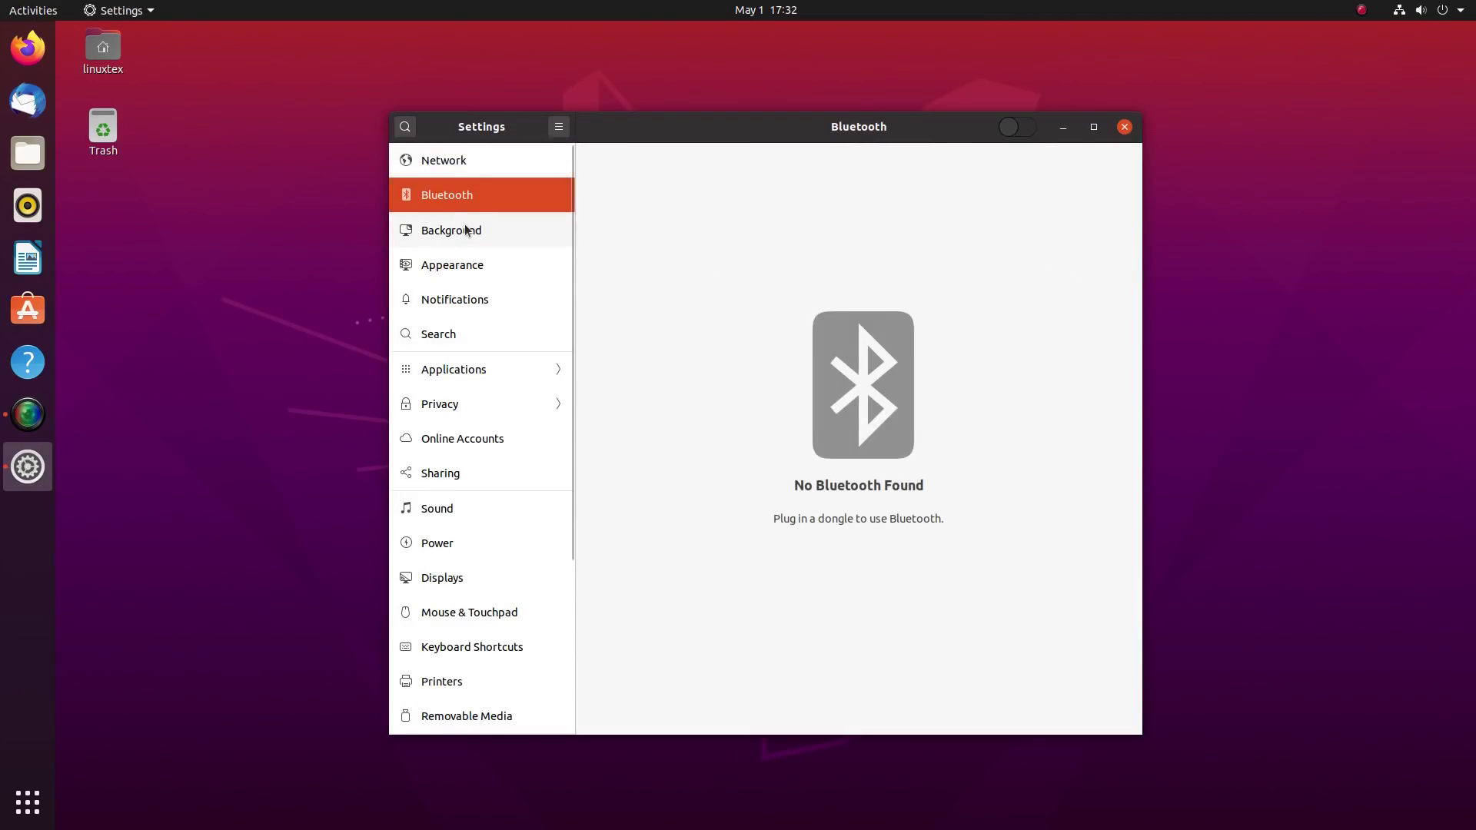
pyautogui.click(471, 231)
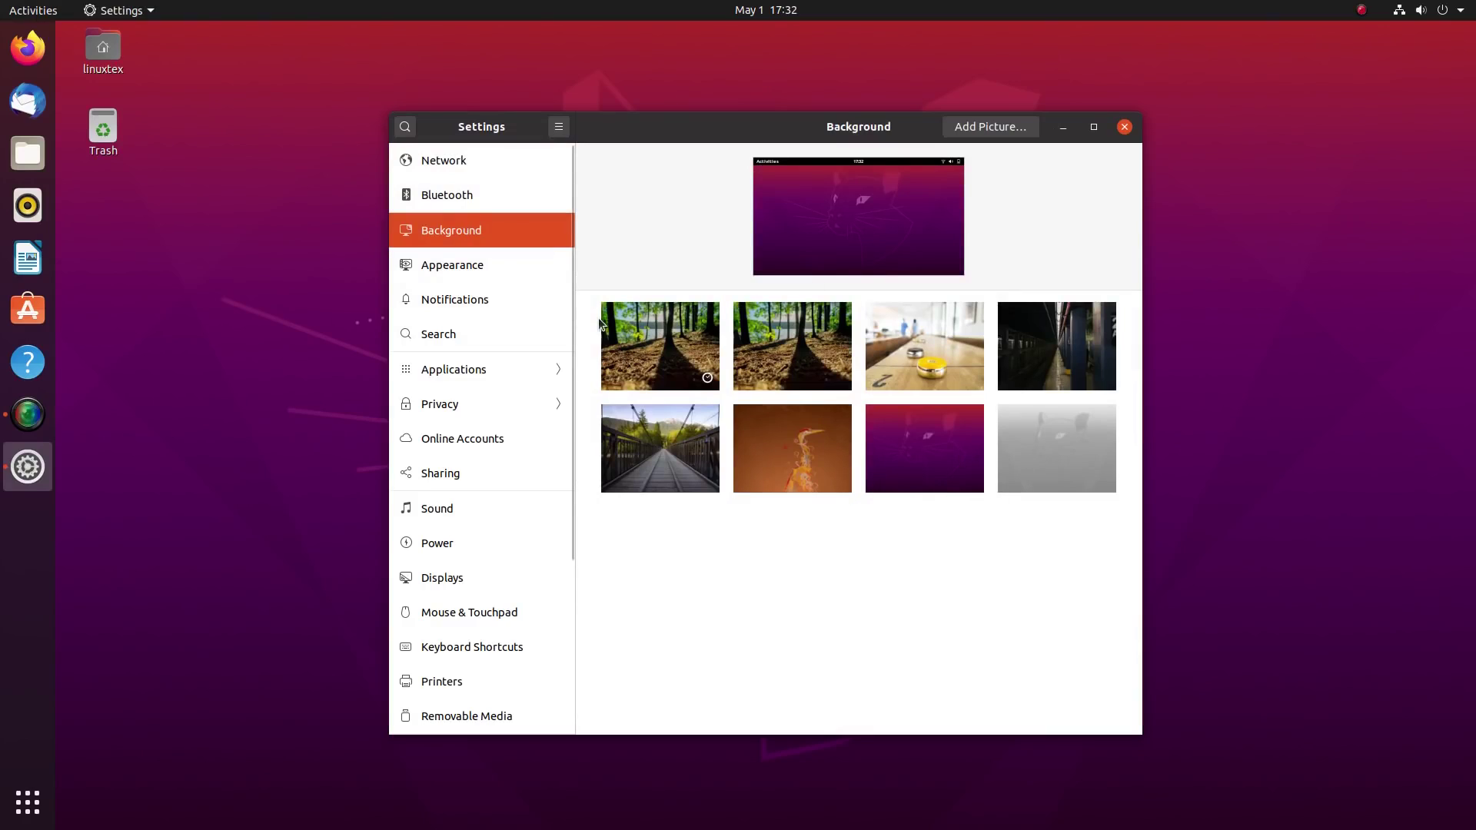
pyautogui.click(453, 265)
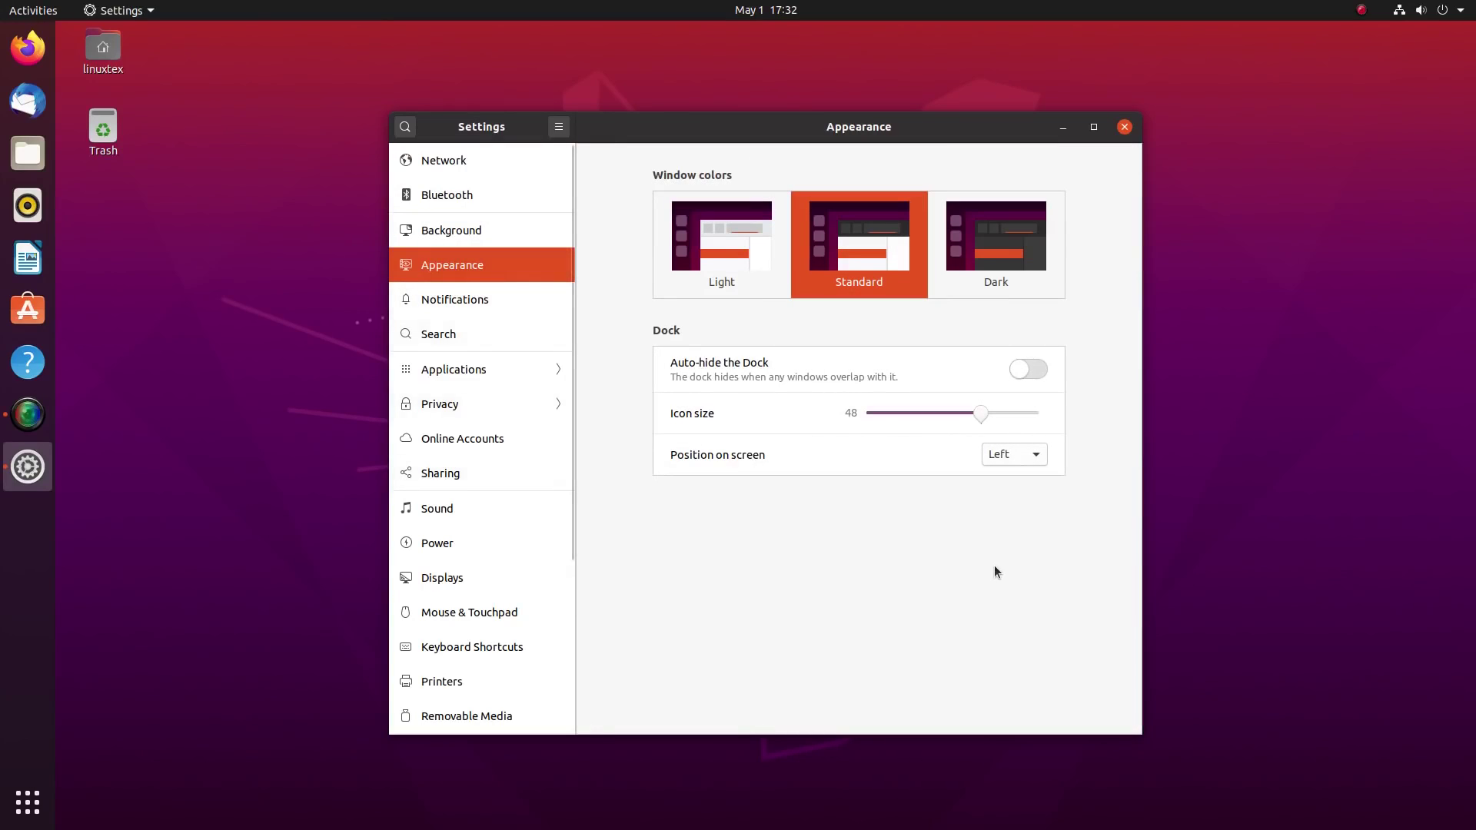
# Step: Try the Light, Standard and Dark window colors in the Appearance settings
pyautogui.click(735, 267)
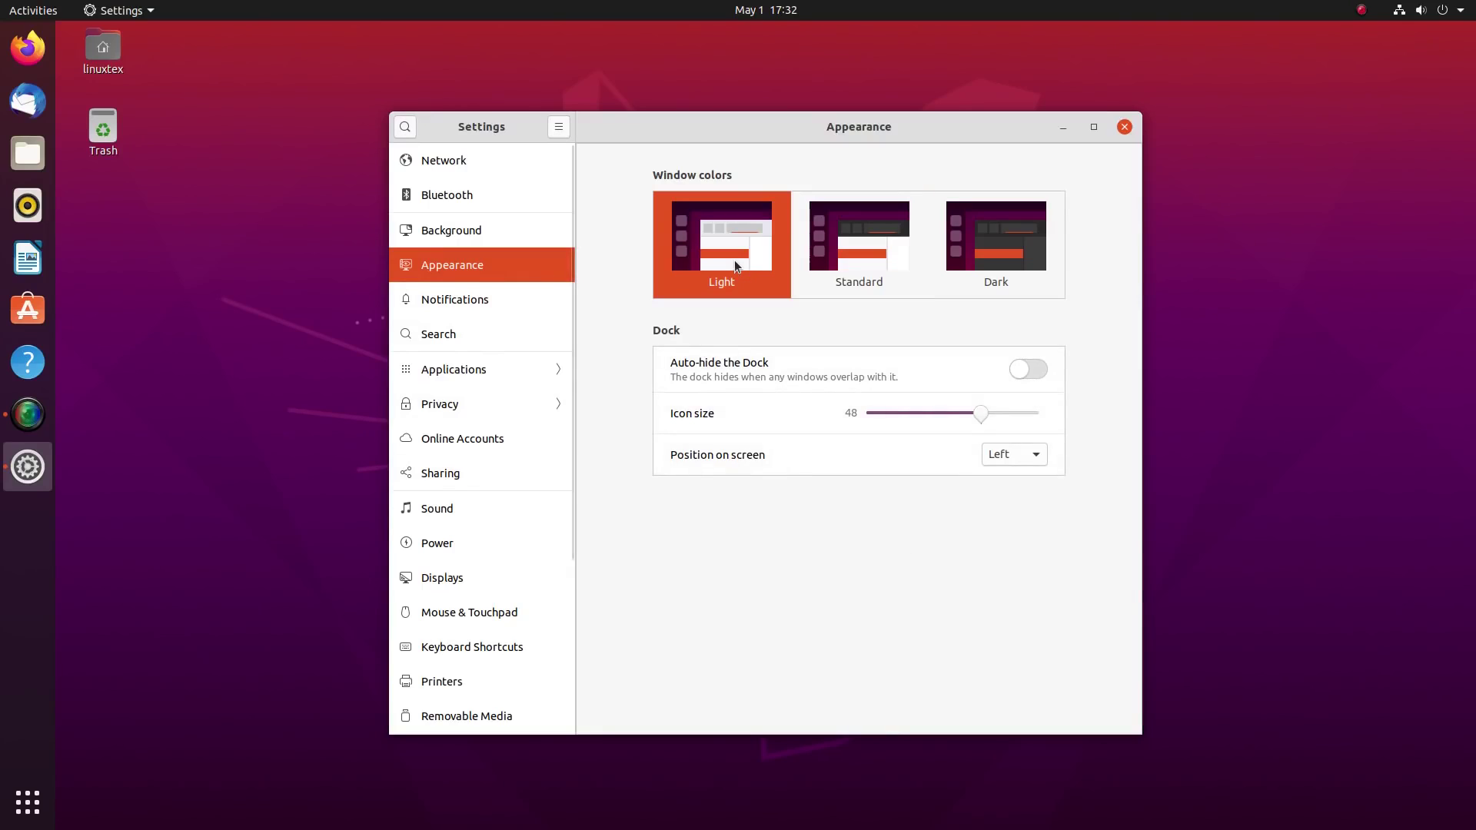
pyautogui.click(846, 274)
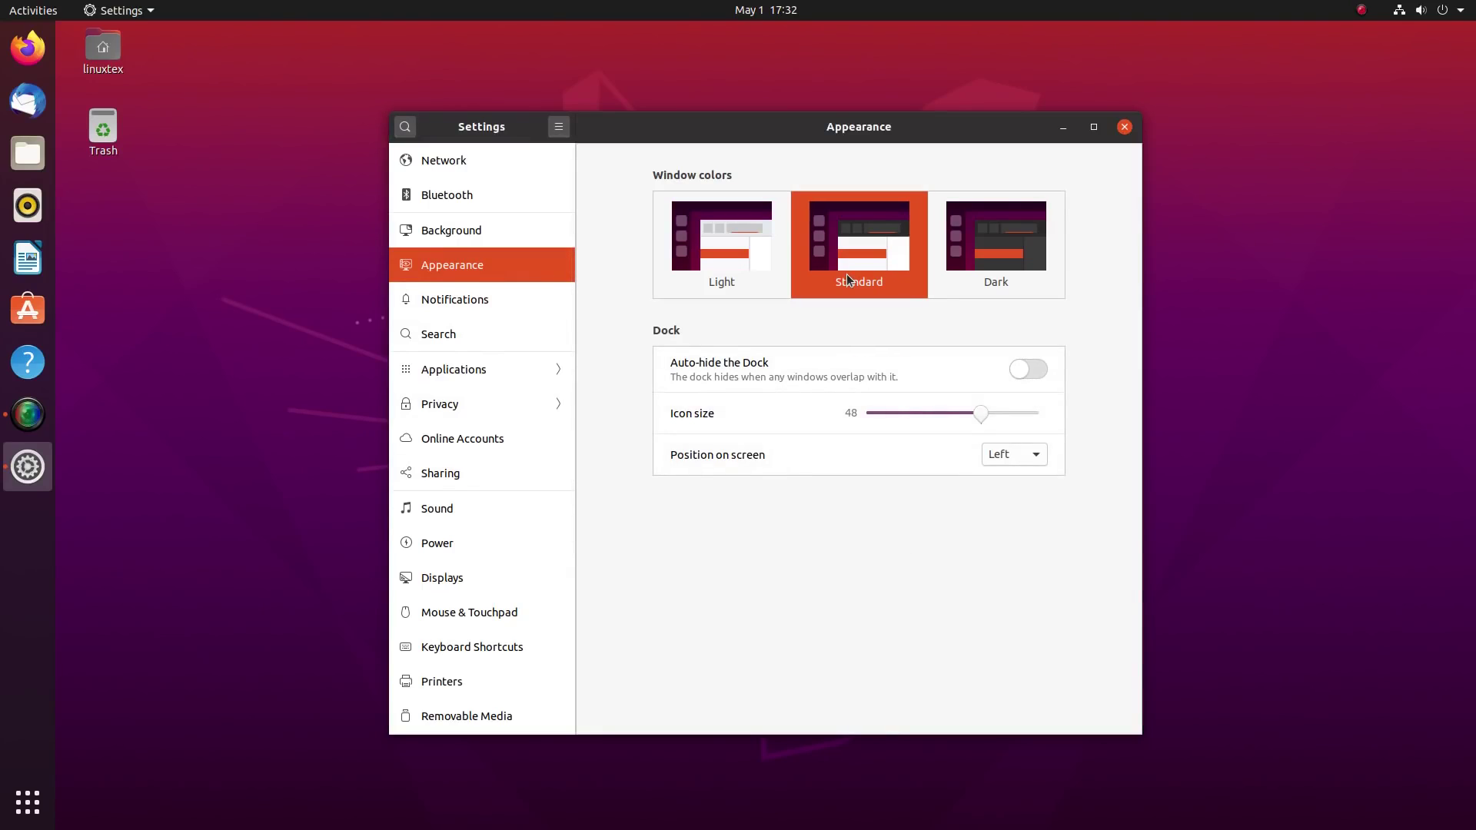
pyautogui.click(987, 269)
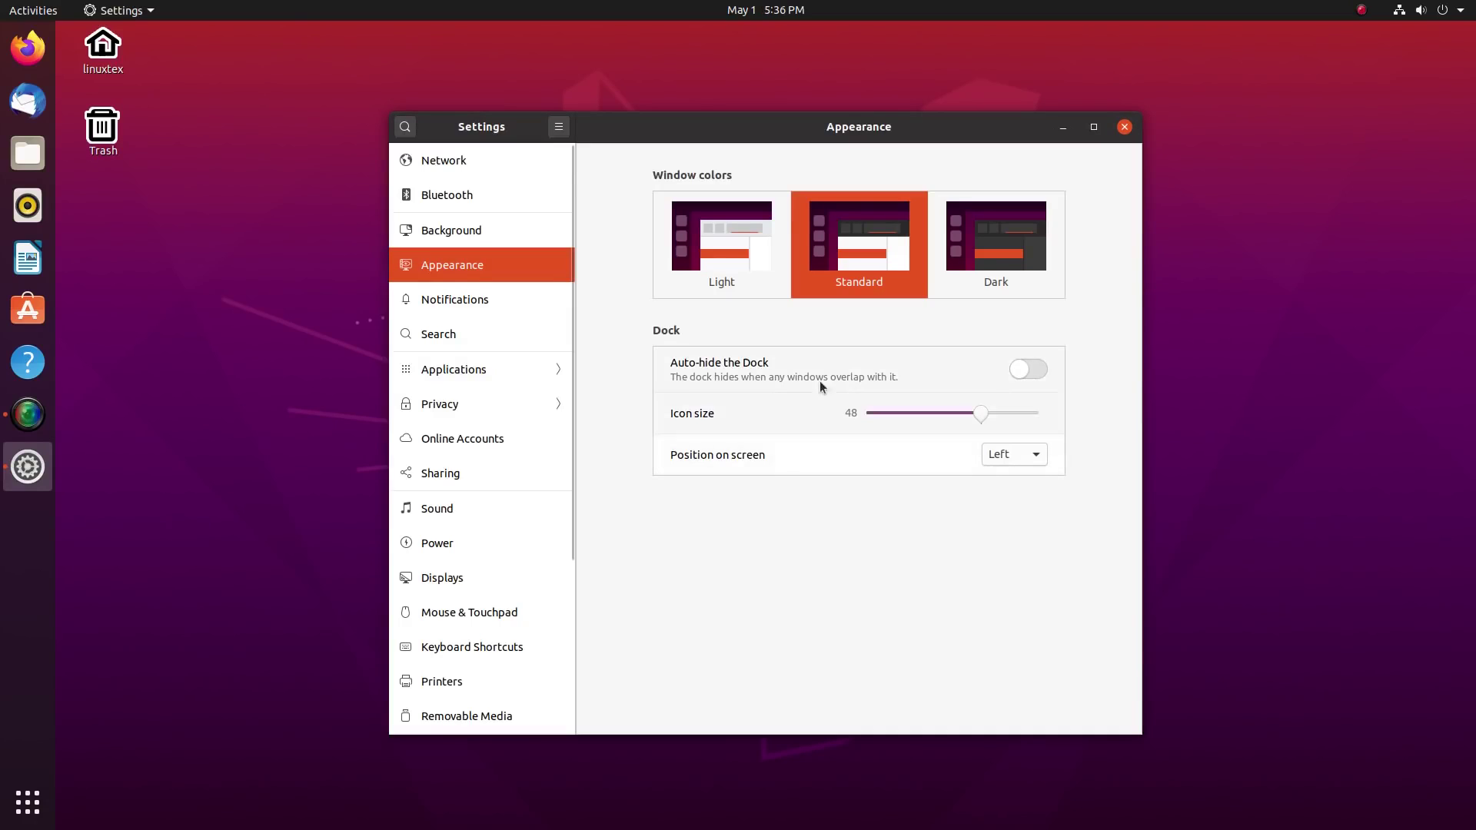
# Step: Turn on auto-hide for the Dock and test it by maximizing and restoring the Settings window twice
pyautogui.click(1027, 369)
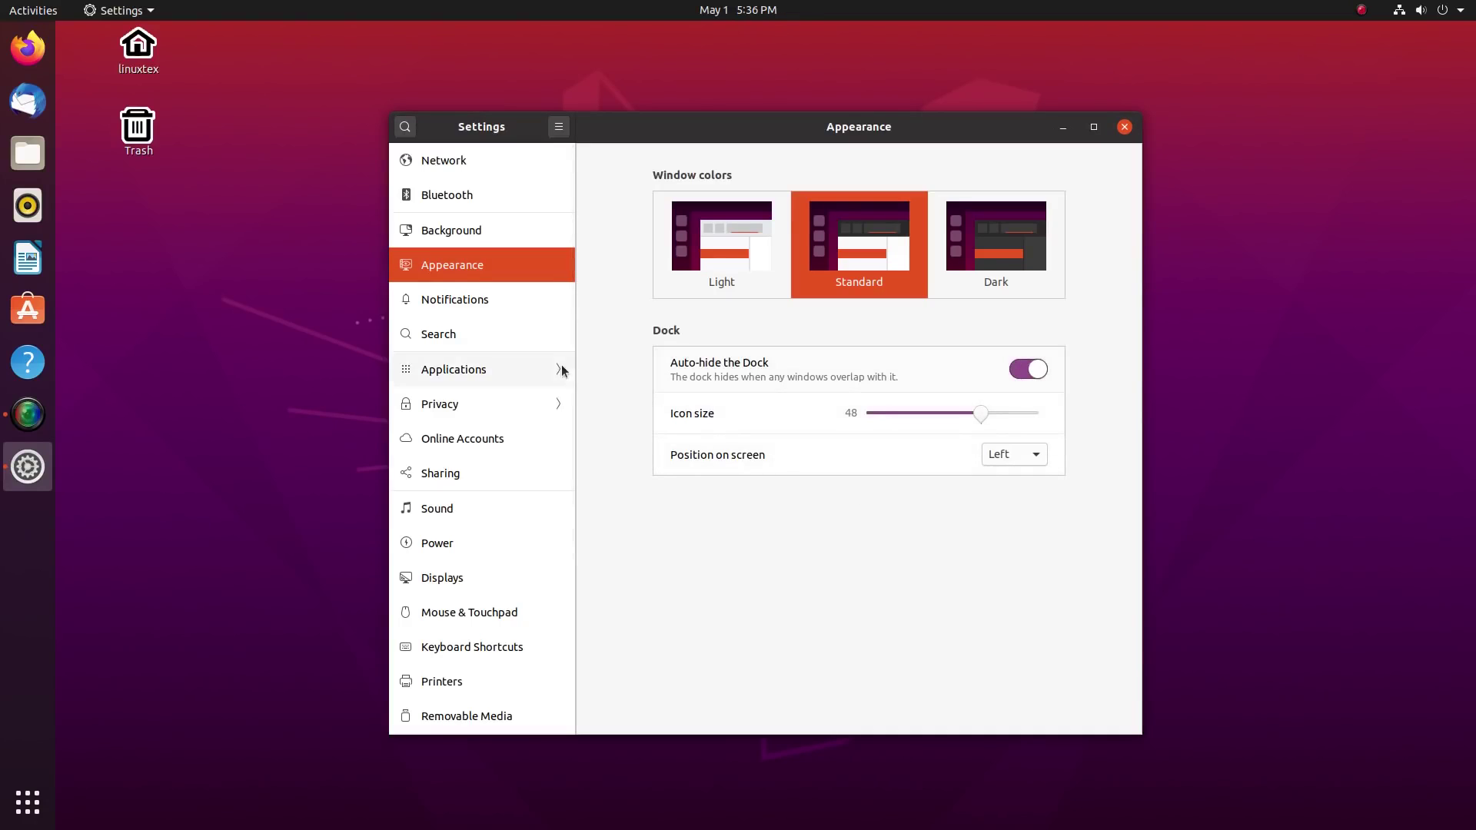
pyautogui.click(1093, 126)
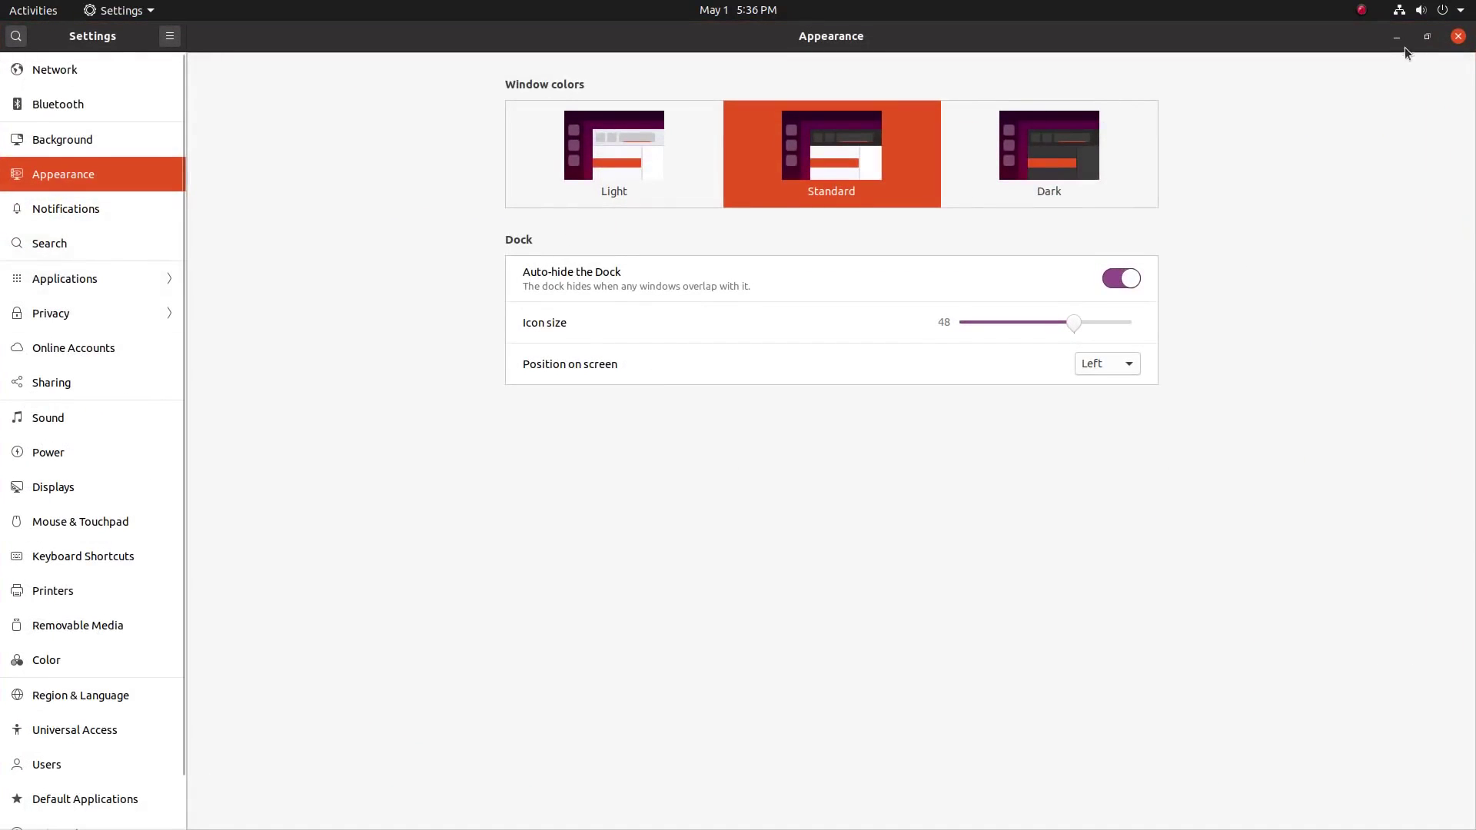
pyautogui.click(1414, 39)
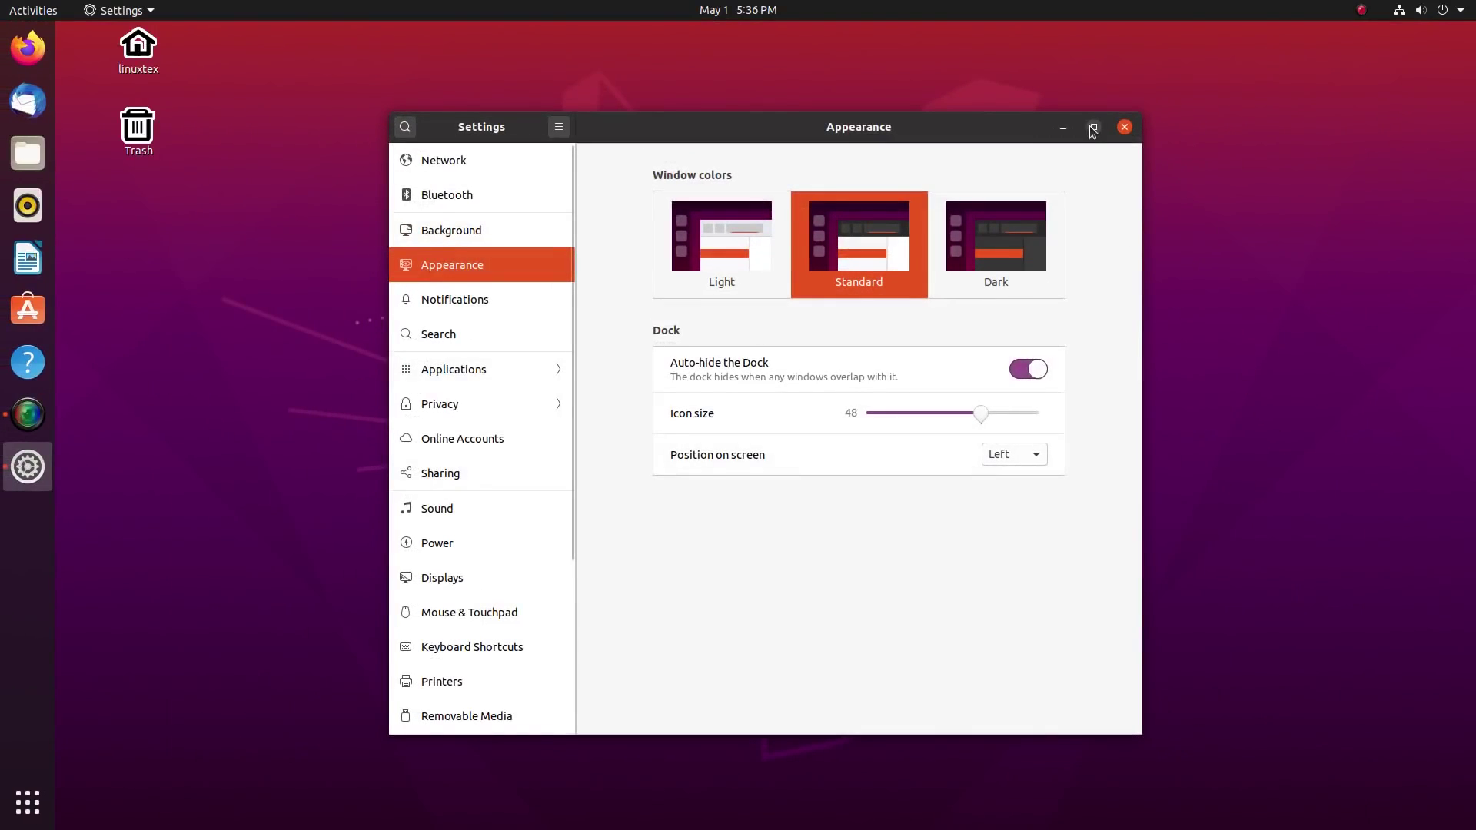
pyautogui.click(1092, 128)
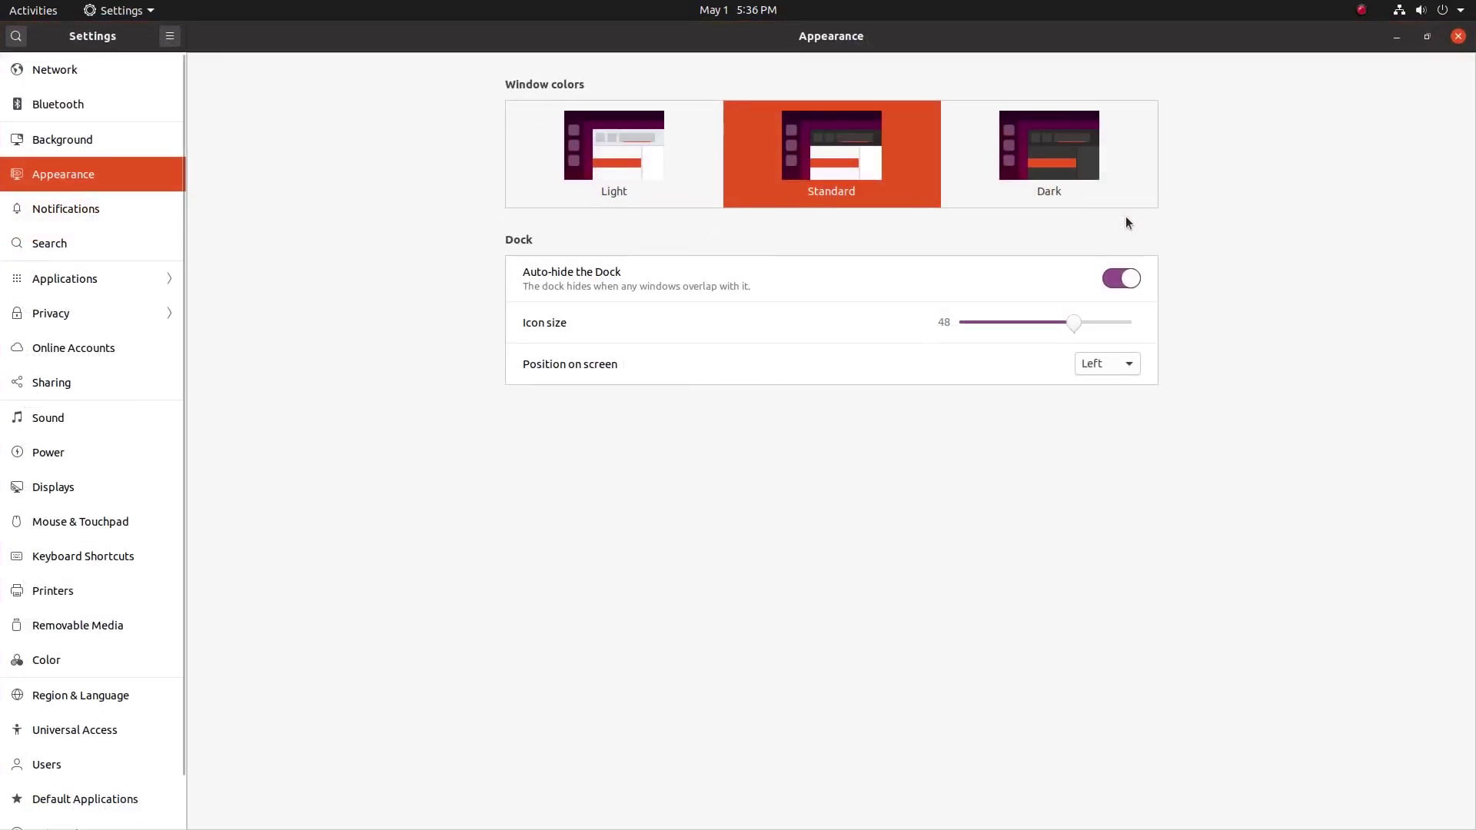
pyautogui.click(1428, 37)
# Step: Set the Dock's position on screen to Bottom, and open and close a Files window from it
pyautogui.click(1007, 454)
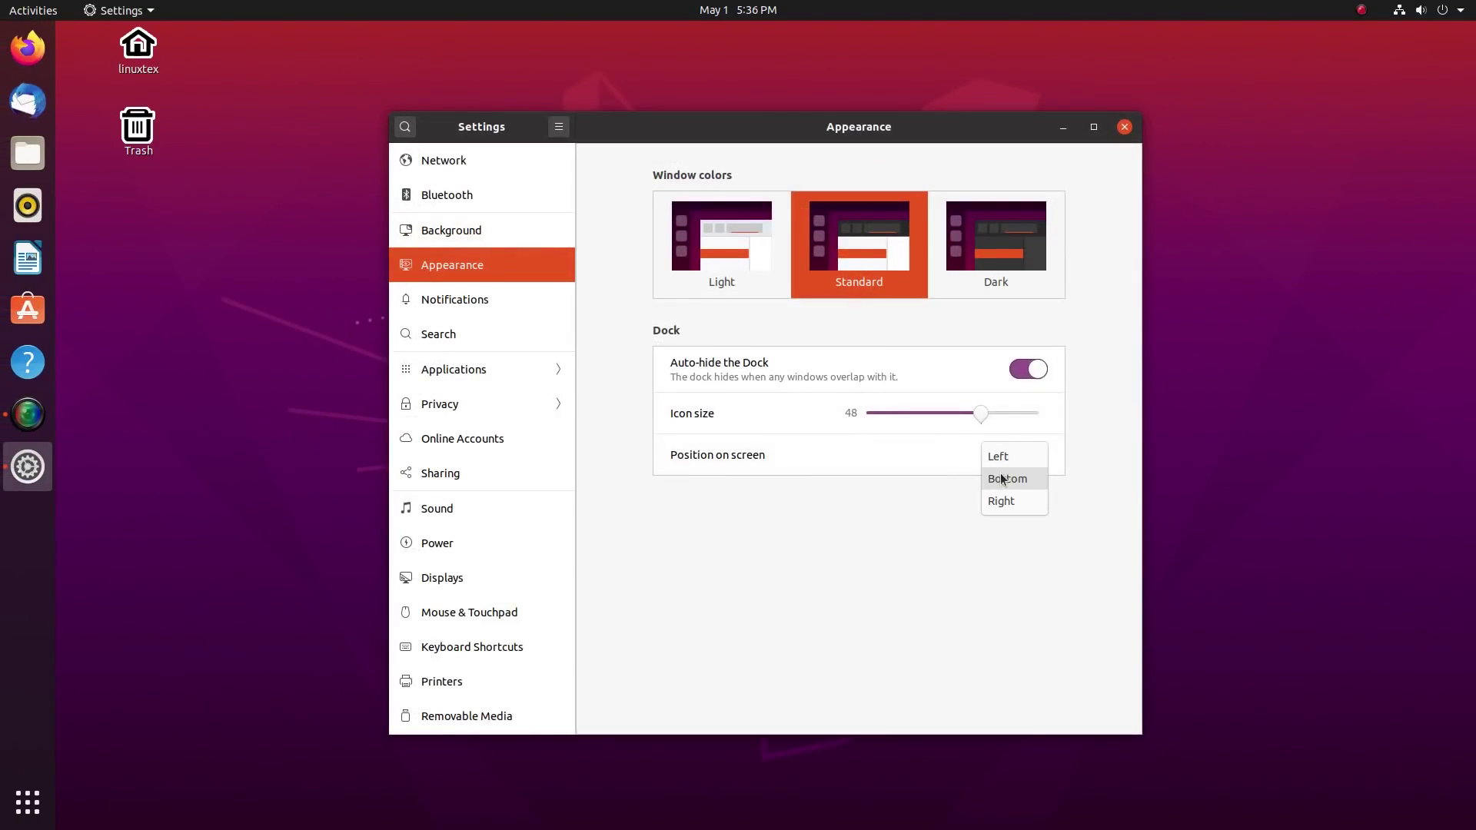
pyautogui.click(1002, 479)
pyautogui.click(137, 806)
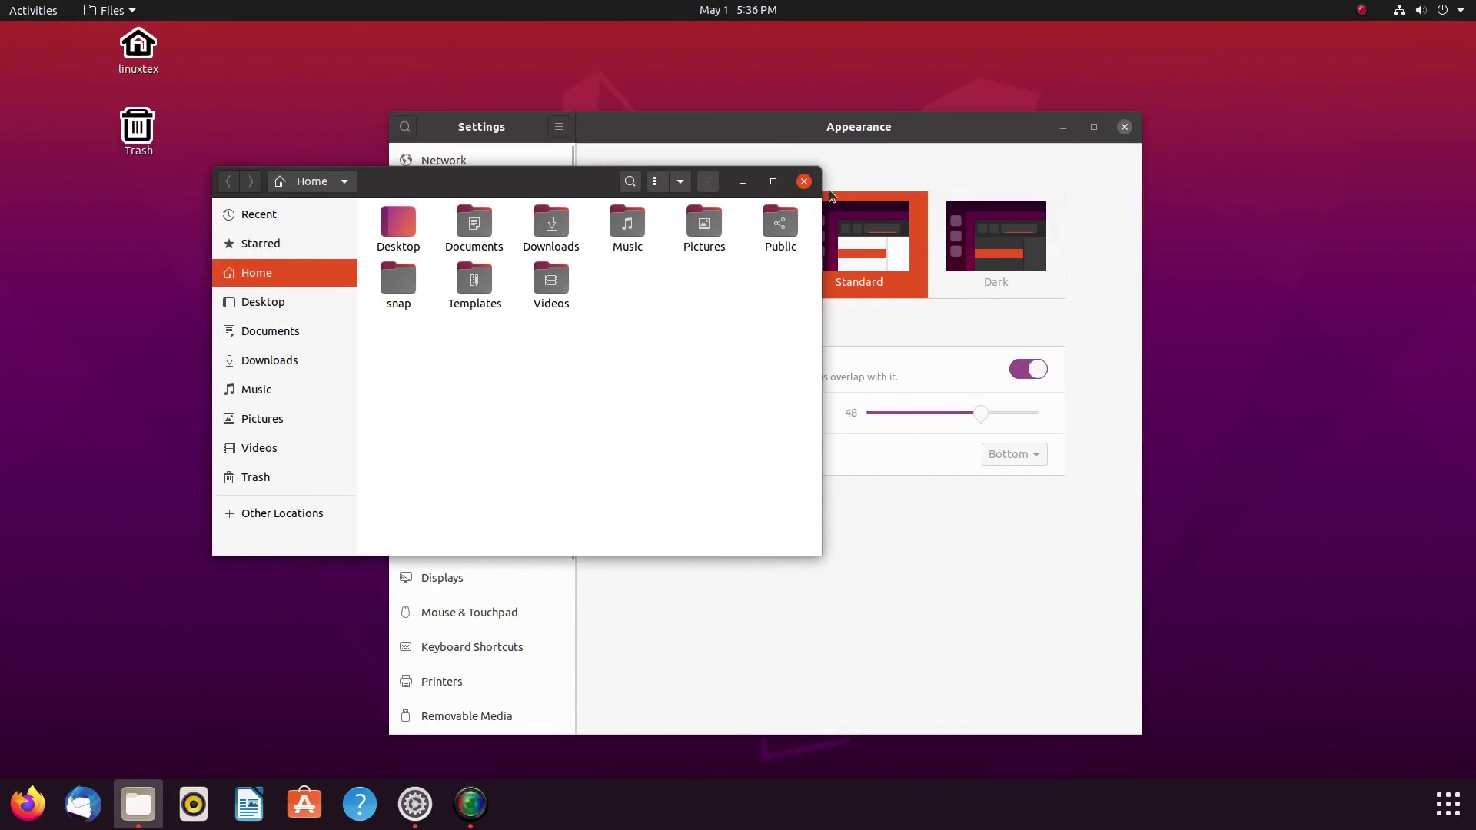
pyautogui.click(804, 182)
# Step: Switch the Dock's position on screen to Right and back to Left
pyautogui.click(1007, 454)
pyautogui.click(1000, 478)
pyautogui.click(1015, 454)
pyautogui.click(1005, 414)
# Step: Turn off auto-hide for the Dock and adjust its icon size
pyautogui.click(1028, 369)
pyautogui.moveTo(978, 414)
pyautogui.mouseDown()
pyautogui.moveTo(933, 415)
pyautogui.moveTo(1017, 424)
pyautogui.moveTo(994, 415)
pyautogui.mouseUp()
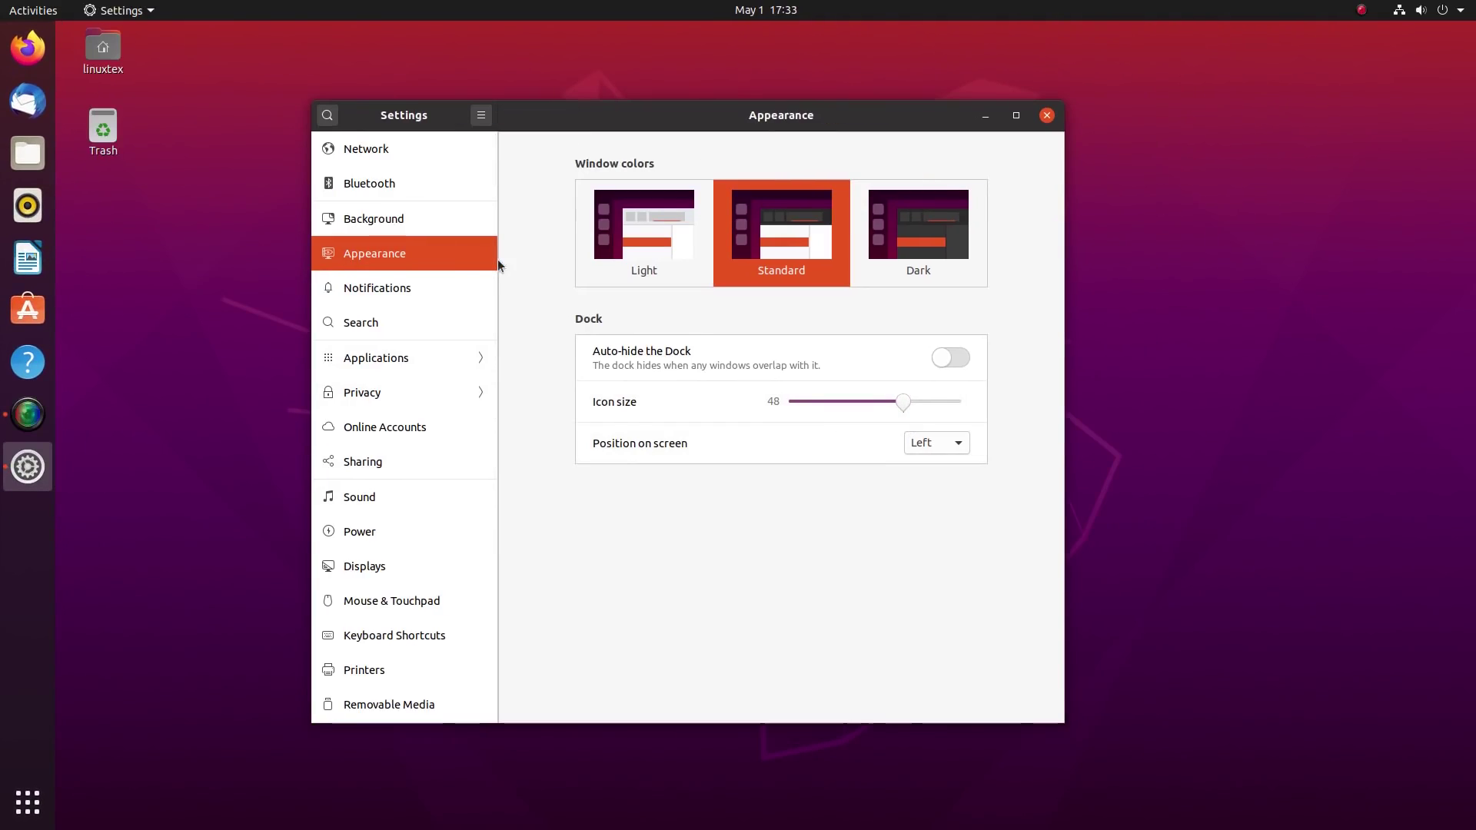
# Step: View the Notifications page and open the Search page in Settings
pyautogui.click(410, 288)
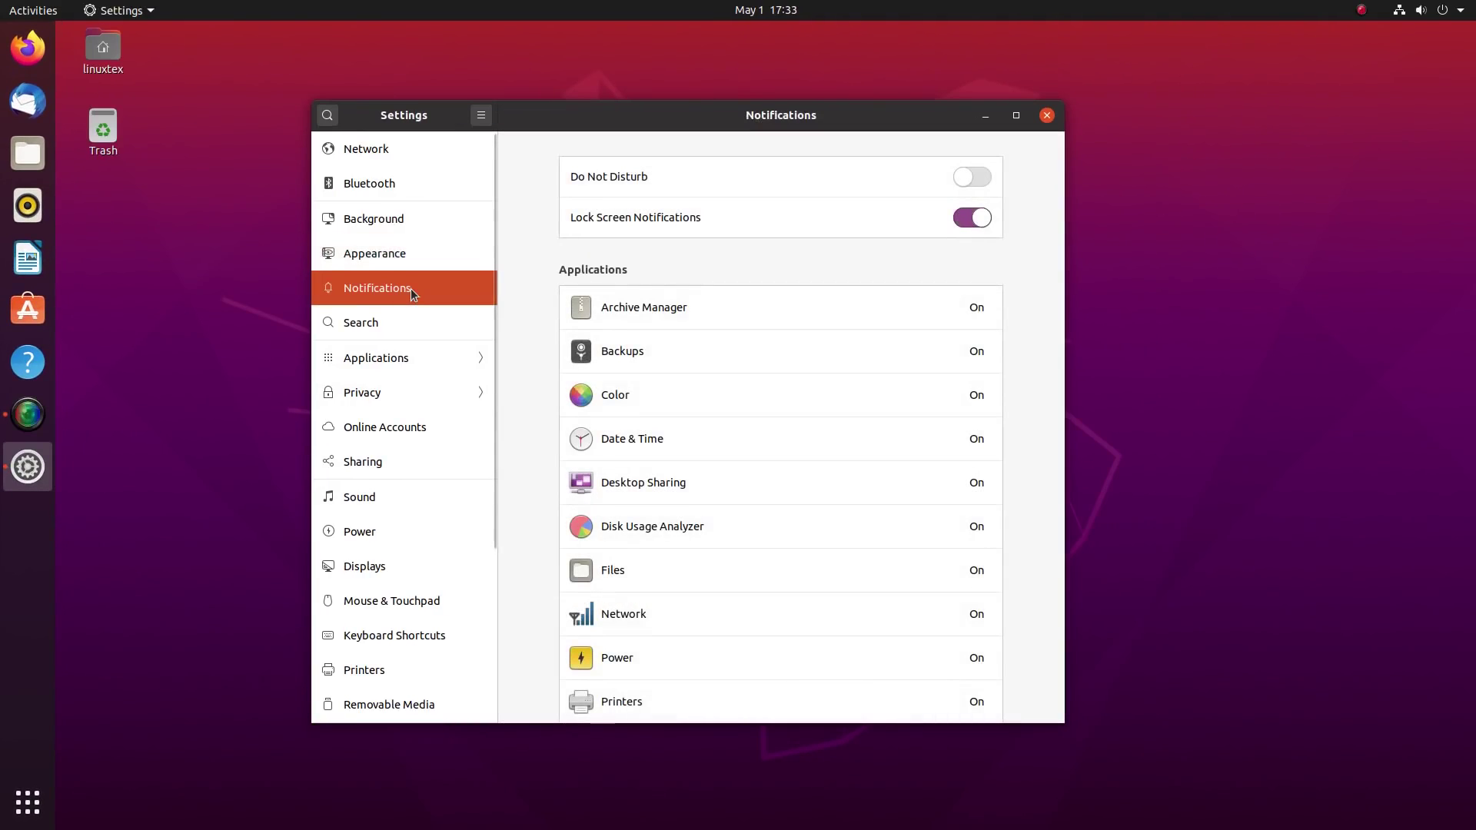
pyautogui.click(404, 320)
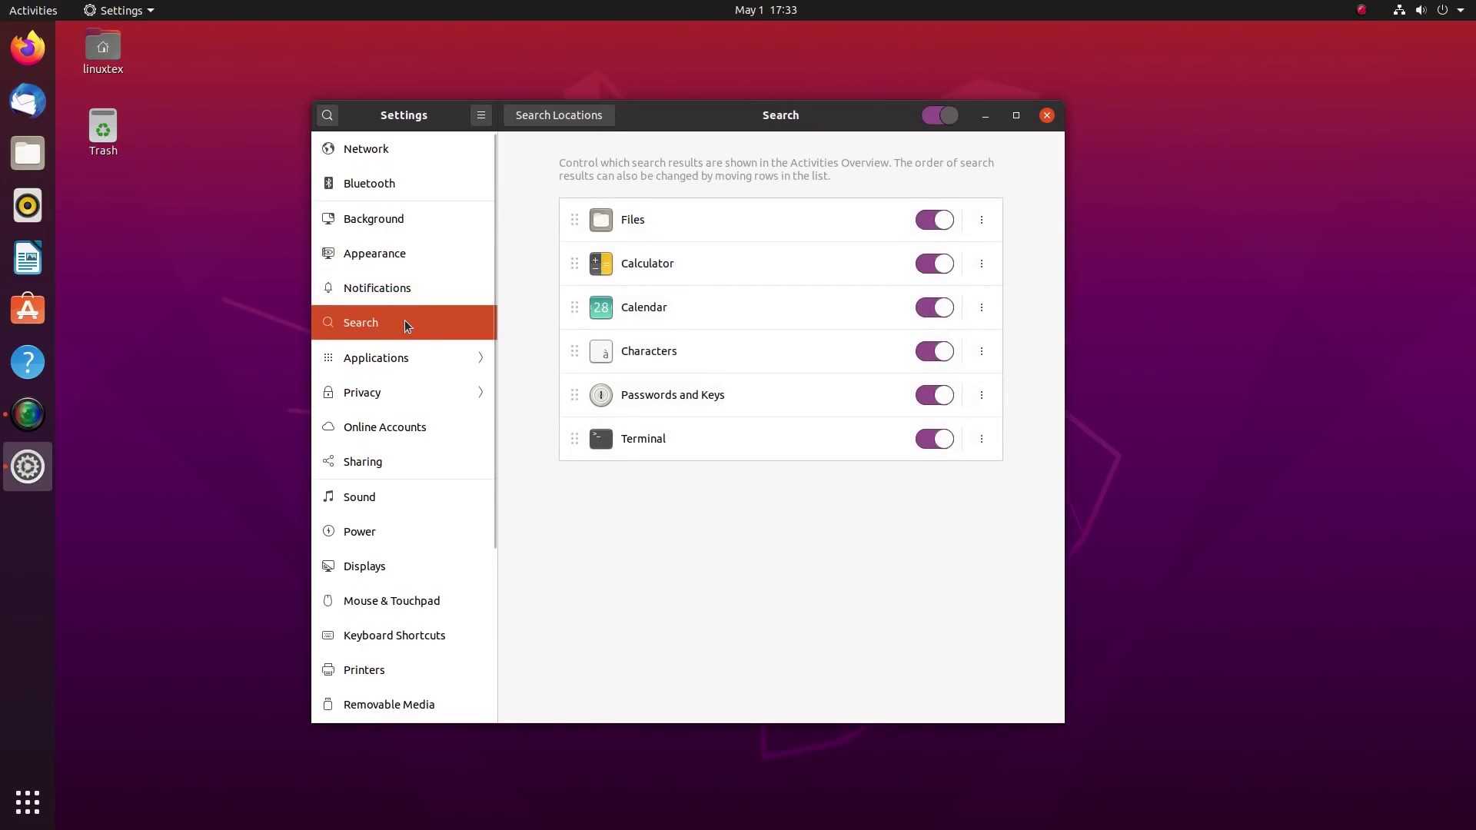
# Step: Turn off Activities search results, test overview searches for "dsd" and "n", and turn search results back on
pyautogui.click(931, 116)
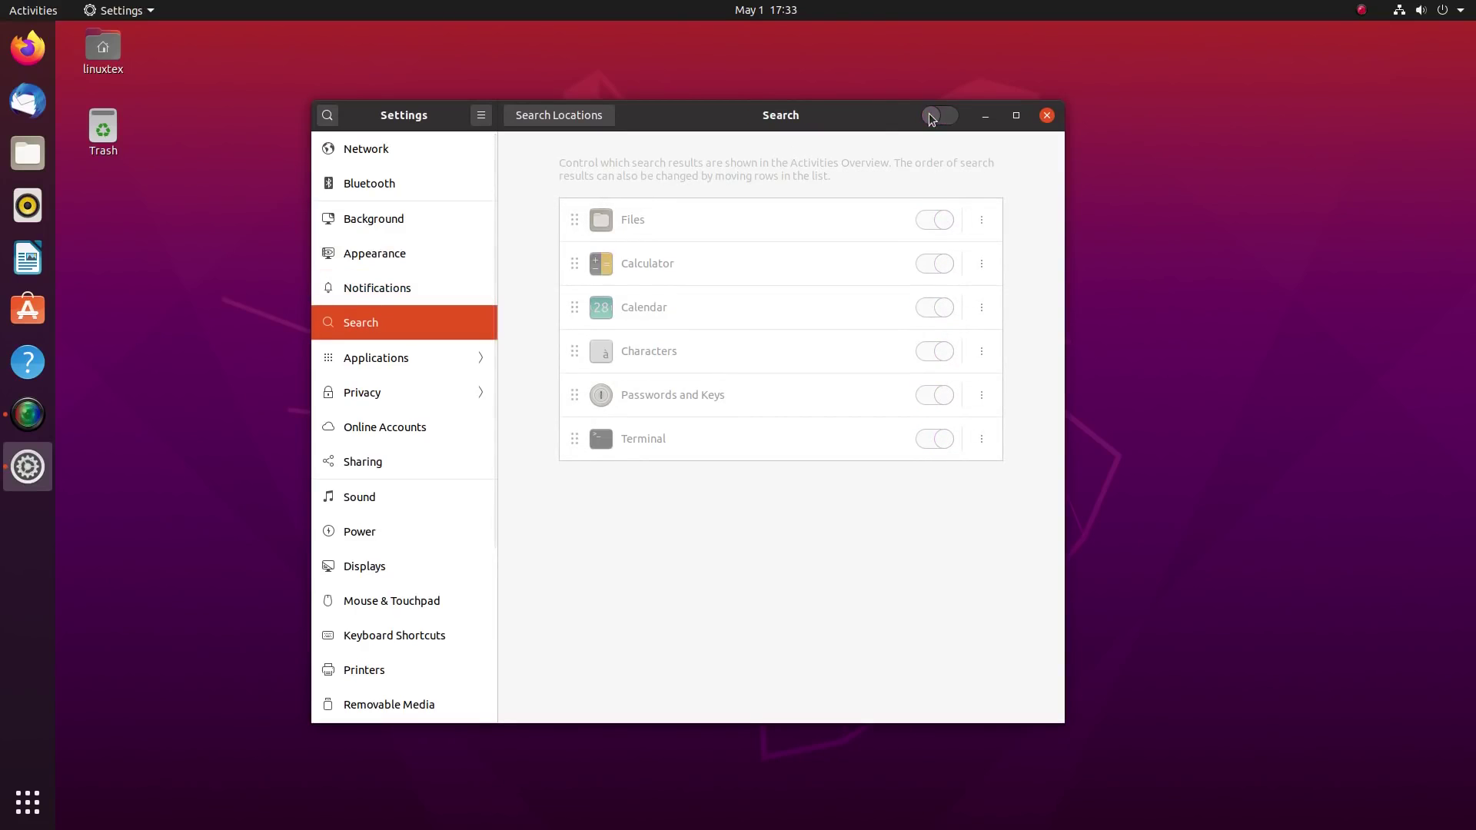
pyautogui.press('super')
pyautogui.write('dsdl')
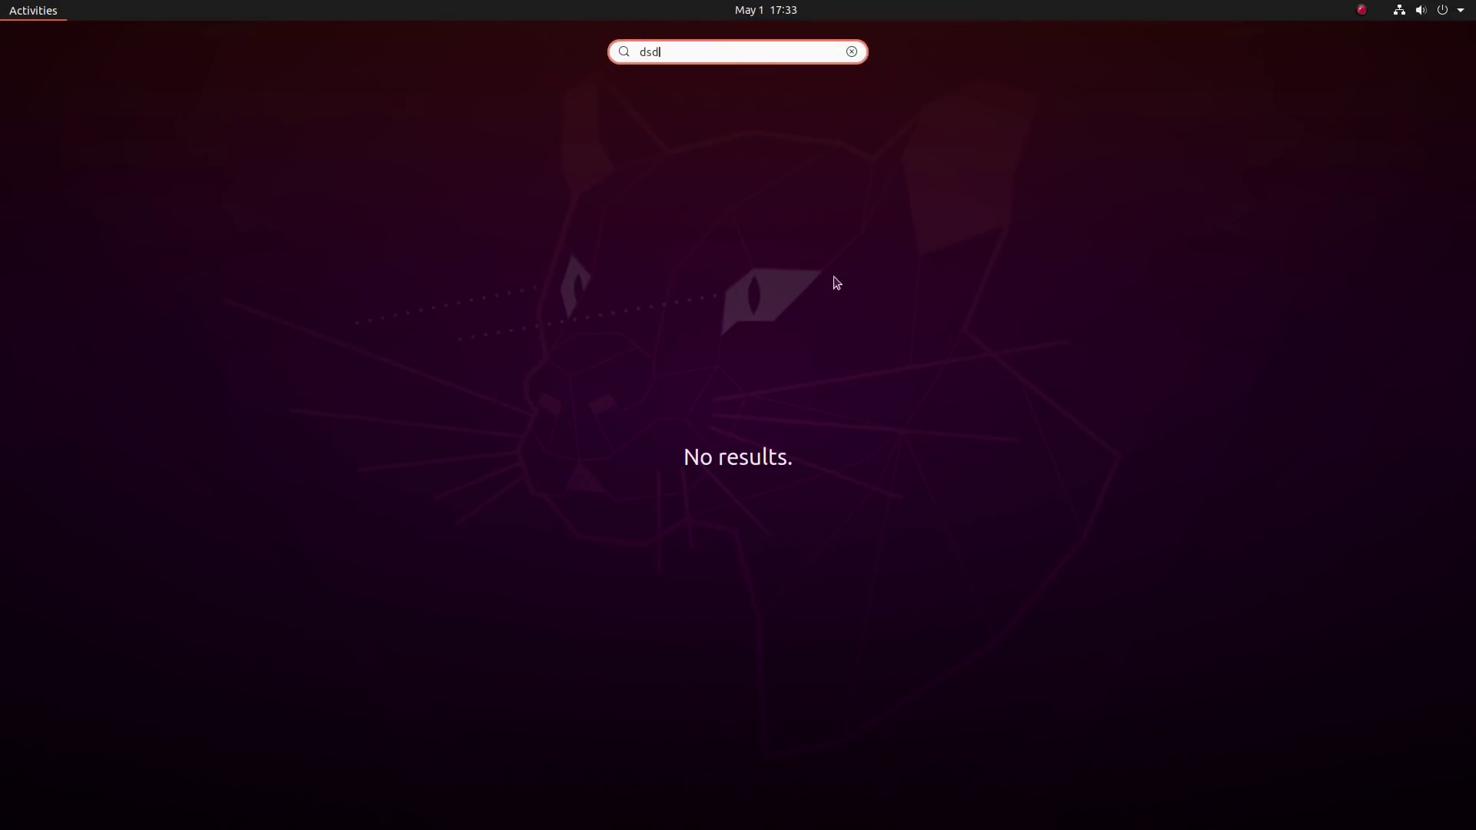
pyautogui.press('Escape')
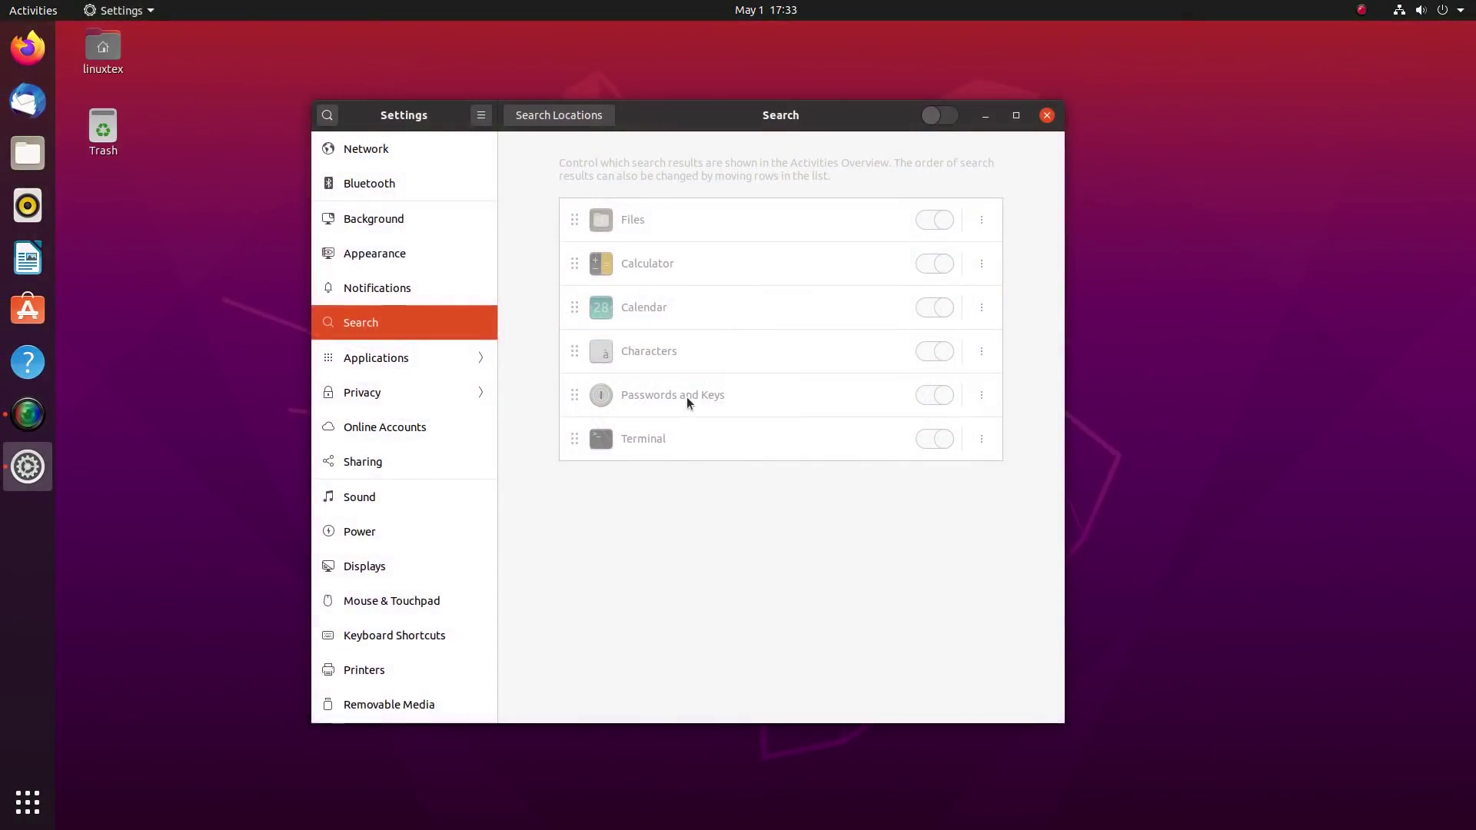
pyautogui.write('a')
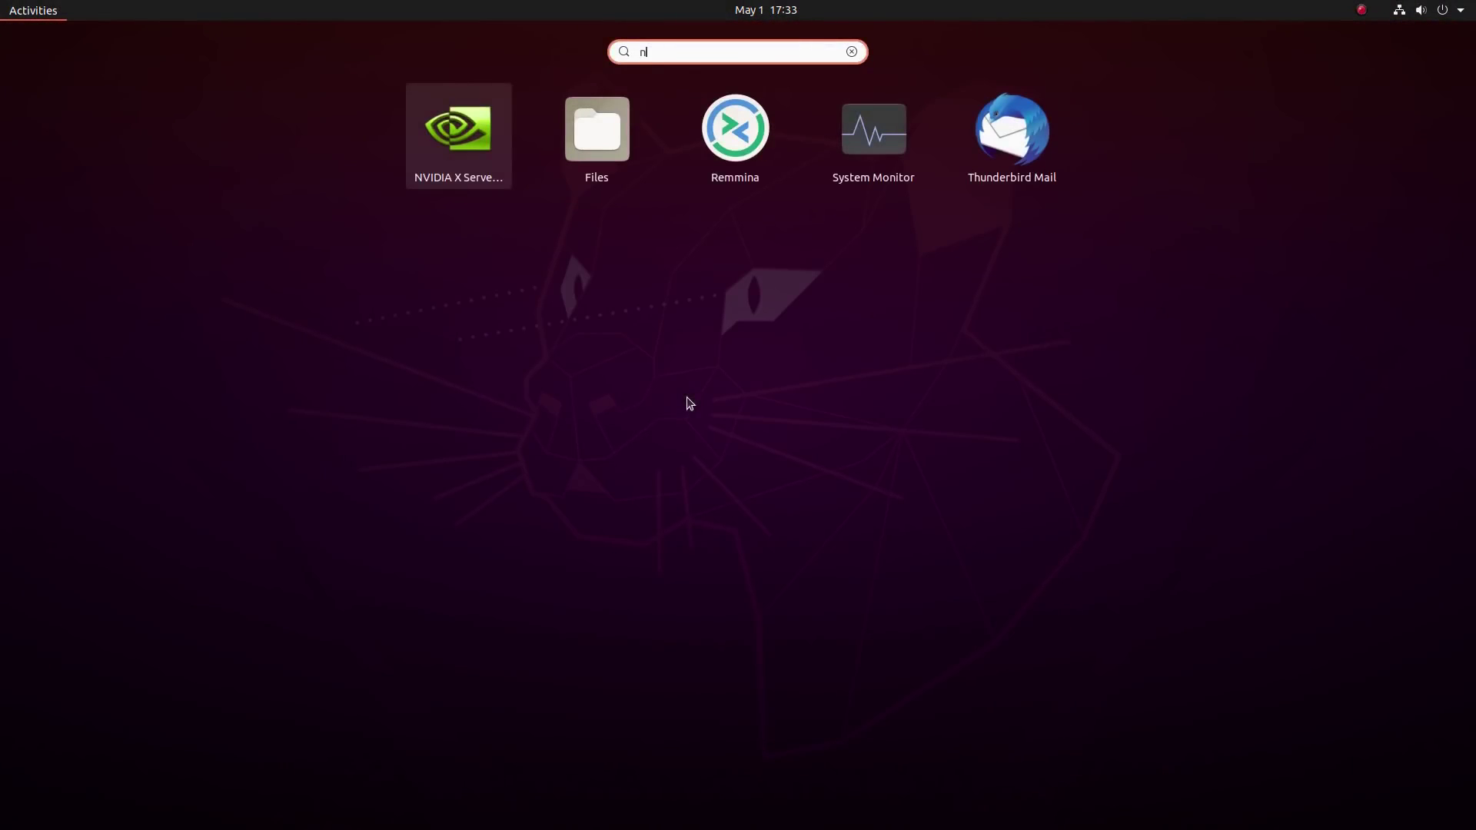
pyautogui.press('super')
pyautogui.click(934, 115)
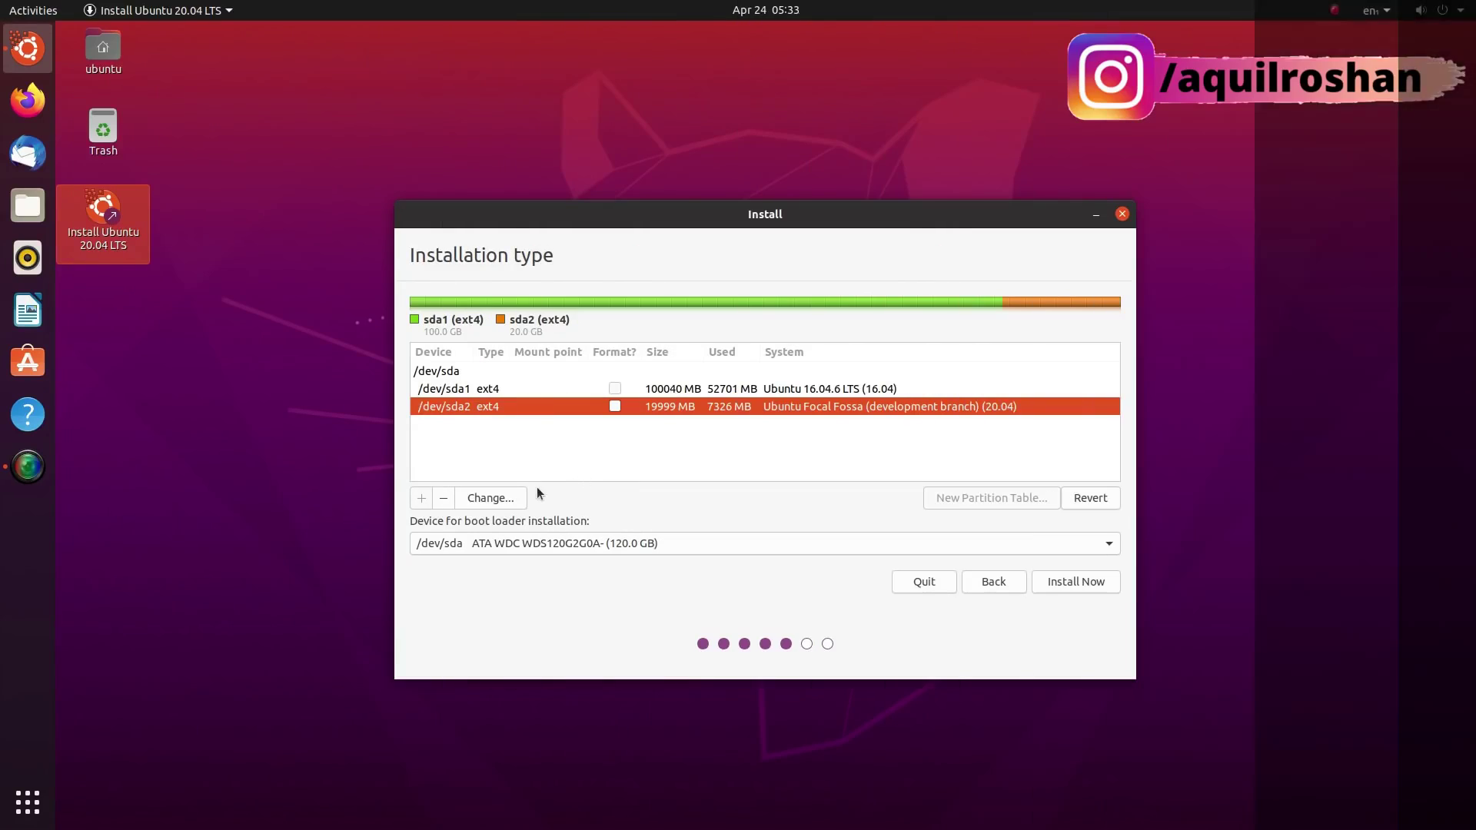
# Step: In the Ubuntu installer, set partition /dev/sda2 to Ext4 journaling file system with formatting and a mount point, and continue writing the changes
pyautogui.click(491, 498)
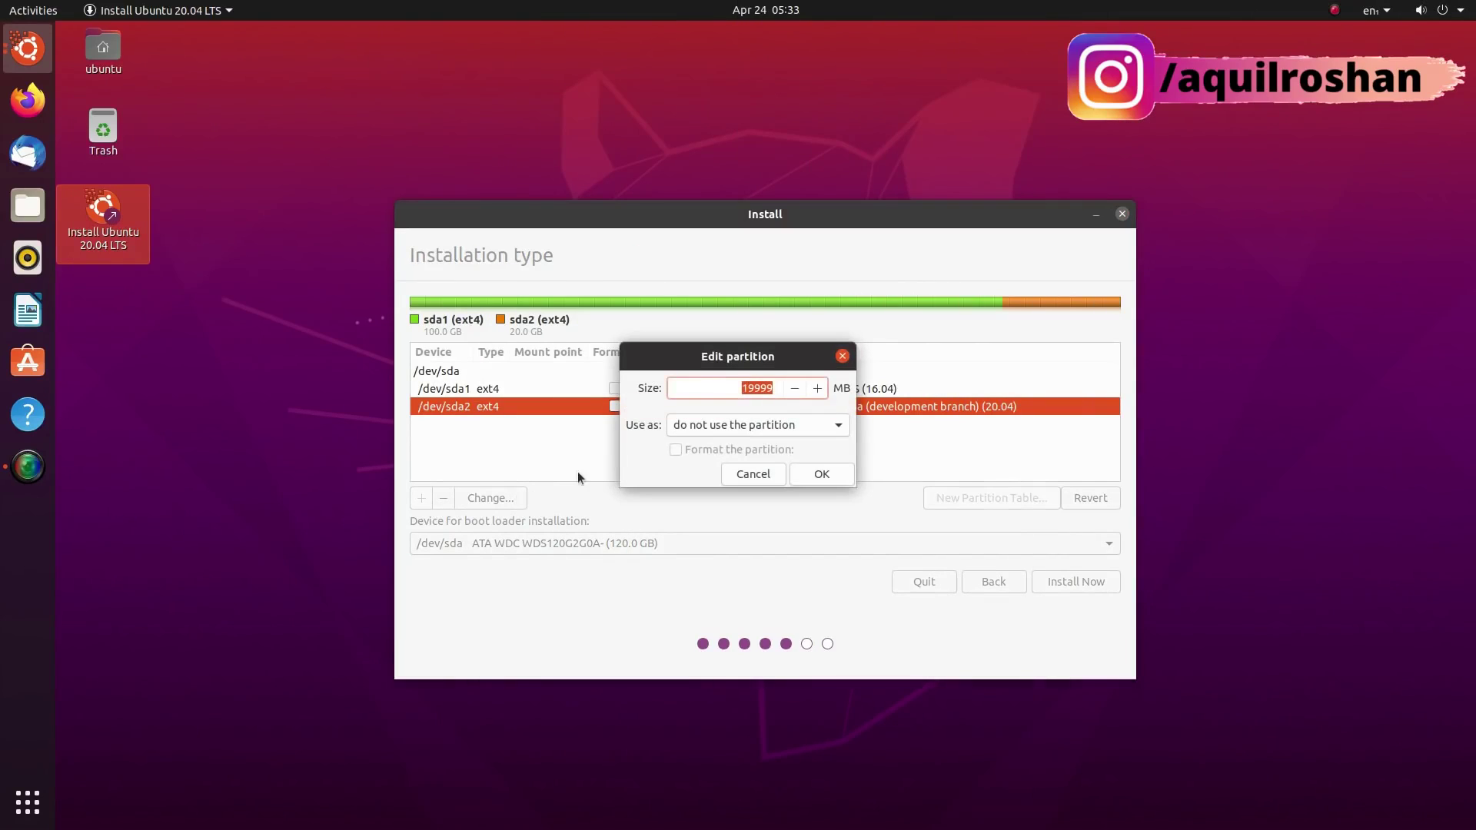
pyautogui.click(828, 425)
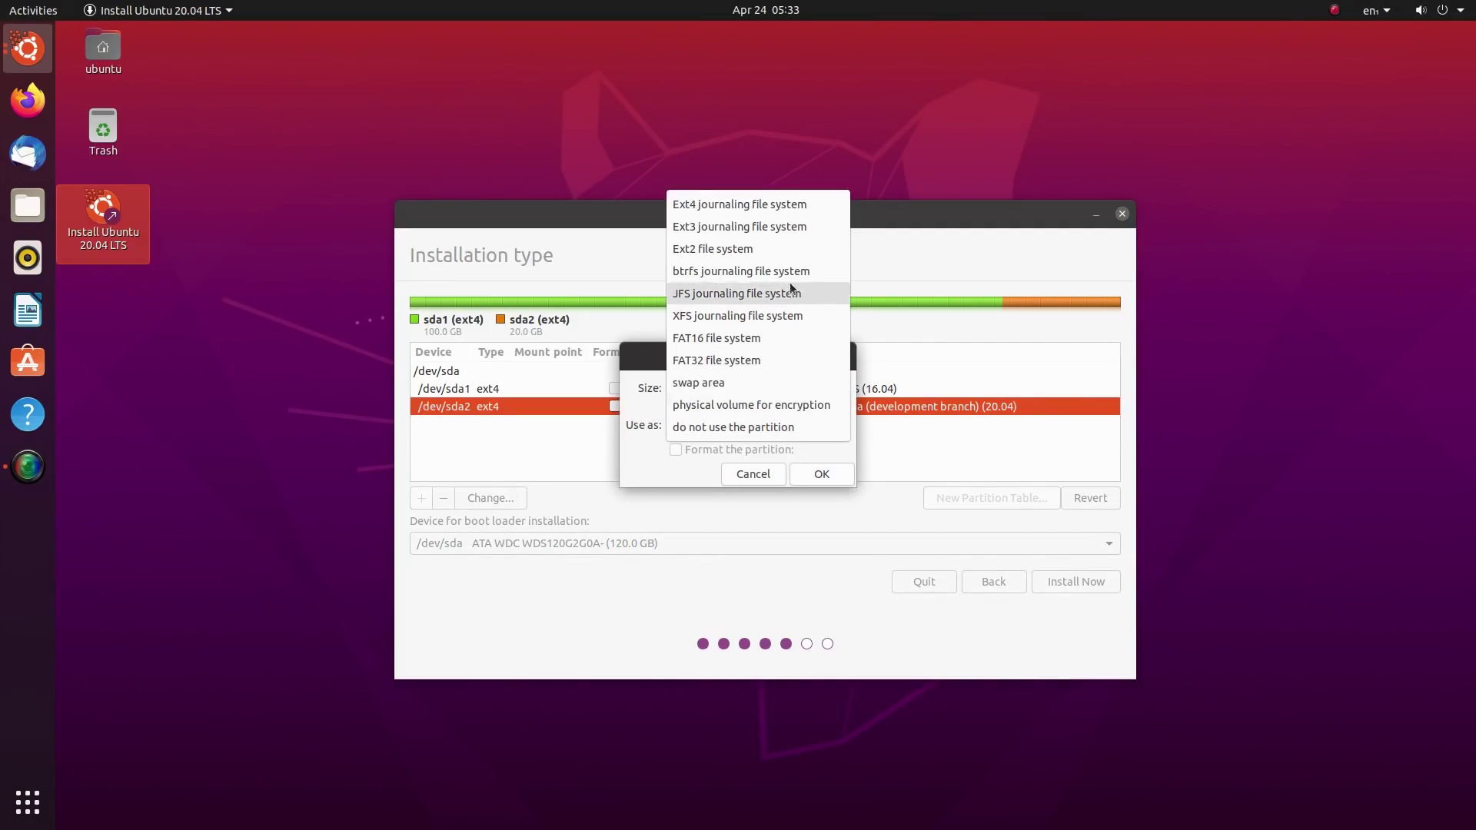
pyautogui.click(781, 206)
pyautogui.click(800, 453)
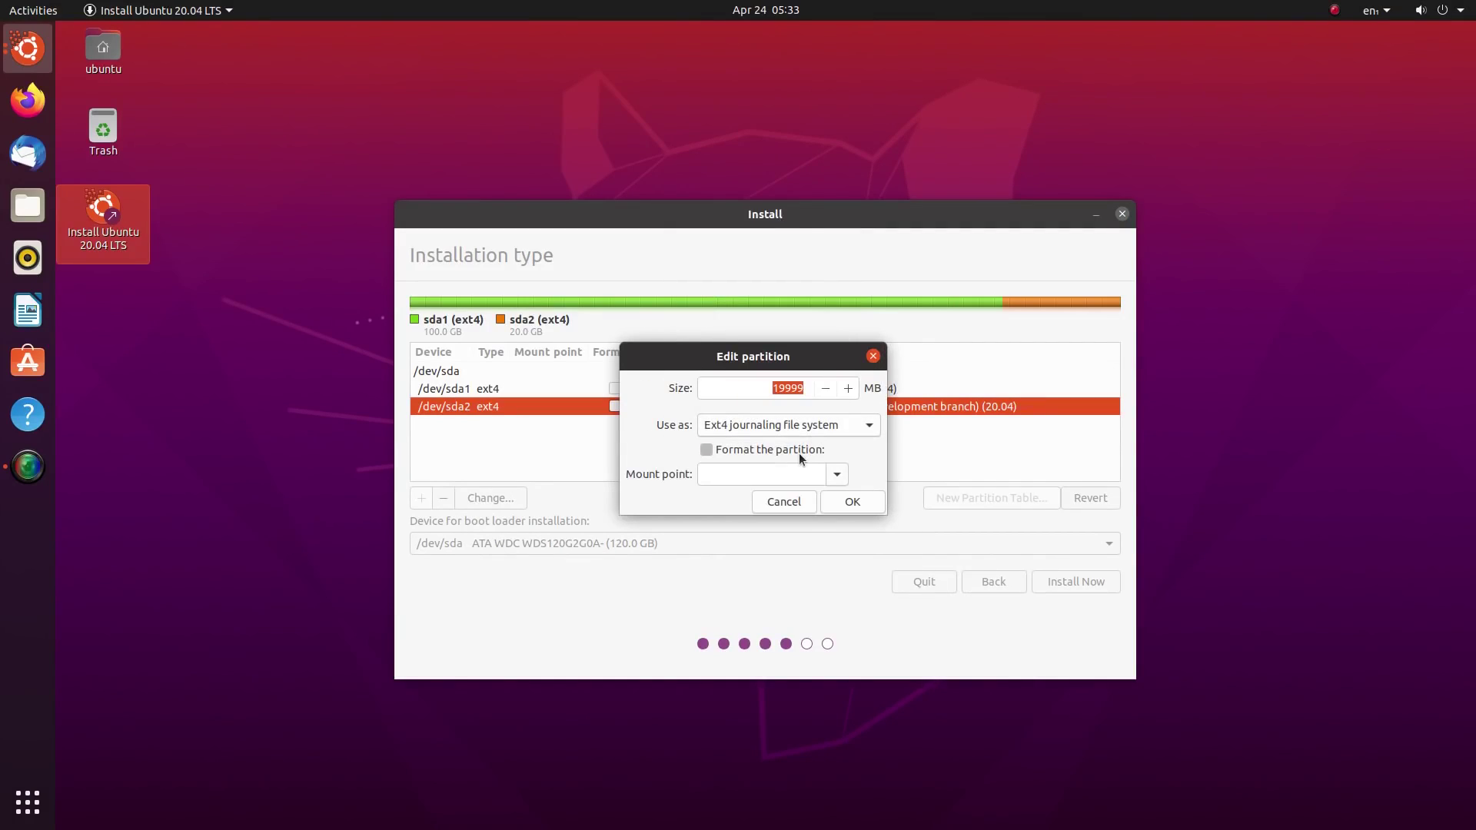
pyautogui.click(837, 475)
pyautogui.click(706, 501)
pyautogui.click(853, 503)
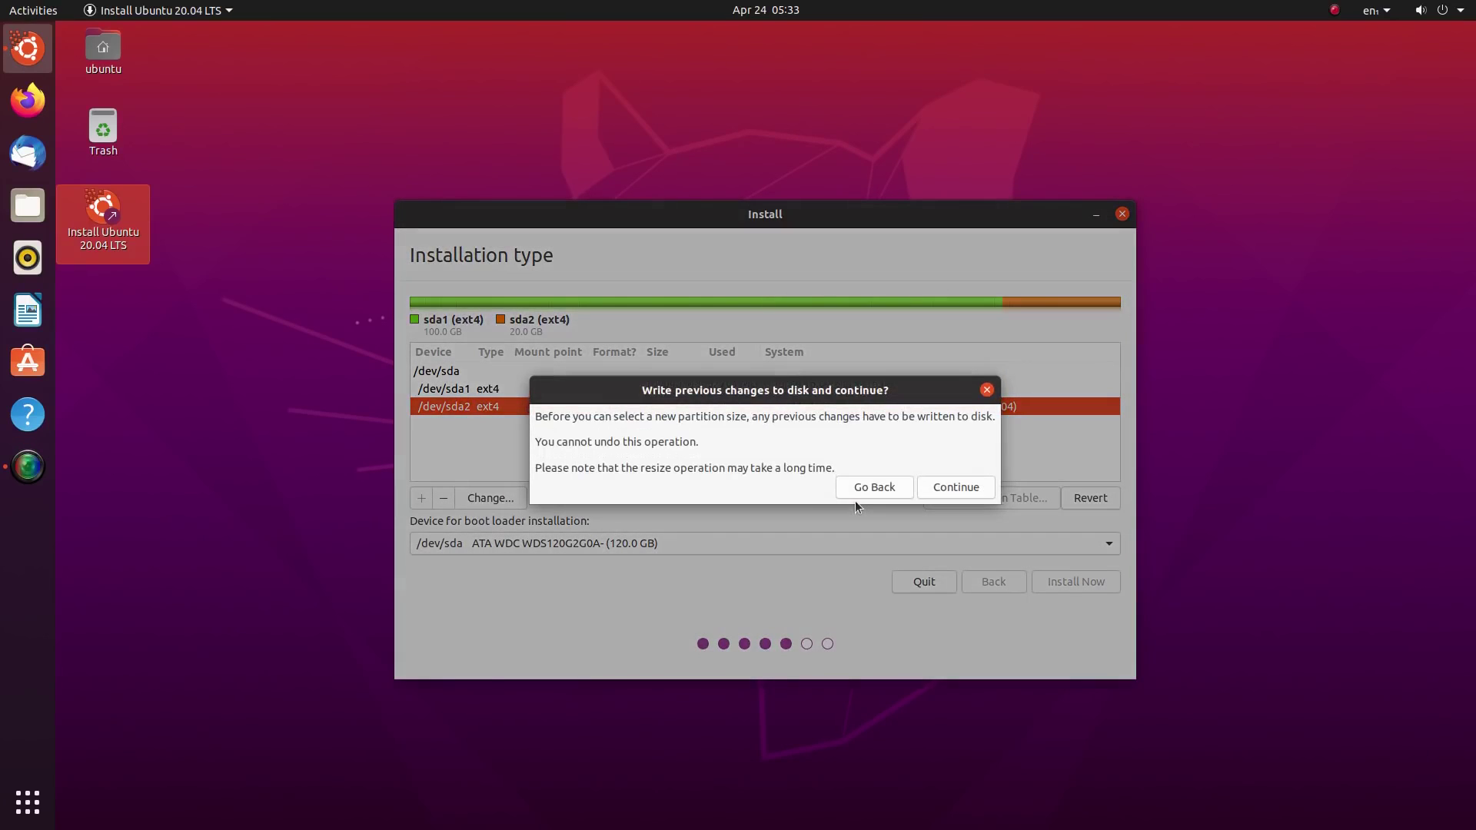
pyautogui.click(934, 491)
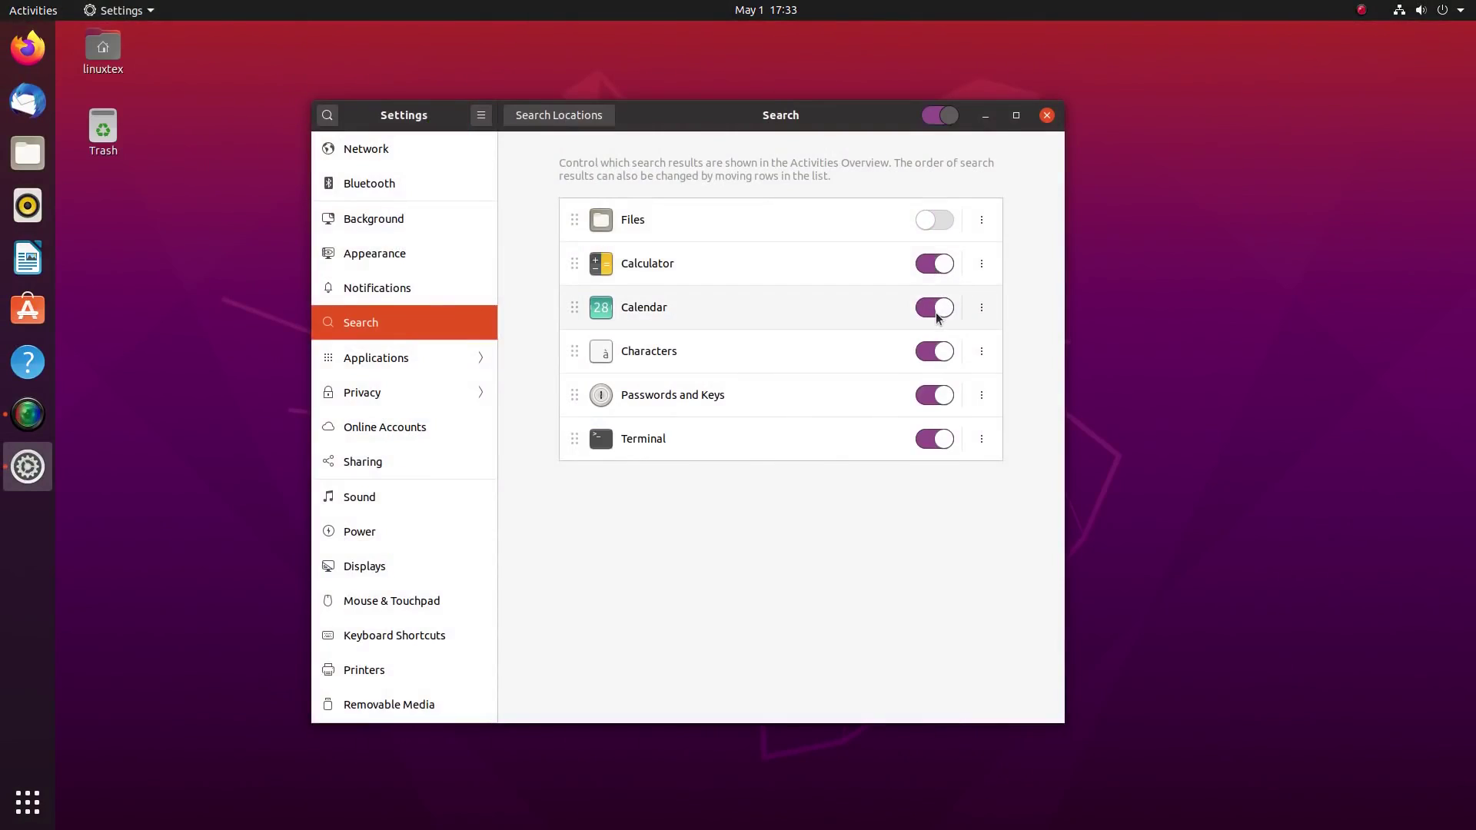
# Step: Turn off Calendar, Characters, Passwords and Keys, and Terminal in Ubuntu's Search settings
pyautogui.click(934, 307)
pyautogui.click(933, 352)
pyautogui.click(934, 395)
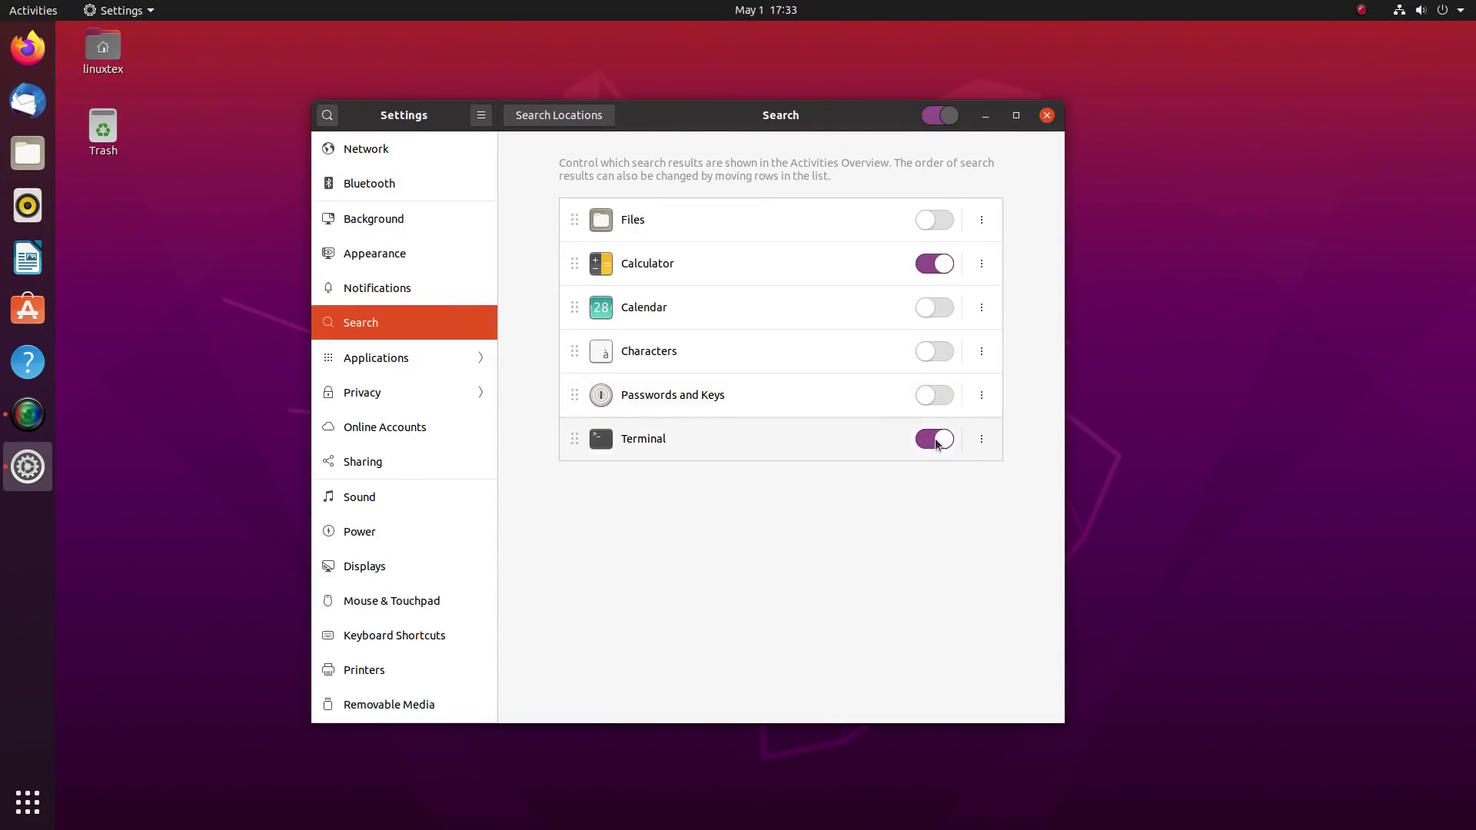
pyautogui.click(936, 438)
# Step: Open the Applications settings and examine individual app pages, including Archive Manager, Calendar, Characters, Files and Firefox Web Browser
pyautogui.click(407, 357)
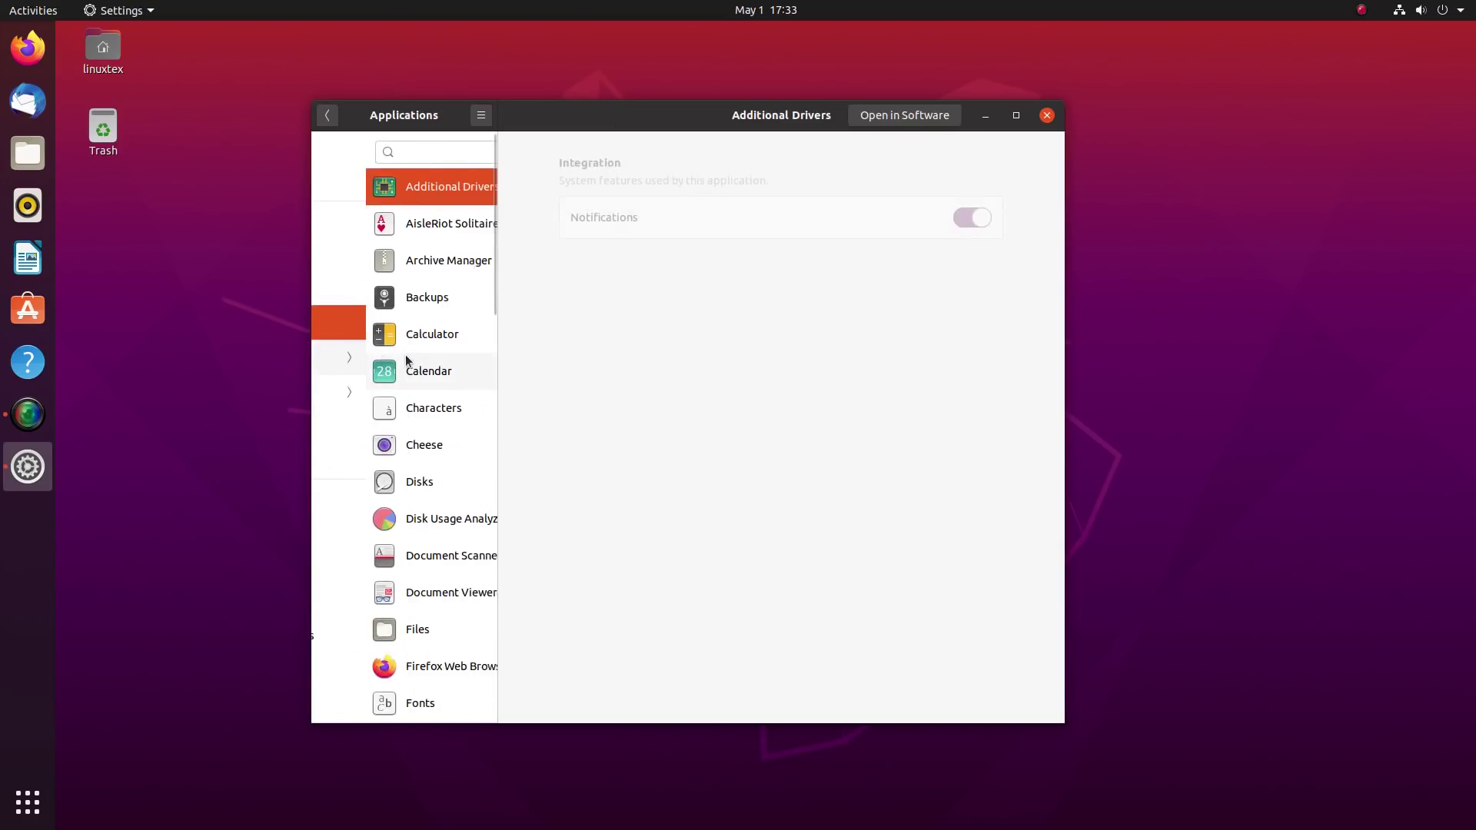
pyautogui.click(376, 234)
pyautogui.click(376, 250)
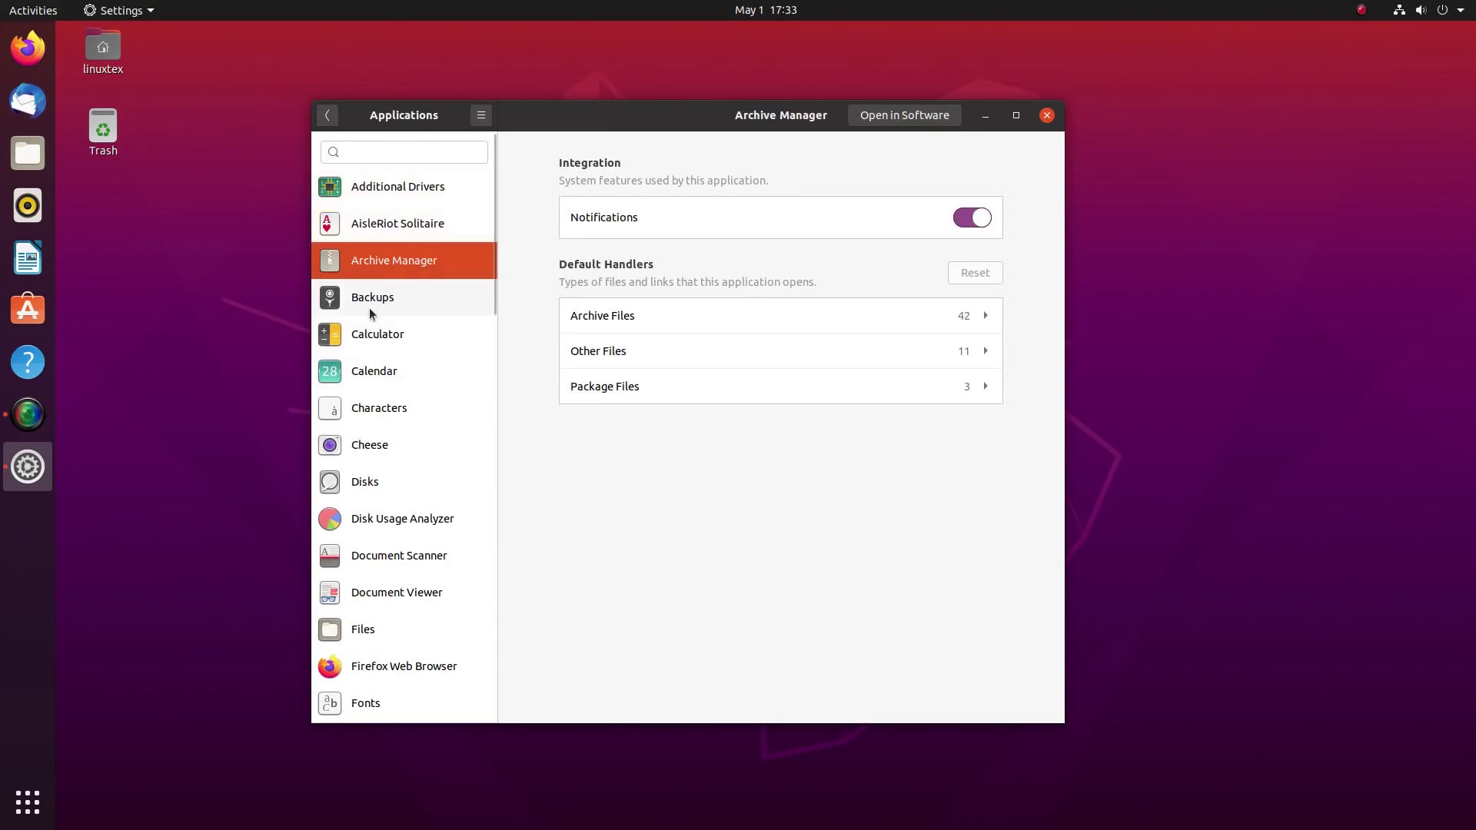
pyautogui.click(367, 331)
pyautogui.click(373, 369)
pyautogui.click(382, 412)
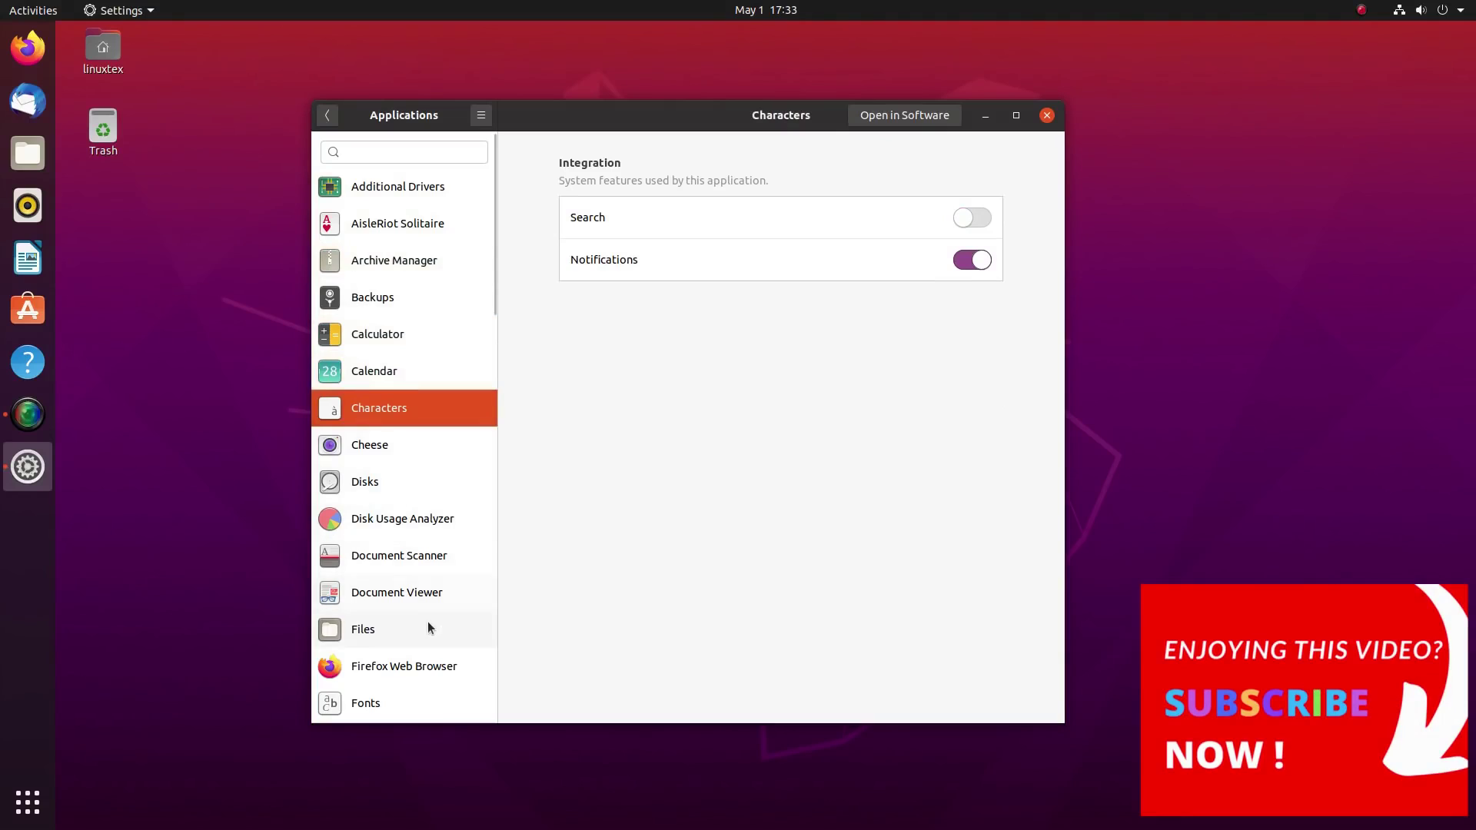
pyautogui.click(384, 623)
pyautogui.click(397, 595)
pyautogui.click(385, 629)
pyautogui.click(387, 666)
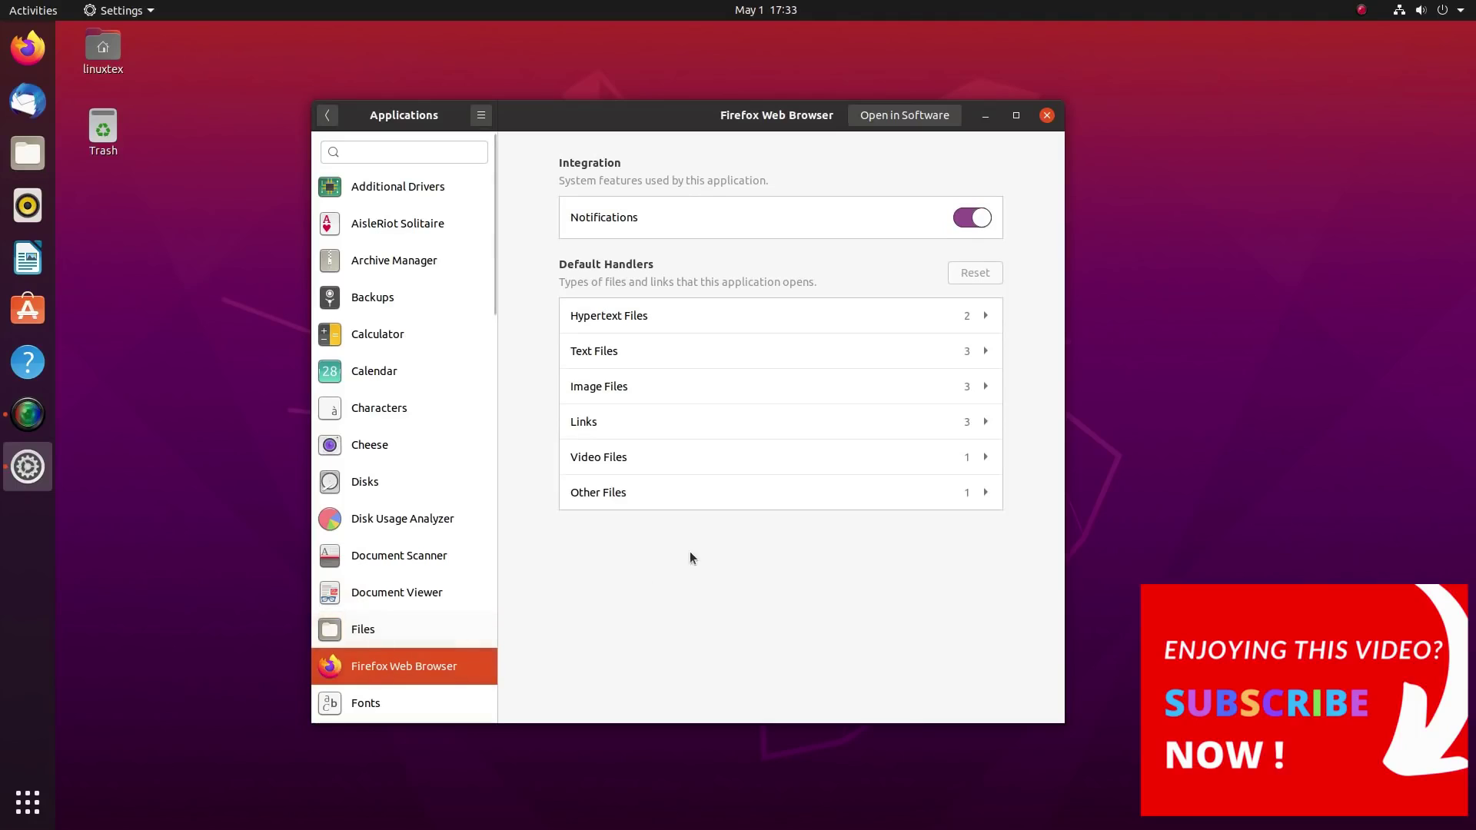
# Step: Return to the main settings list and view the Privacy section's Connectivity and Location Services pages
pyautogui.click(326, 115)
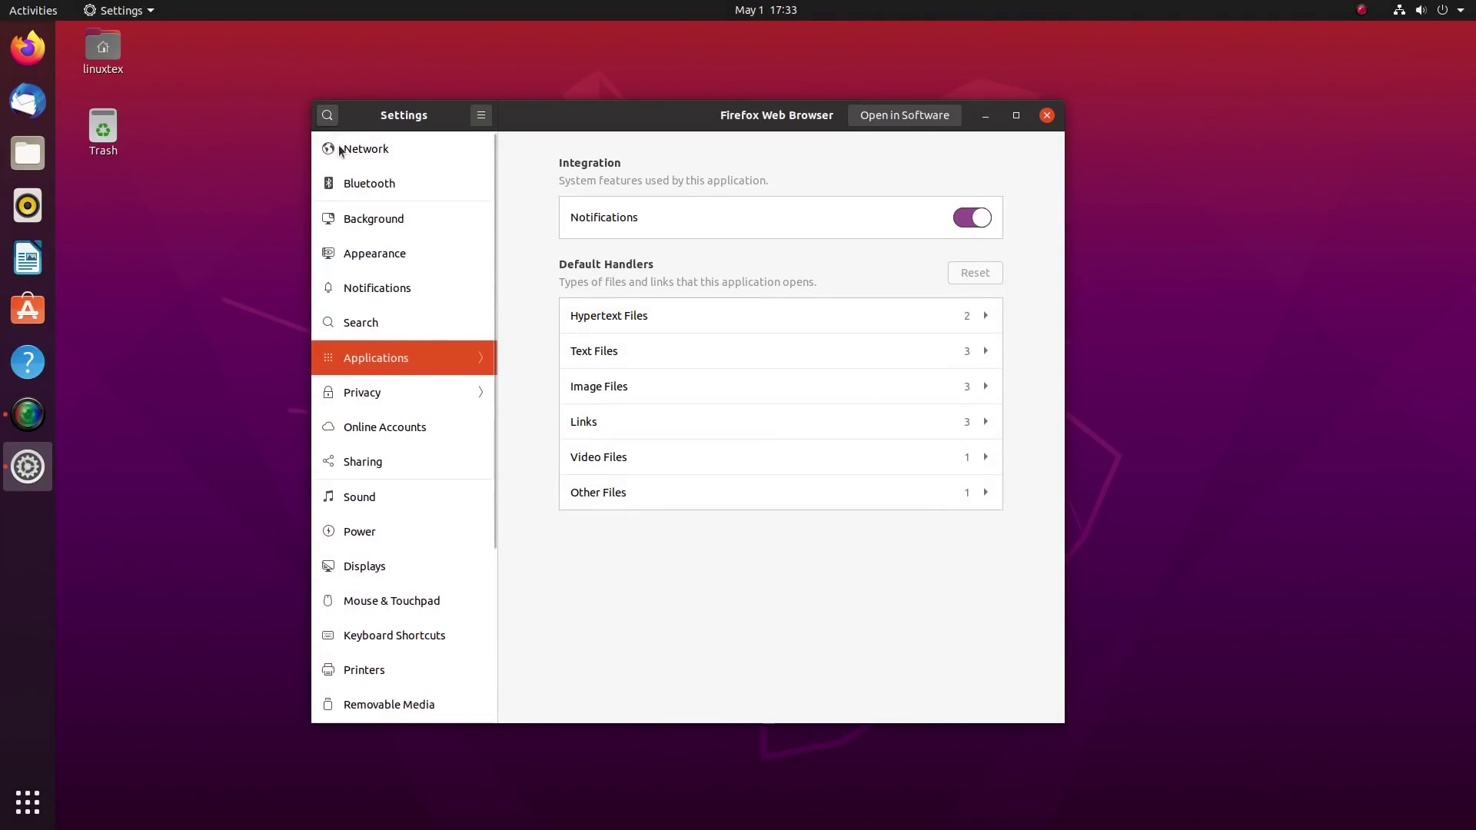
pyautogui.click(396, 398)
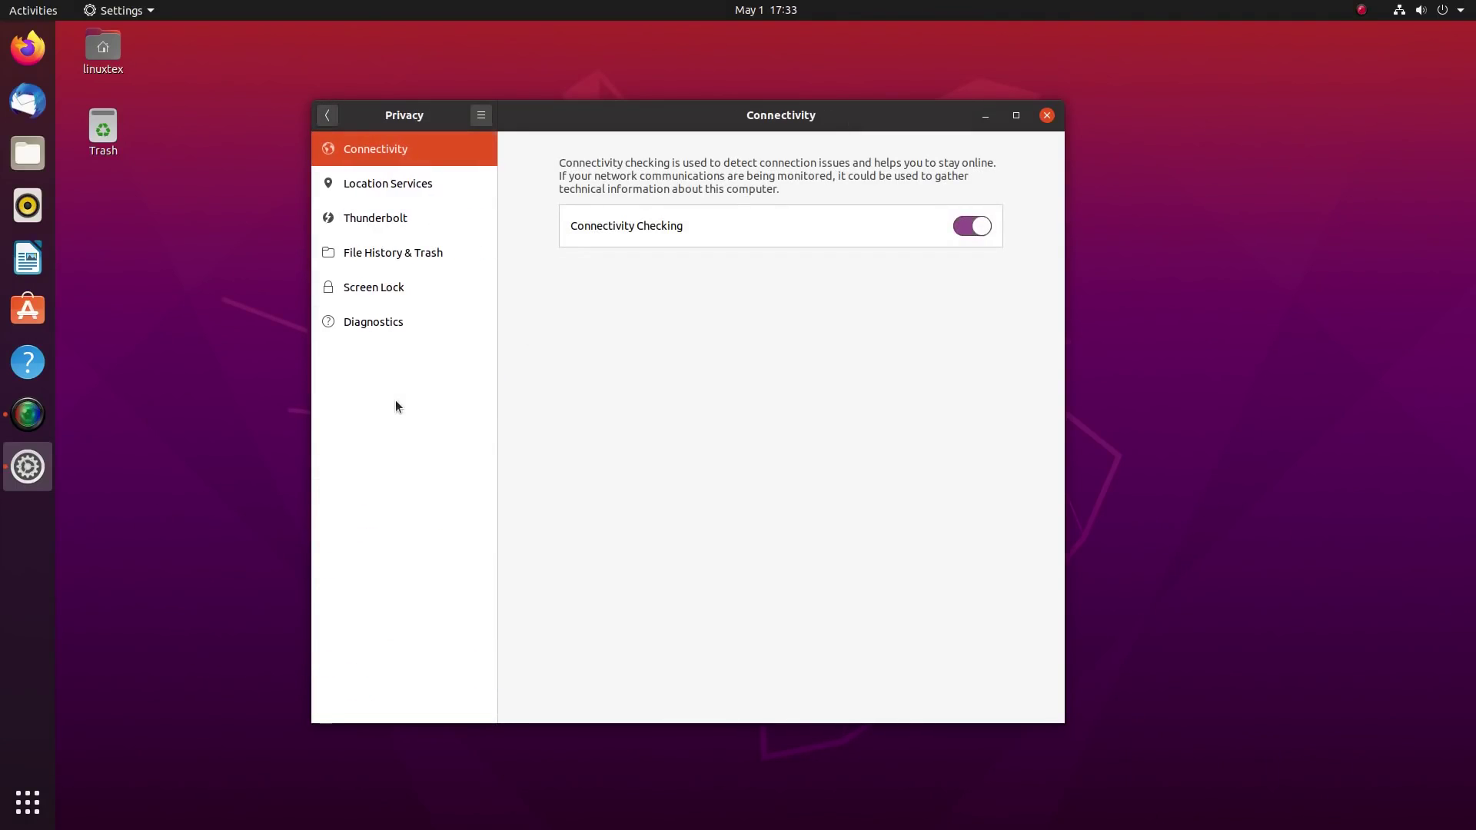
pyautogui.click(419, 188)
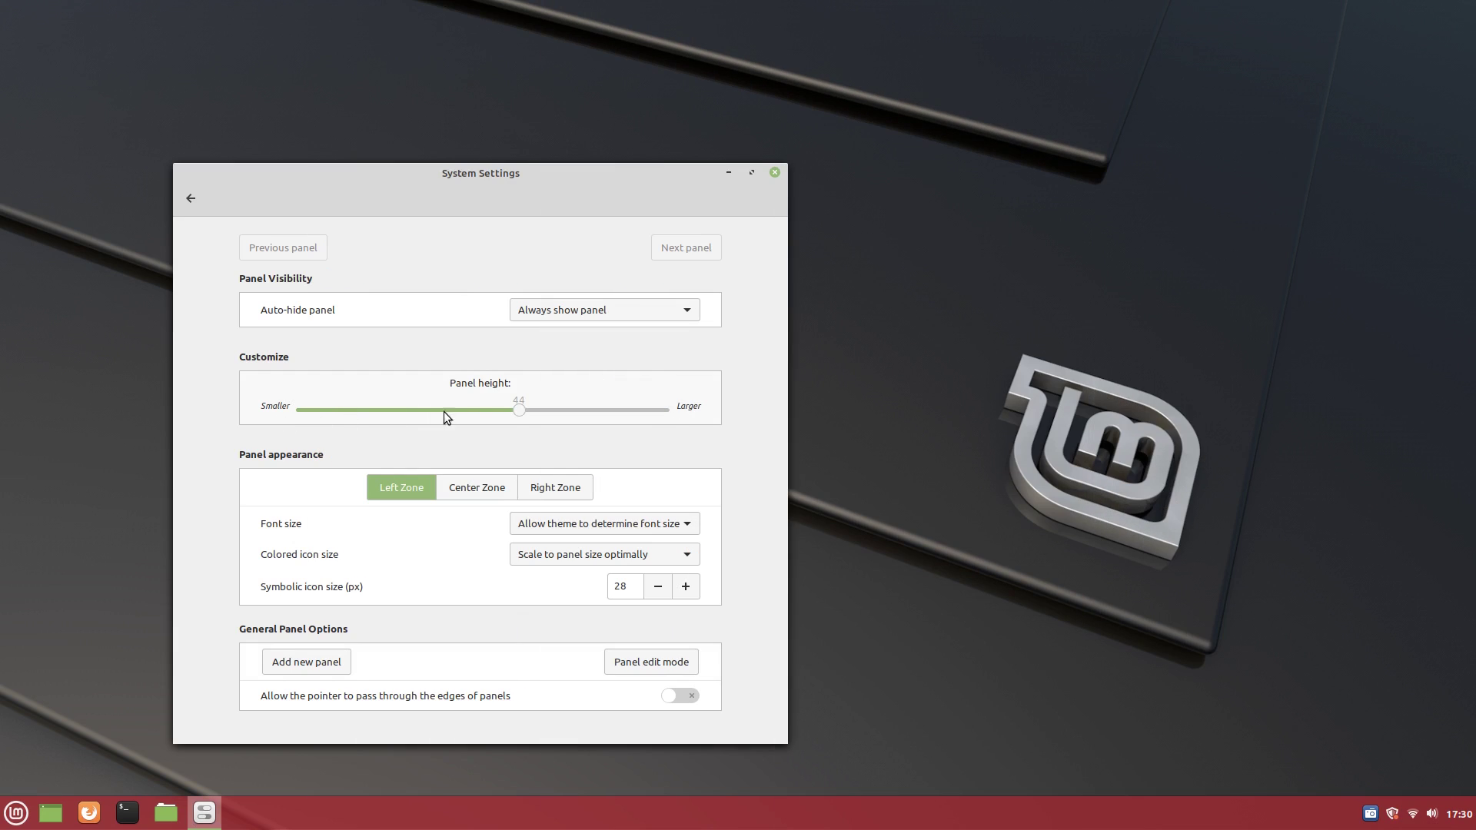
# Step: In Mint's Panel settings, try a panel height of 24, set it to 40, and view the Center Zone and Right Zone appearance
pyautogui.moveTo(327, 430); pyautogui.dragTo(337, 455)
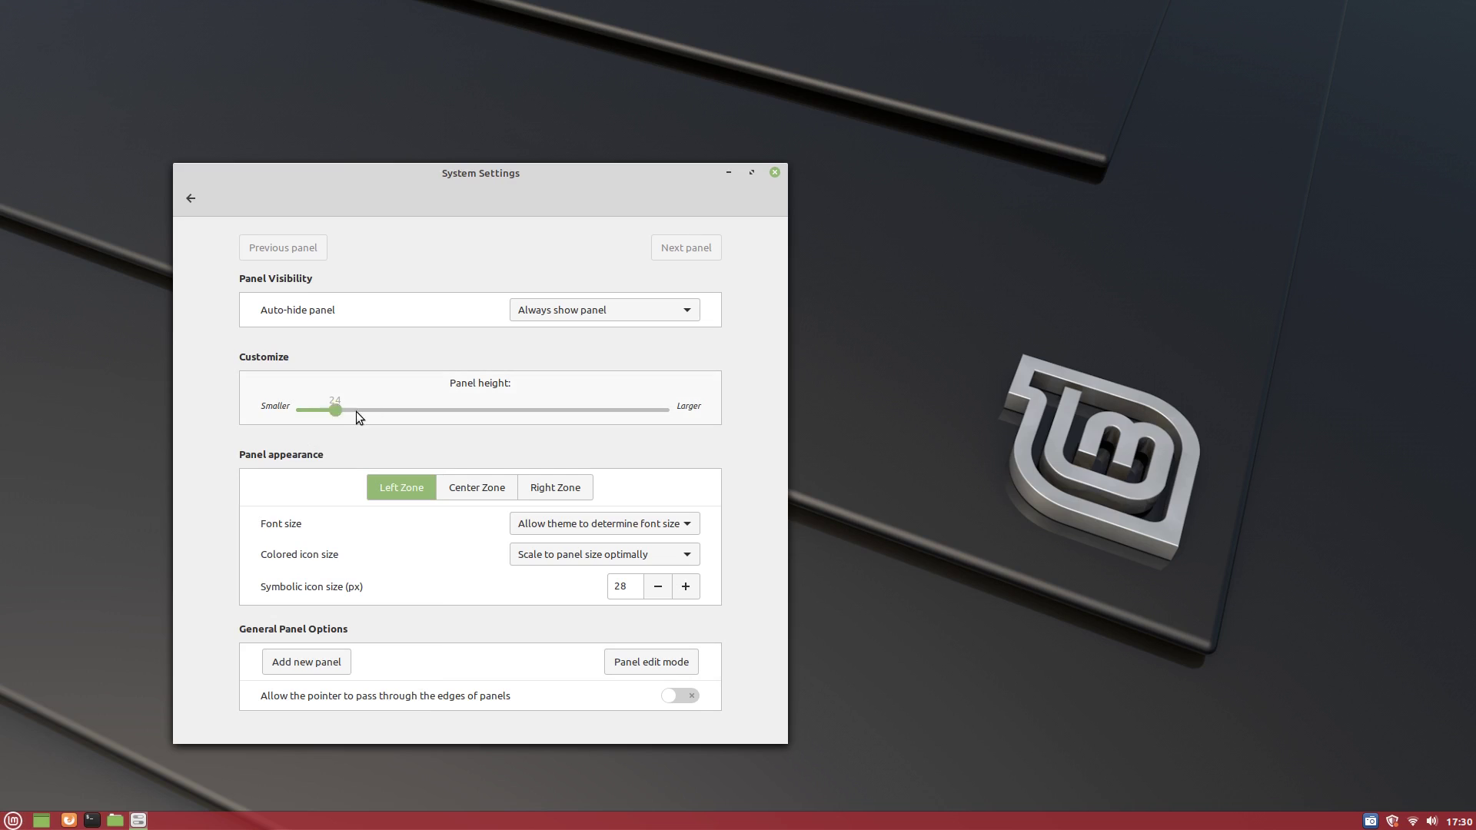
pyautogui.moveTo(481, 407); pyautogui.dragTo(482, 408)
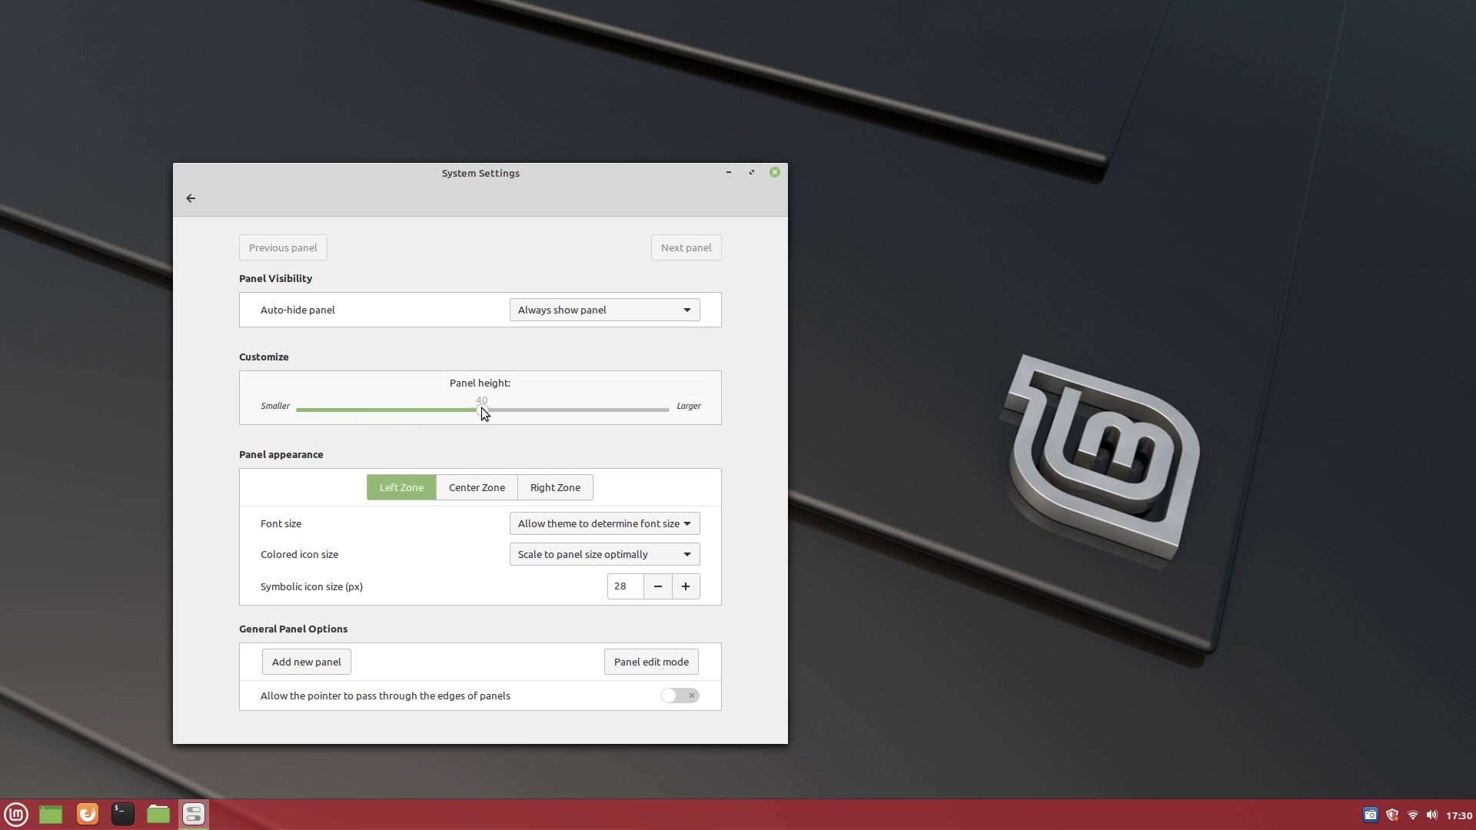
pyautogui.click(489, 492)
pyautogui.click(551, 489)
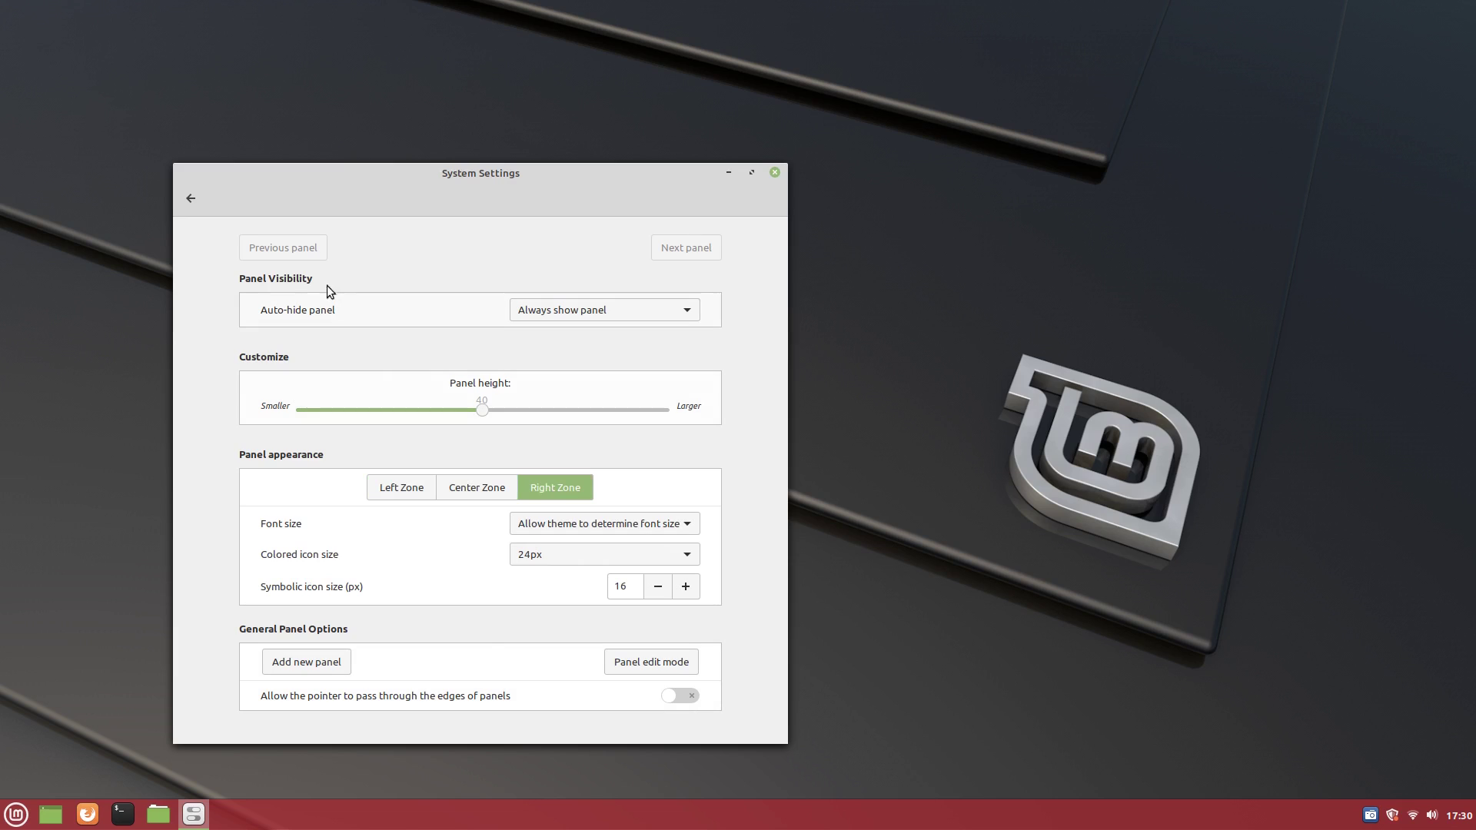
# Step: Leave the Panel settings and open Preferred Applications in Mint's System Settings
pyautogui.click(201, 199)
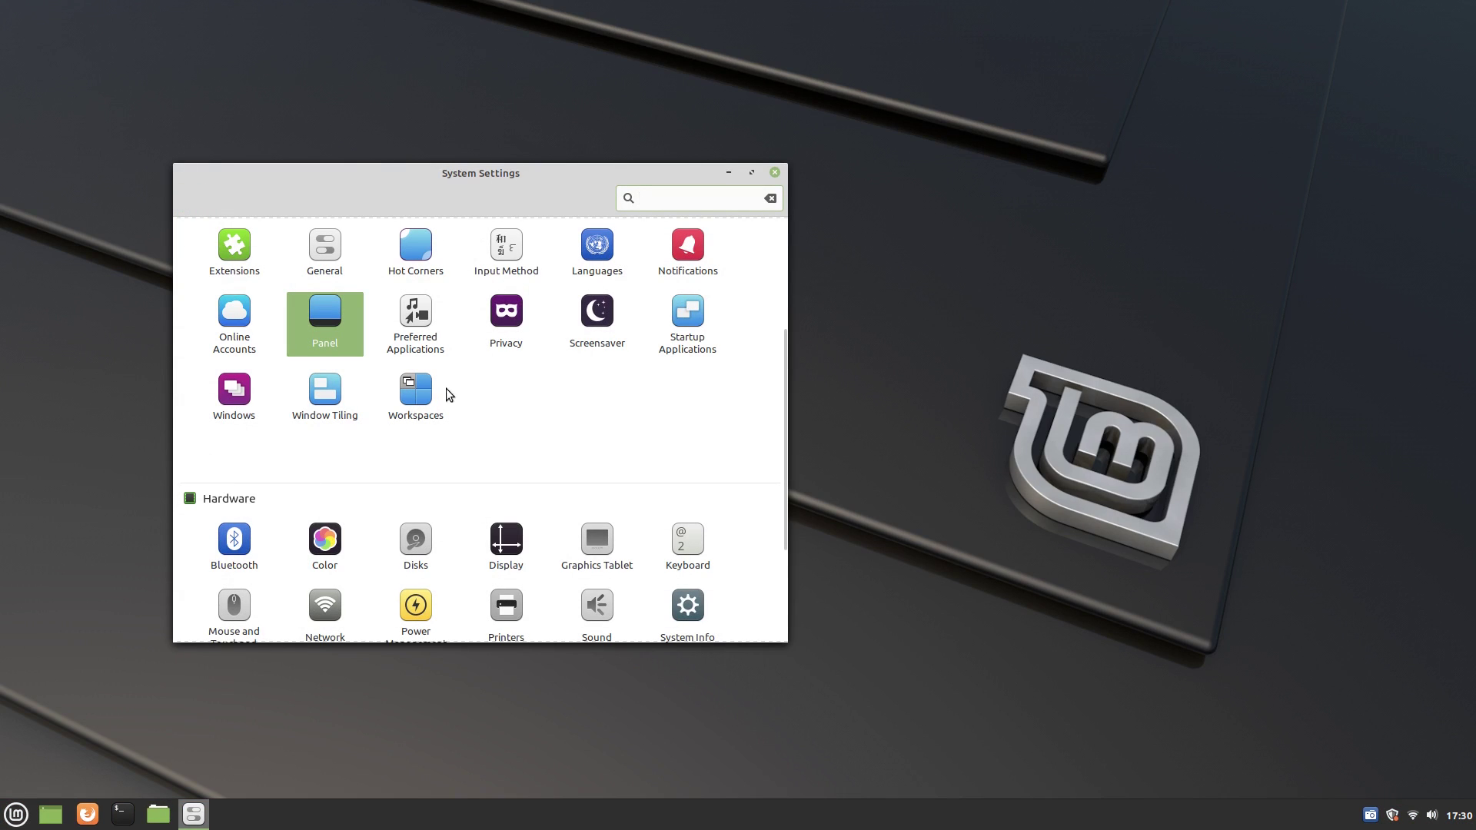
pyautogui.click(435, 333)
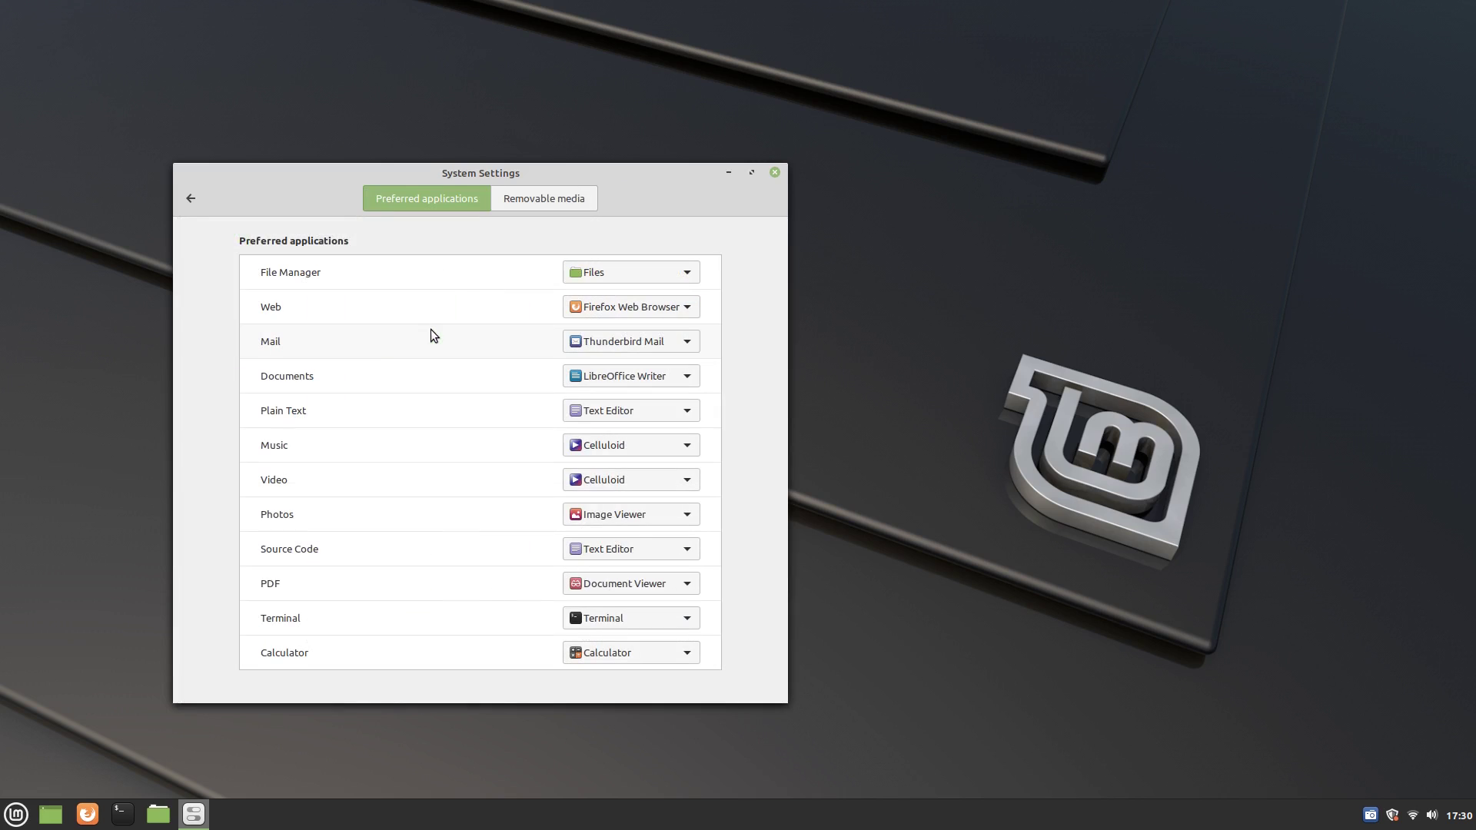
# Step: View the Removable media options of Preferred Applications and the Privacy page, returning to the System Settings overview
pyautogui.click(530, 198)
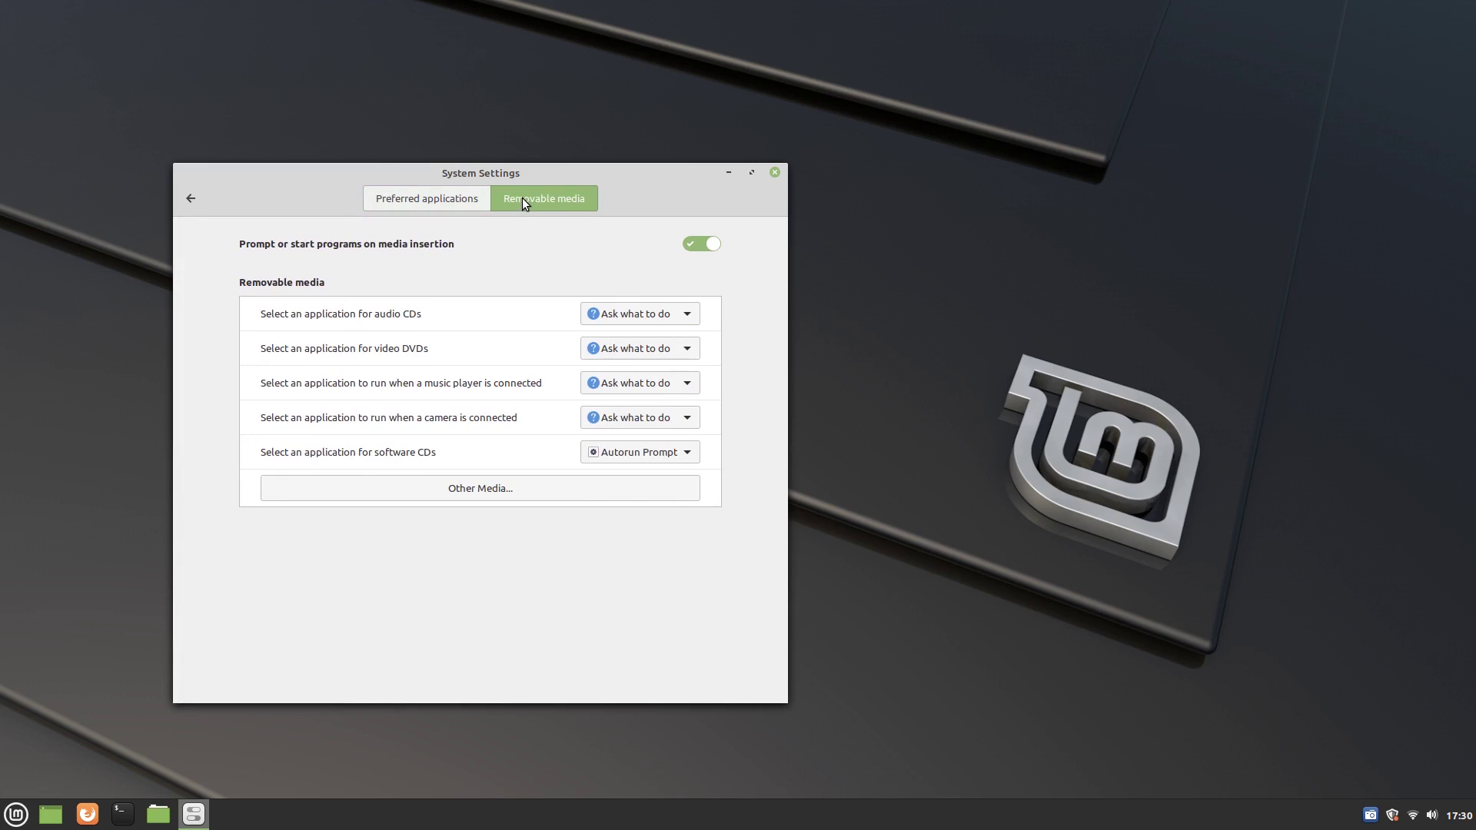
pyautogui.click(469, 198)
pyautogui.click(190, 198)
pyautogui.click(498, 321)
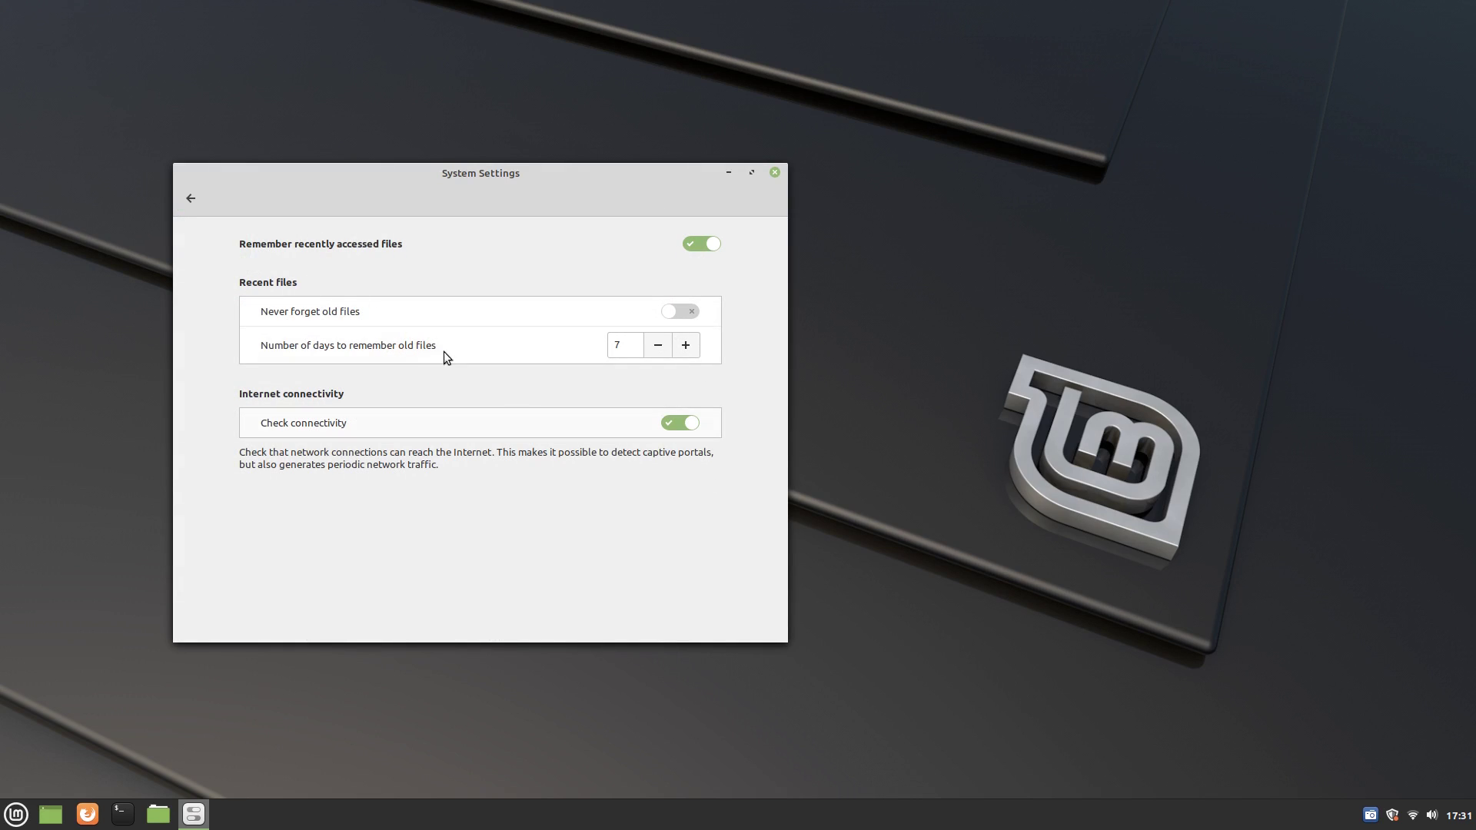
pyautogui.click(190, 199)
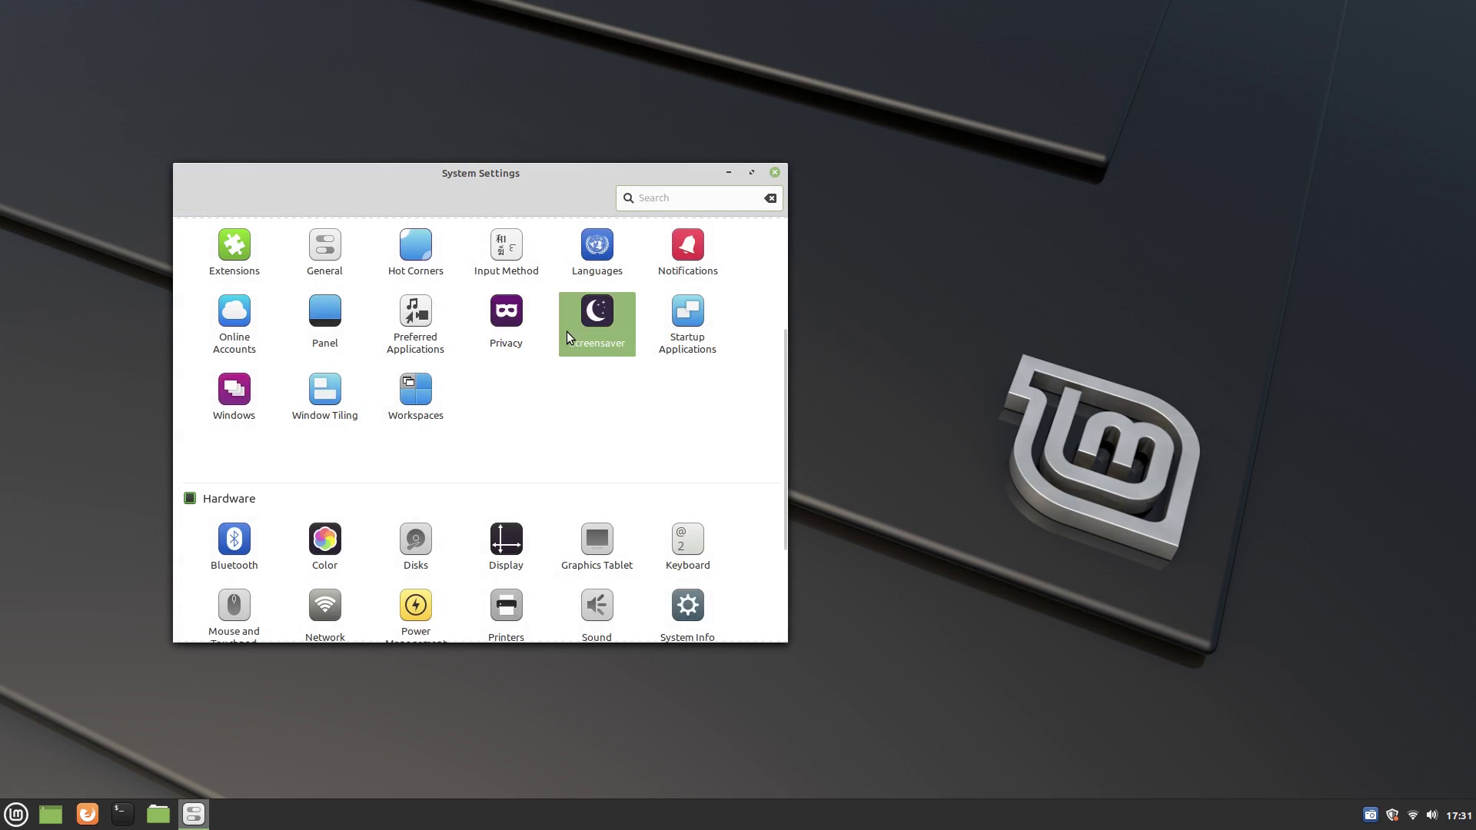
# Step: View the Screensaver's Customize and Settings pages, and look through the programs listed in Startup Applications
pyautogui.click(568, 335)
pyautogui.click(512, 201)
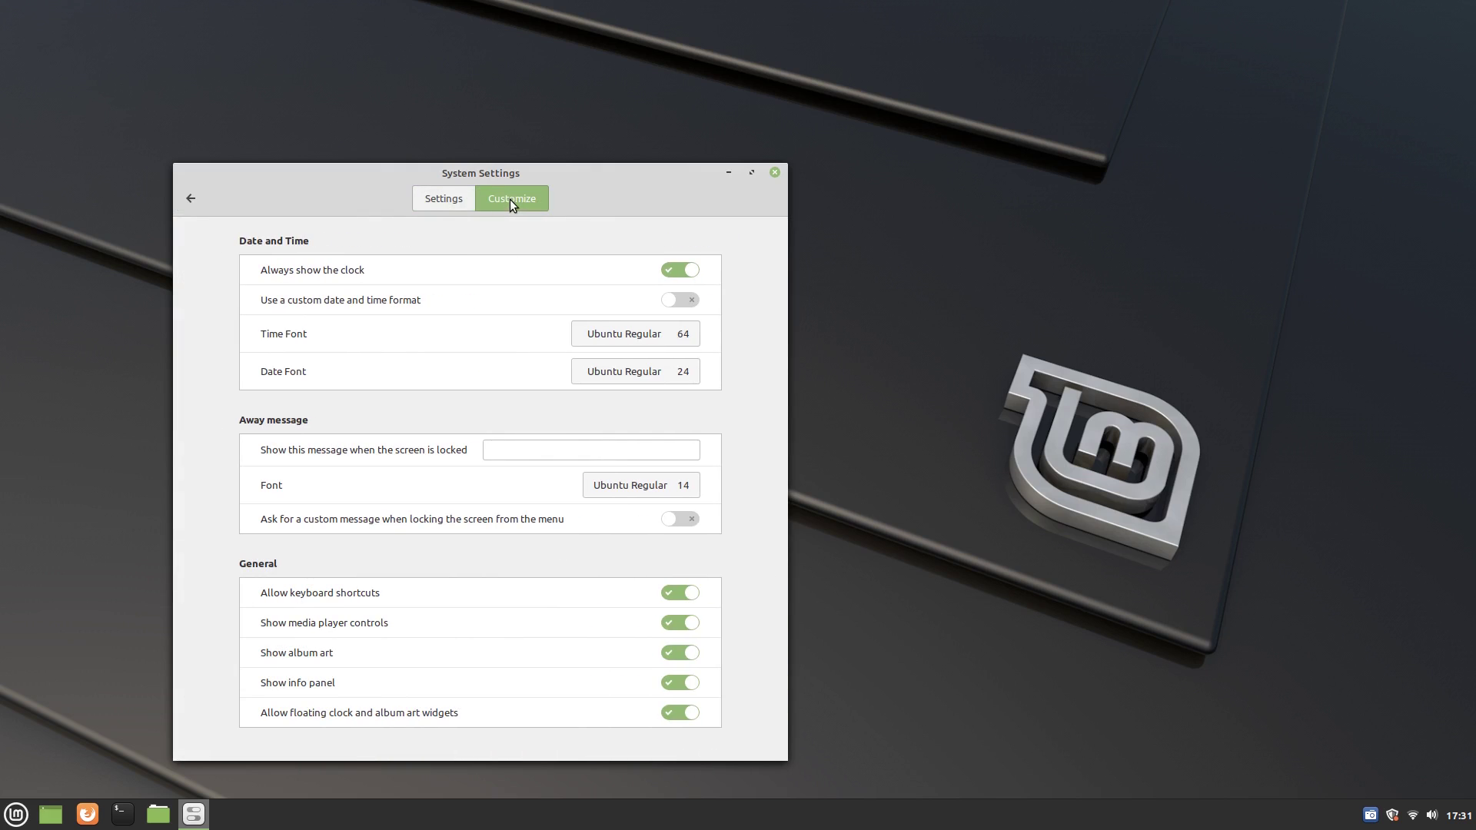
pyautogui.click(440, 200)
pyautogui.click(191, 198)
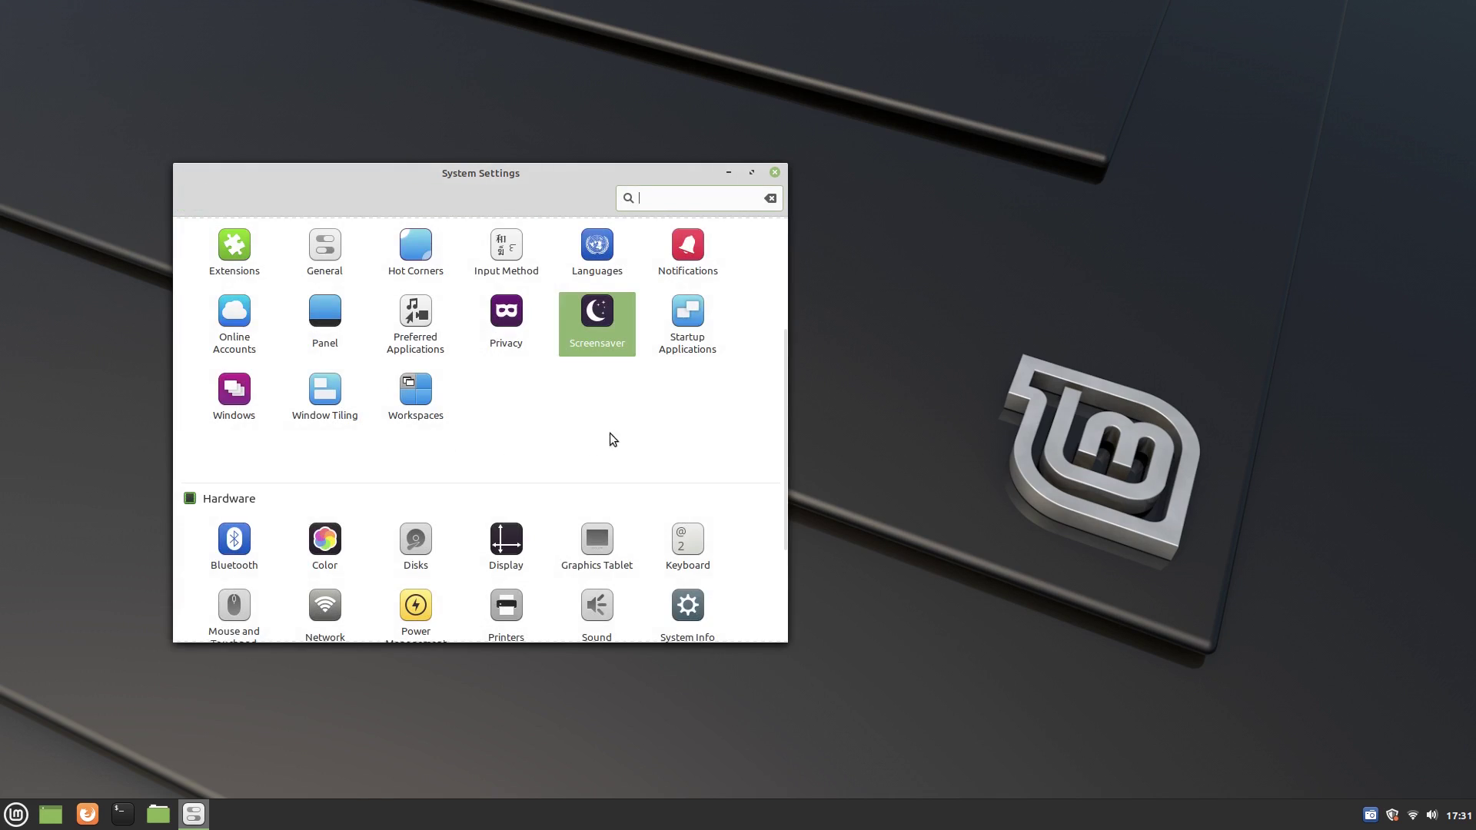
pyautogui.click(662, 351)
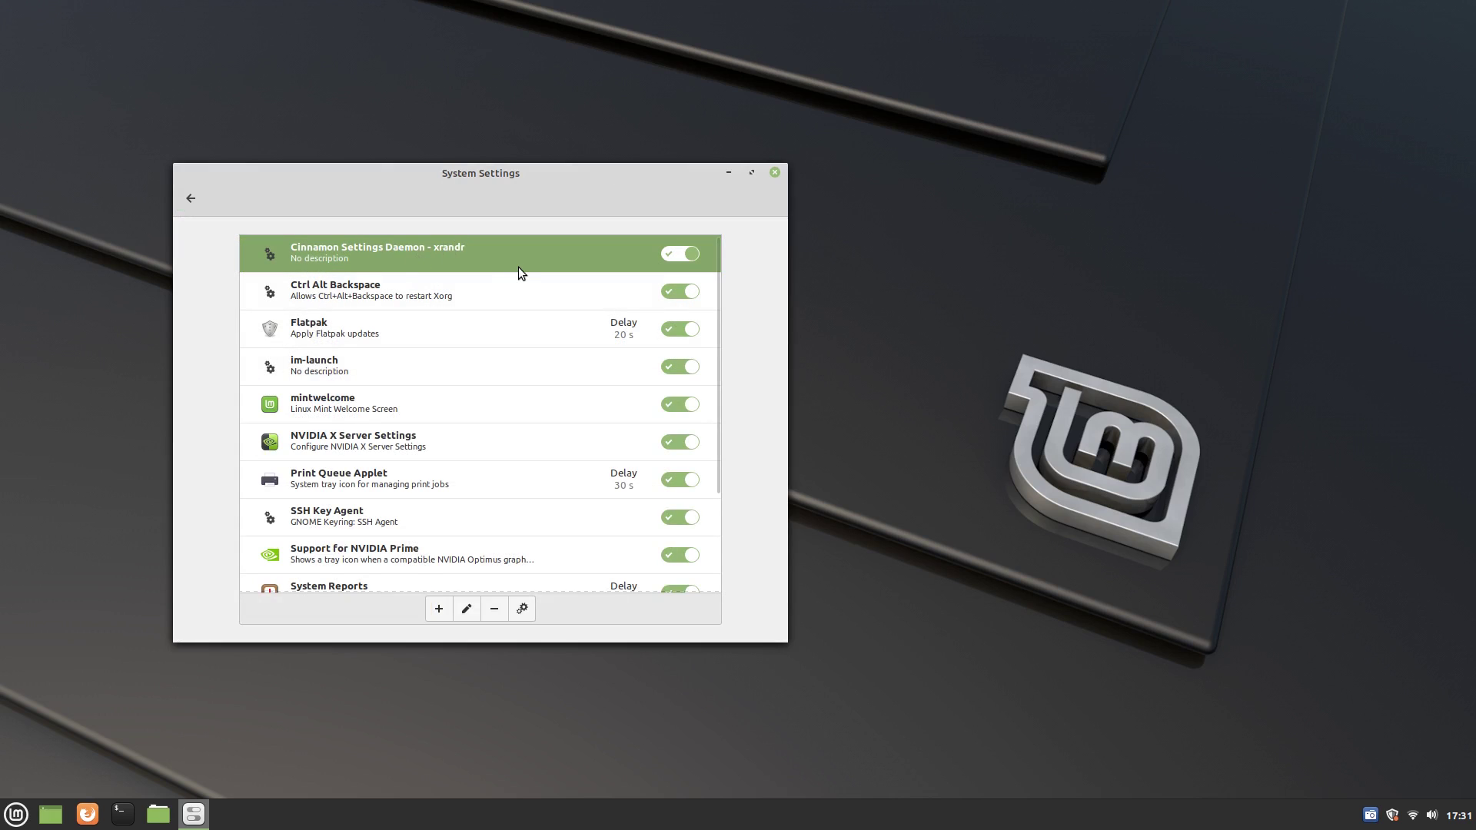
pyautogui.scroll(-1, 501, 461)
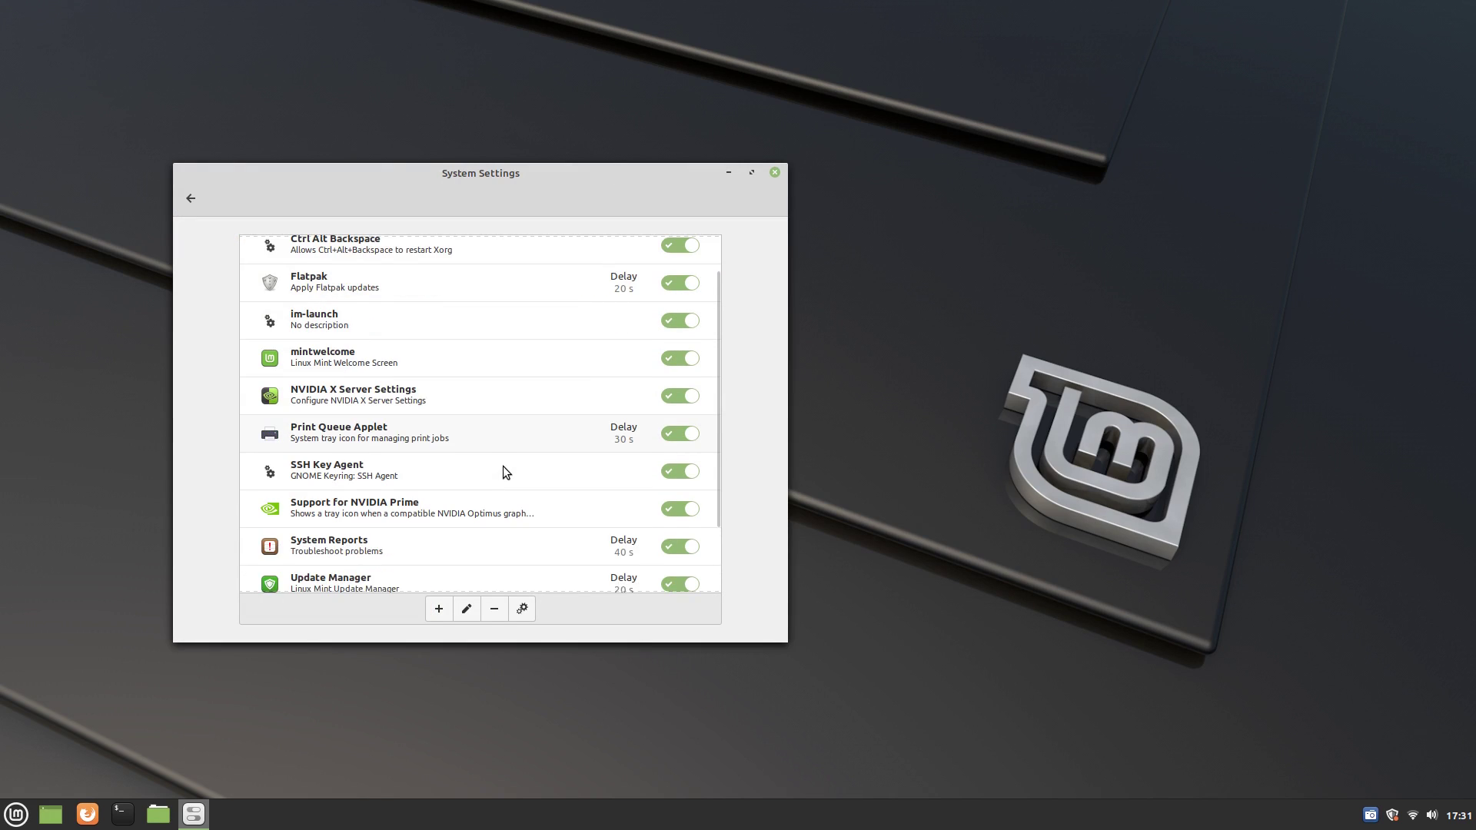